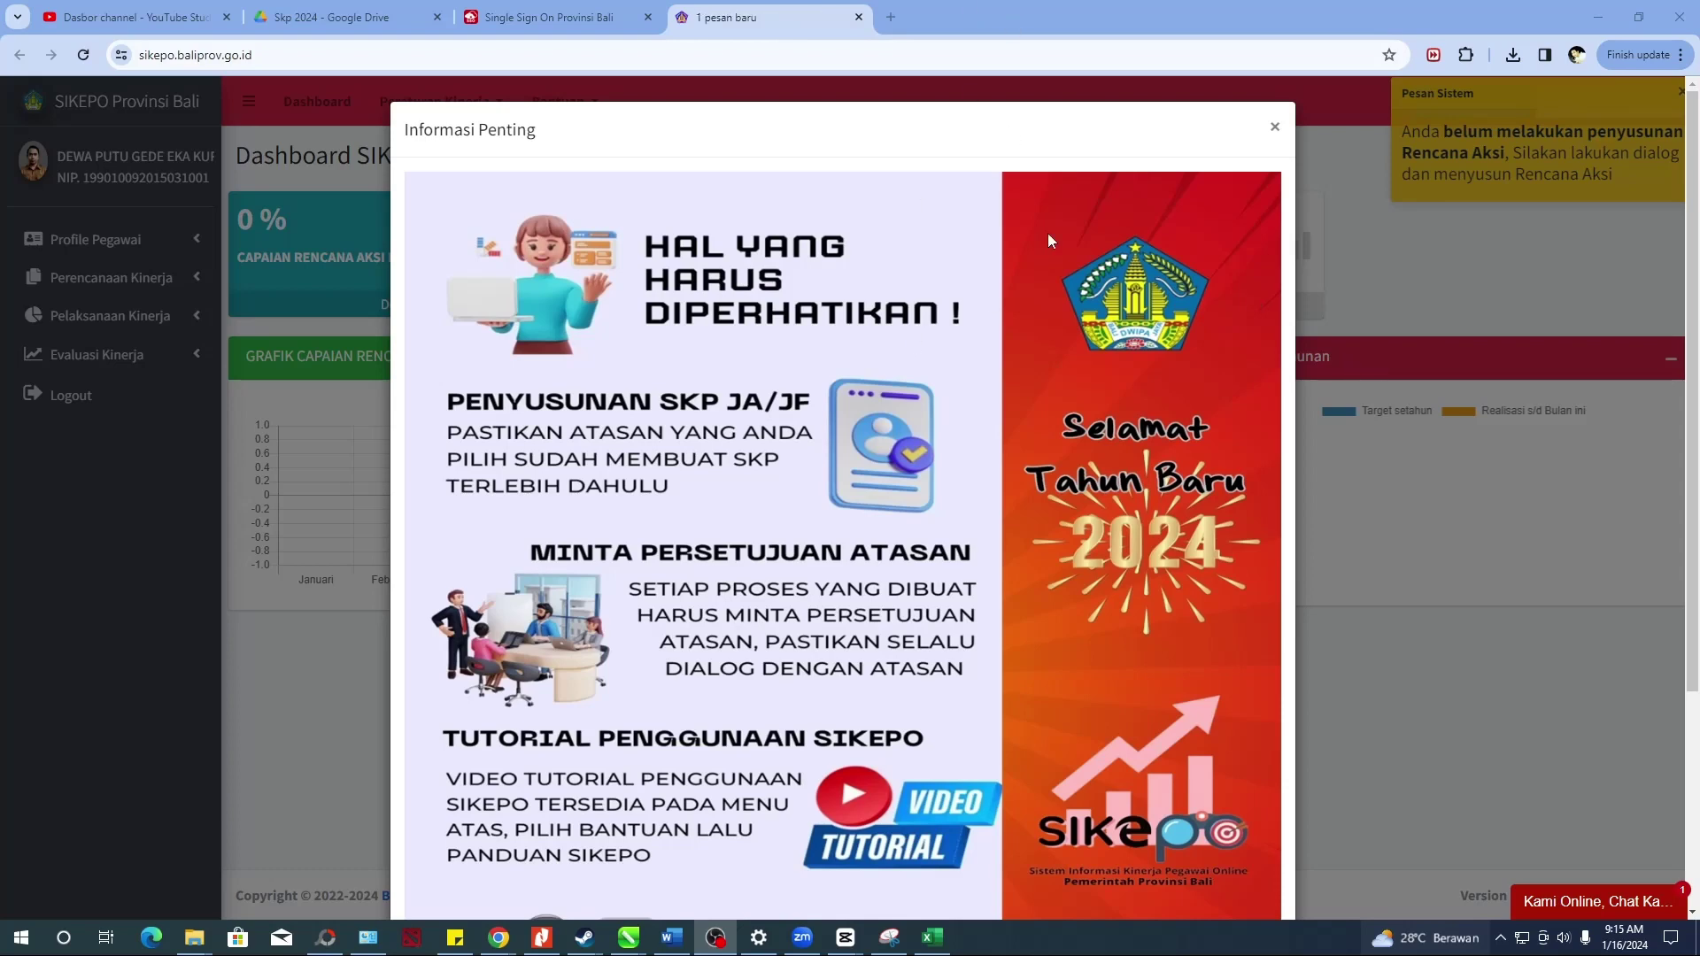
- Dismiss the Informasi Penting notice and open the SKP Aktif page for SKP JA/JF under Perencanaan Kinerja
left_click(1274, 128)
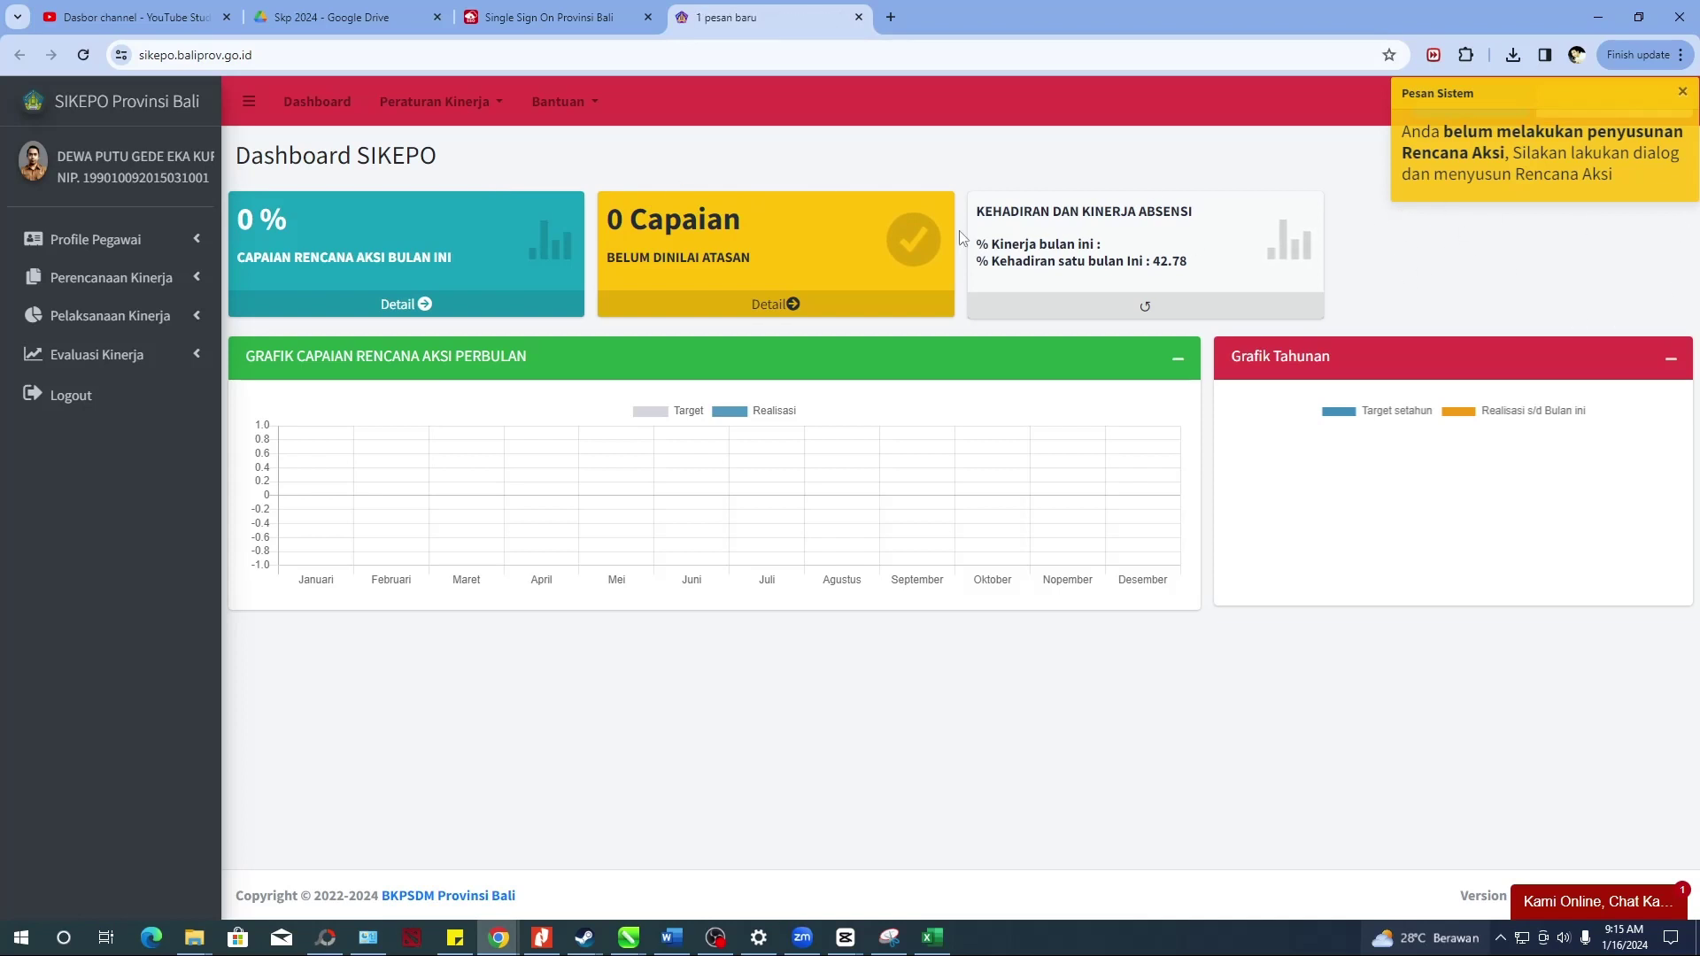
left_click(88, 284)
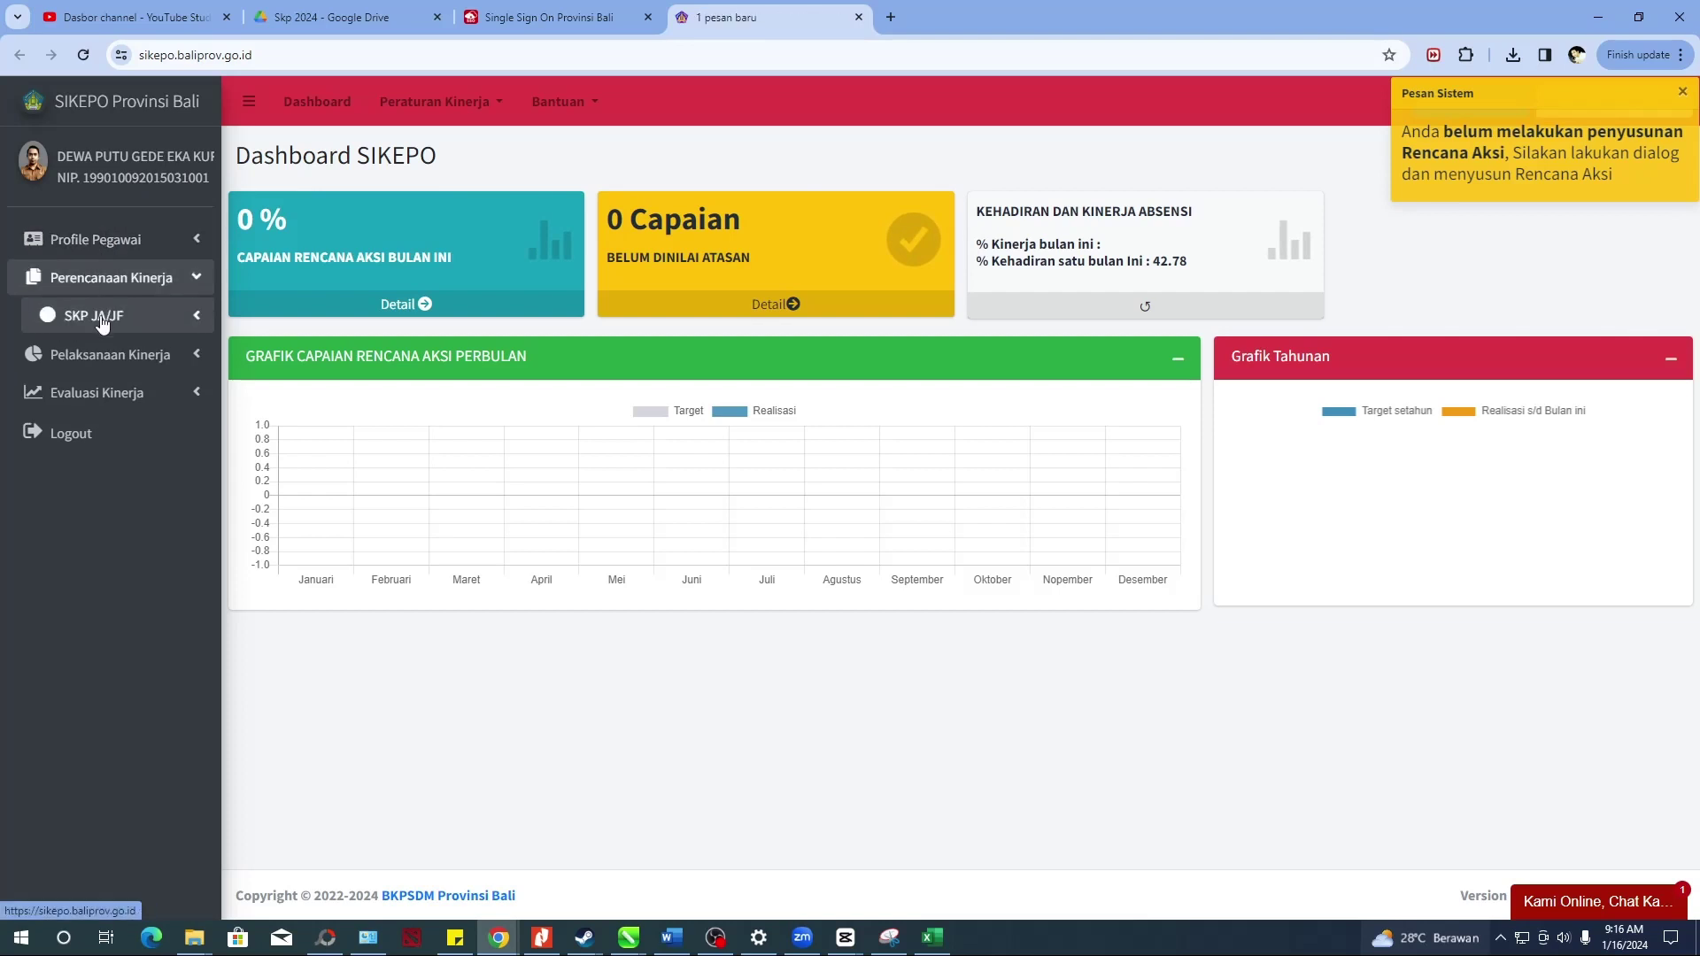
left_click(98, 317)
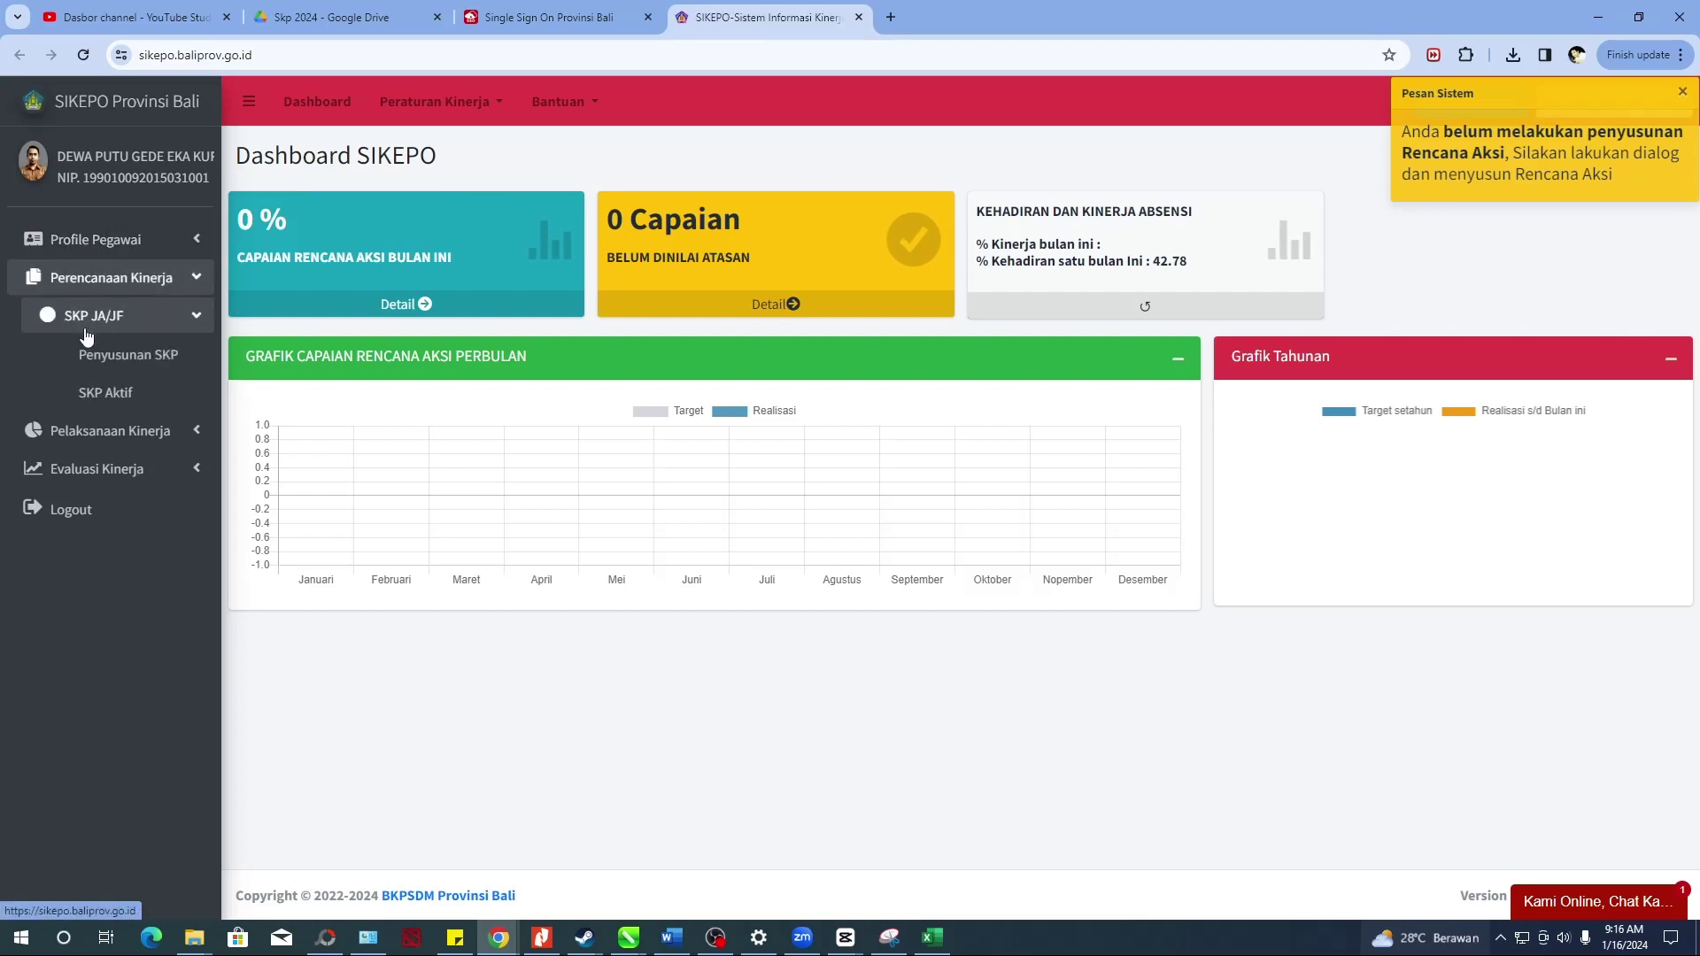
left_click(92, 391)
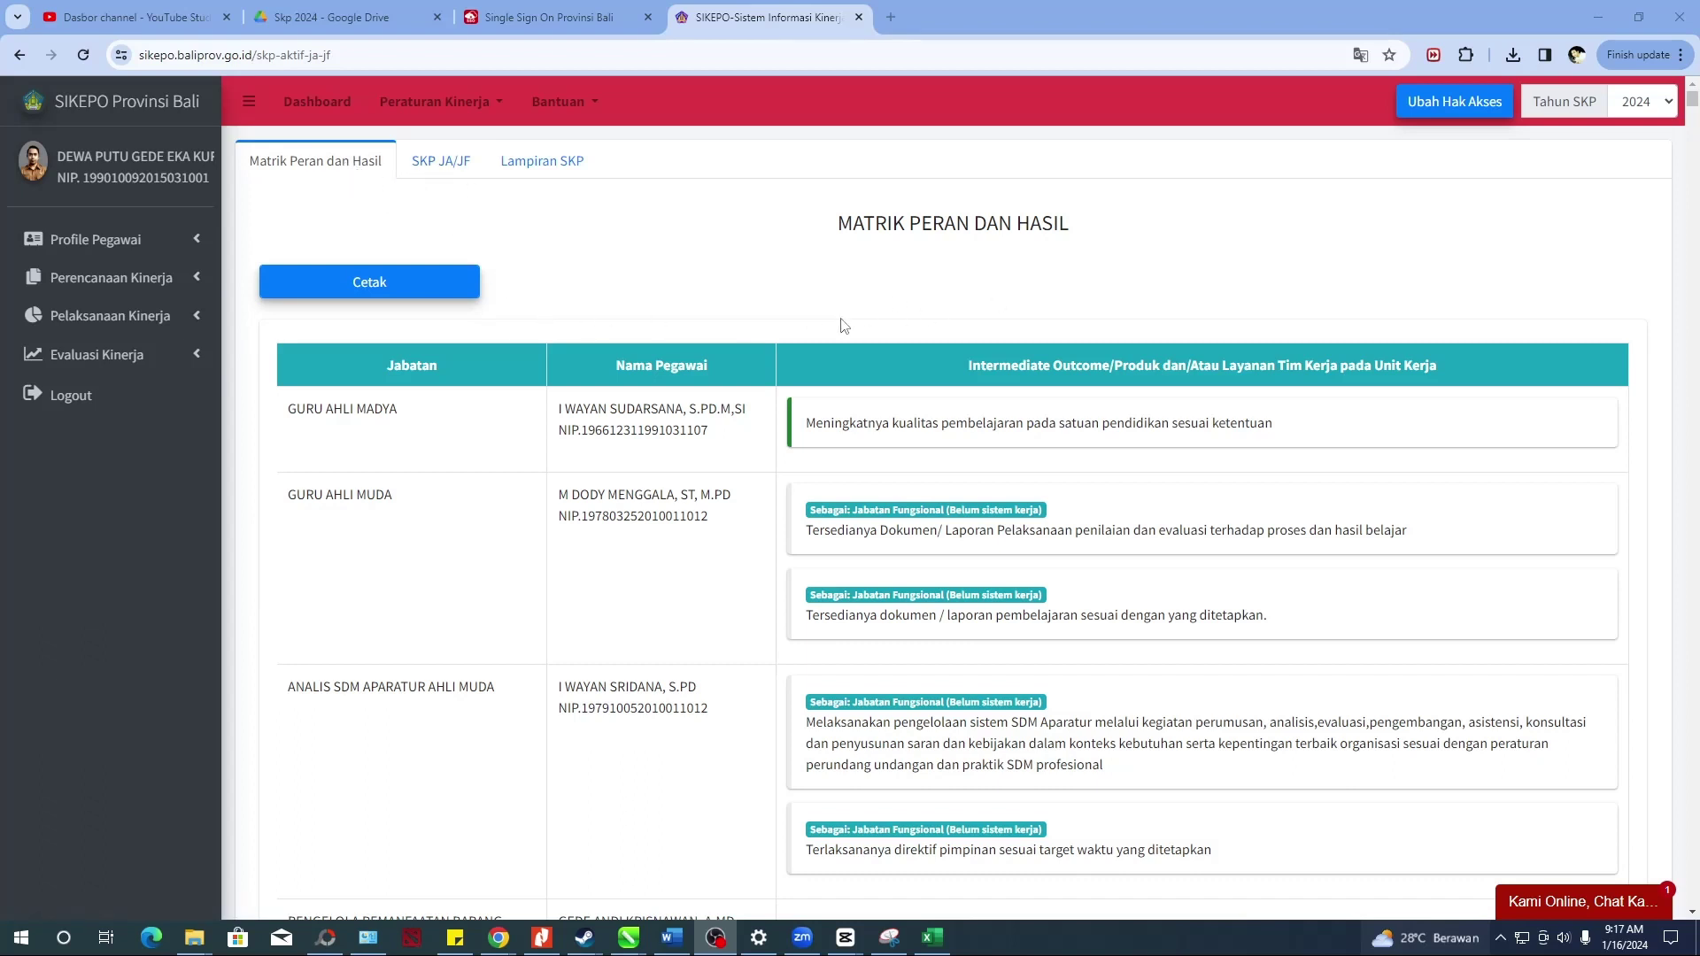
- Look through the Matrik Peran dan Hasil table of employees' positions and intermediate outcomes
scroll(704, 361, "down", 2)
scroll(704, 361, "down", 1)
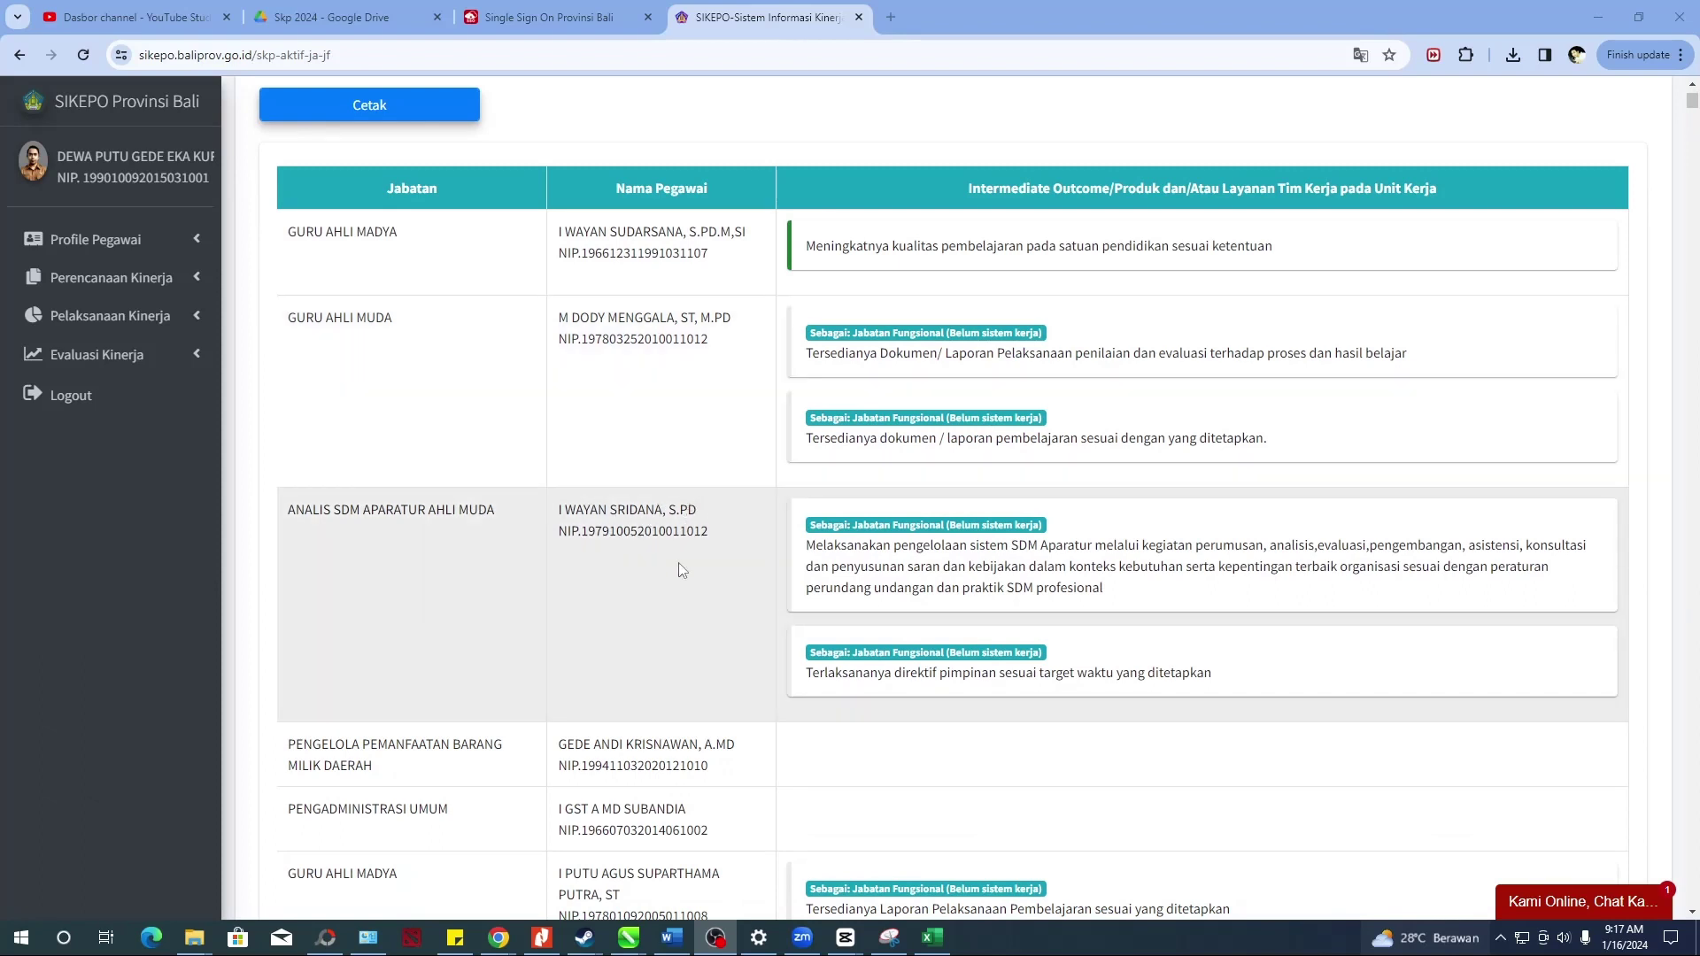
scroll(733, 567, "down", 4)
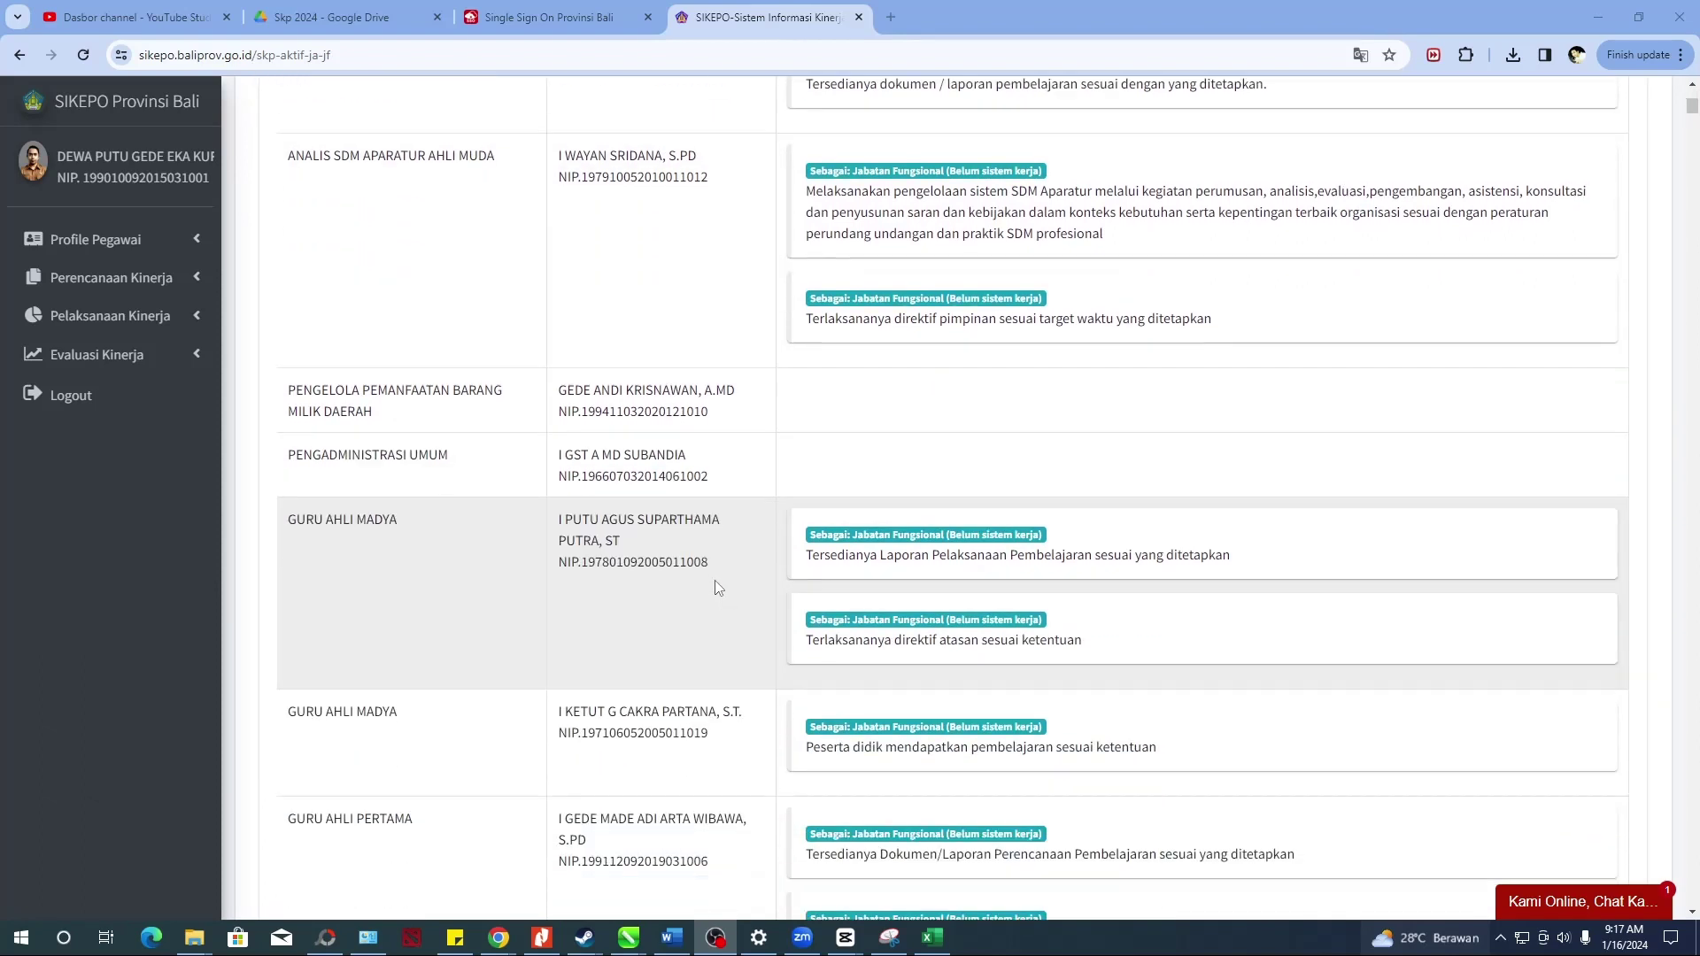
scroll(655, 567, "up", 6)
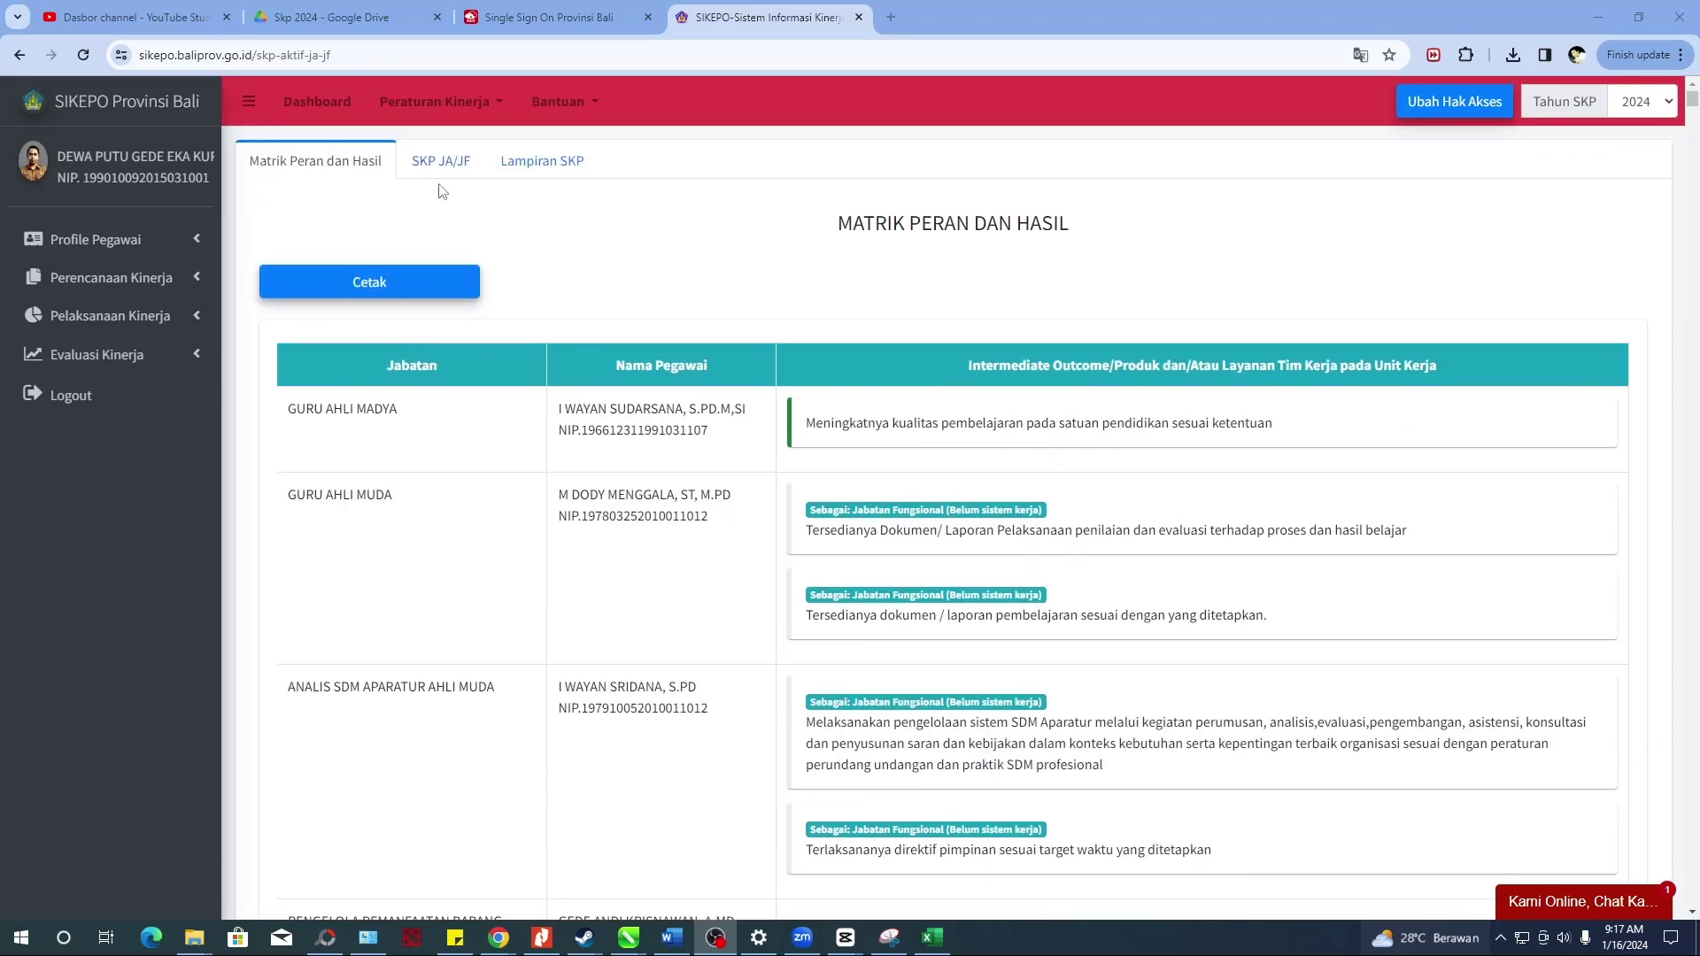
- Open the SKP JA/JF document and review its Hasil Kerja targets, Perilaku Kerja section and signature block
left_click(440, 168)
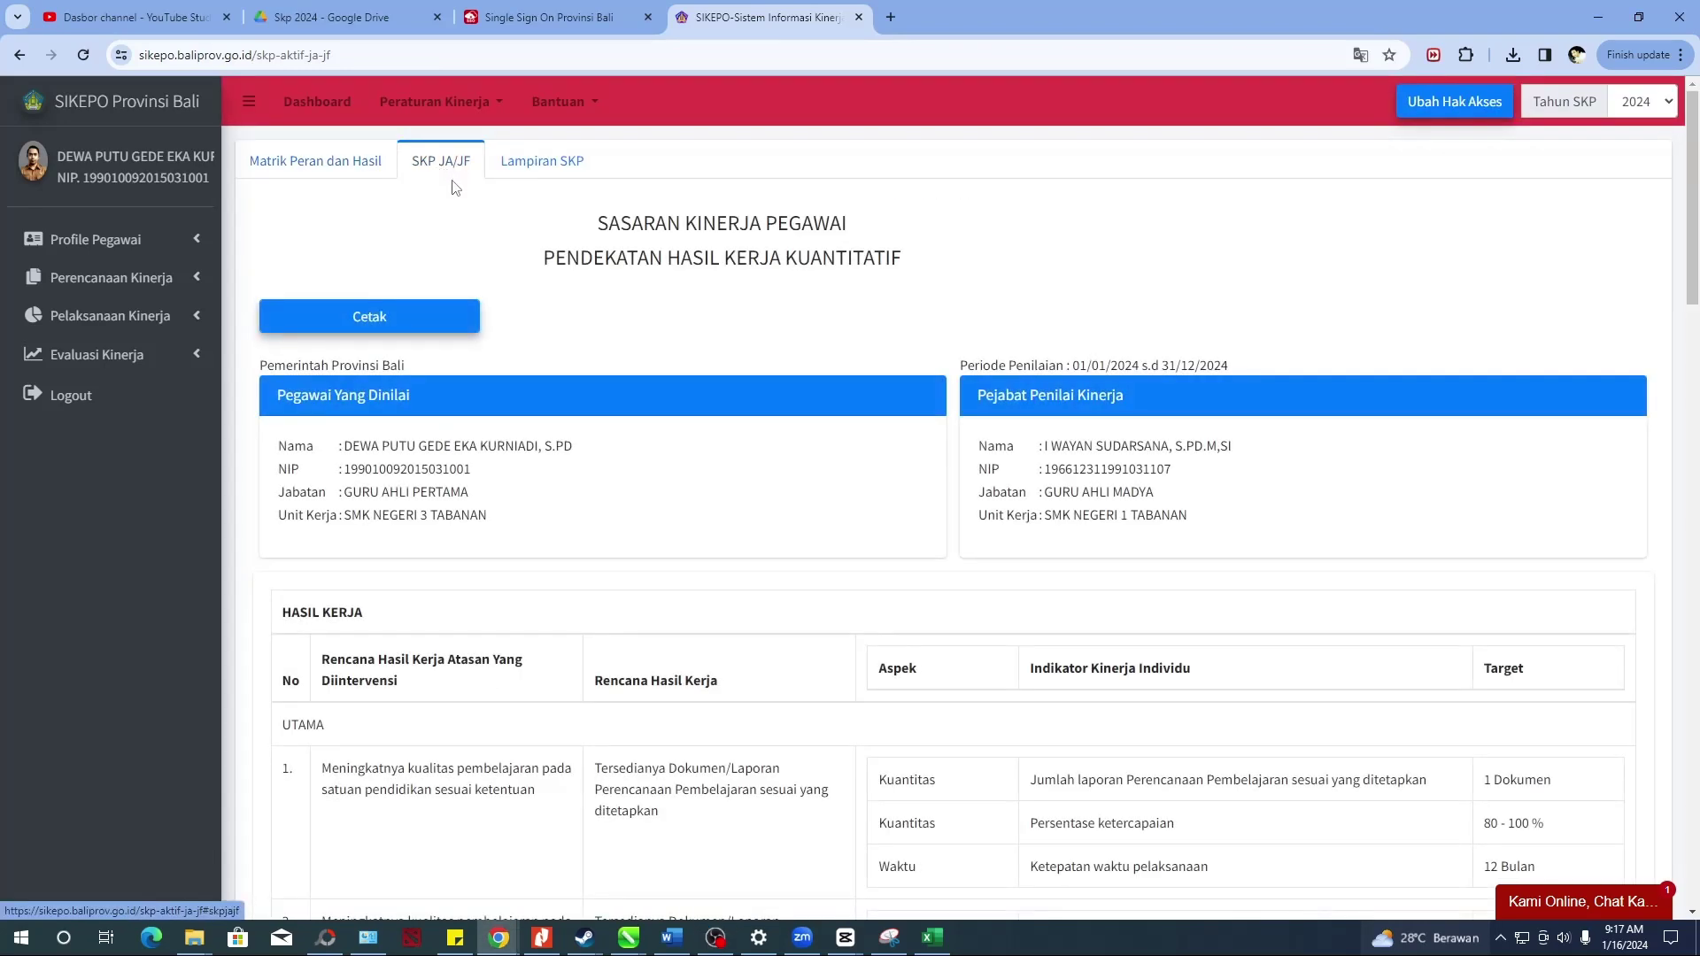
scroll(458, 434, "down", 1)
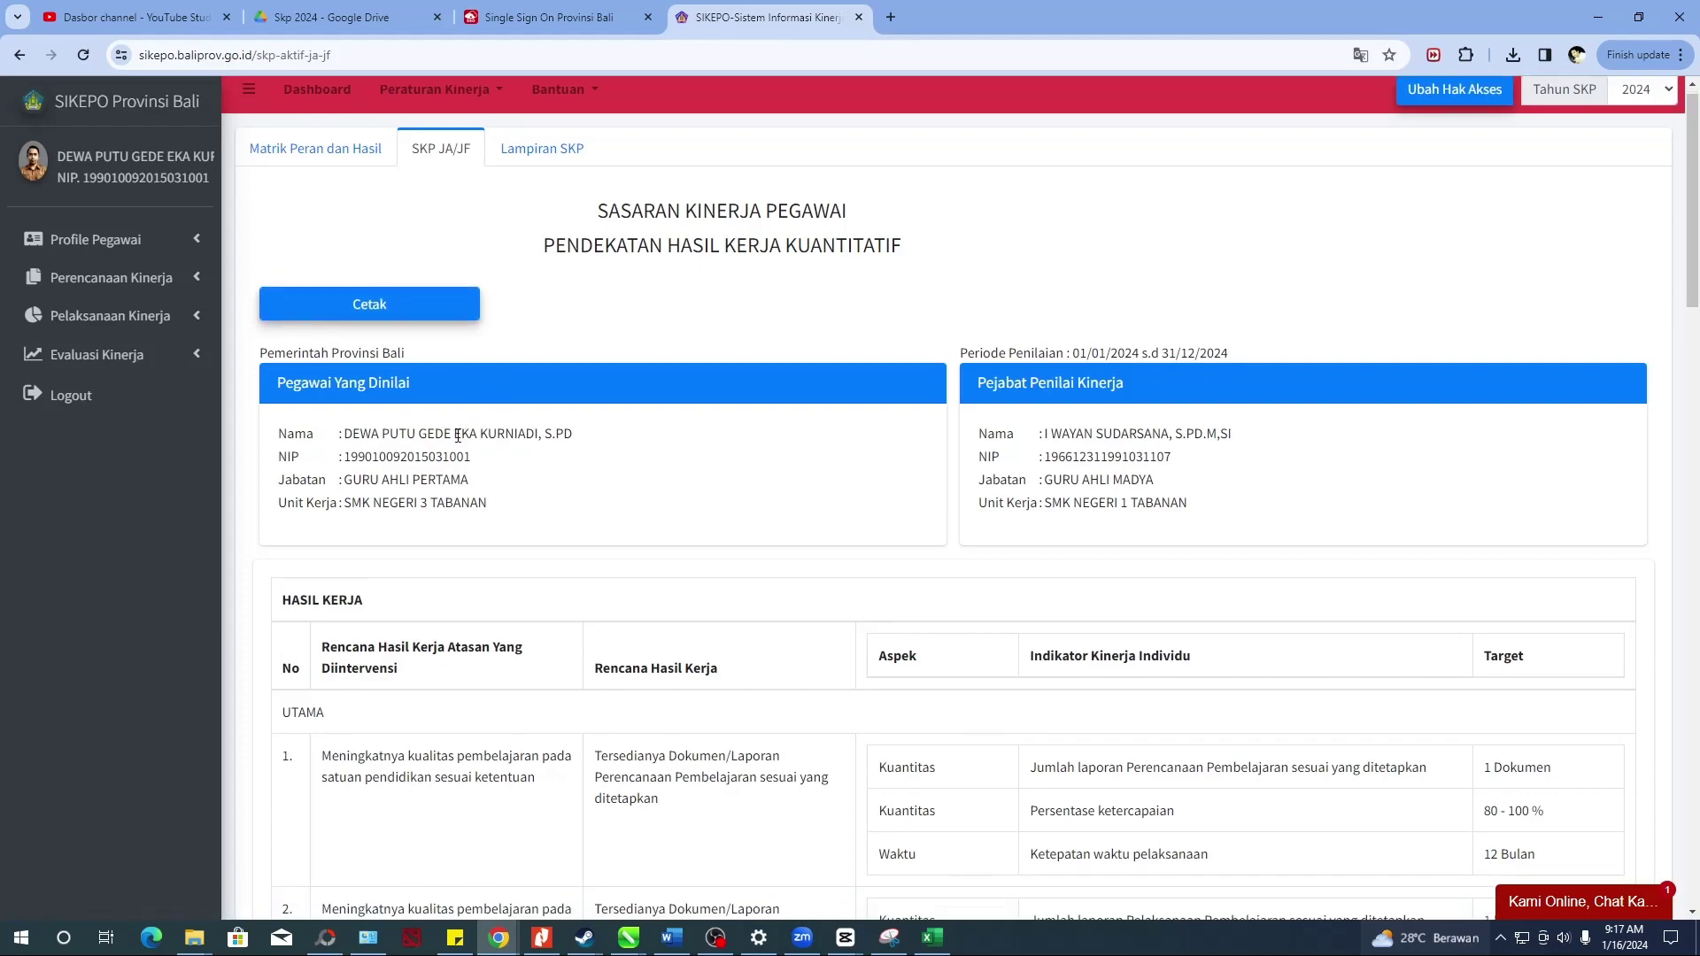
scroll(458, 435, "down", 6)
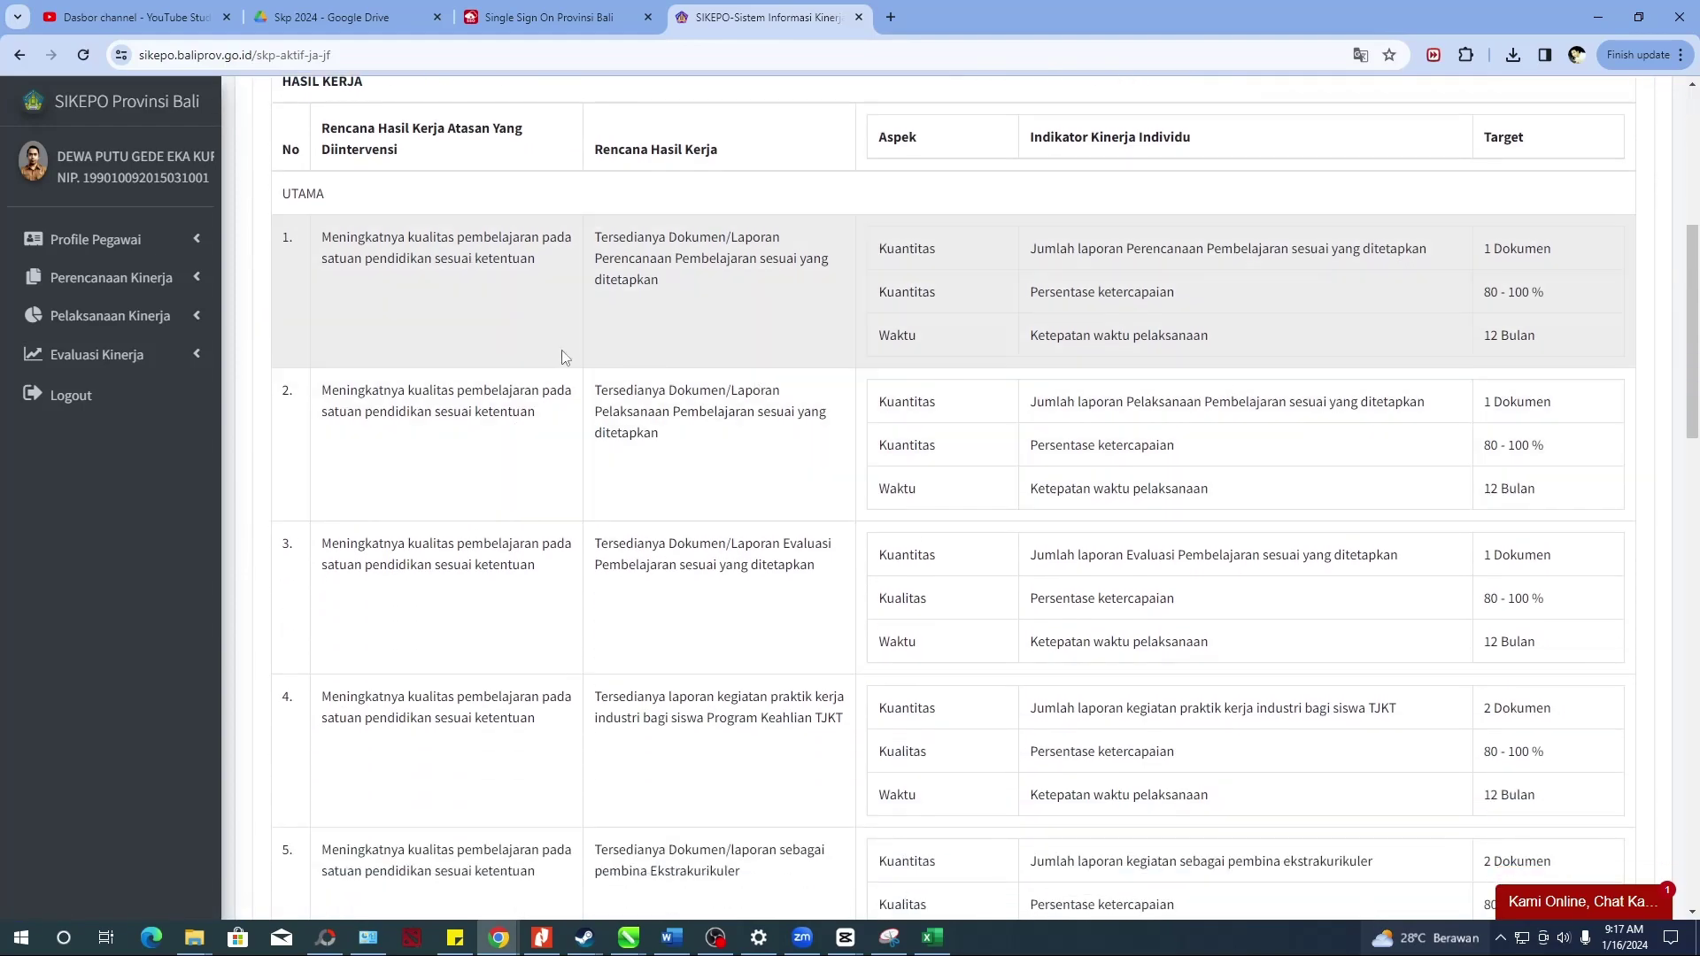
scroll(561, 352, "down", 20)
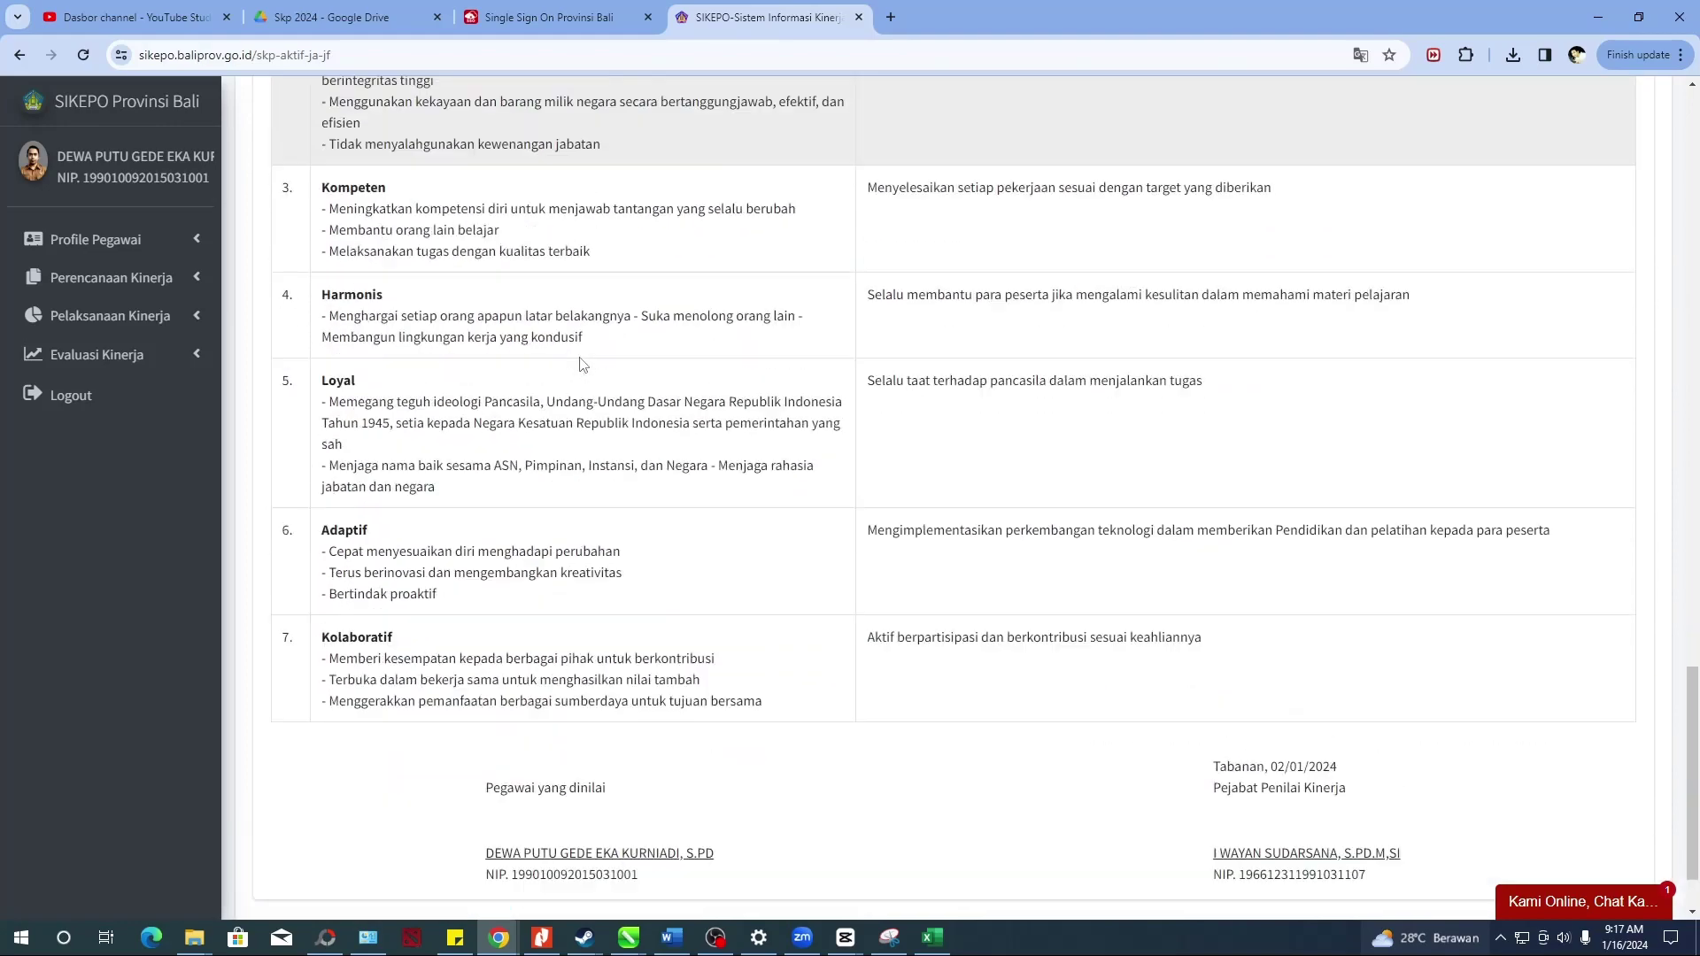
scroll(580, 363, "up", 6)
scroll(774, 508, "down", 6)
scroll(788, 492, "up", 2)
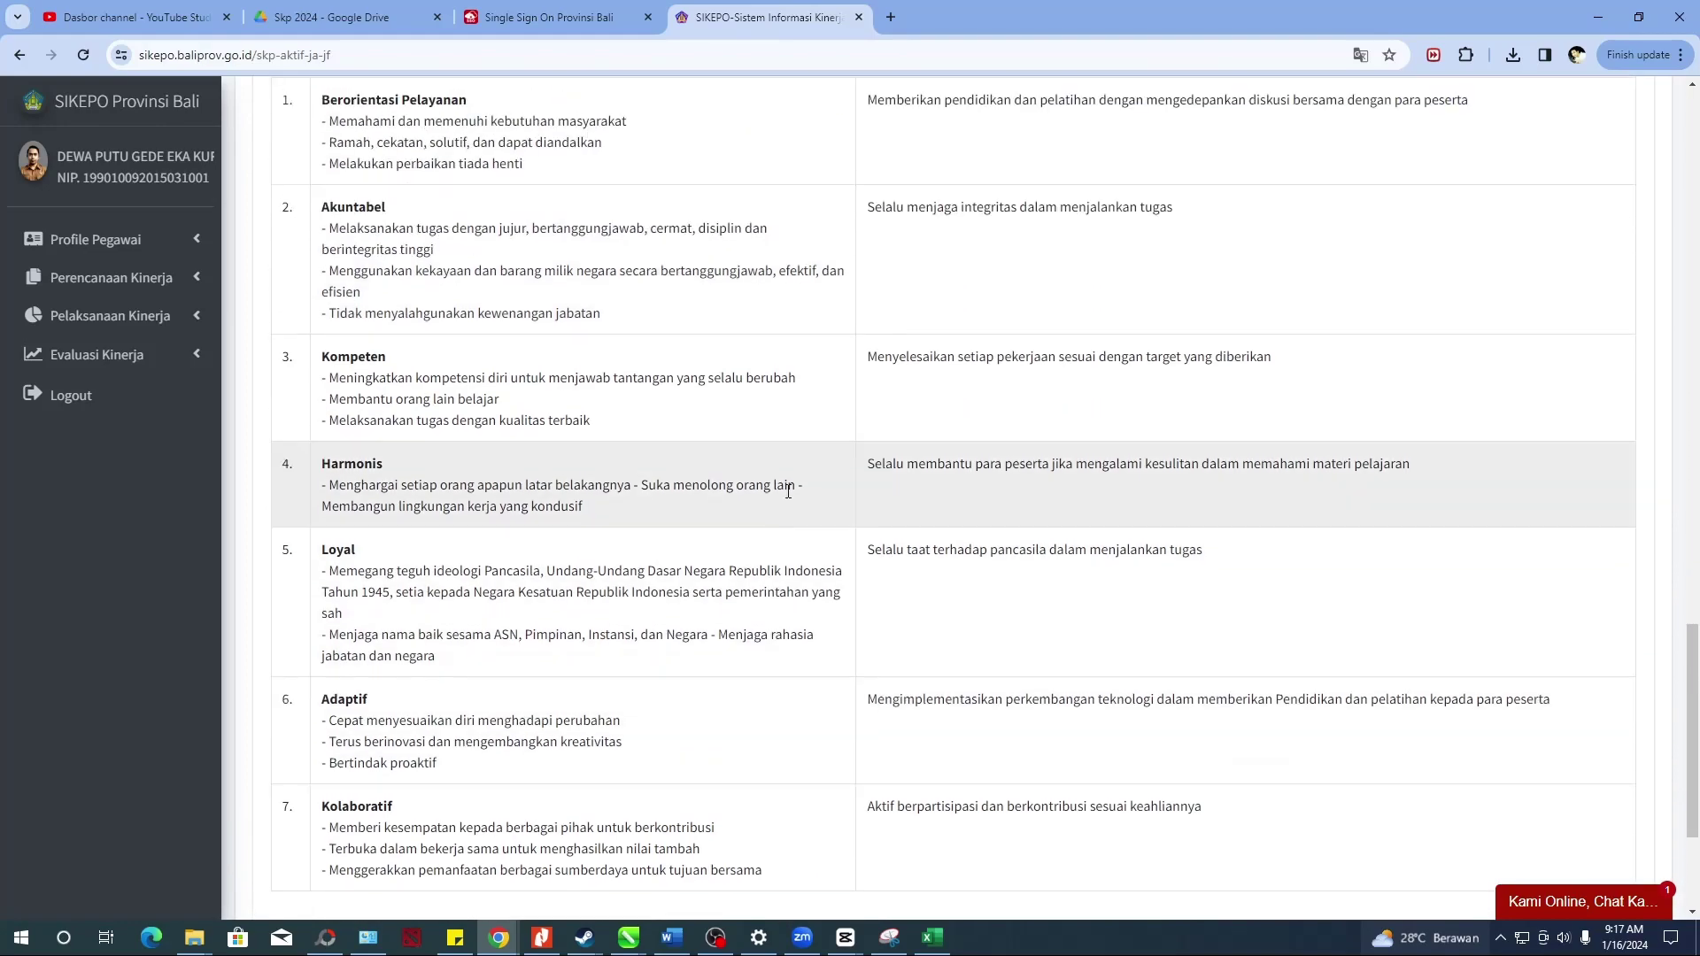
scroll(788, 491, "up", 2)
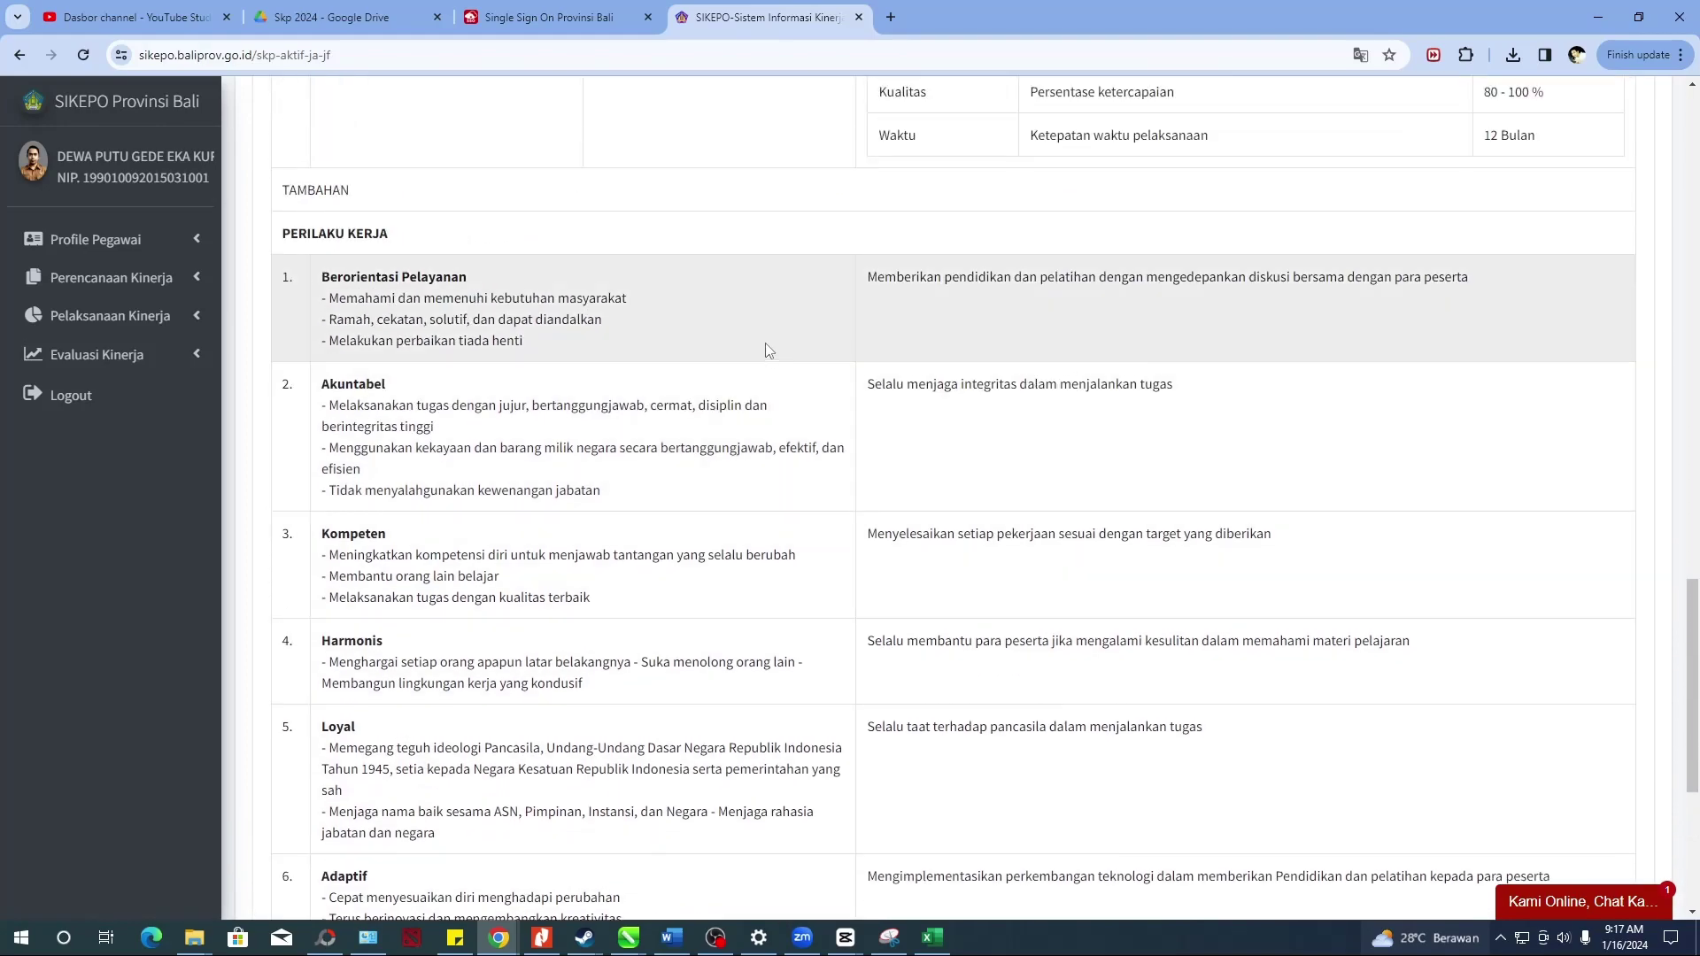
scroll(610, 296, "up", 2)
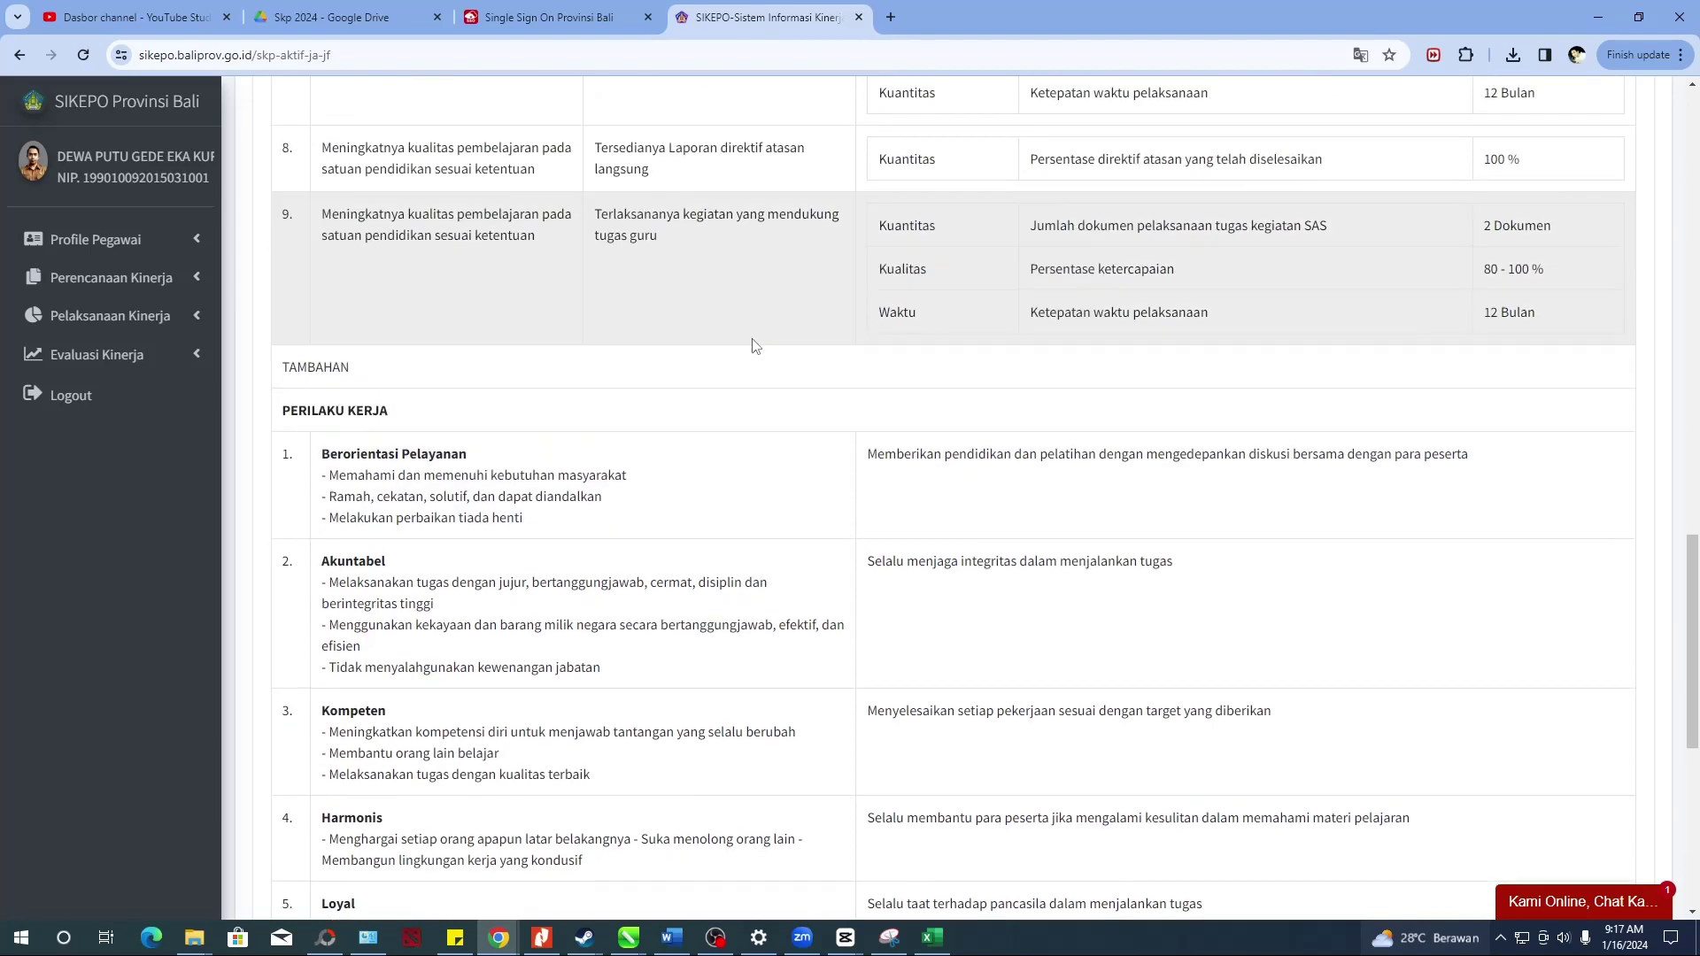
scroll(1246, 611, "down", 6)
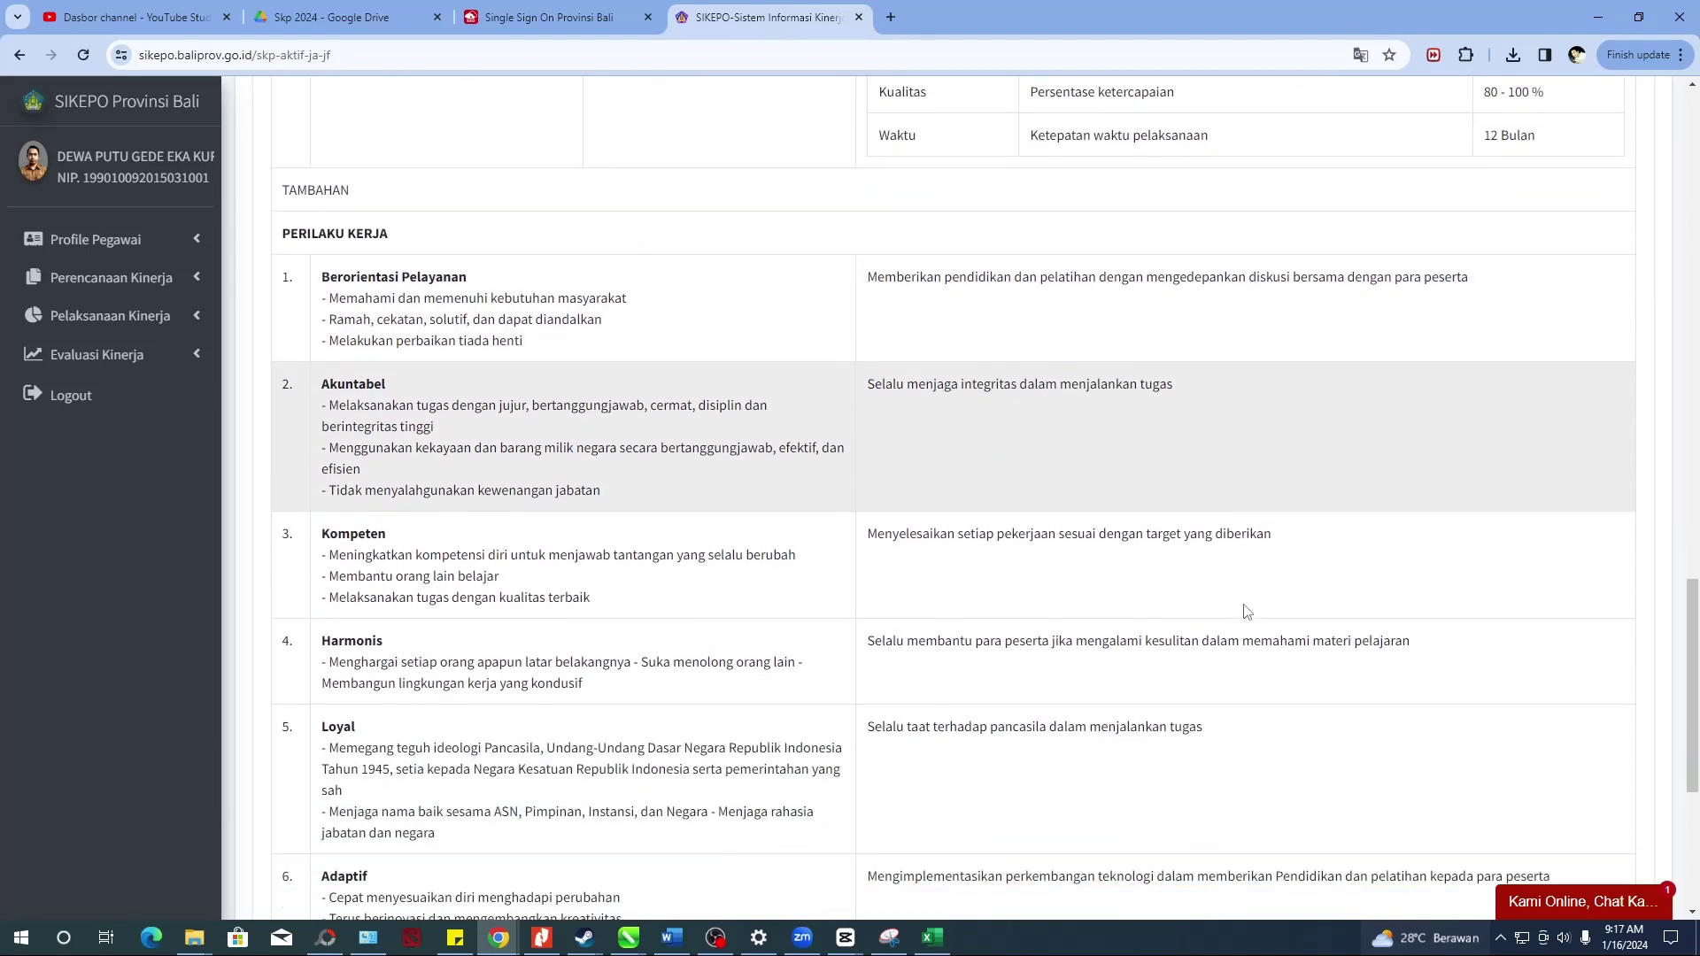
scroll(1227, 624, "down", 1)
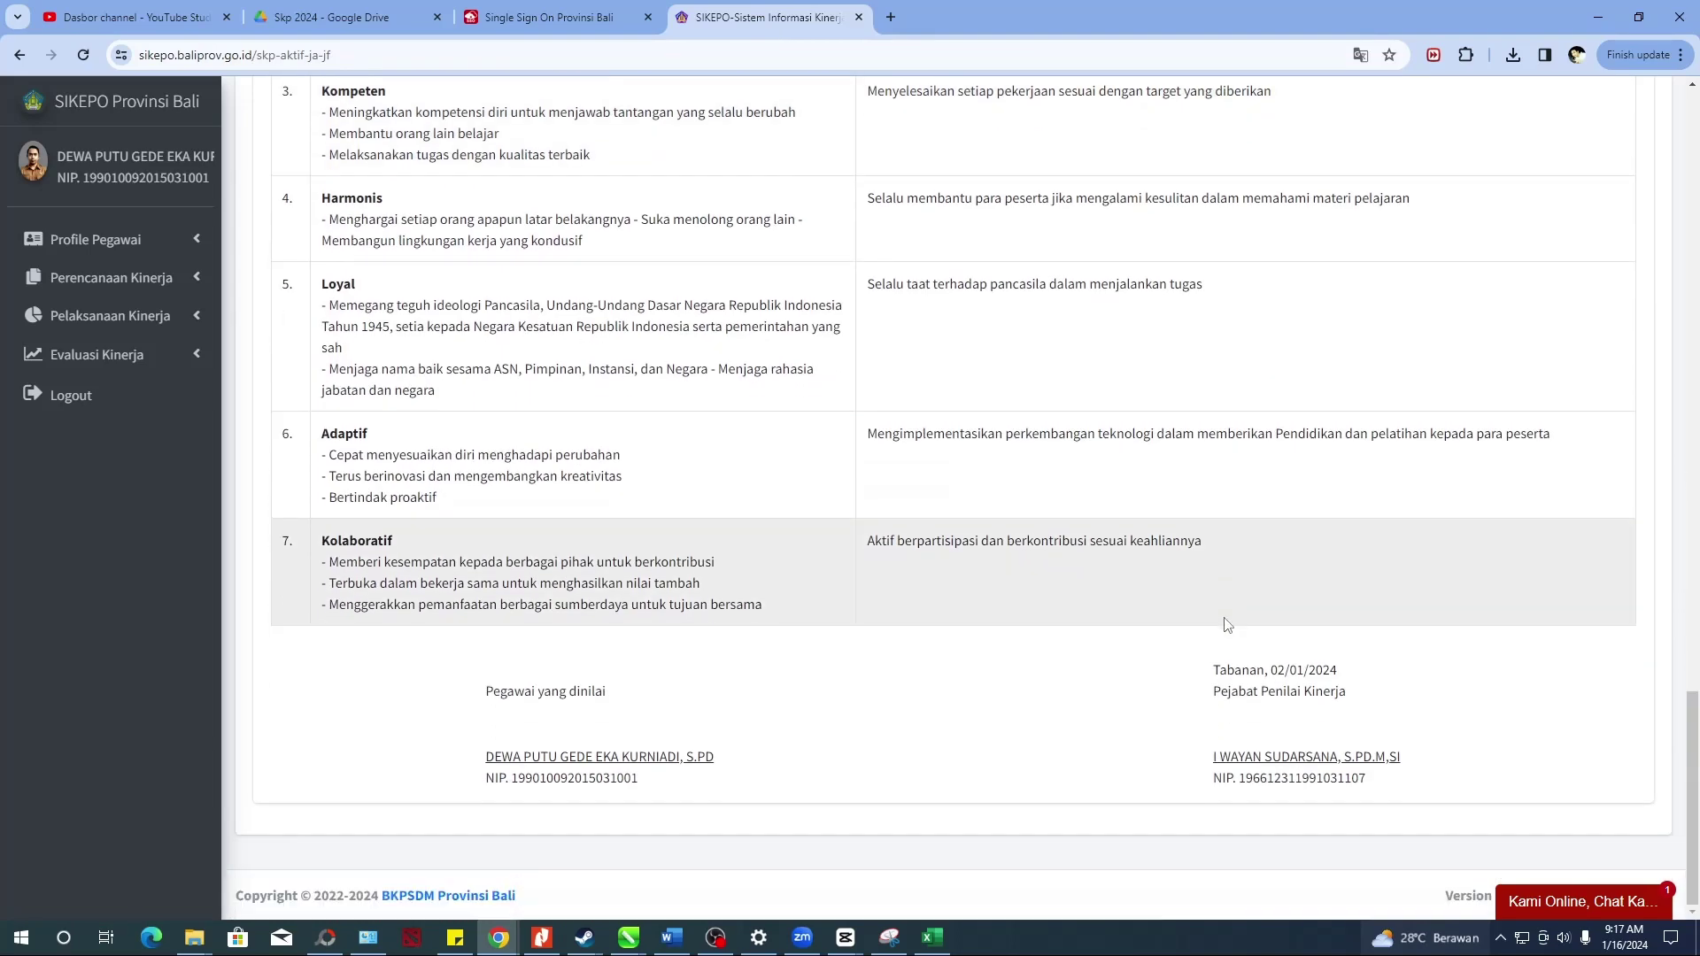
- Print the SKP JA/JF document of the active 2024 SKP
scroll(795, 651, "up", 4)
scroll(779, 633, "up", 15)
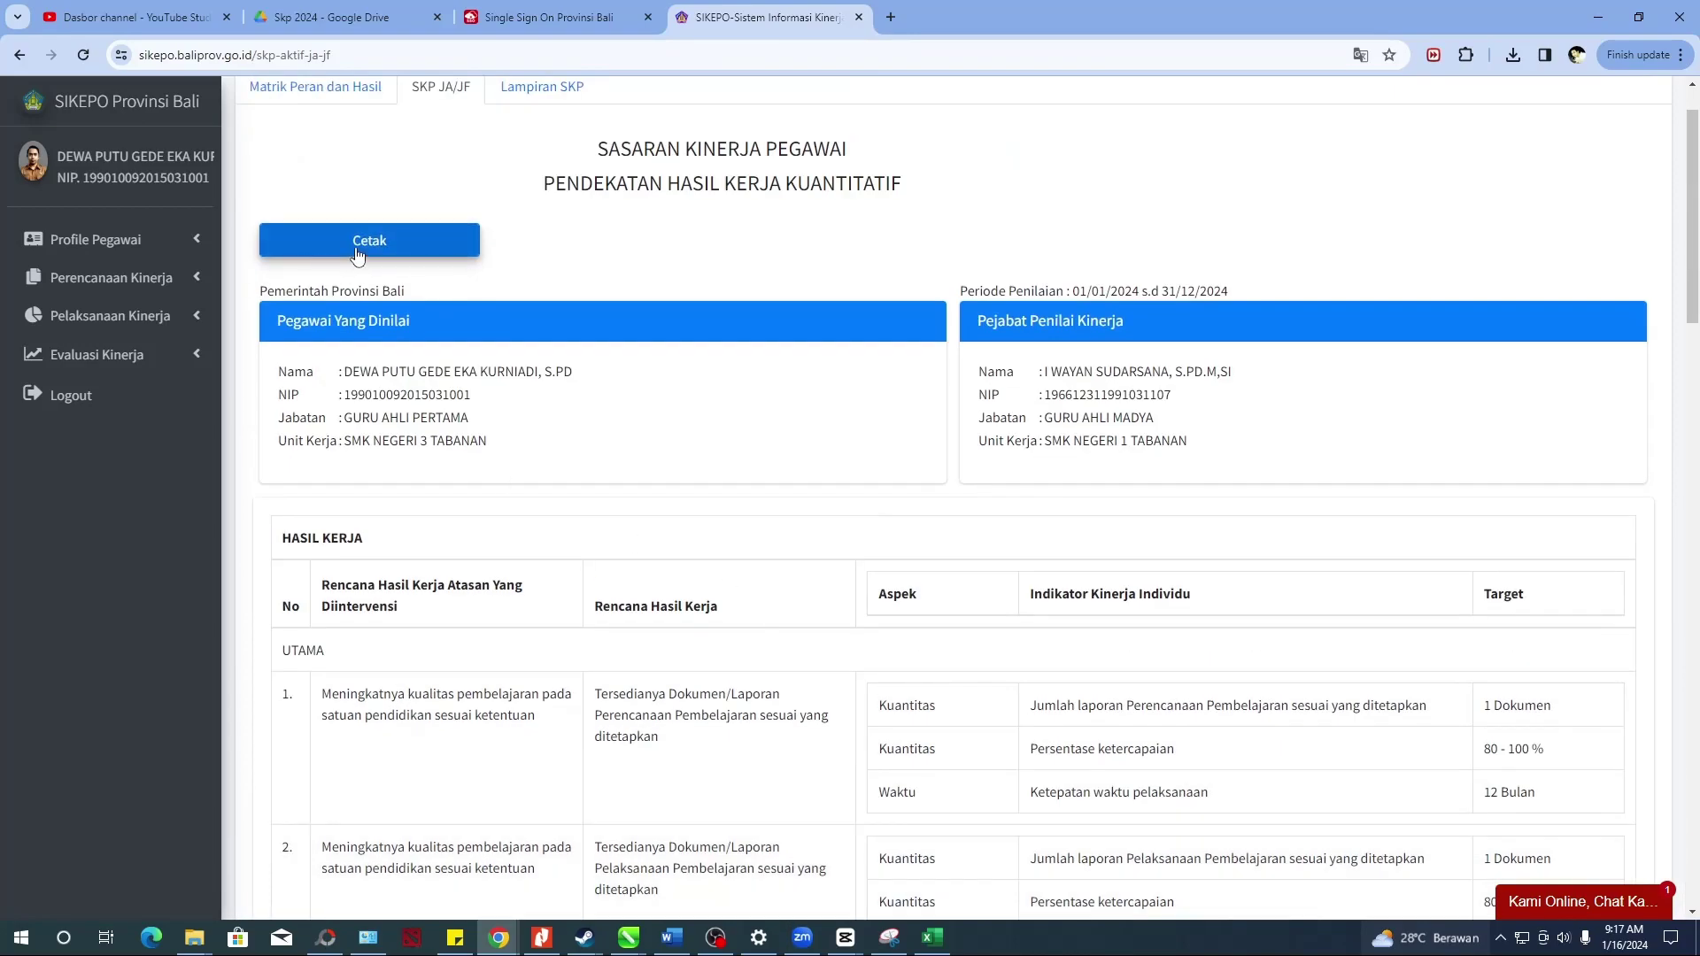
left_click(358, 251)
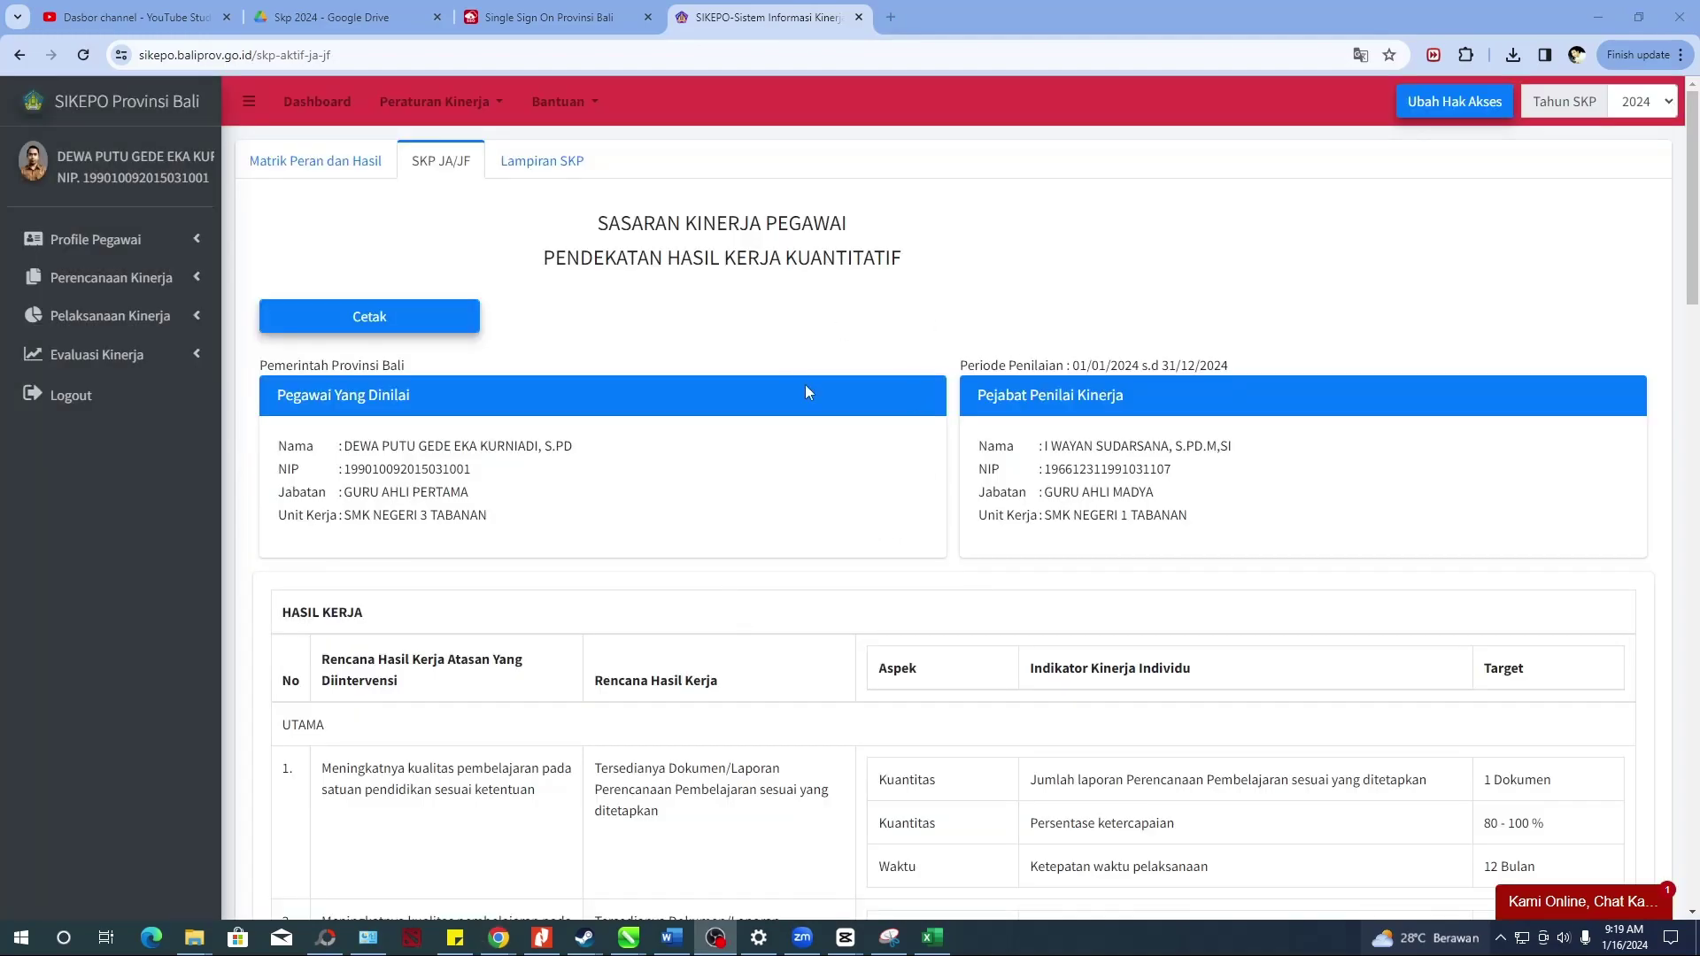
- Go to Rencana Aksi under Pelaksanaan Kinerja and start adding a new action plan
scroll(806, 387, "down", 20)
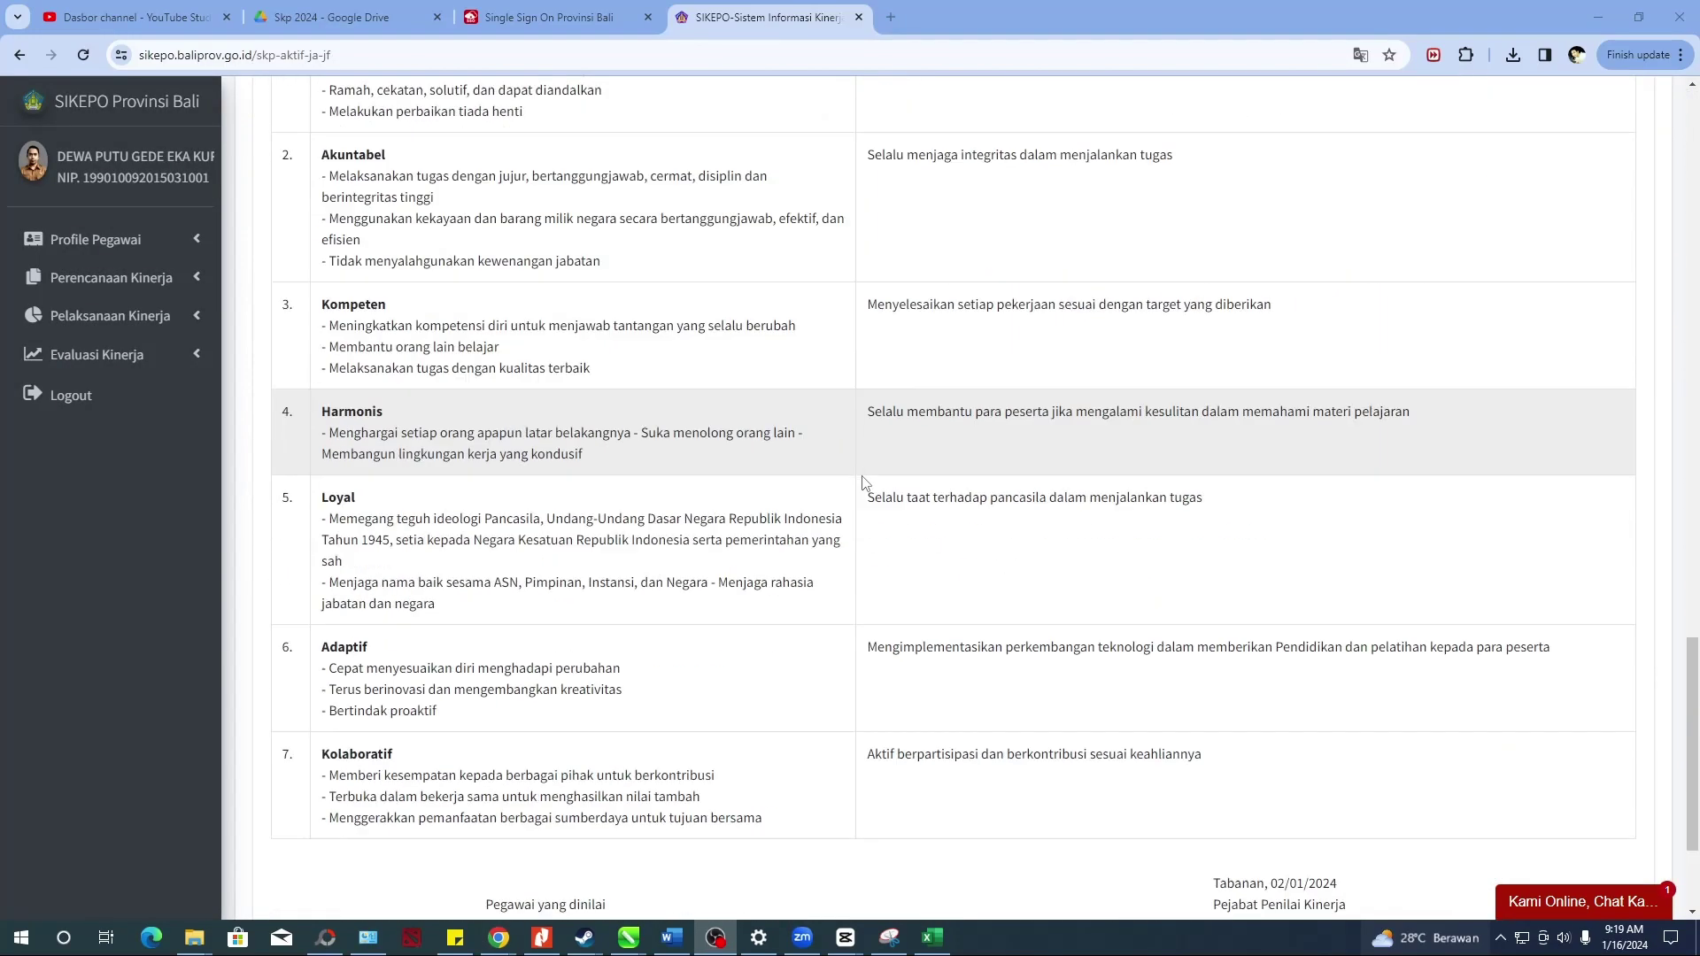
scroll(854, 493, "down", 2)
scroll(854, 493, "up", 20)
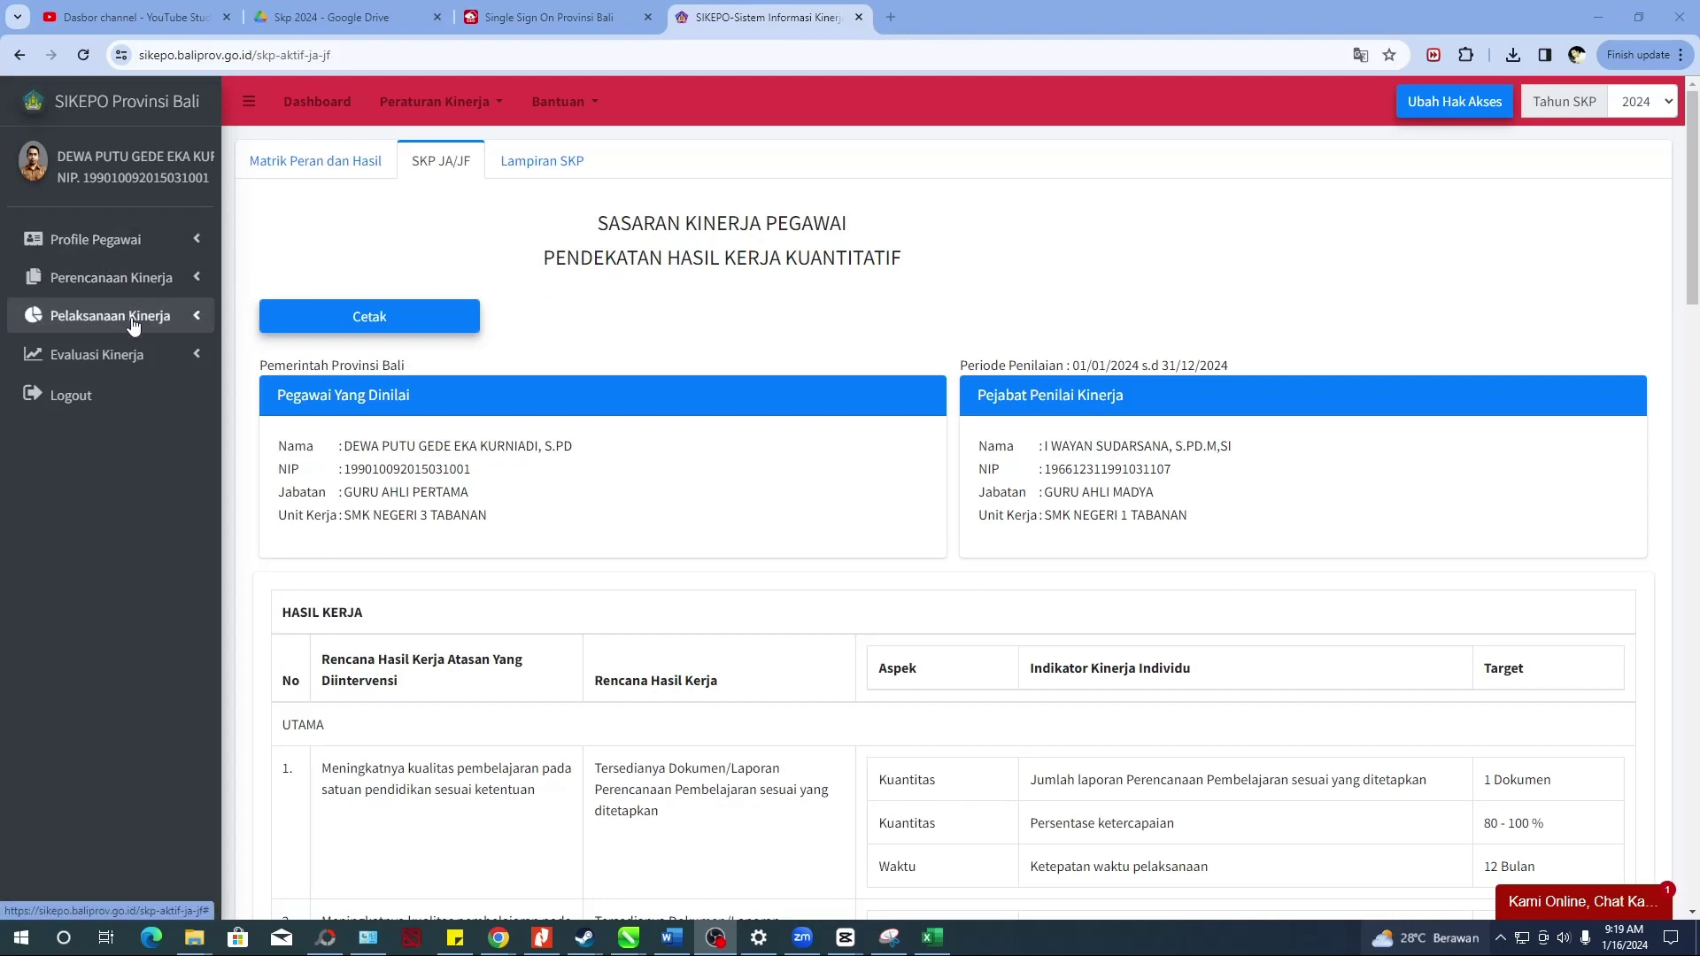
left_click(80, 317)
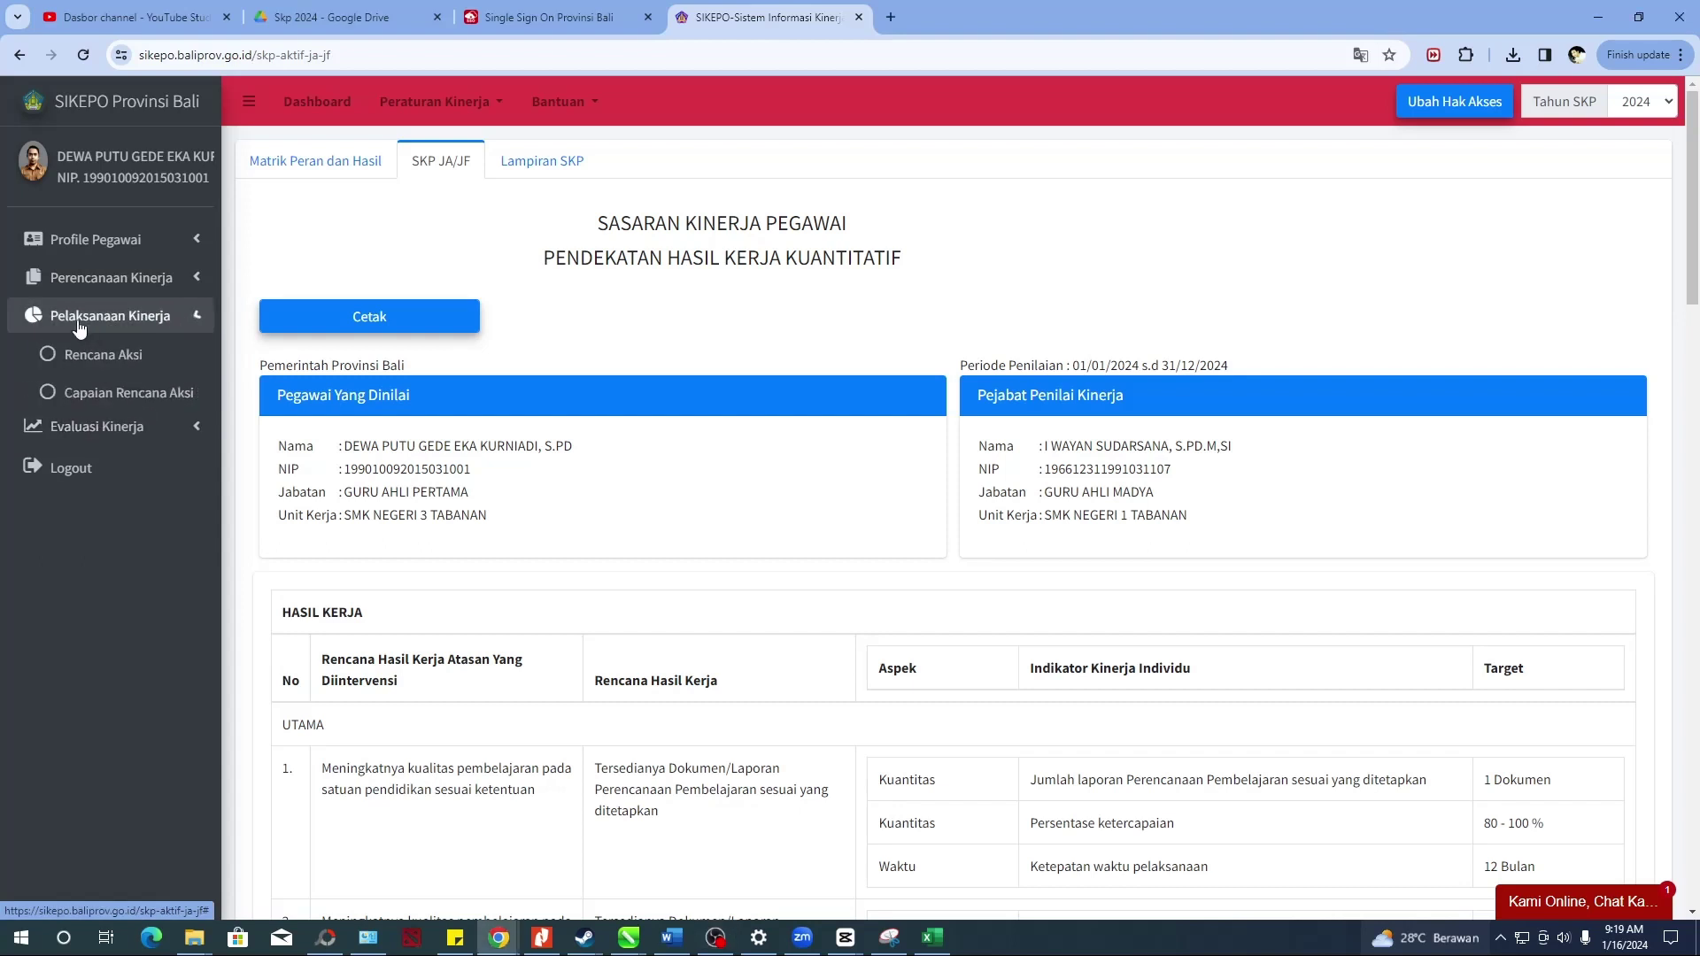
left_click(111, 358)
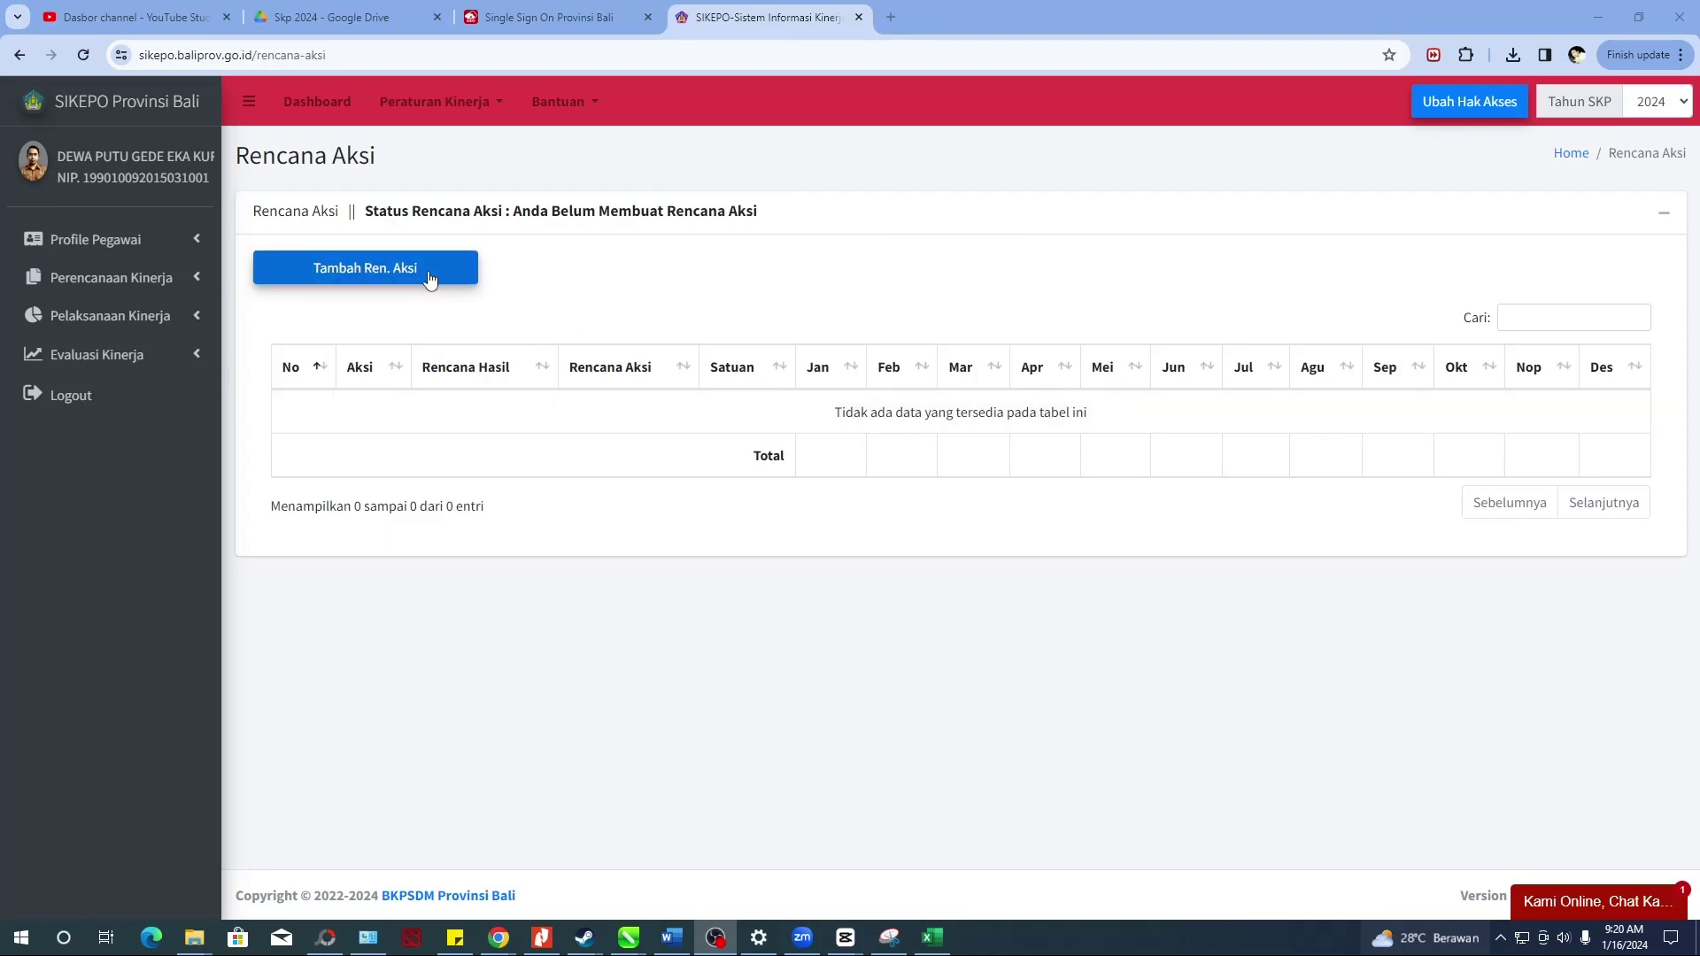
left_click(374, 276)
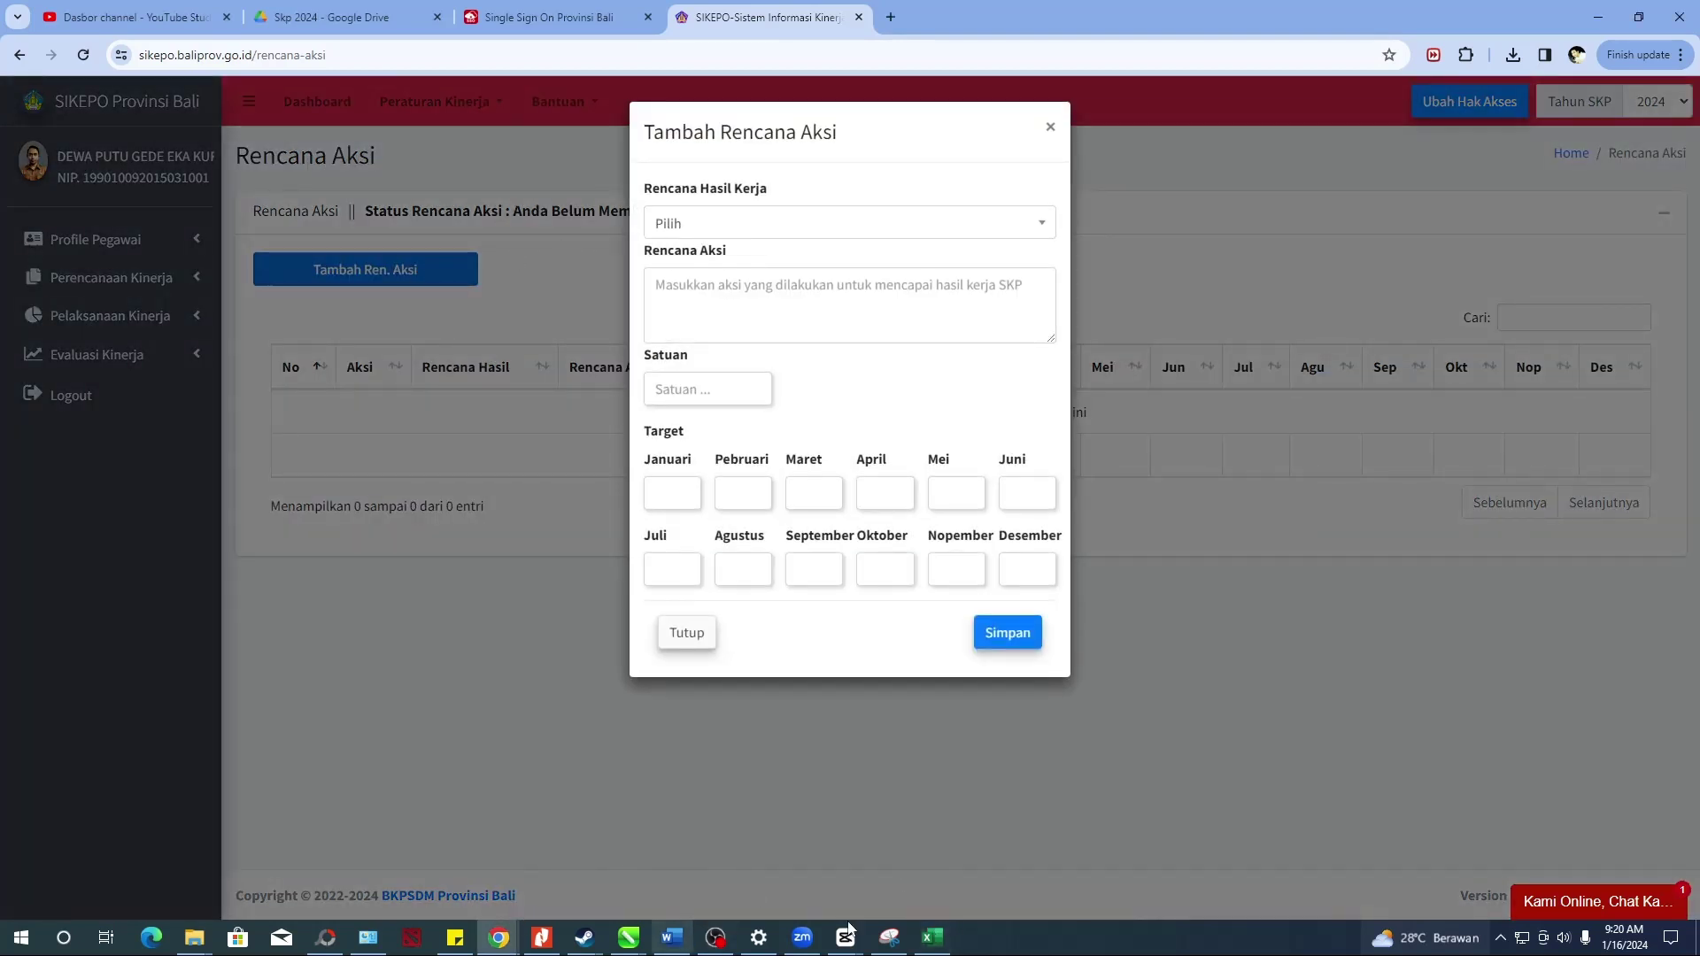
- Switch to the SKP 2024 workbook in Excel and locate the first Rencana Hasil Kerja on the Rencana Aksi sheet
left_click(930, 938)
scroll(482, 535, "up", 11)
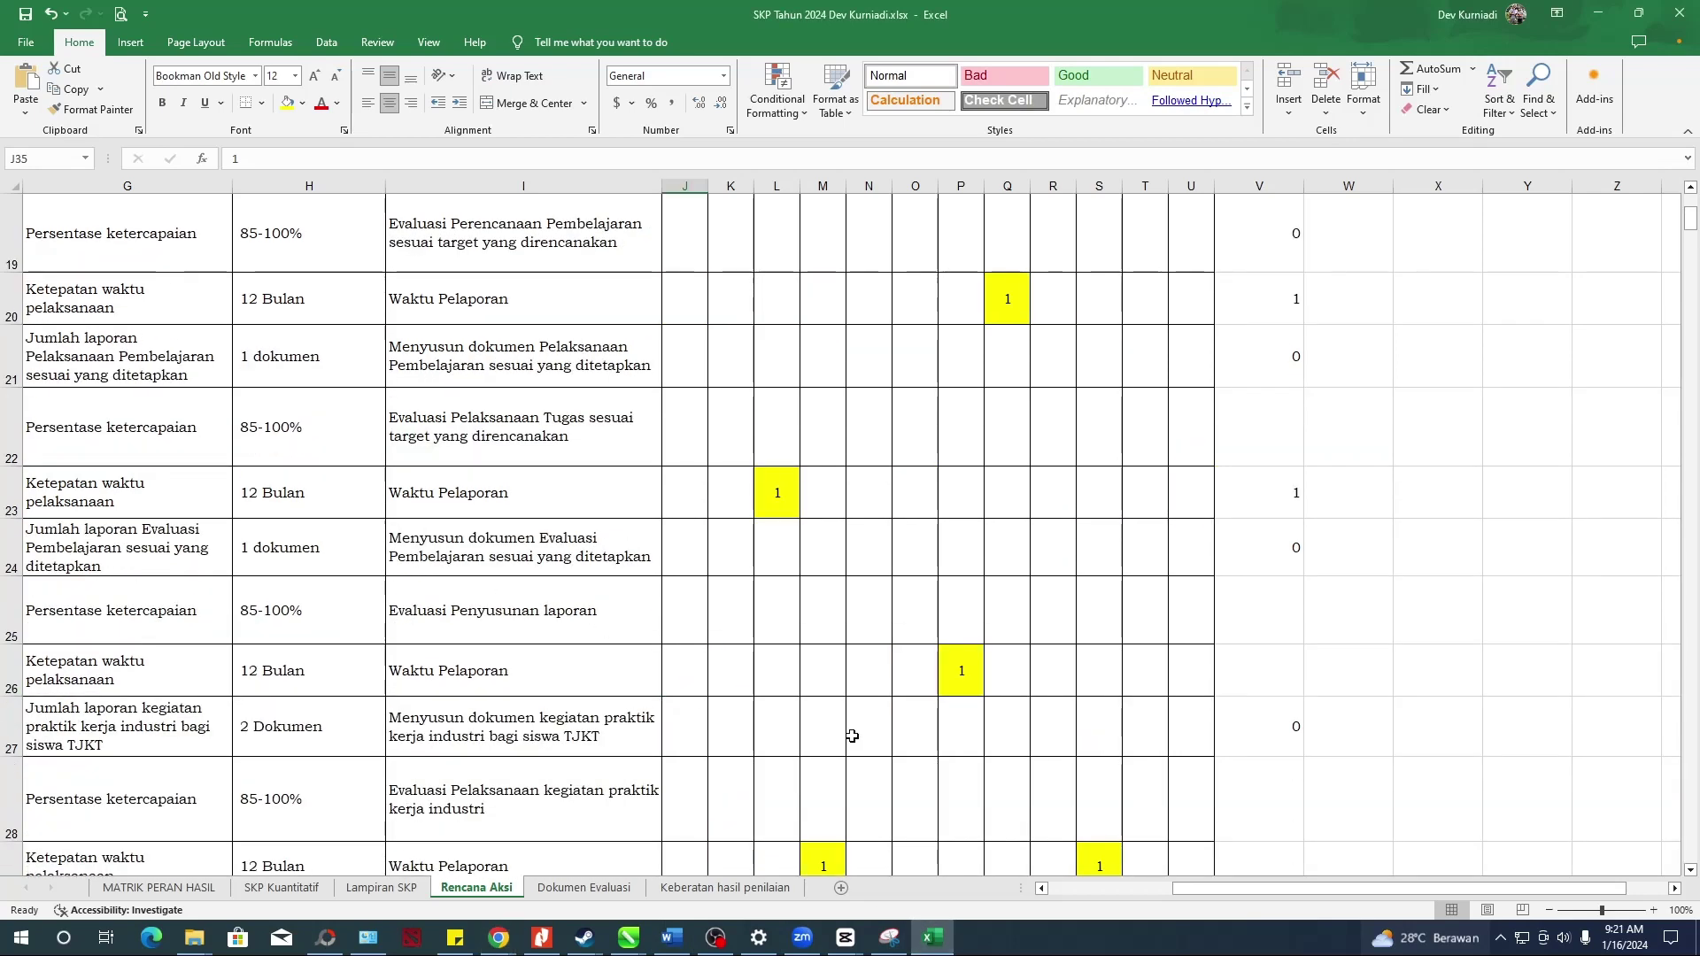
left_click_drag(1182, 891, 1185, 897)
left_click_drag(998, 905, 482, 899)
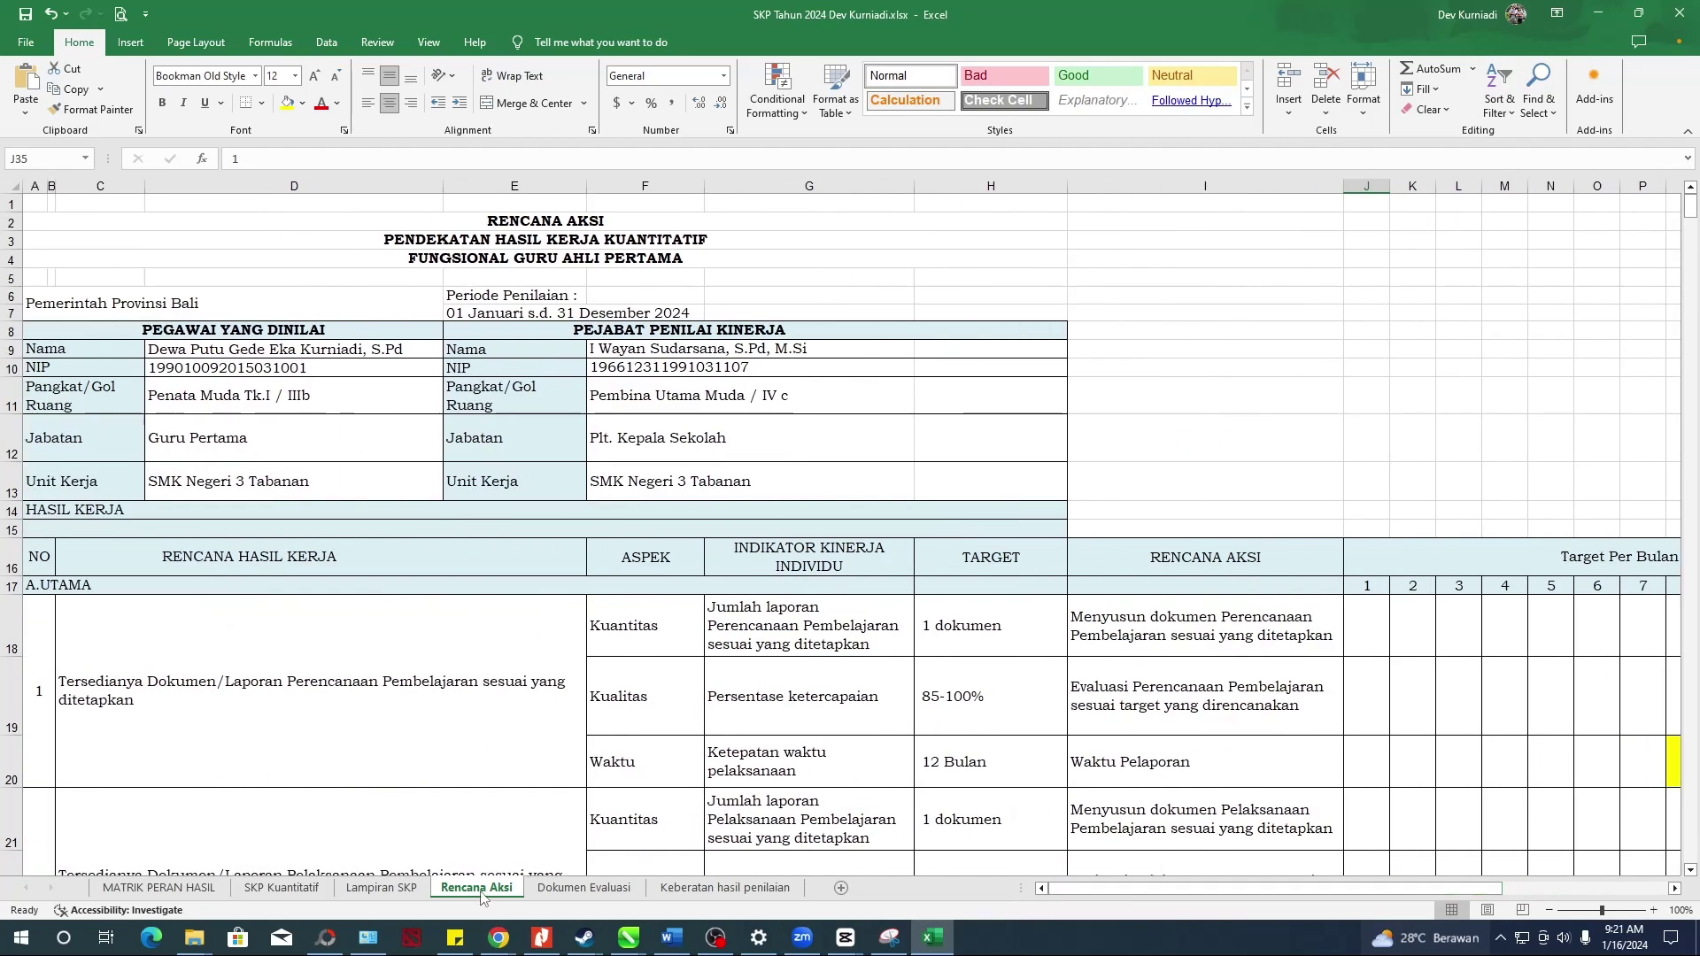
scroll(471, 378, "down", 2)
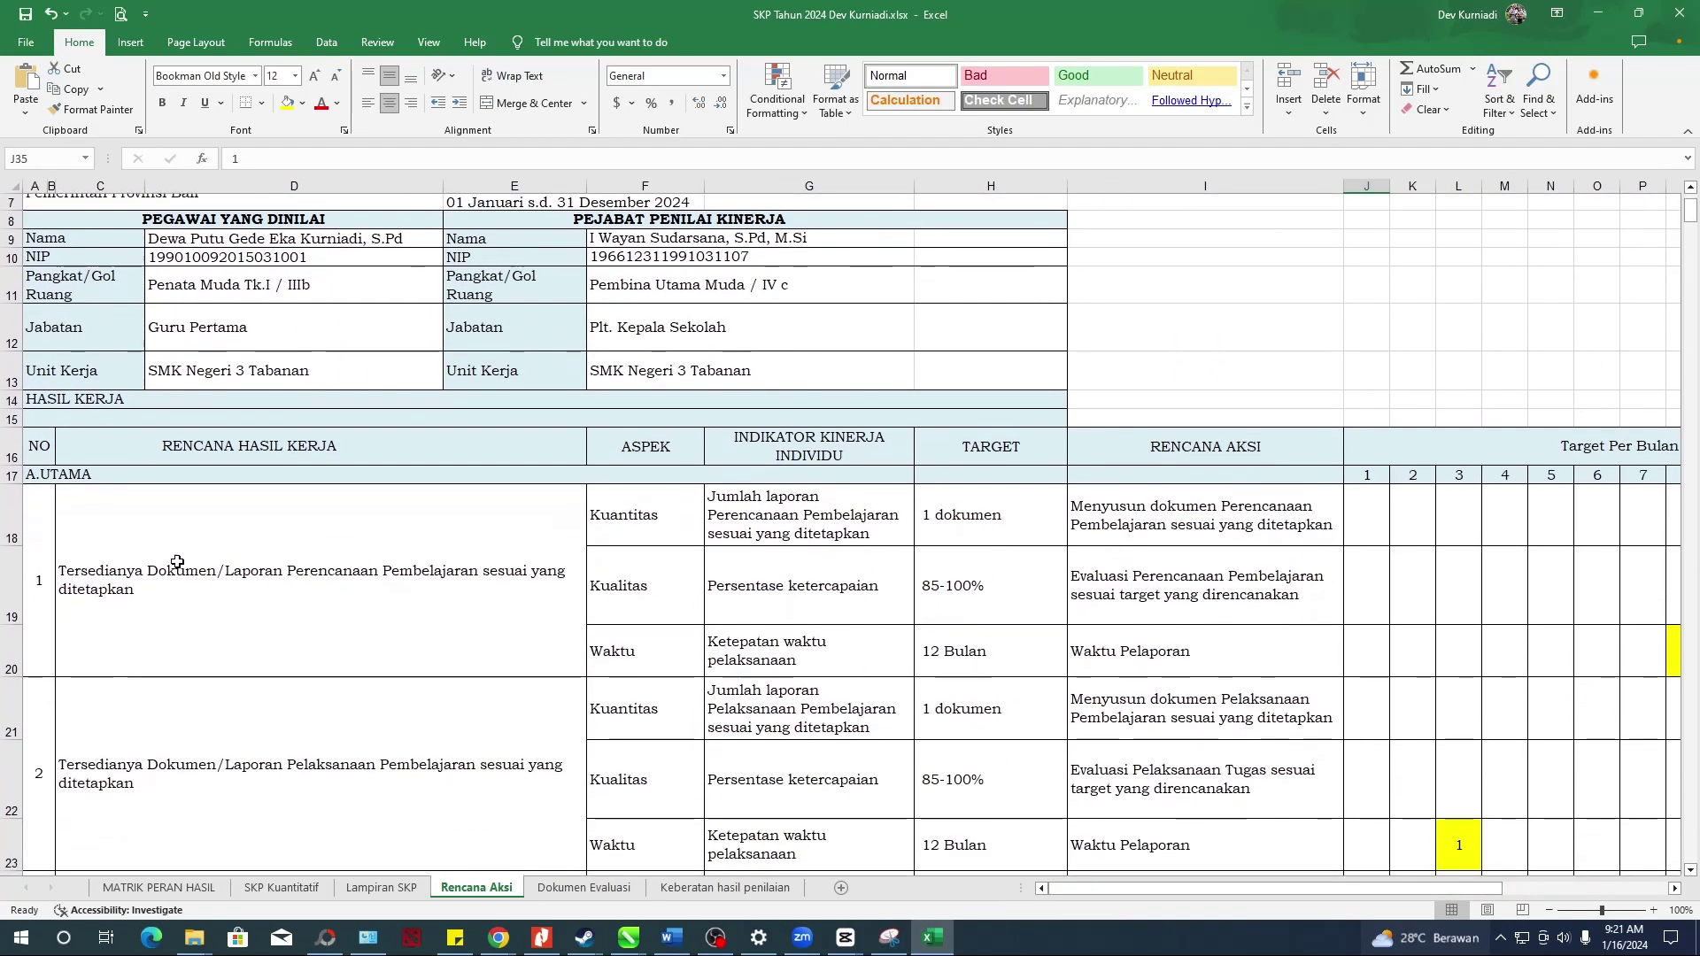
left_click(936, 940)
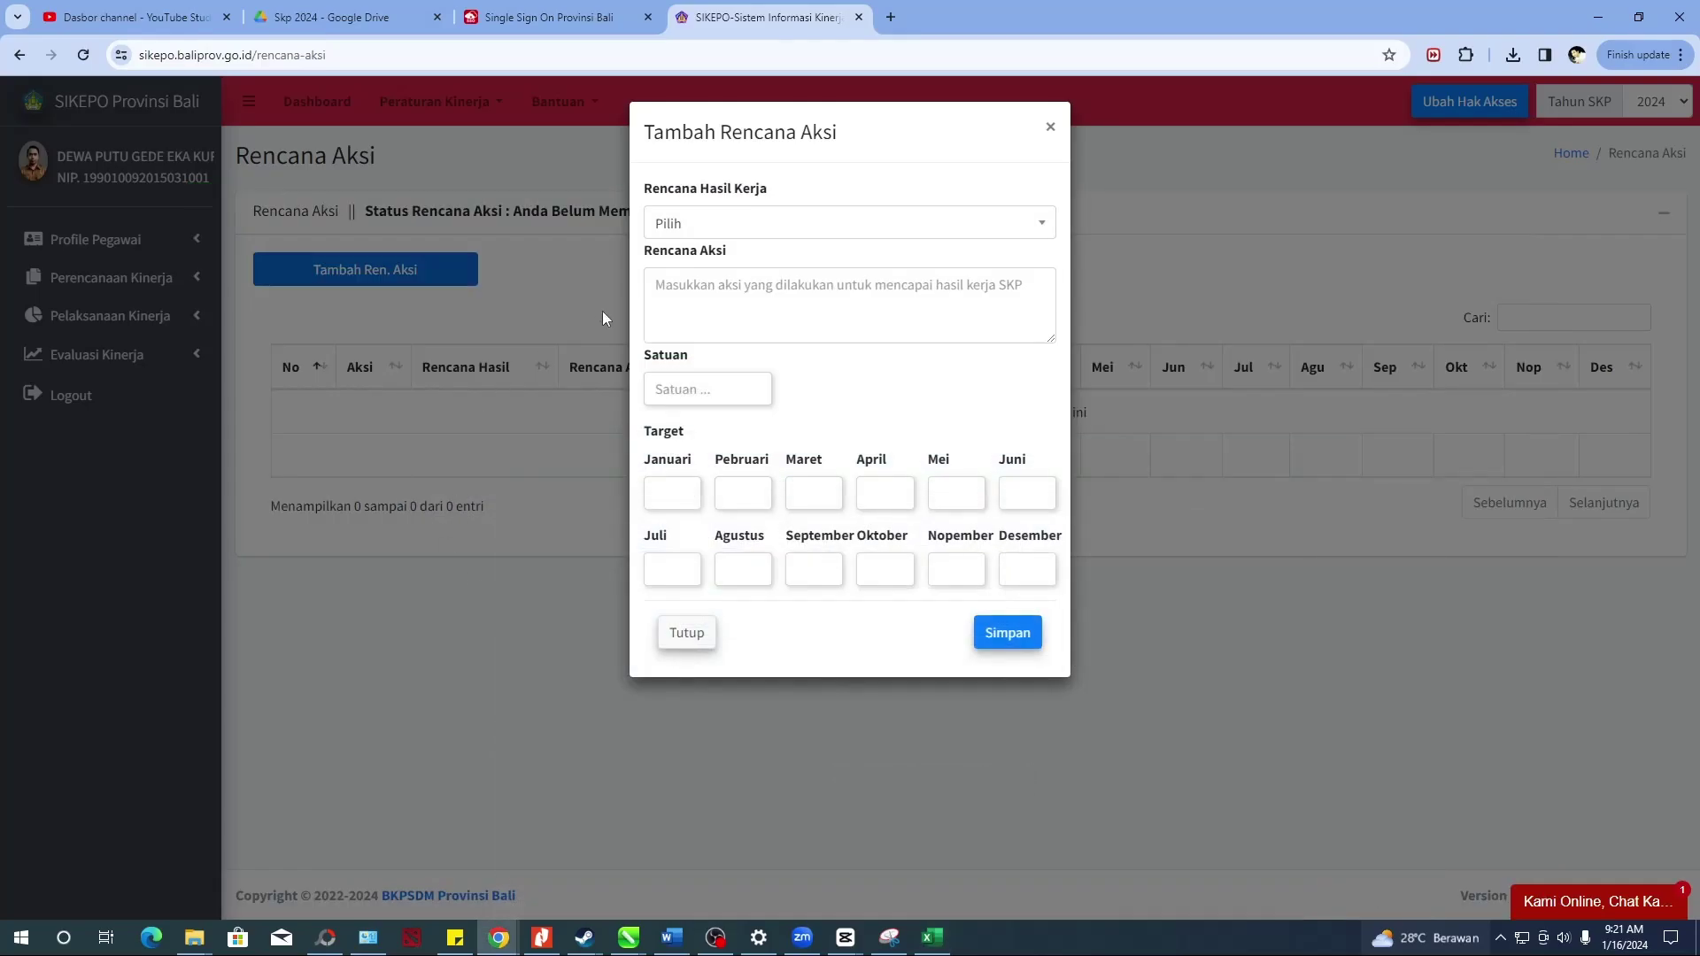
left_click(932, 937)
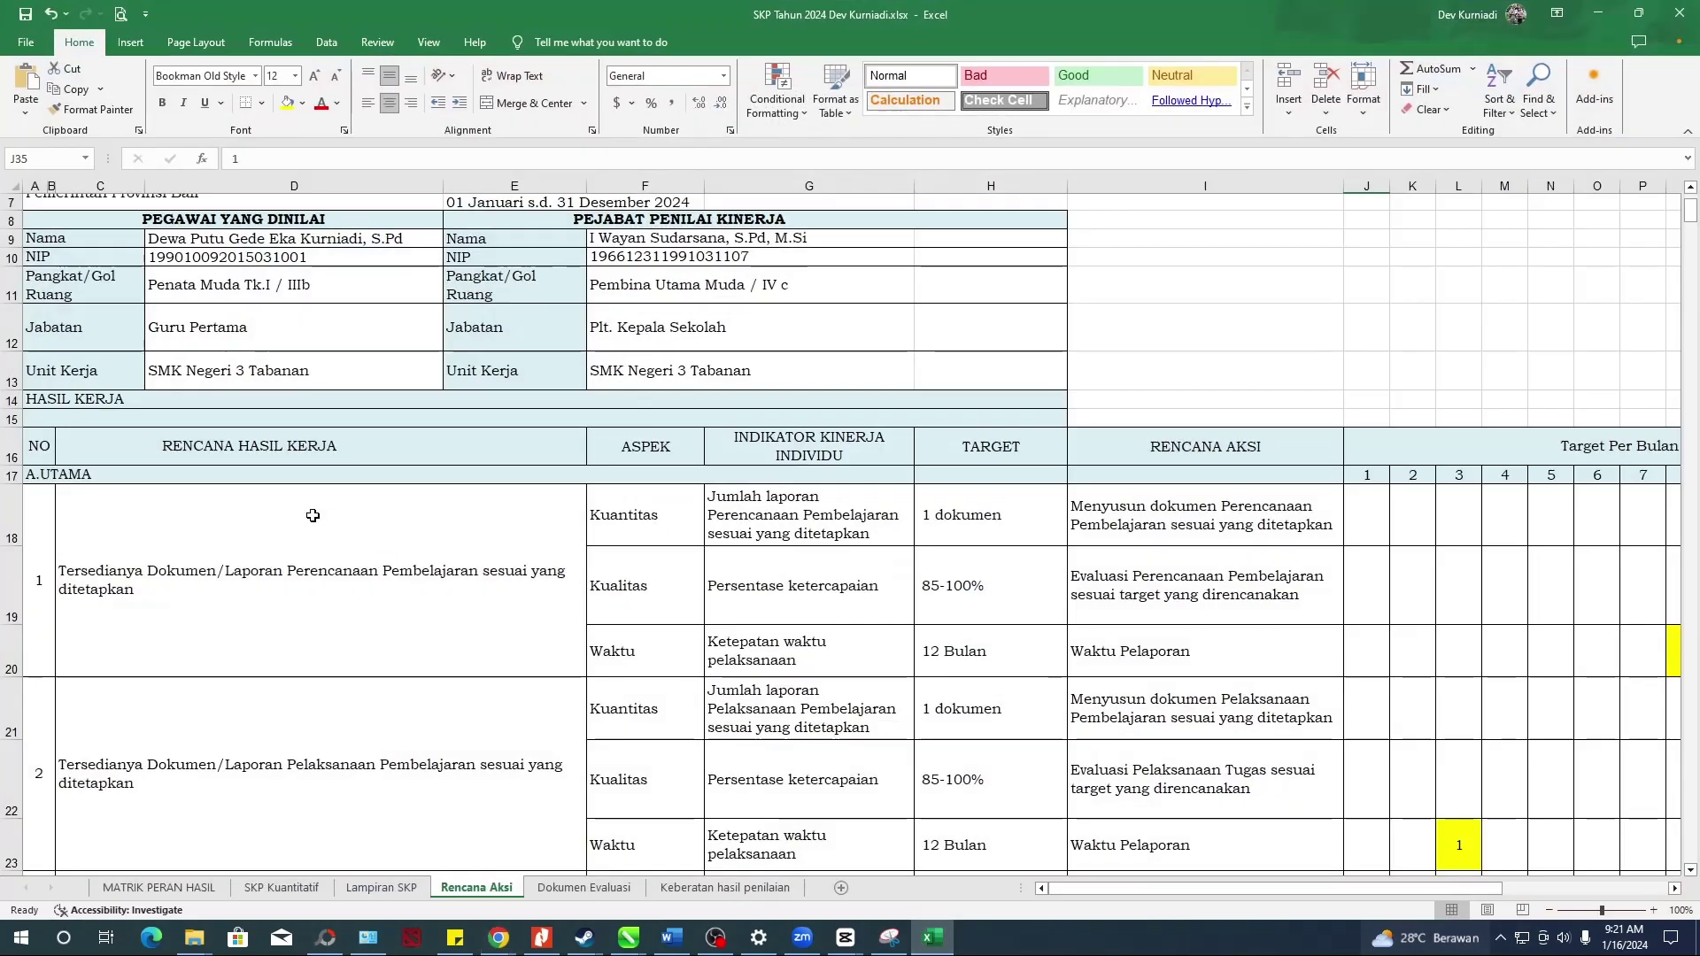
left_click(108, 576)
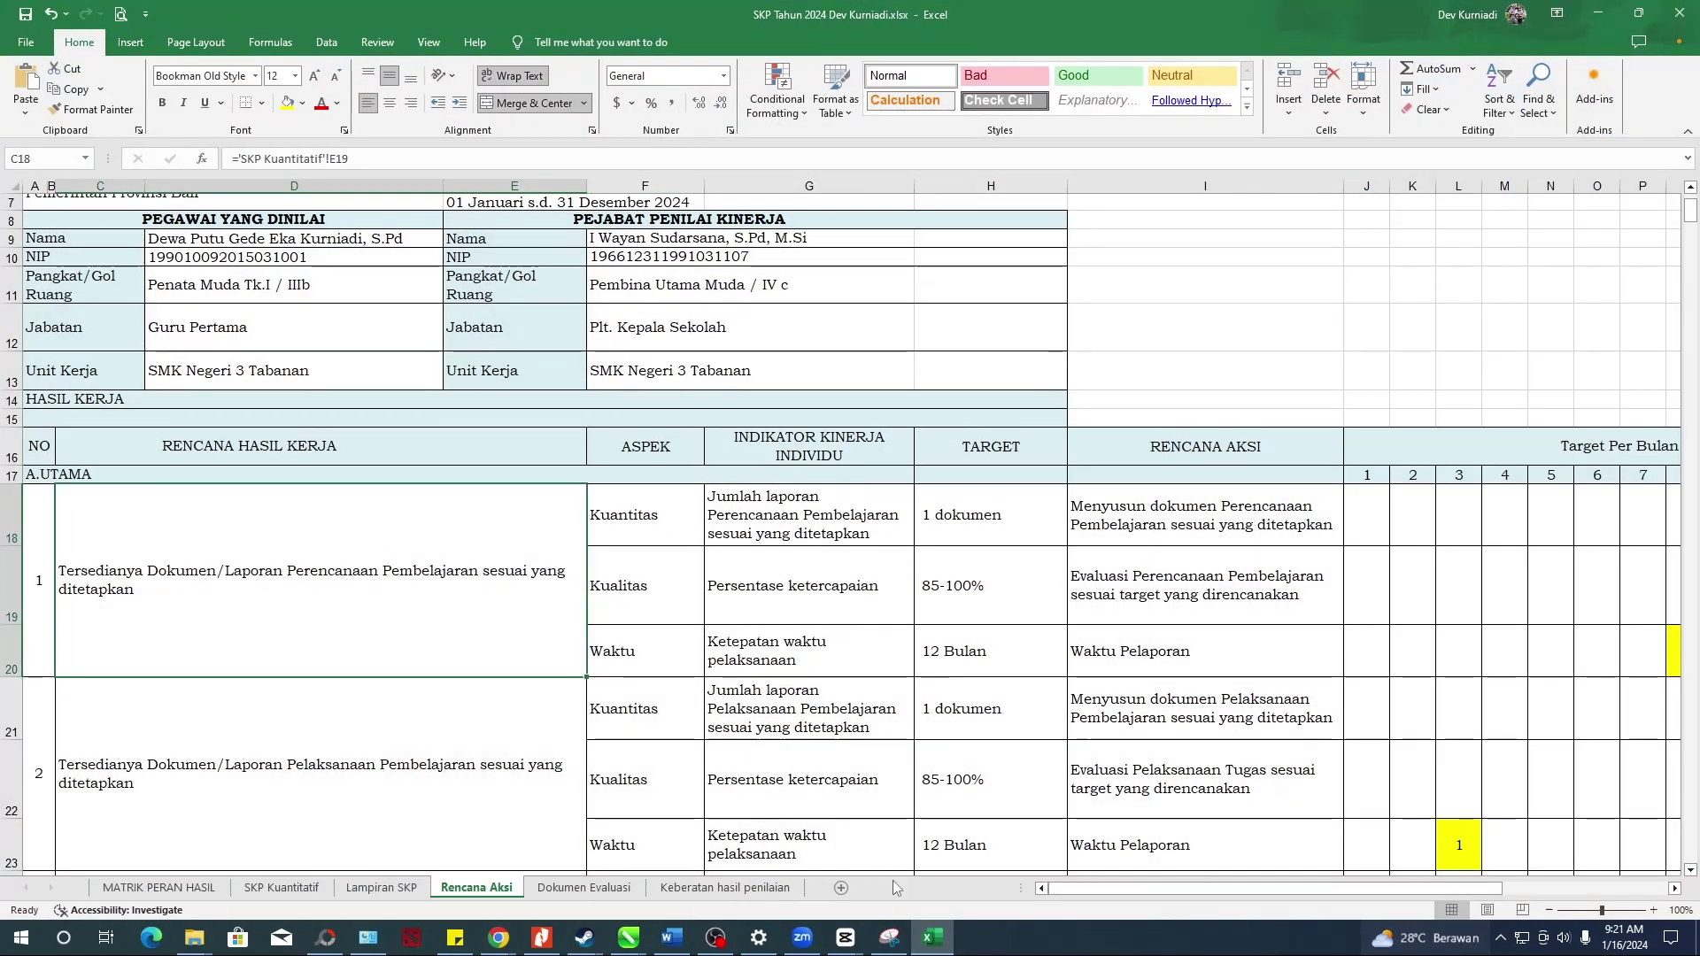
- Return to SIKEPO in Chrome and set Rencana Hasil Kerja to "Tersedianya Dokumen/Laporan Perencanaan Pembelajaran sesuai yang ditetapkan"
left_click(932, 937)
left_click(732, 232)
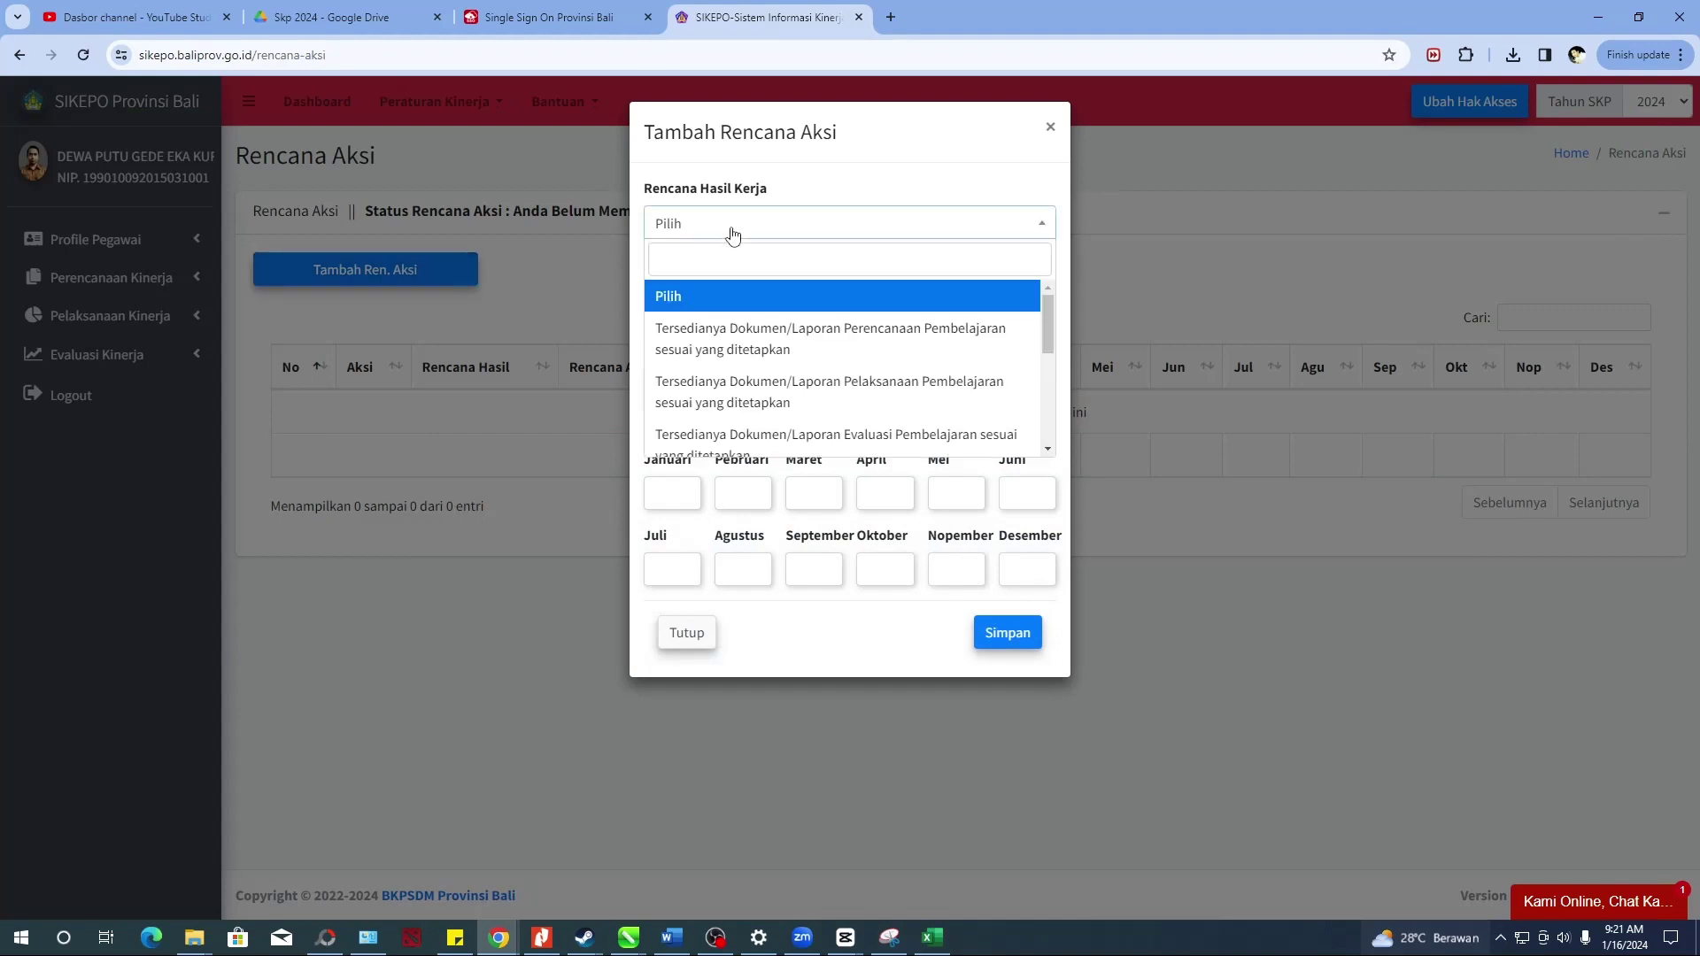
left_click(780, 349)
left_click(696, 279)
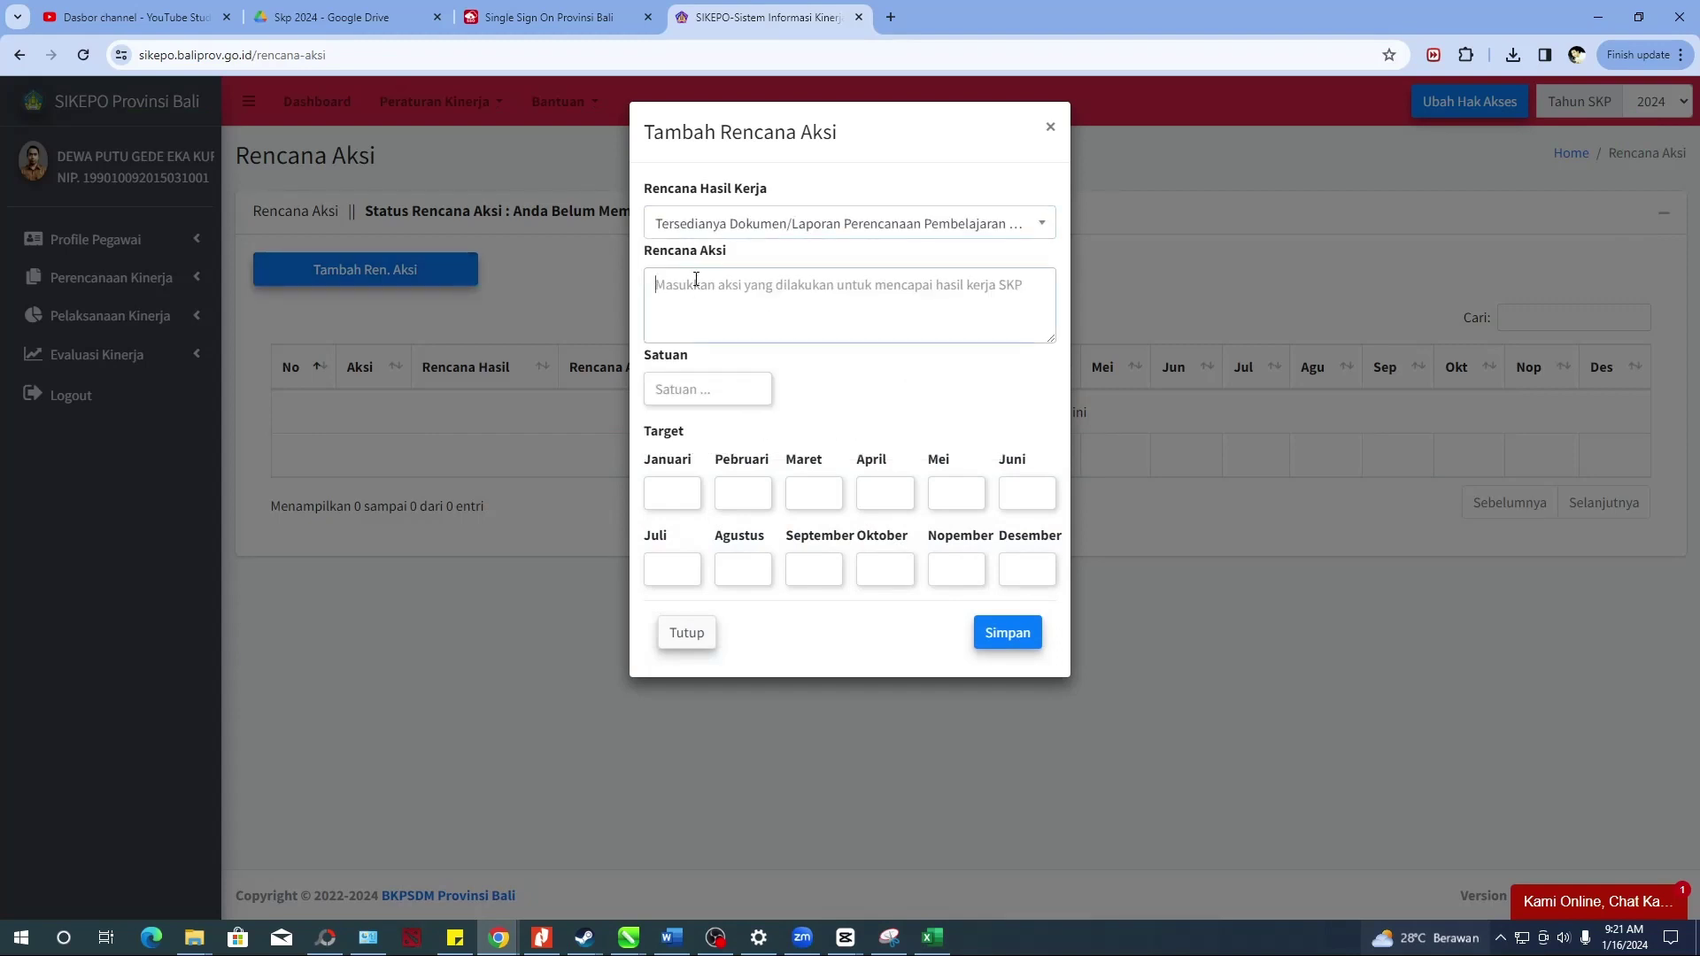
- Copy "Menyusun dokumen Perencanaan Pembelajaran sesuai yang ditetapkan" from cell I18 of the Excel workbook and return to the action plan form in Chrome
left_click(933, 938)
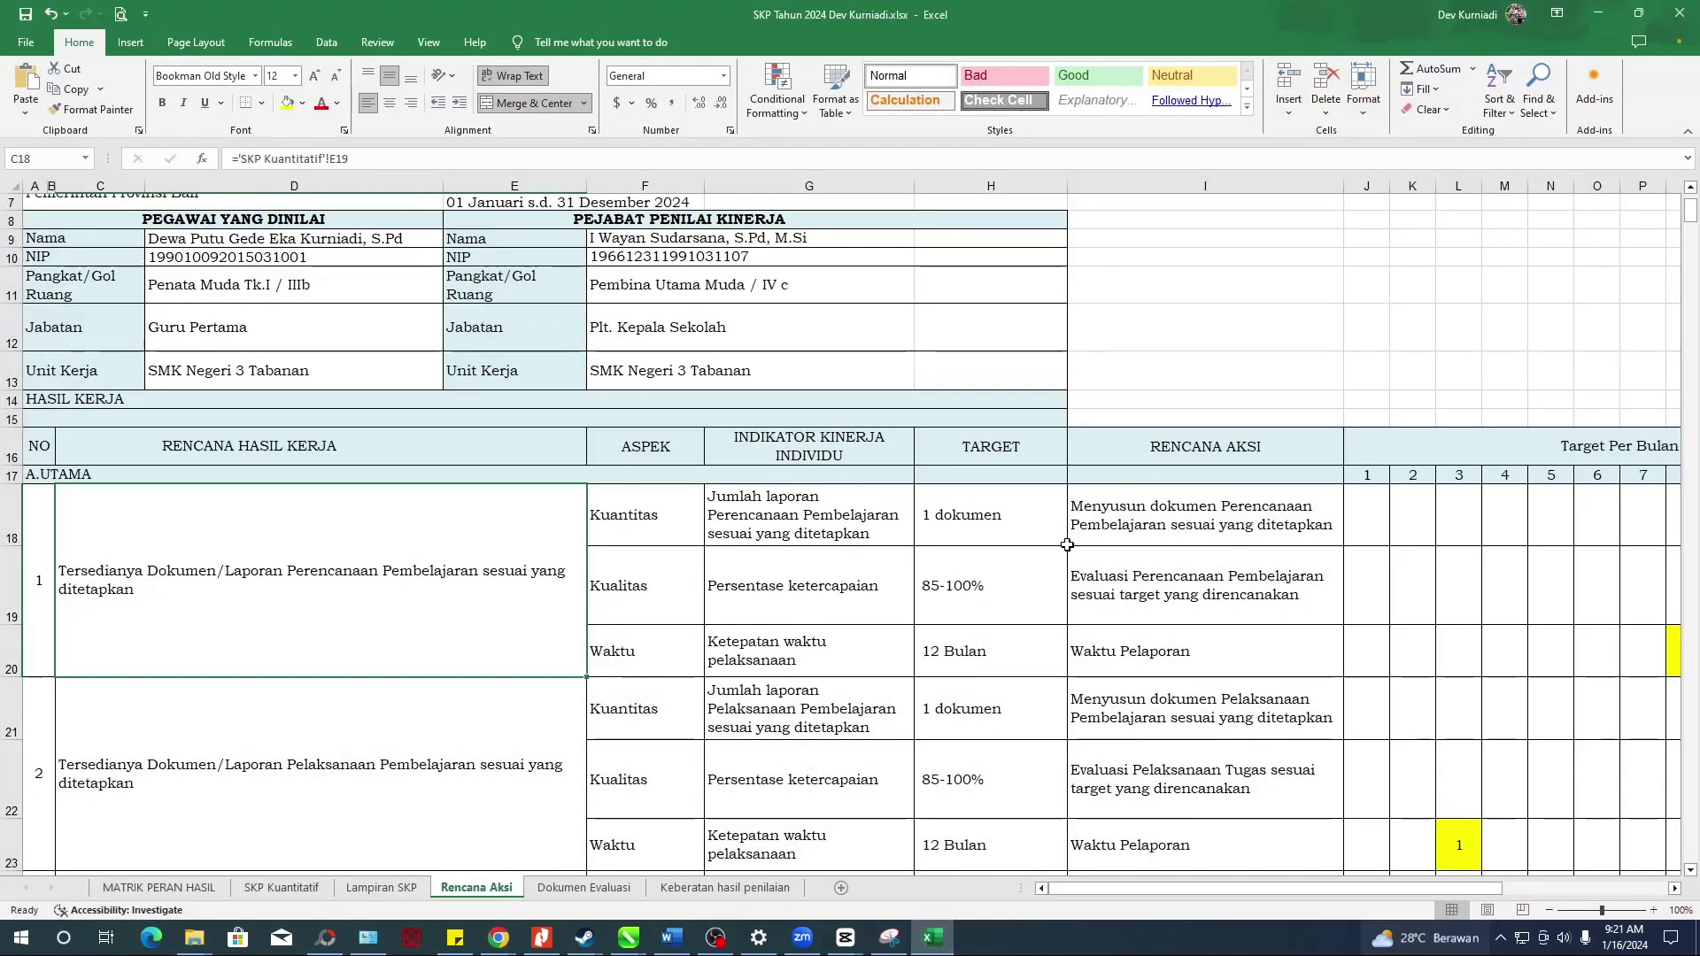
left_click(1125, 523)
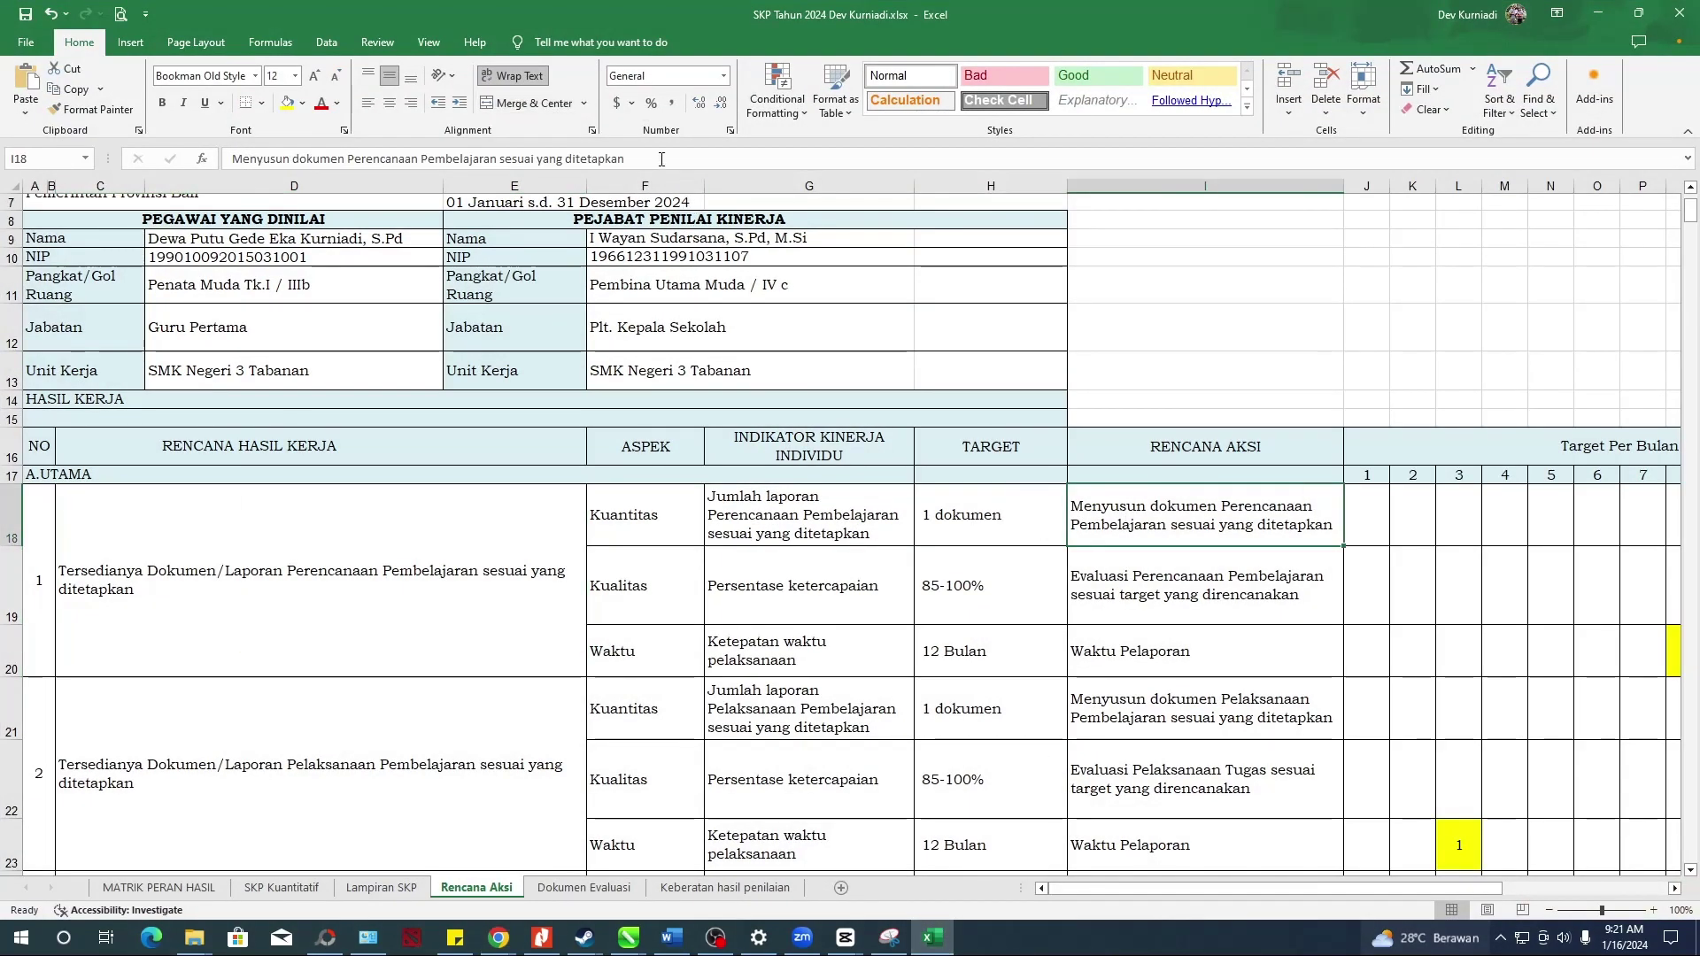
left_click_drag(662, 158, 232, 159)
right_click(310, 163)
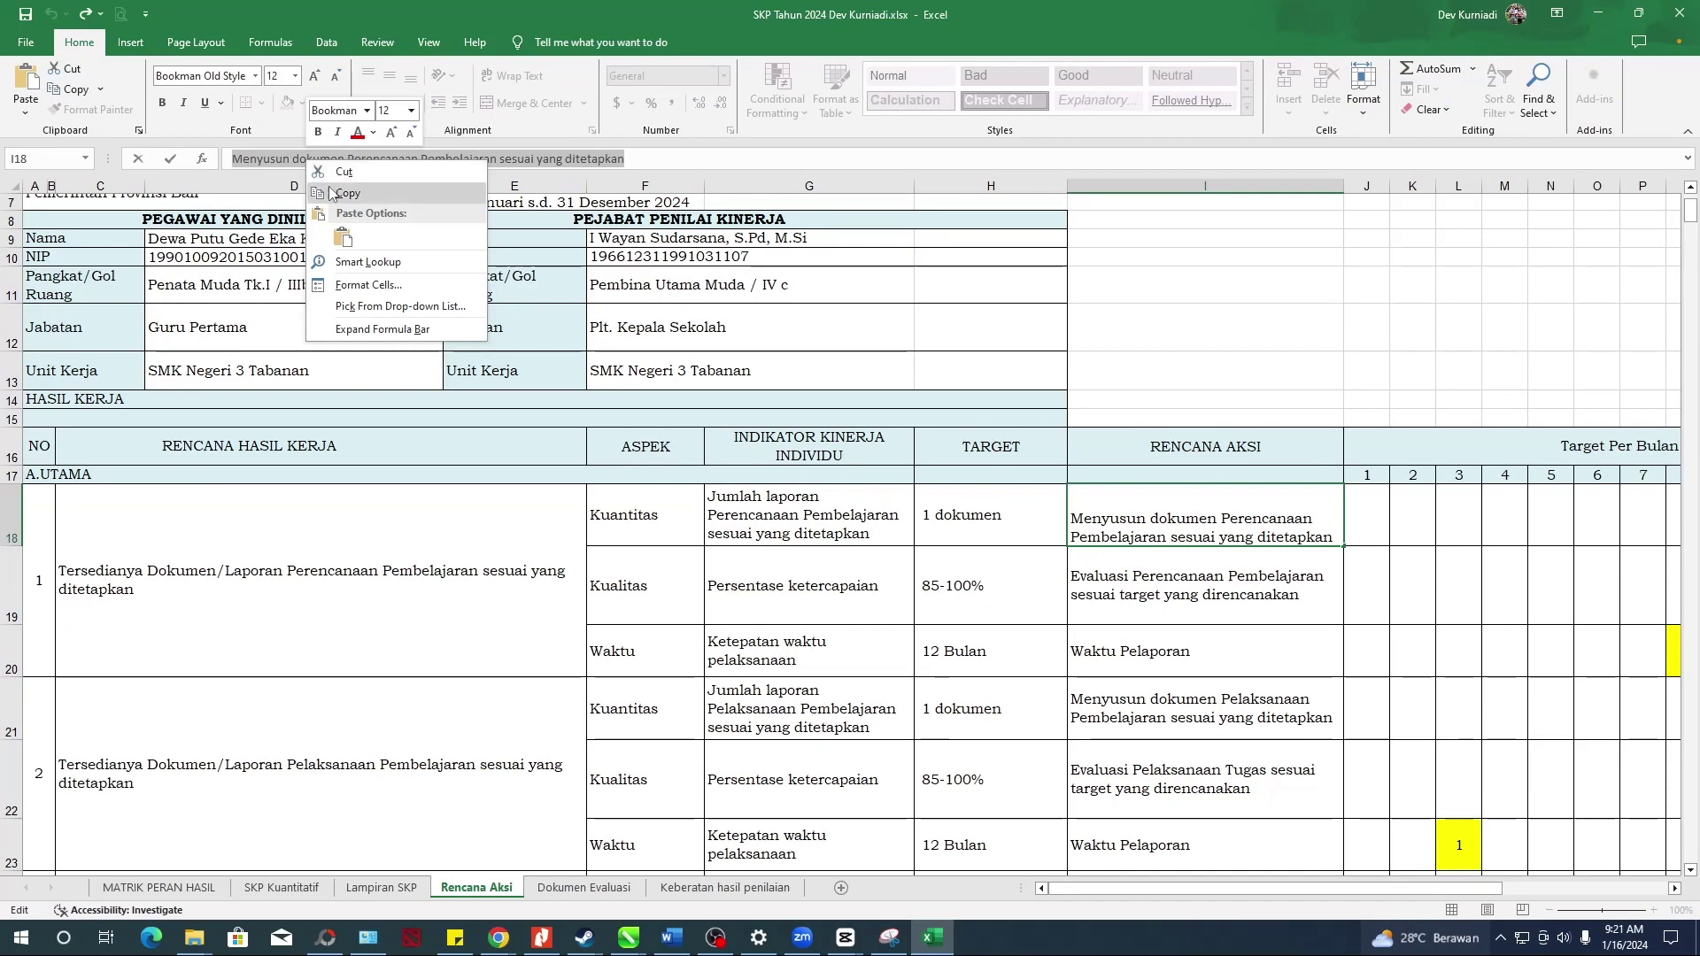
left_click(345, 193)
key("alt+Tab")
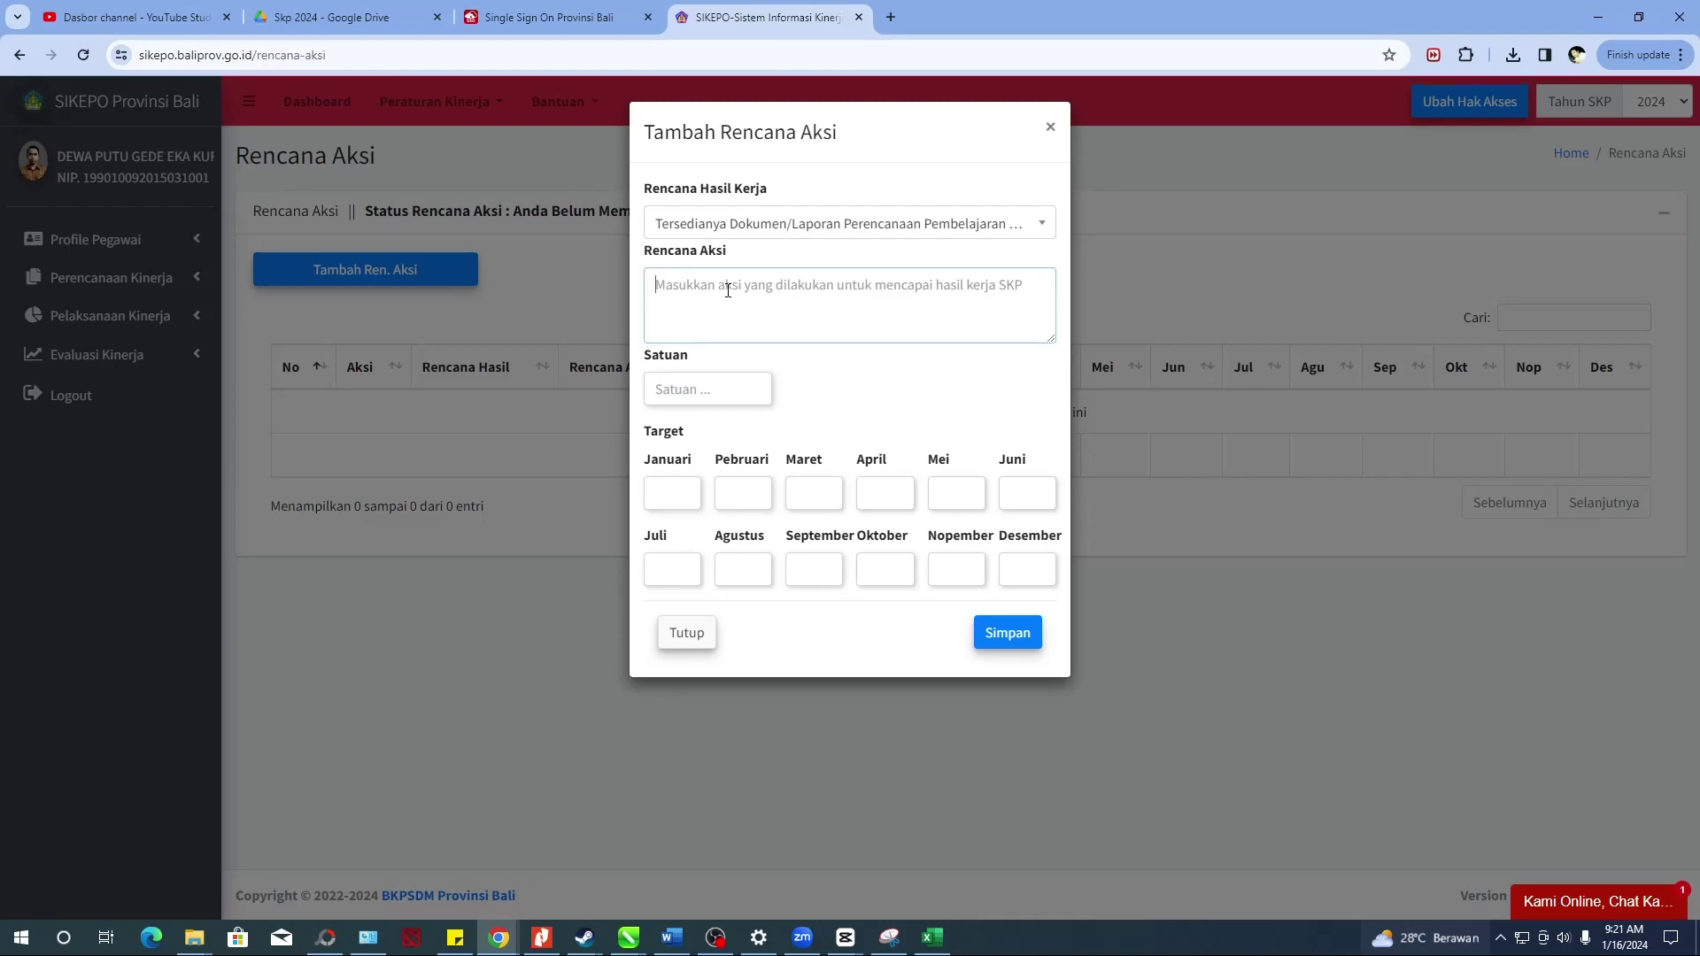
- Set Rencana Aksi to "Menyusun dokumen Perencanaan Pembelajaran sesuai yang ditetapkan" and Satuan to "Dokumen" in the action plan form
key("ctrl+v")
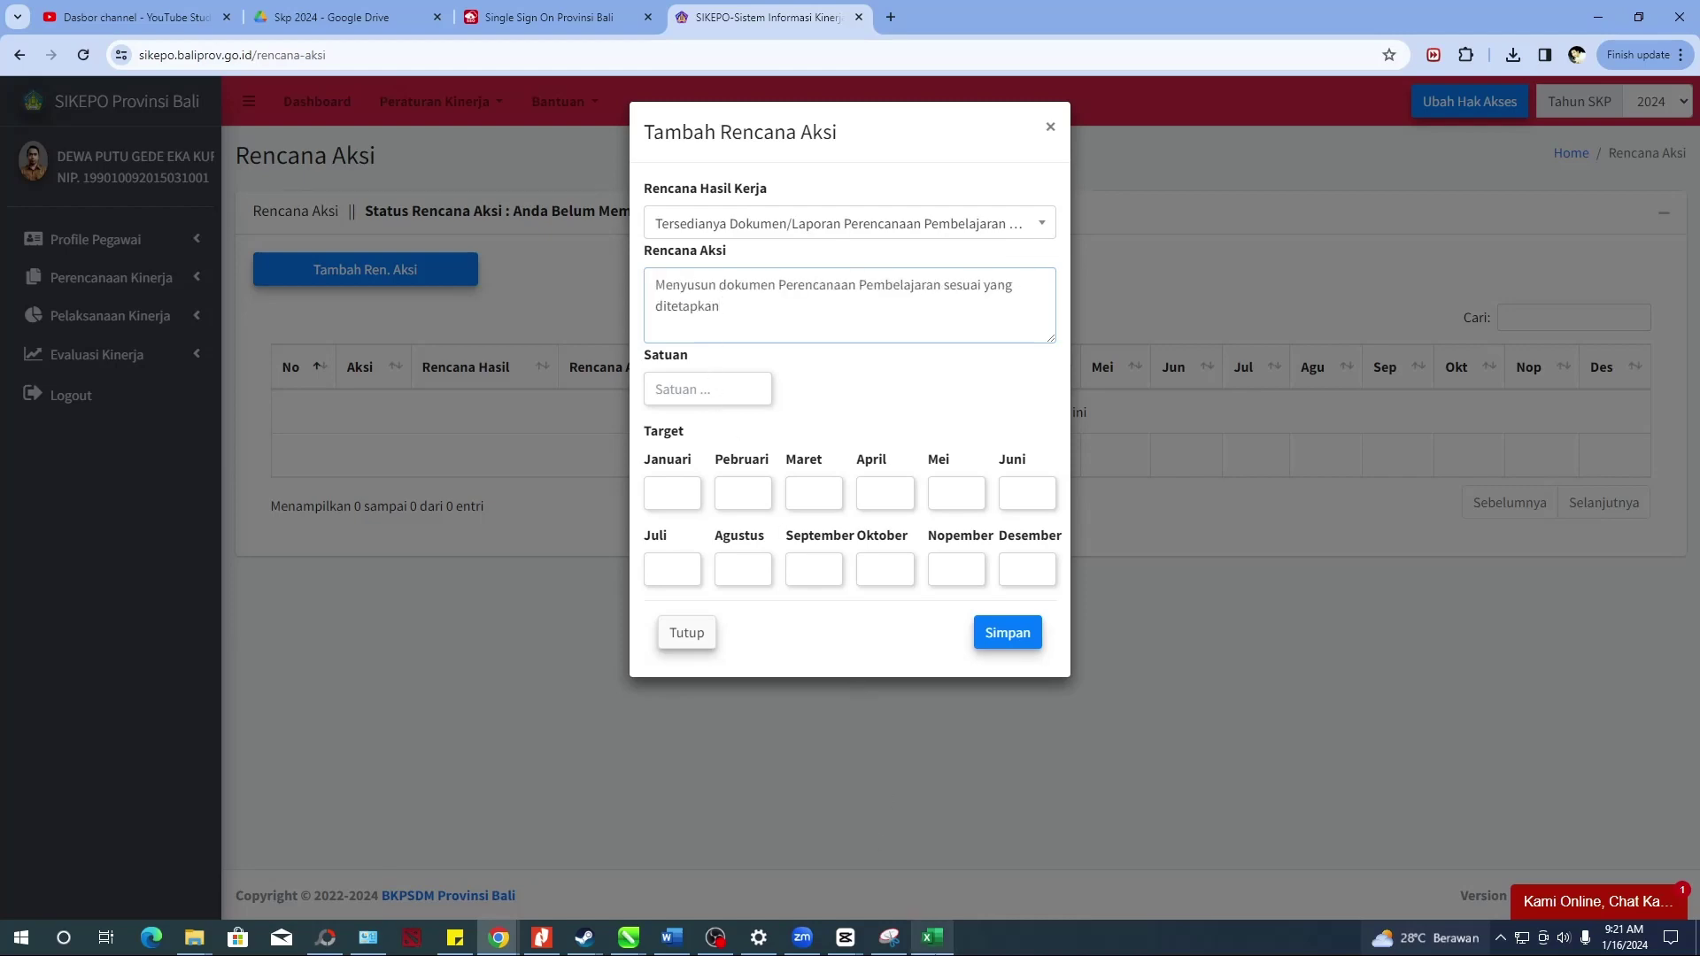
left_click(932, 937)
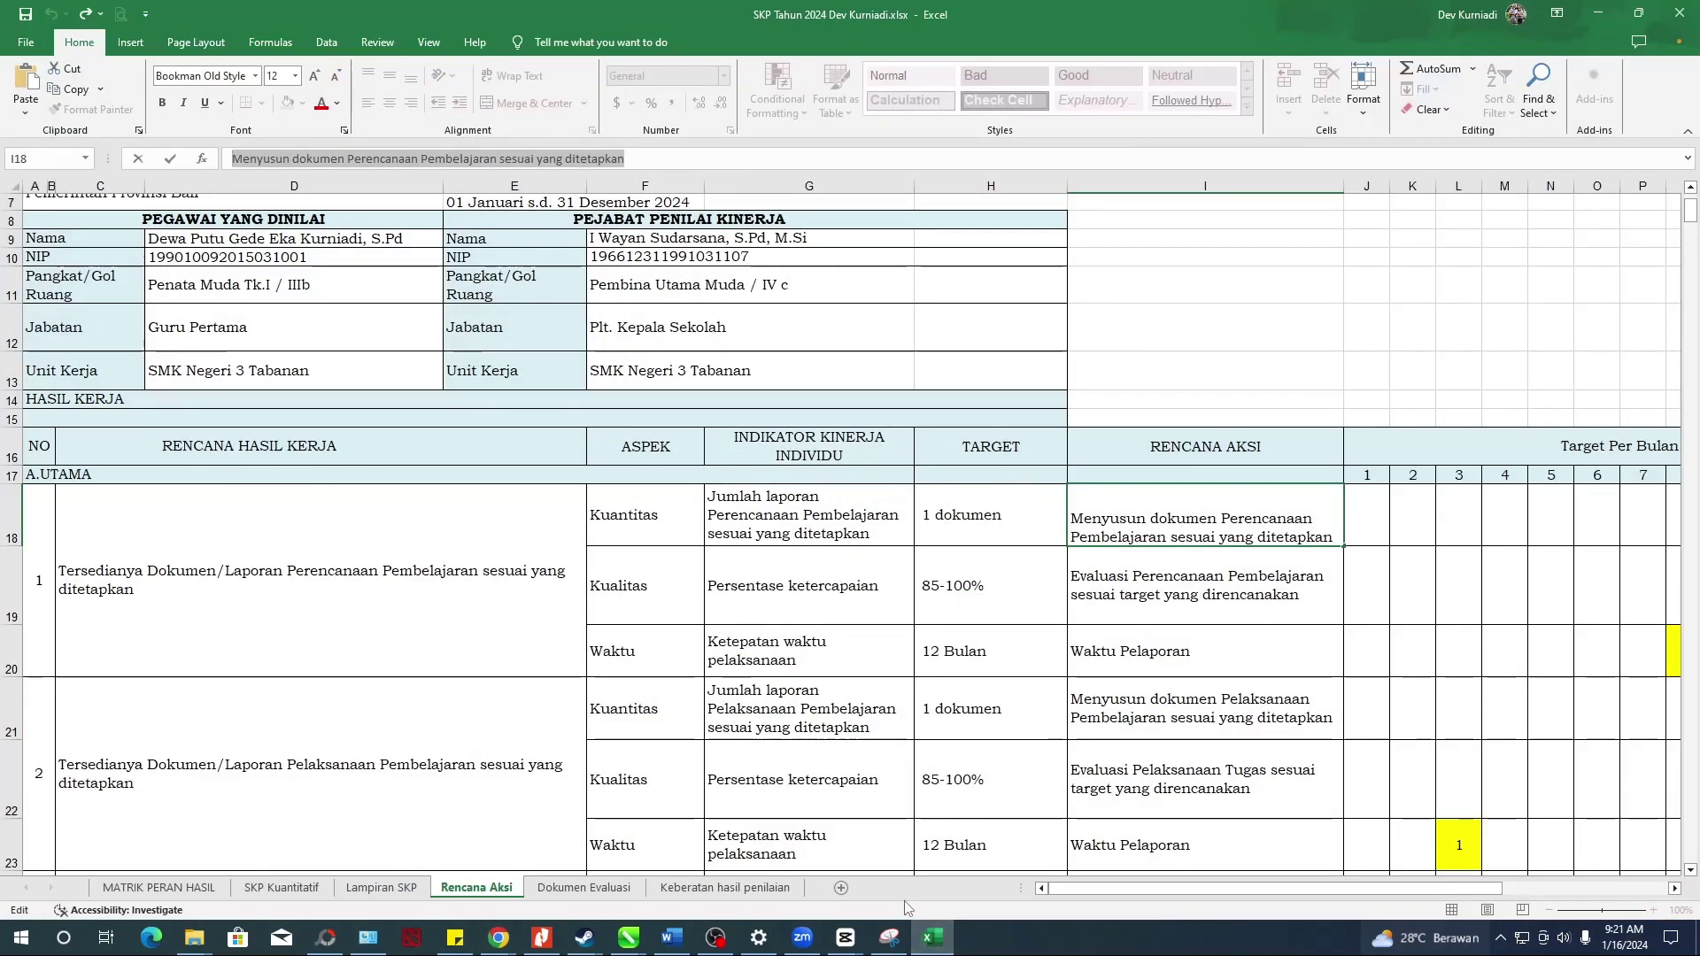
left_click(932, 937)
left_click(681, 398)
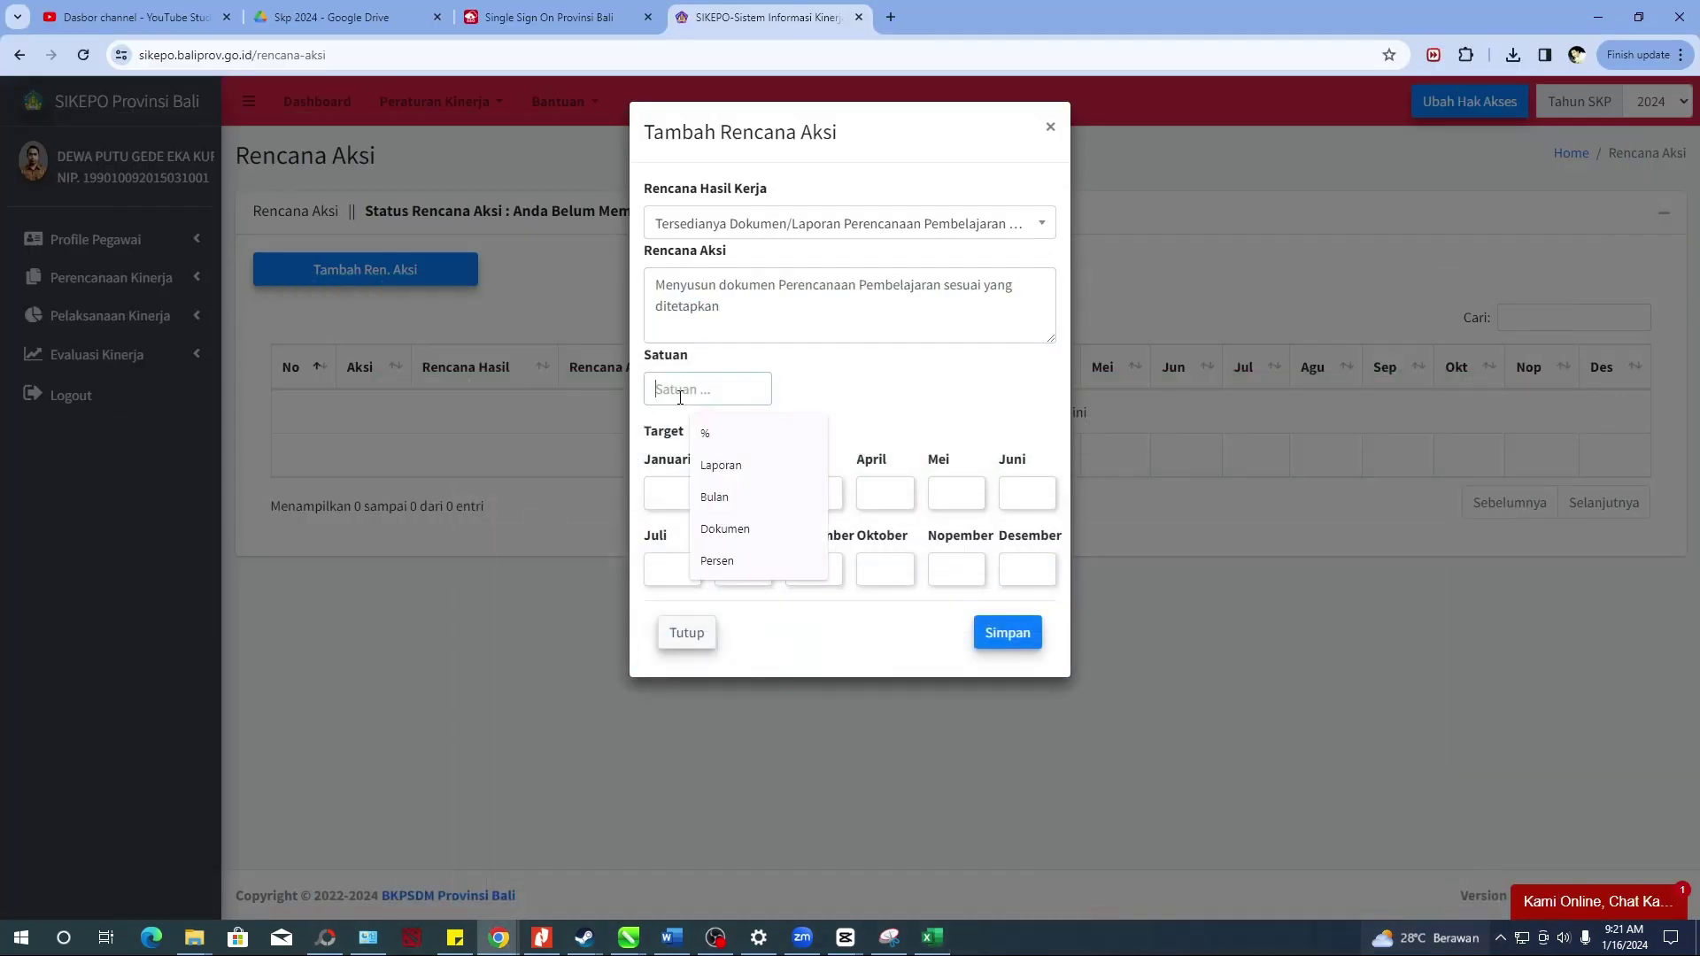
left_click(725, 529)
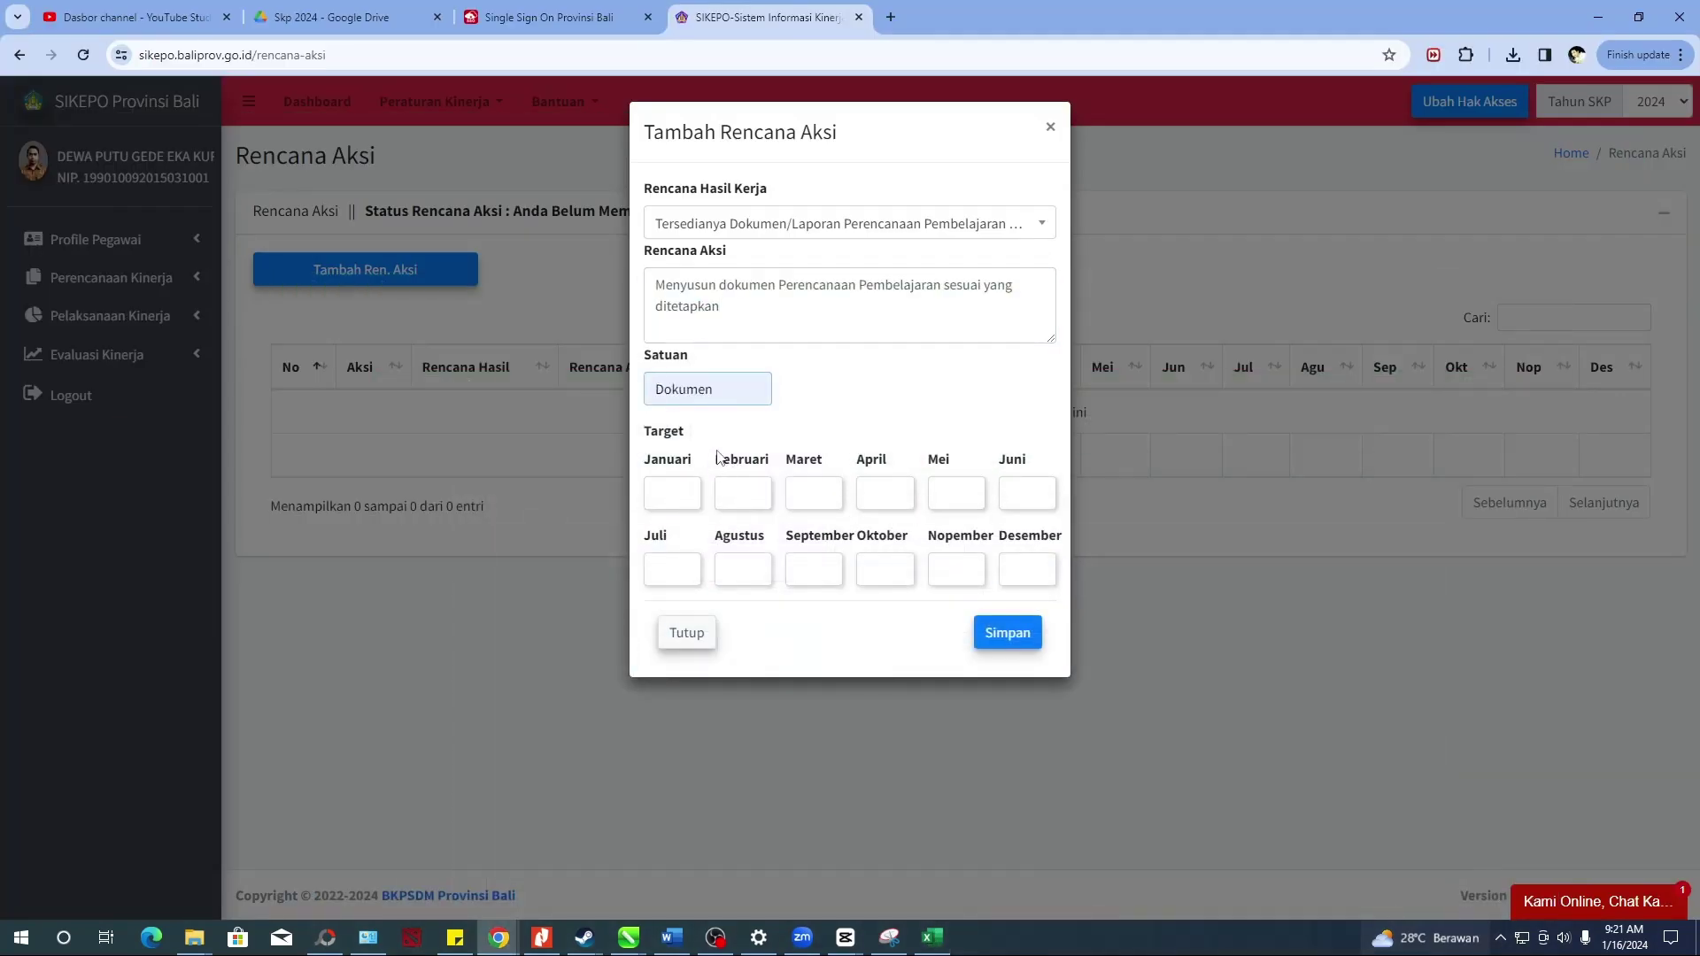
- Switch to the SKP 2024 workbook in Excel and examine the Target Per Bulan columns for the main Rencana Hasil Kerja entries
left_click(932, 935)
left_click_drag(1045, 890, 1135, 889)
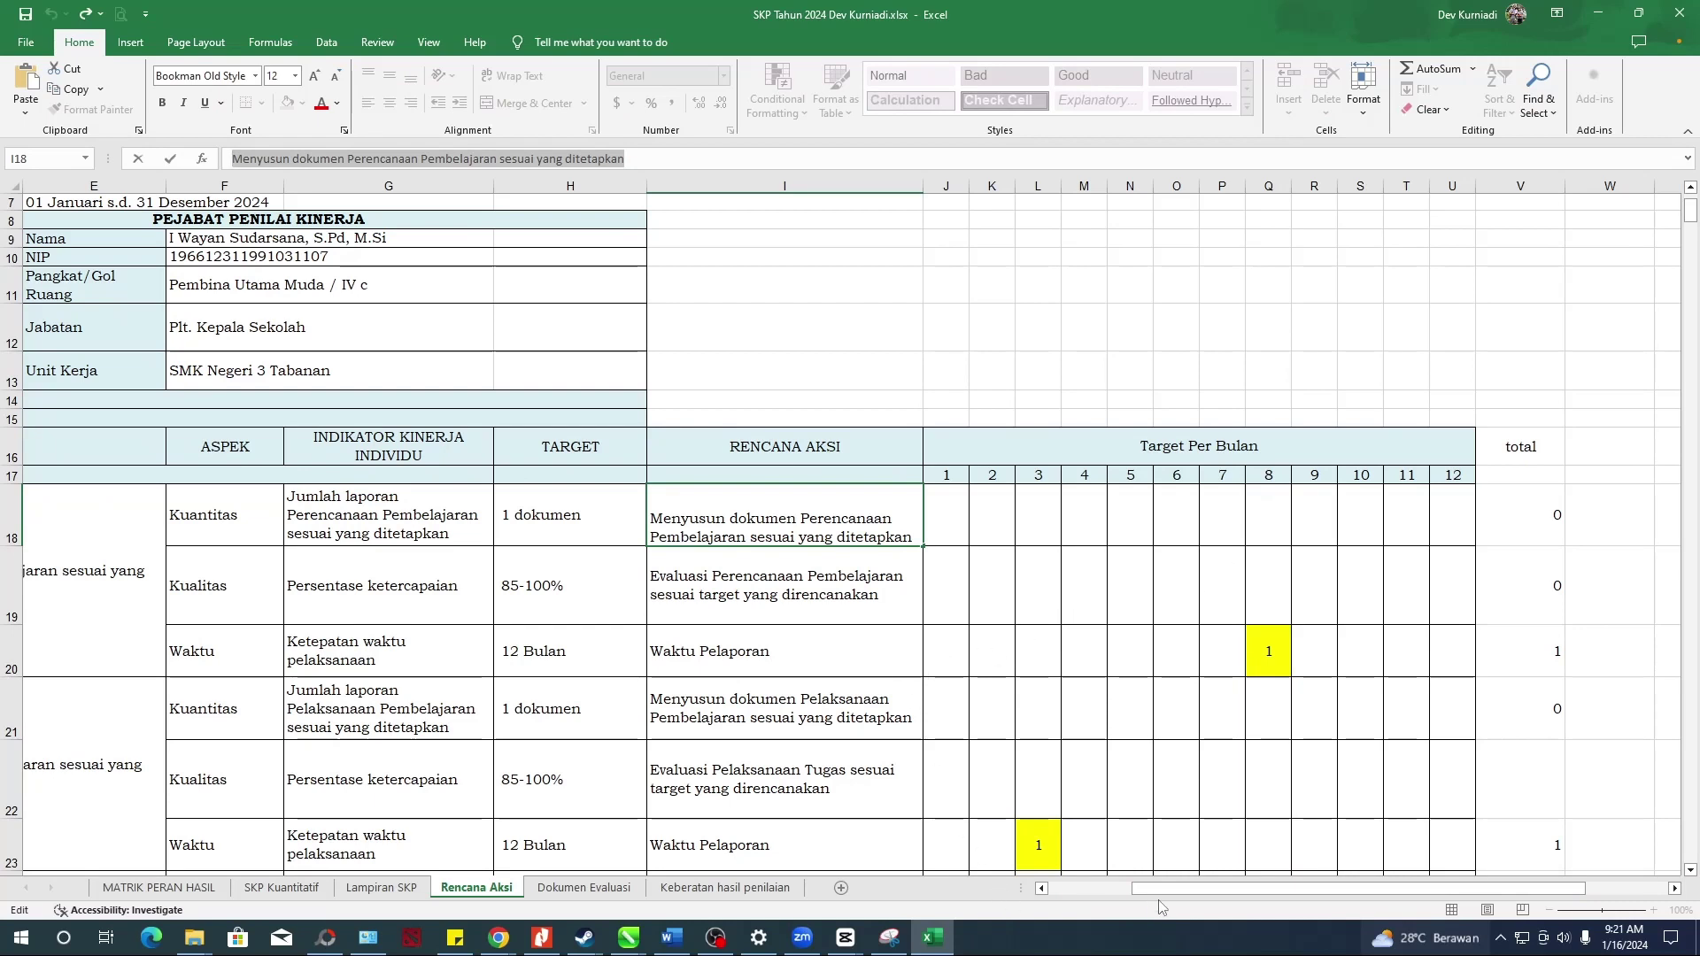
mouse_move(1159, 890)
left_mouse_down()
mouse_move(1072, 891)
mouse_move(1145, 891)
left_mouse_up()
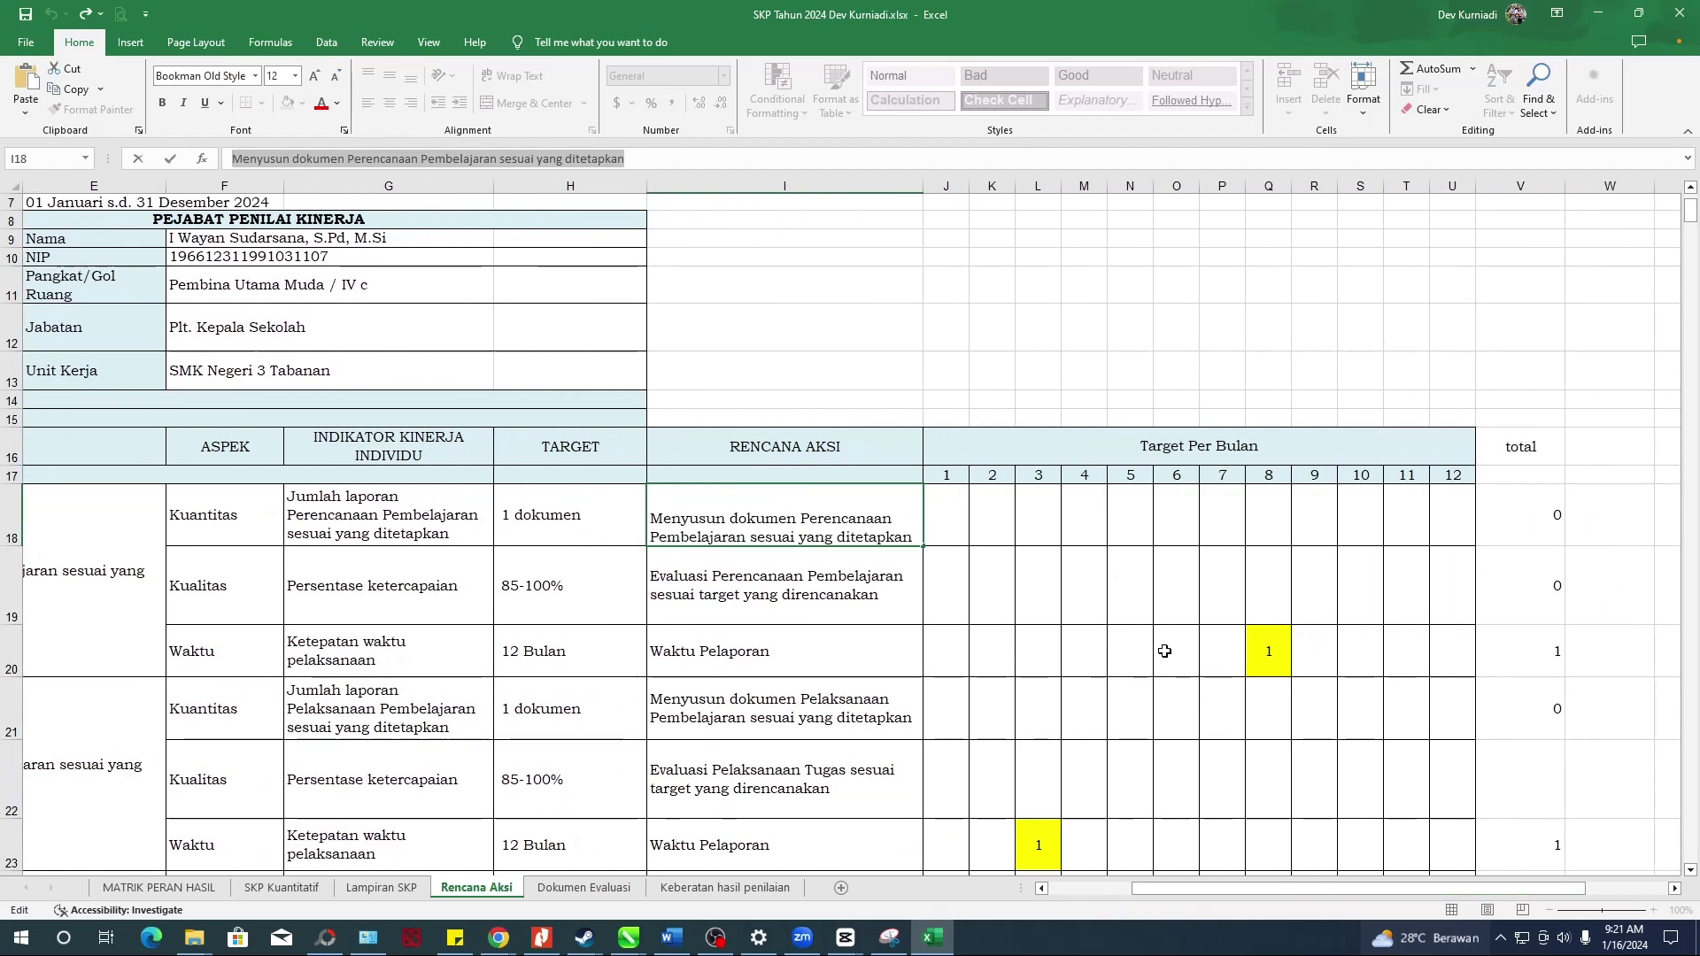
scroll(1165, 651, "down", 1)
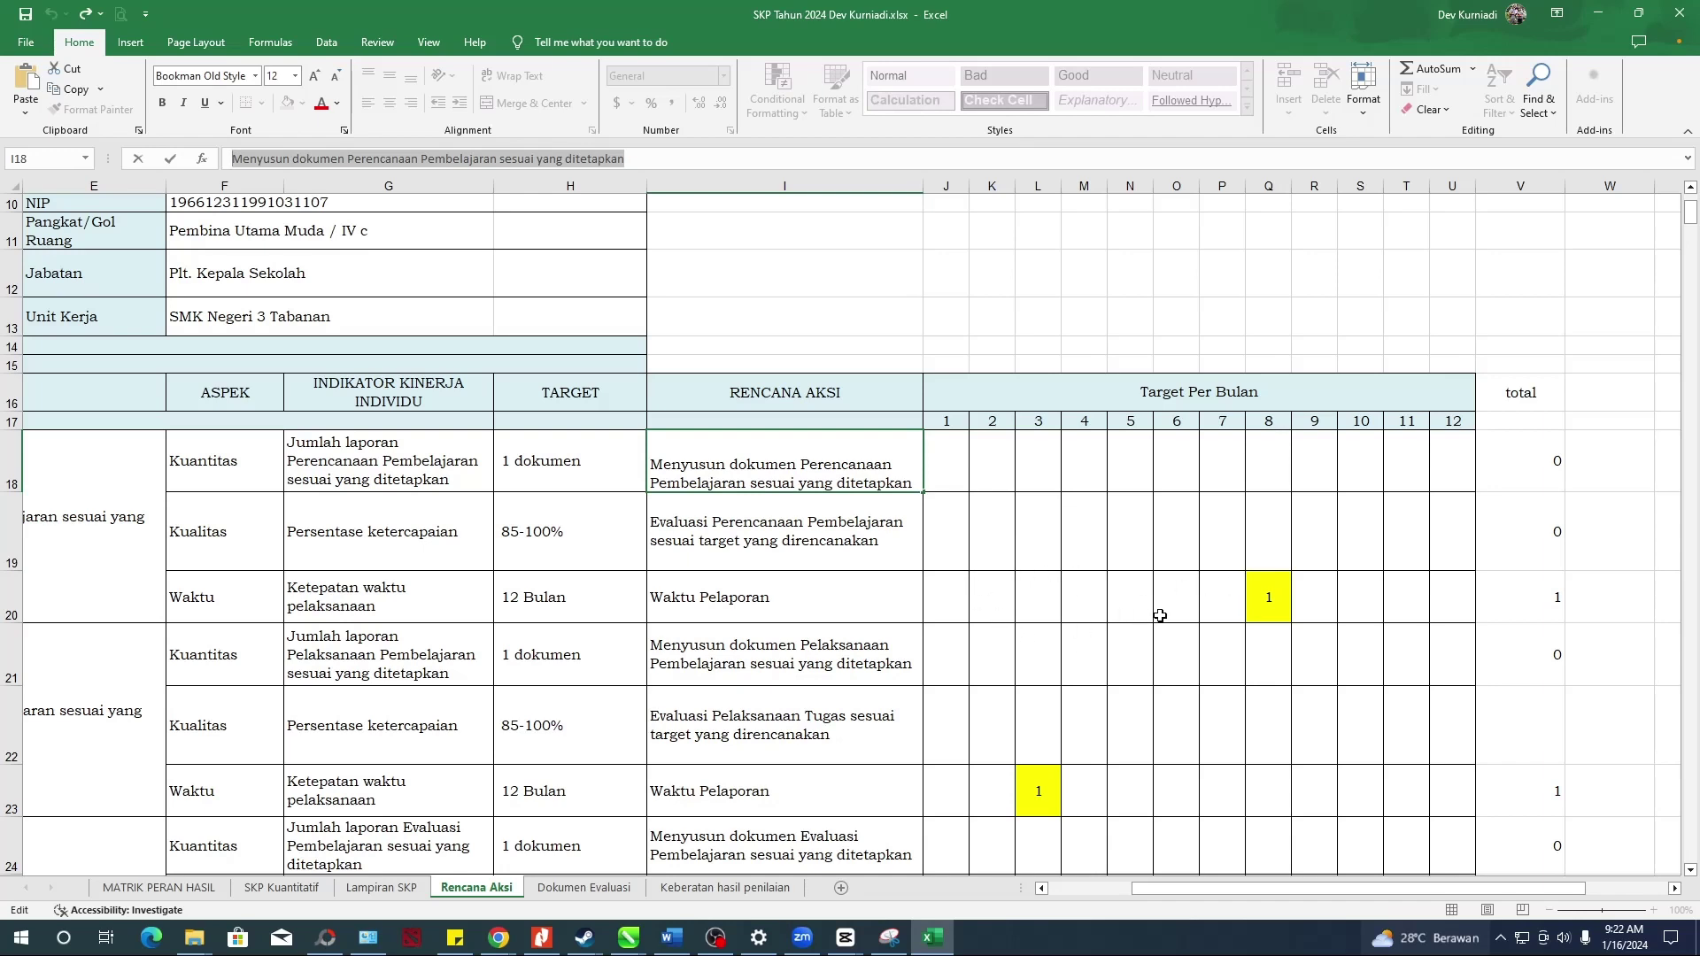
scroll(1064, 642, "down", 4)
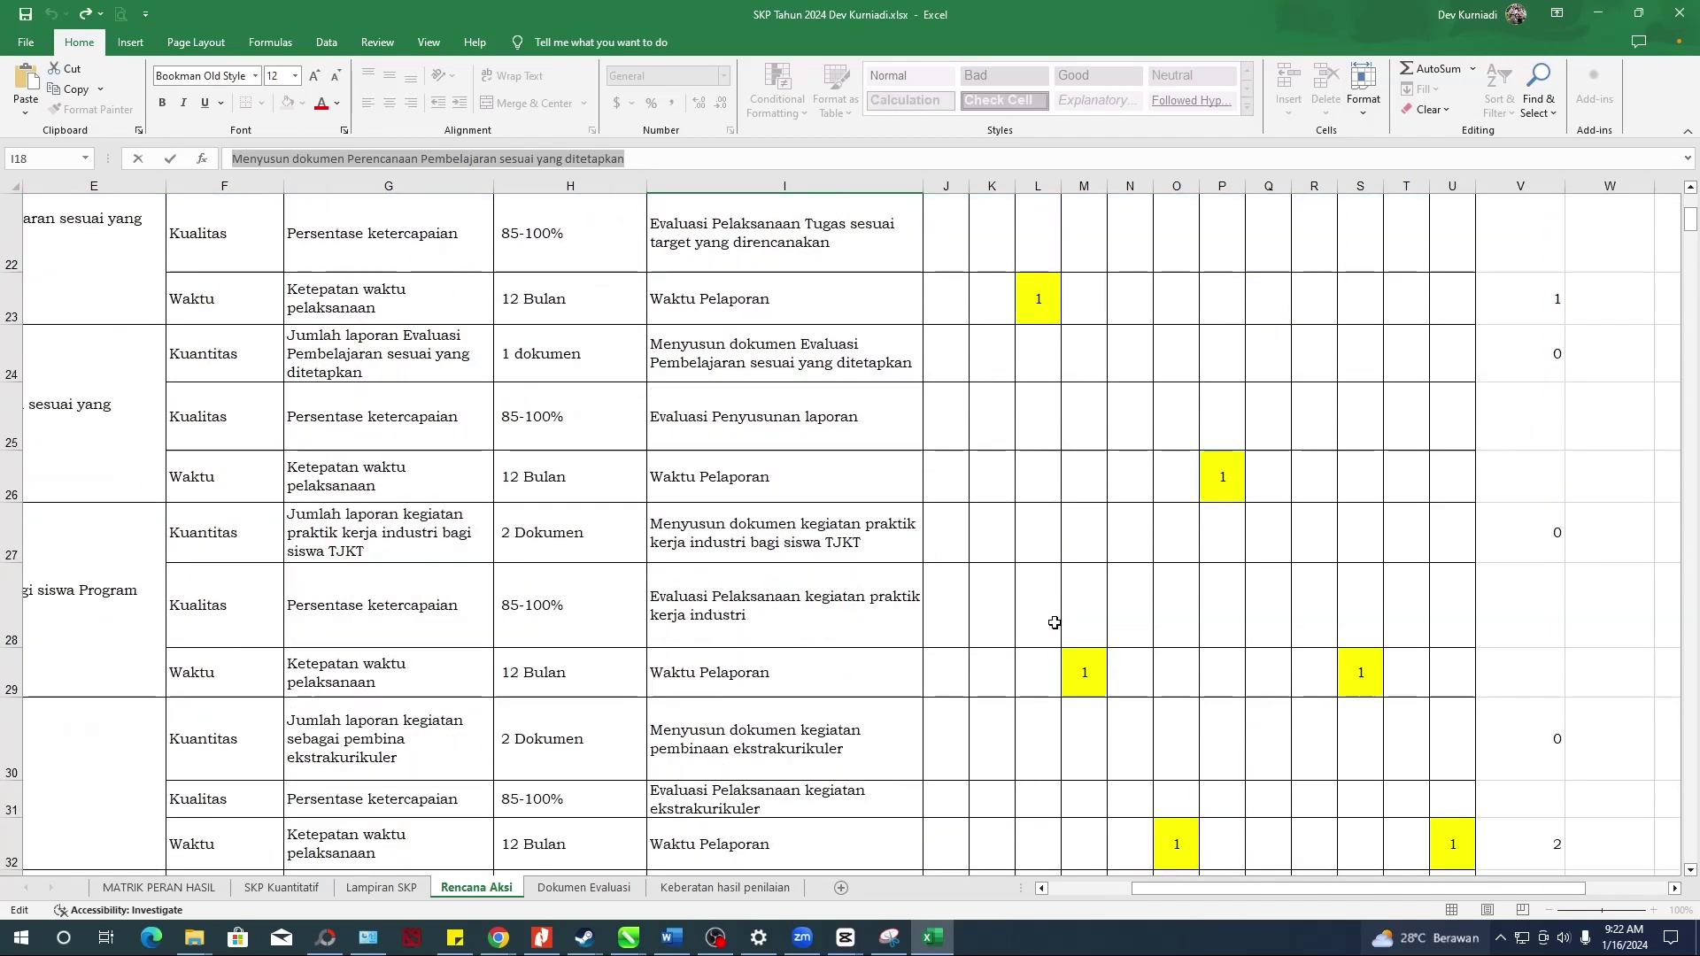
scroll(1055, 573, "up", 3)
scroll(1055, 573, "down", 2)
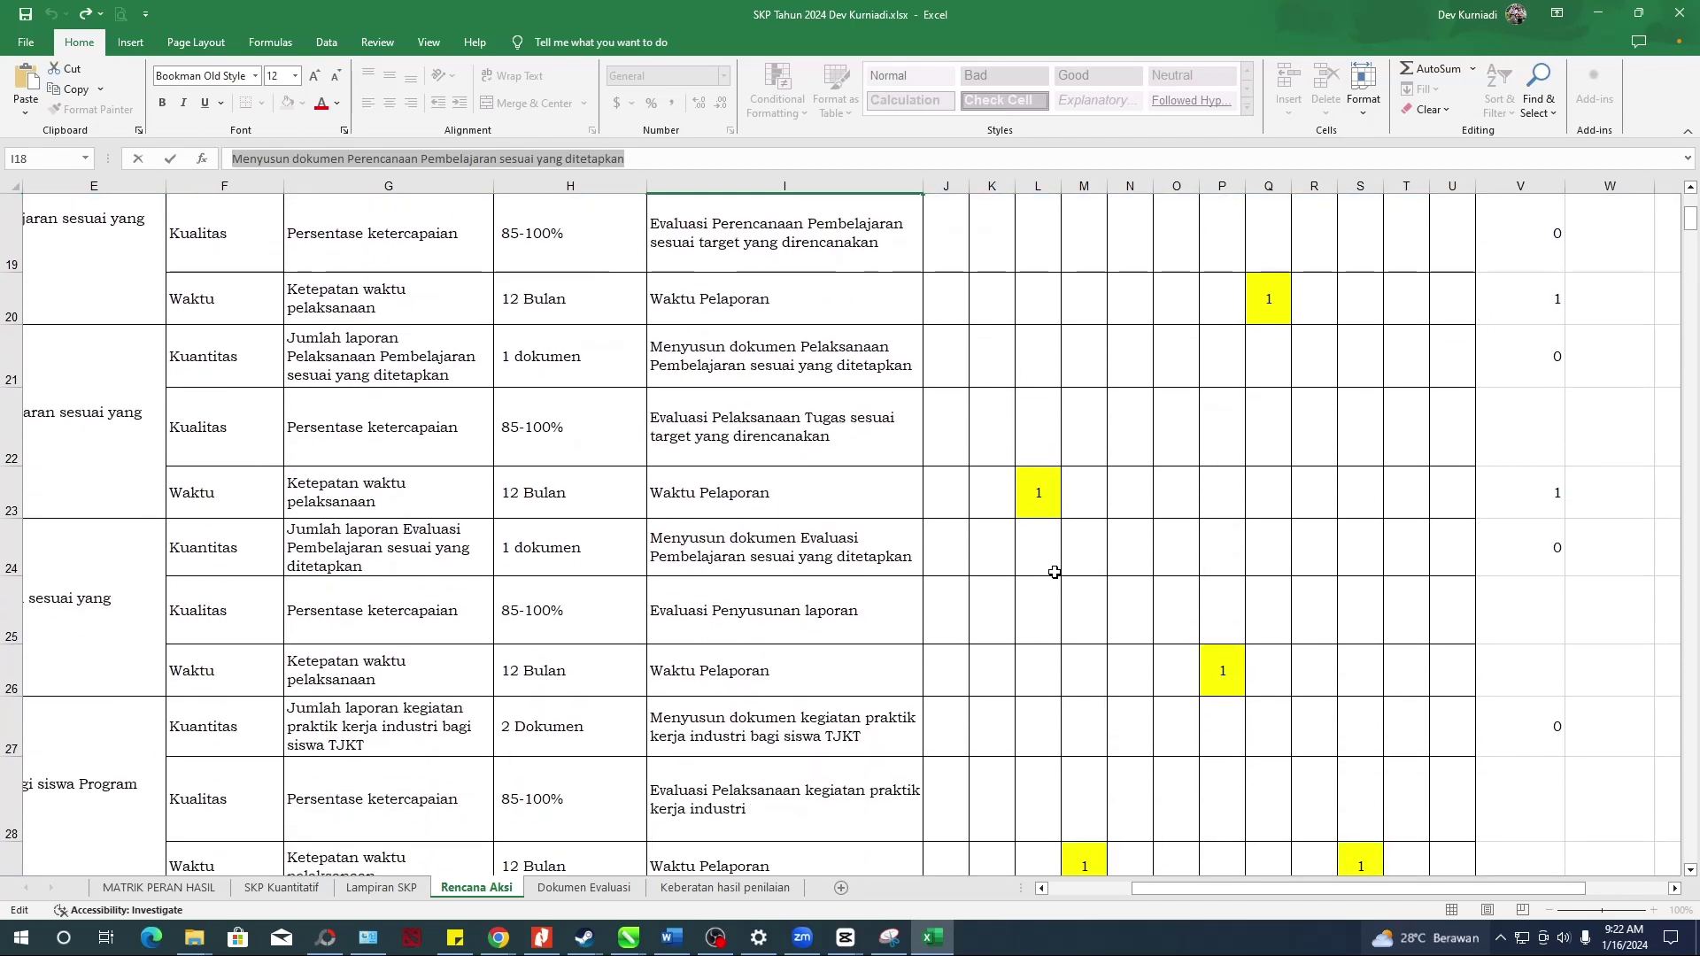
scroll(1054, 573, "down", 4)
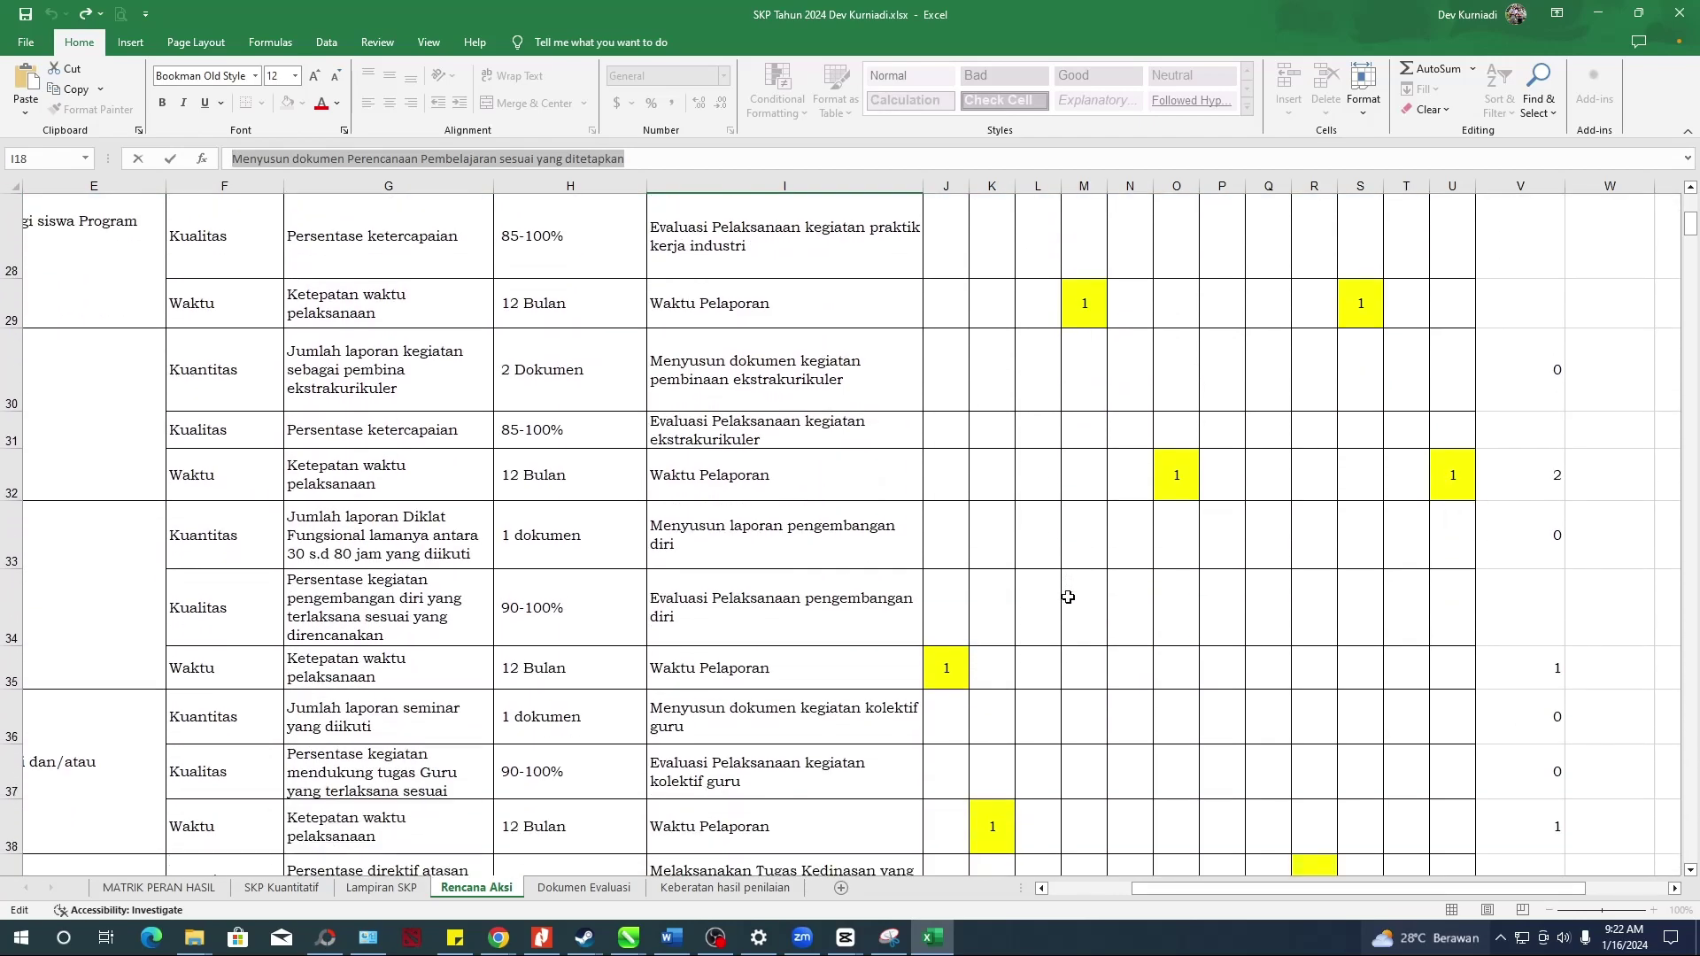
scroll(1068, 597, "up", 3)
scroll(1086, 626, "down", 2)
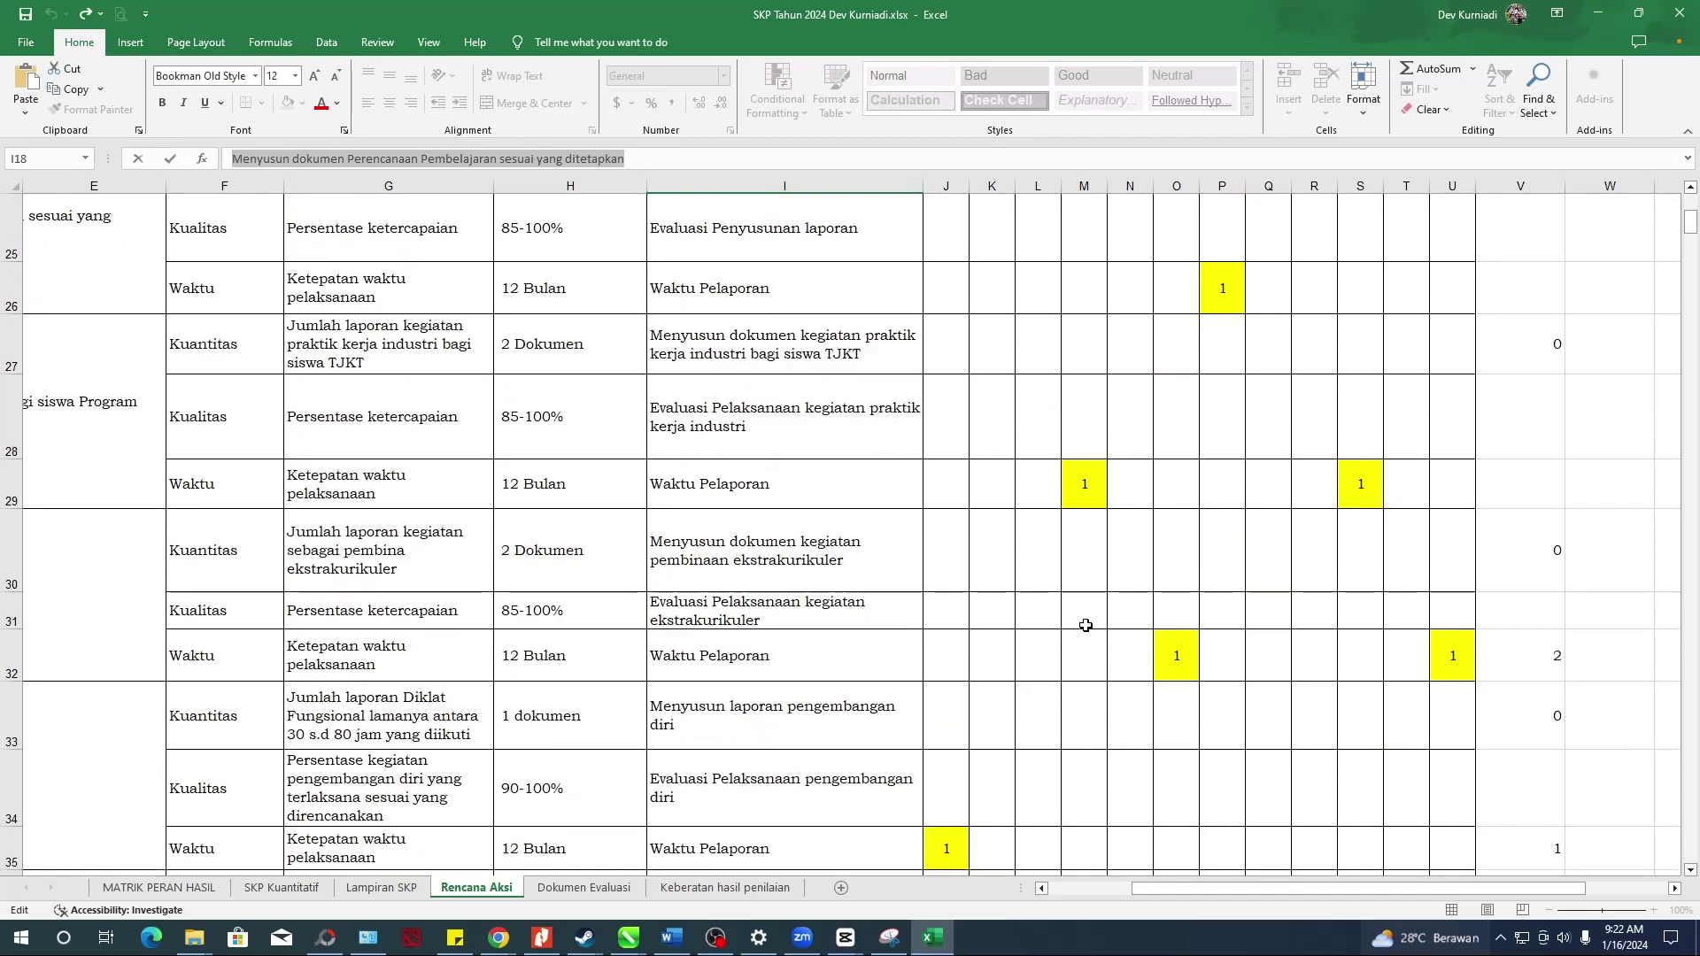
- Examine the last Rencana Hasil Kerja entries, their monthly targets in row 42 and the TOTAL row
left_click_drag(1261, 888, 1139, 896)
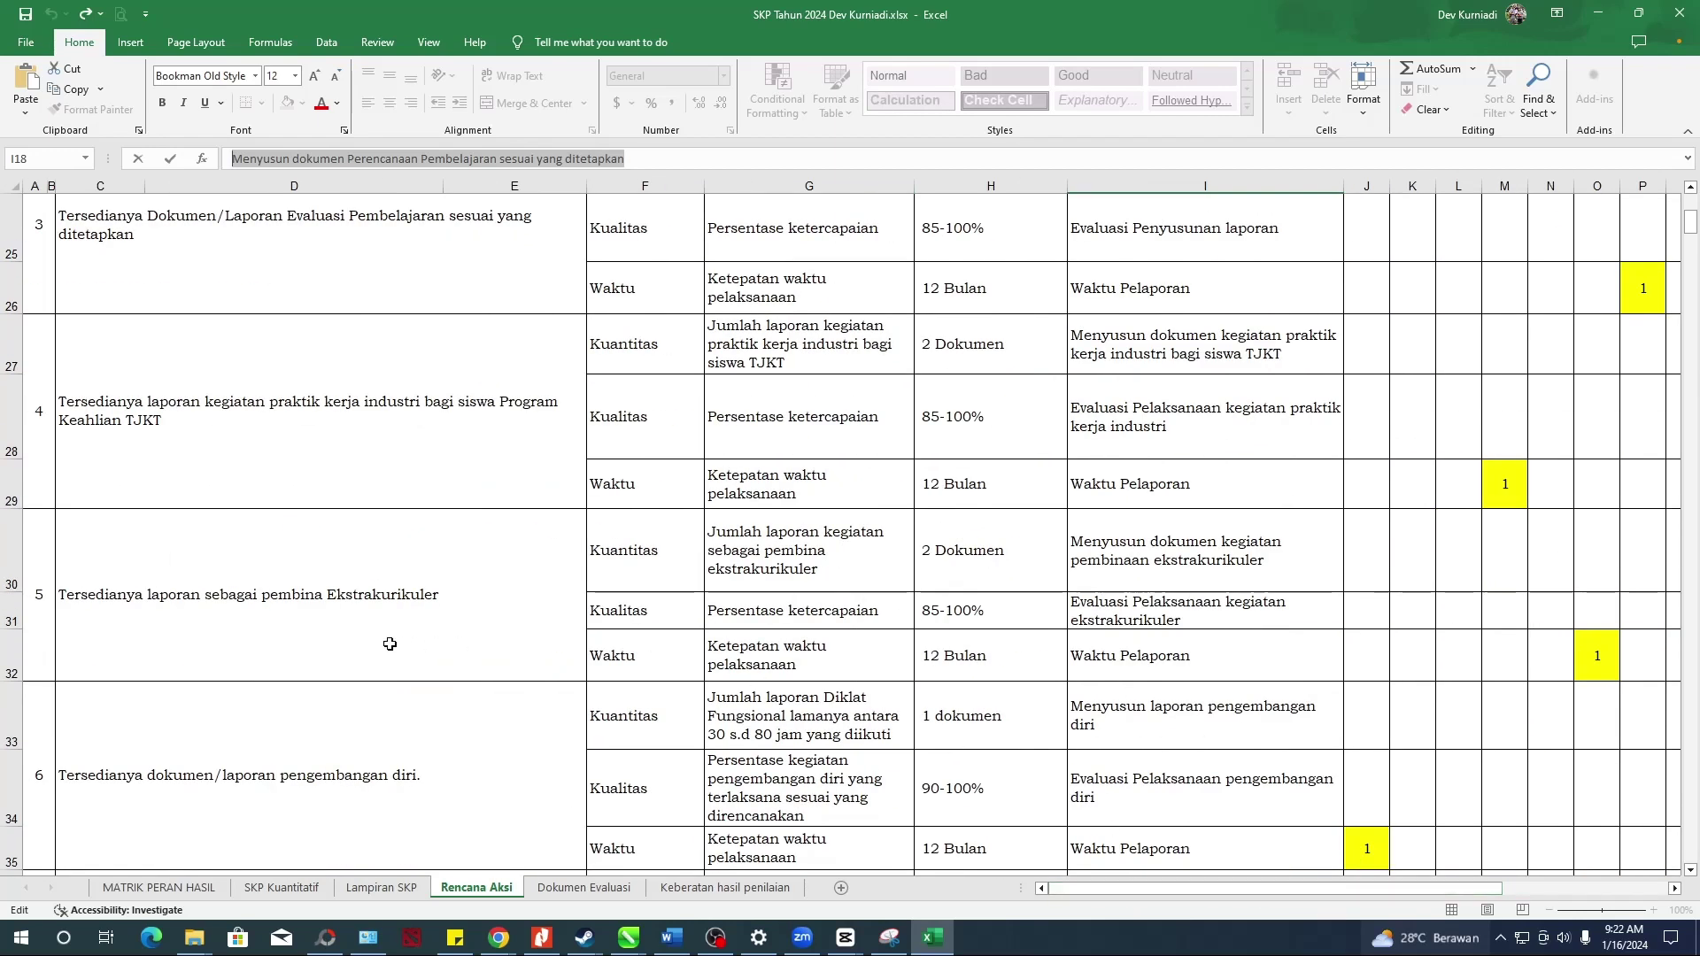
scroll(918, 659, "down", 3)
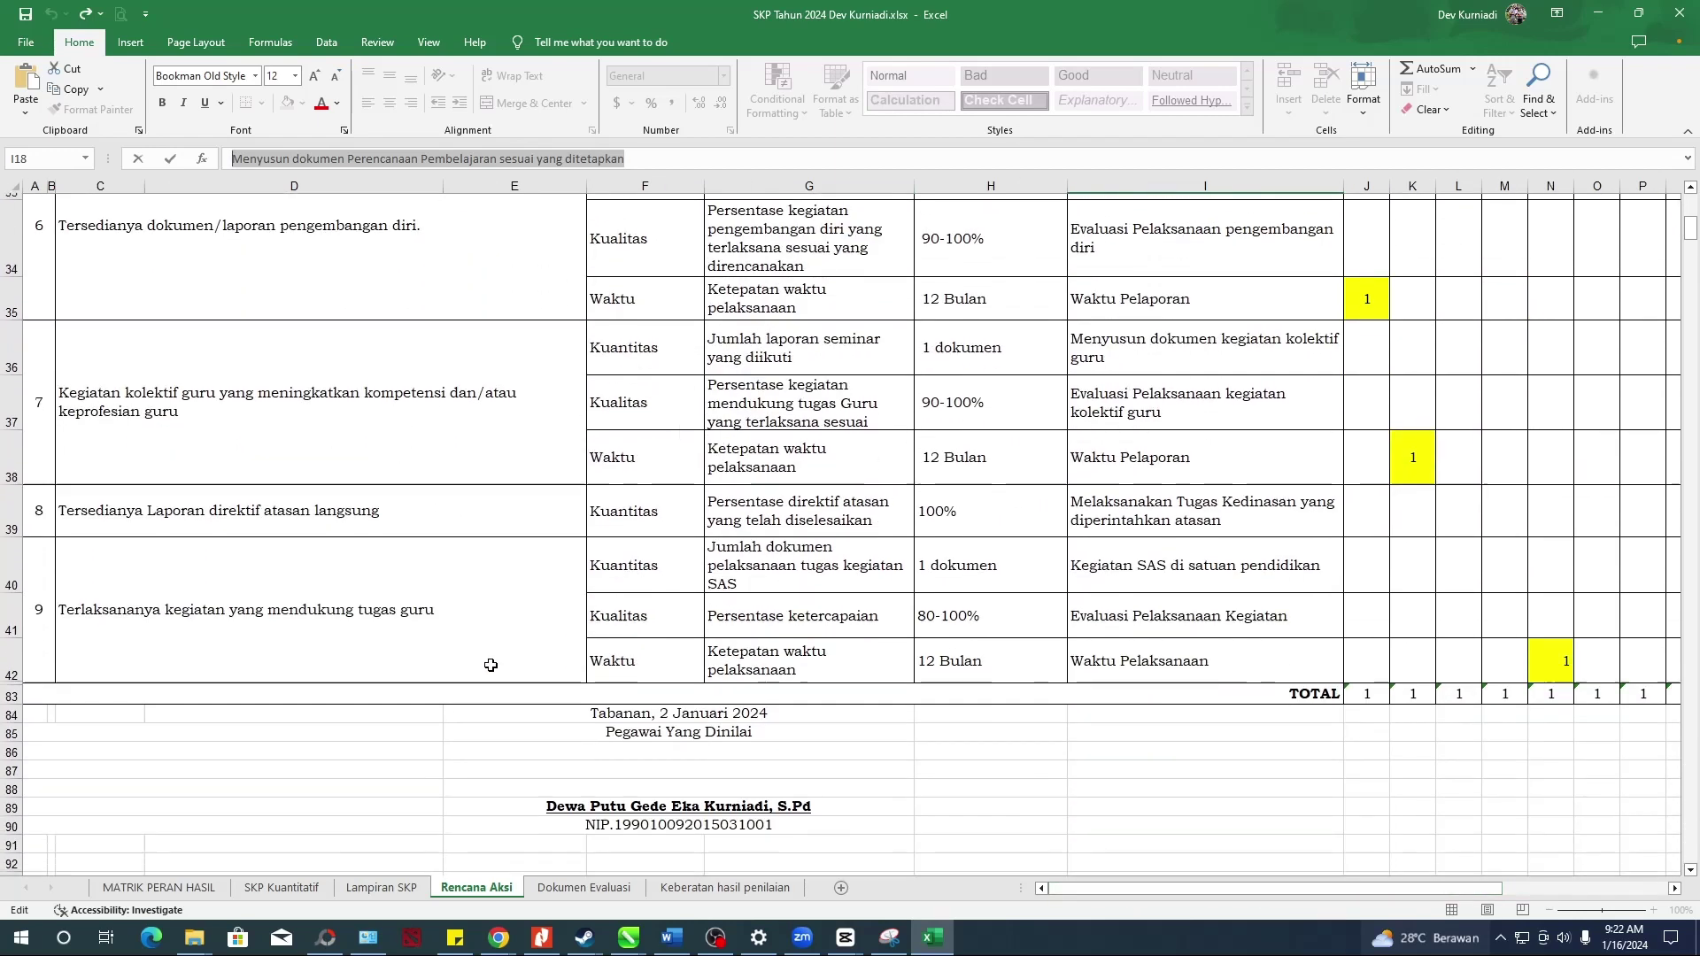
scroll(478, 661, "up", 1)
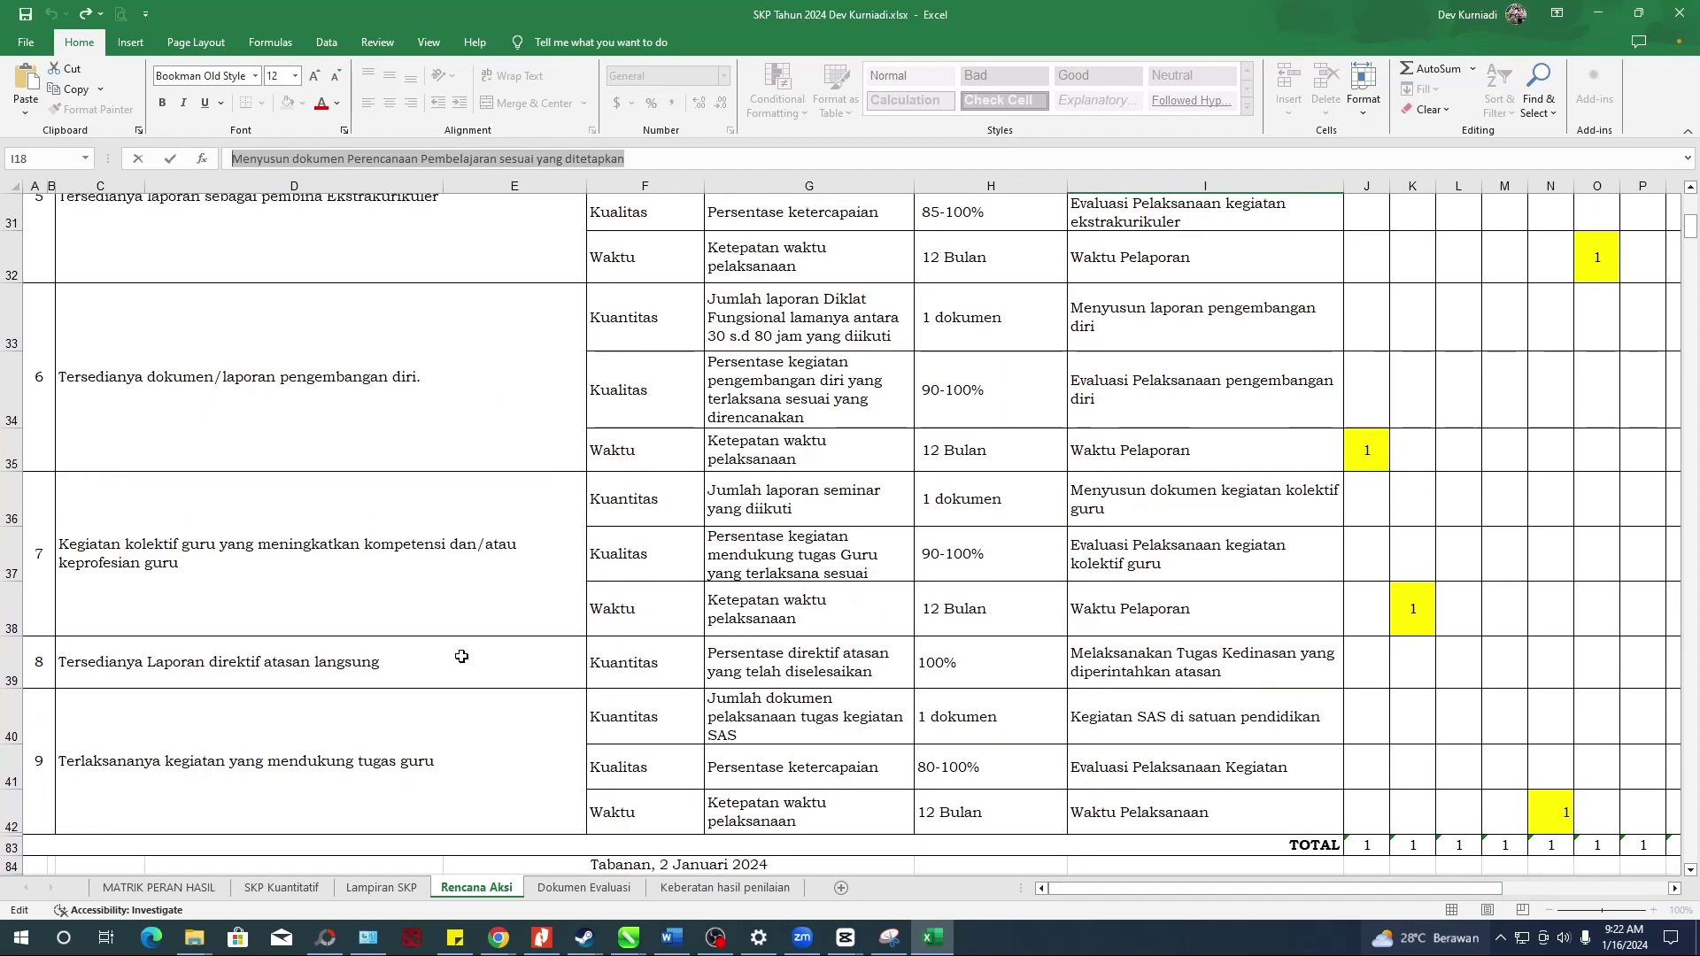
left_click(742, 728)
scroll(1023, 770, "down", 1)
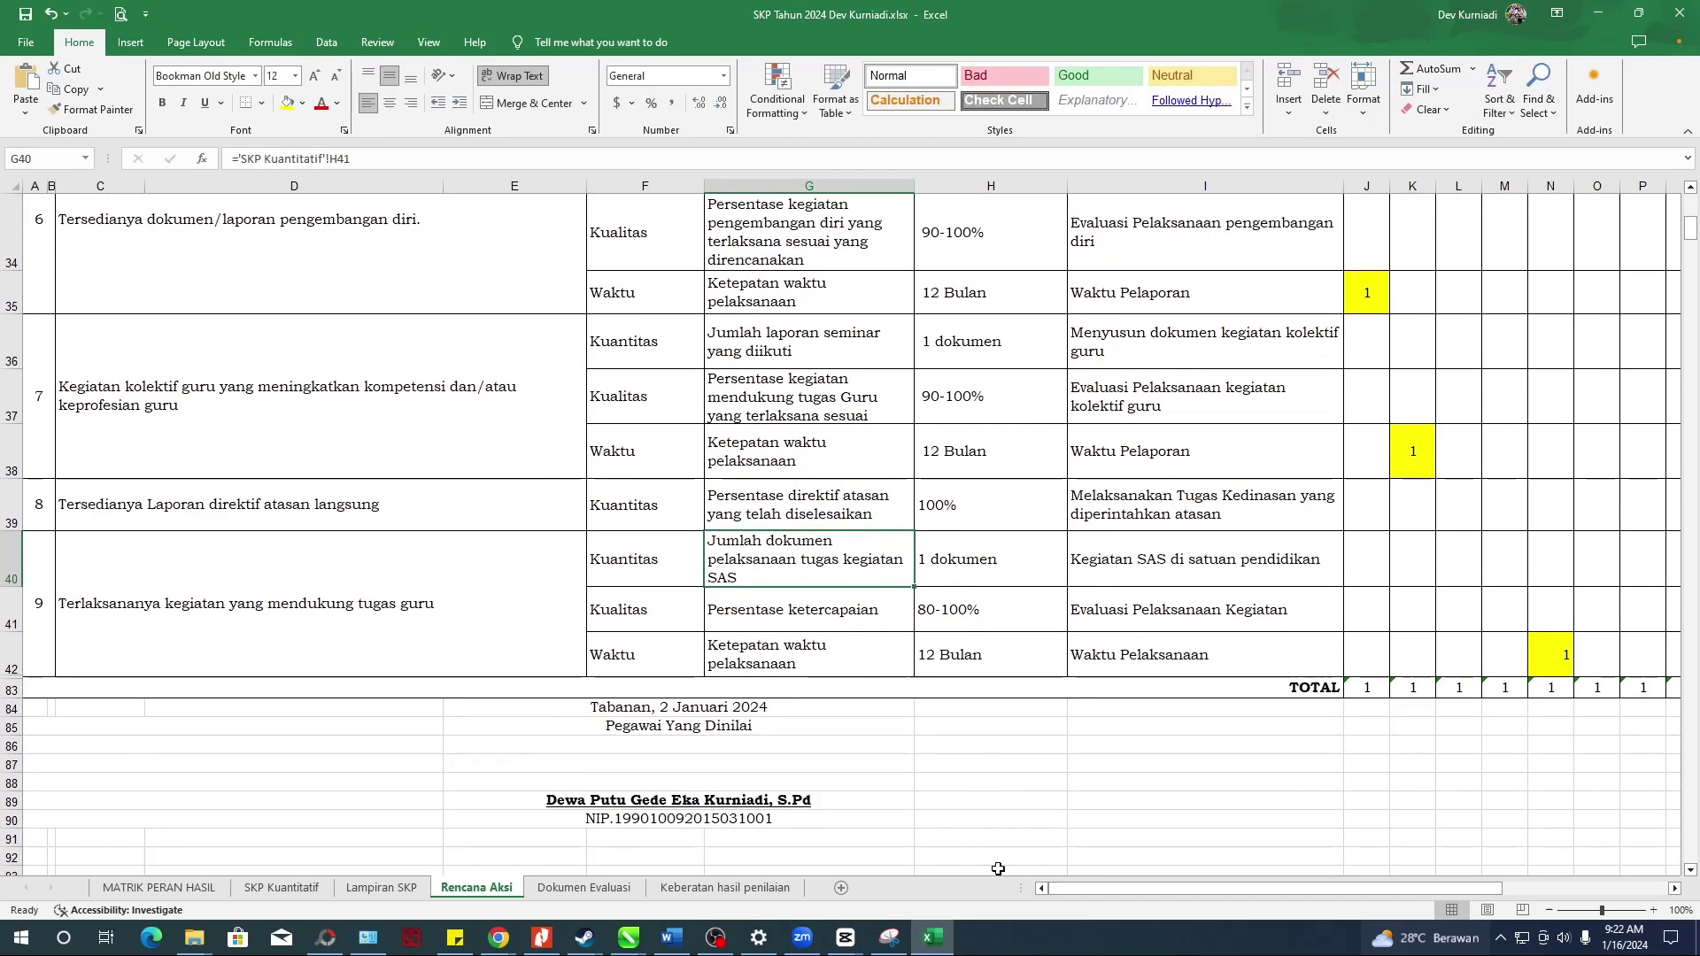
left_click_drag(1084, 890, 1189, 890)
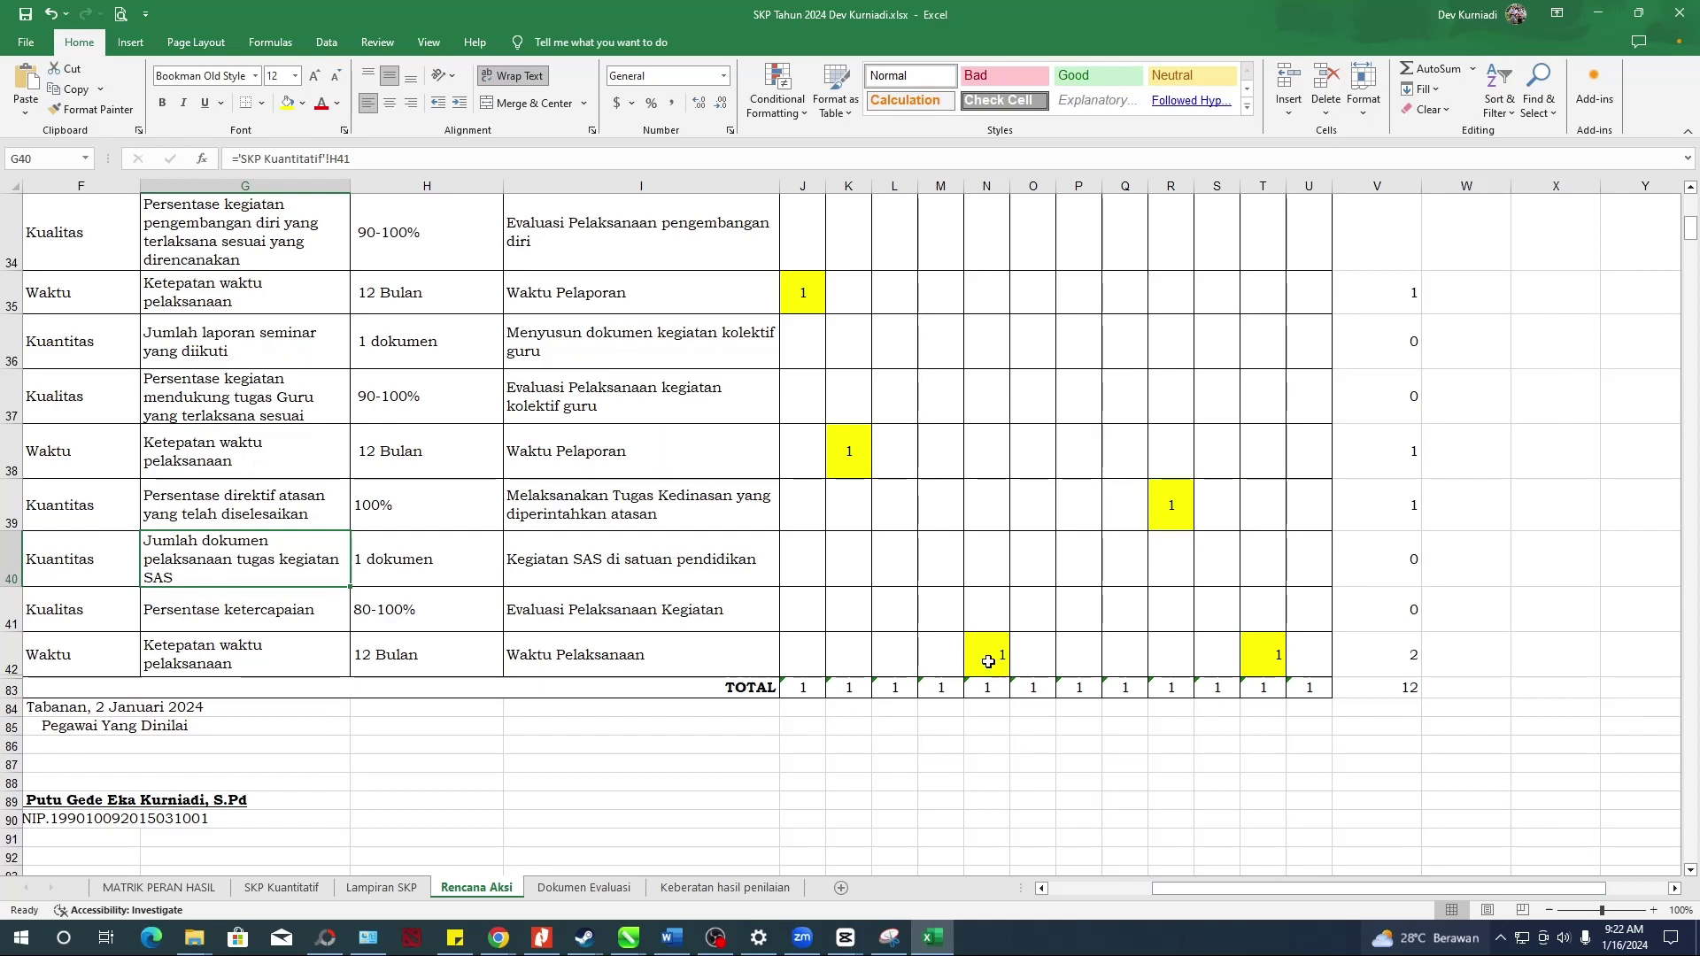
left_click(994, 655)
left_click(1272, 660)
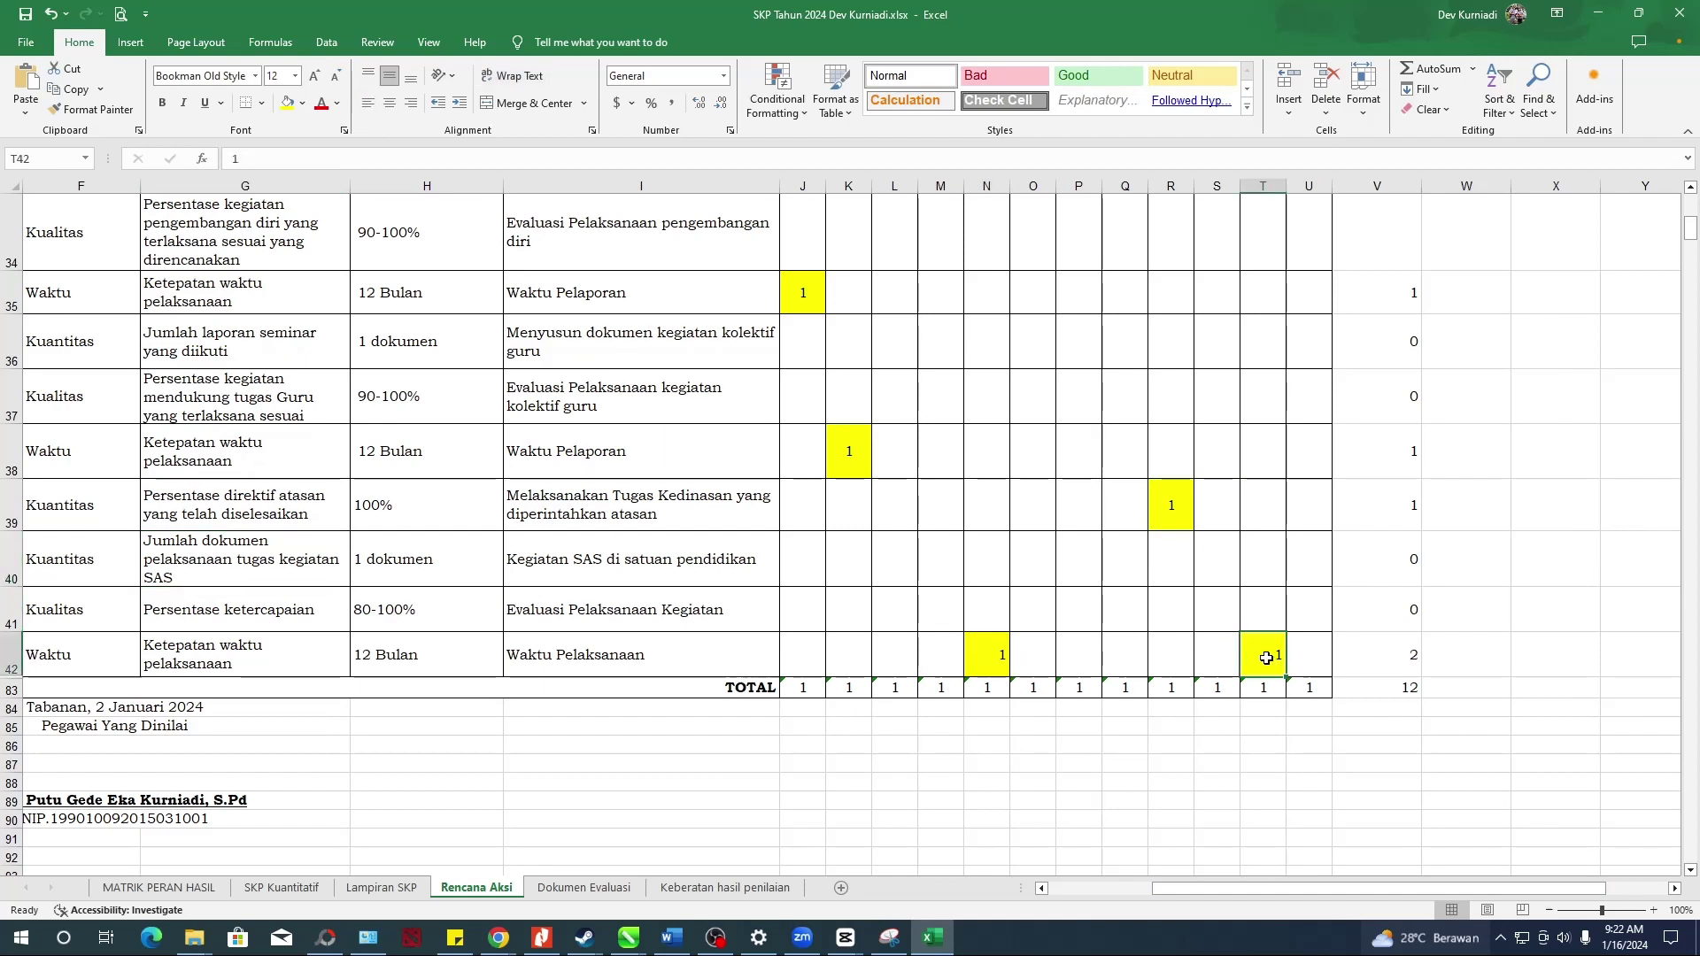
- Review the first Rencana Hasil Kerja entries against Target Per Bulan and locate the first entry's target month in row 20
scroll(1030, 715, "up", 1)
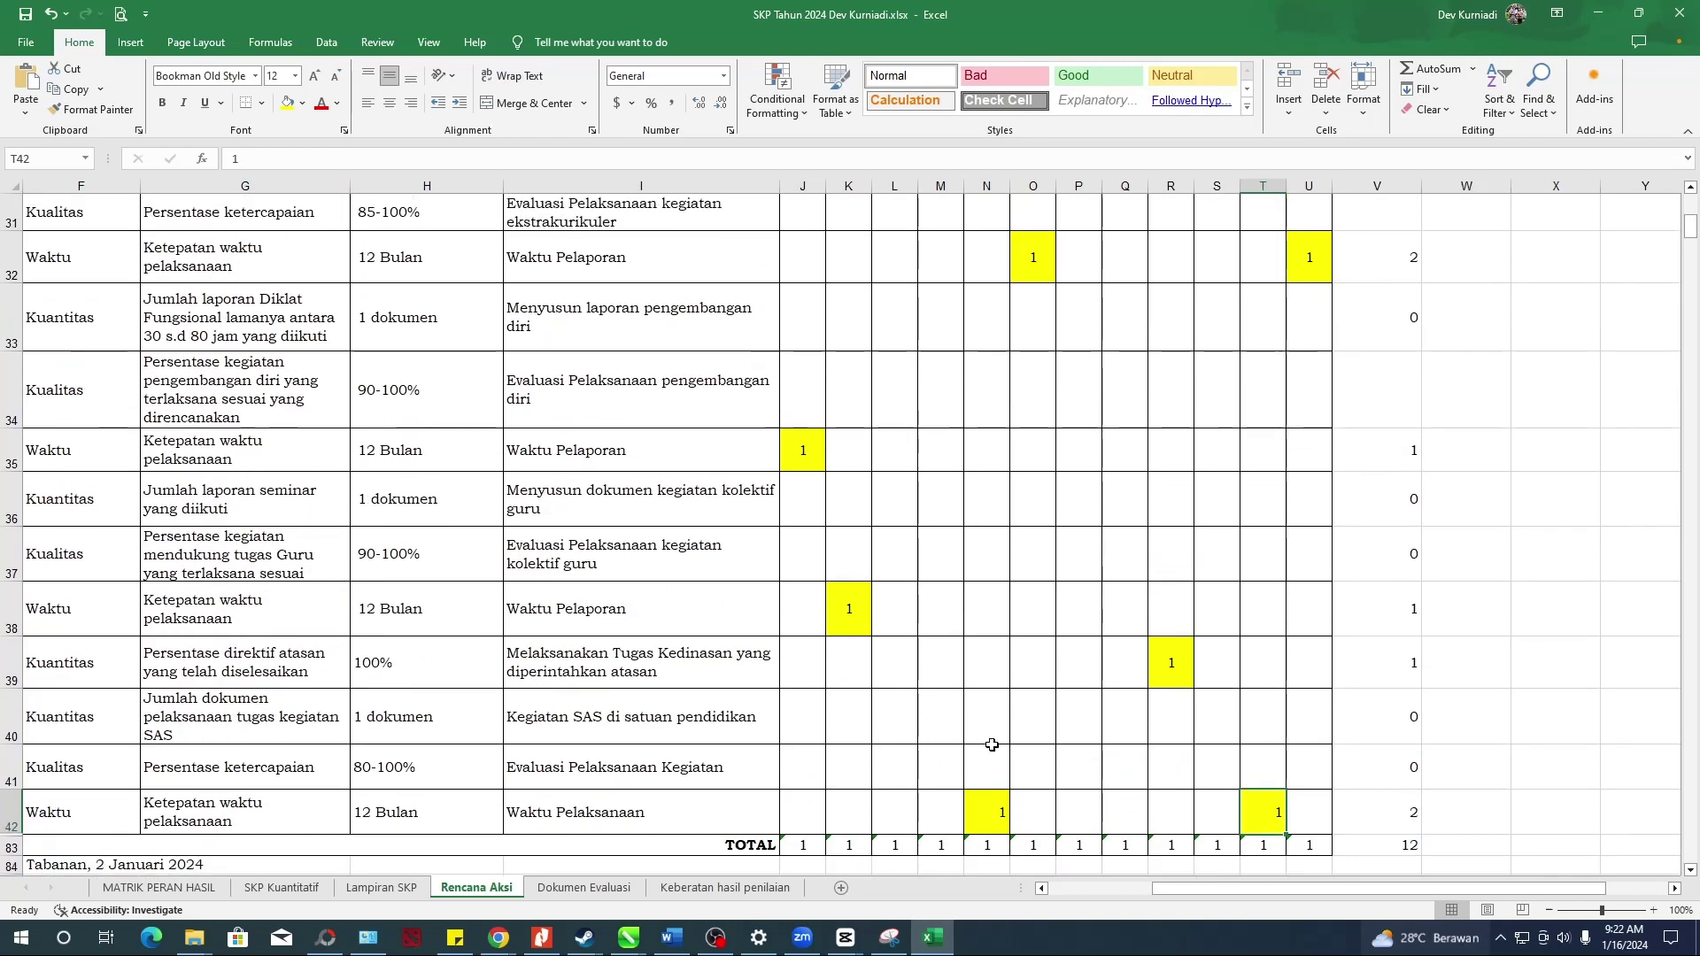
scroll(995, 744, "up", 4)
scroll(890, 553, "up", 1)
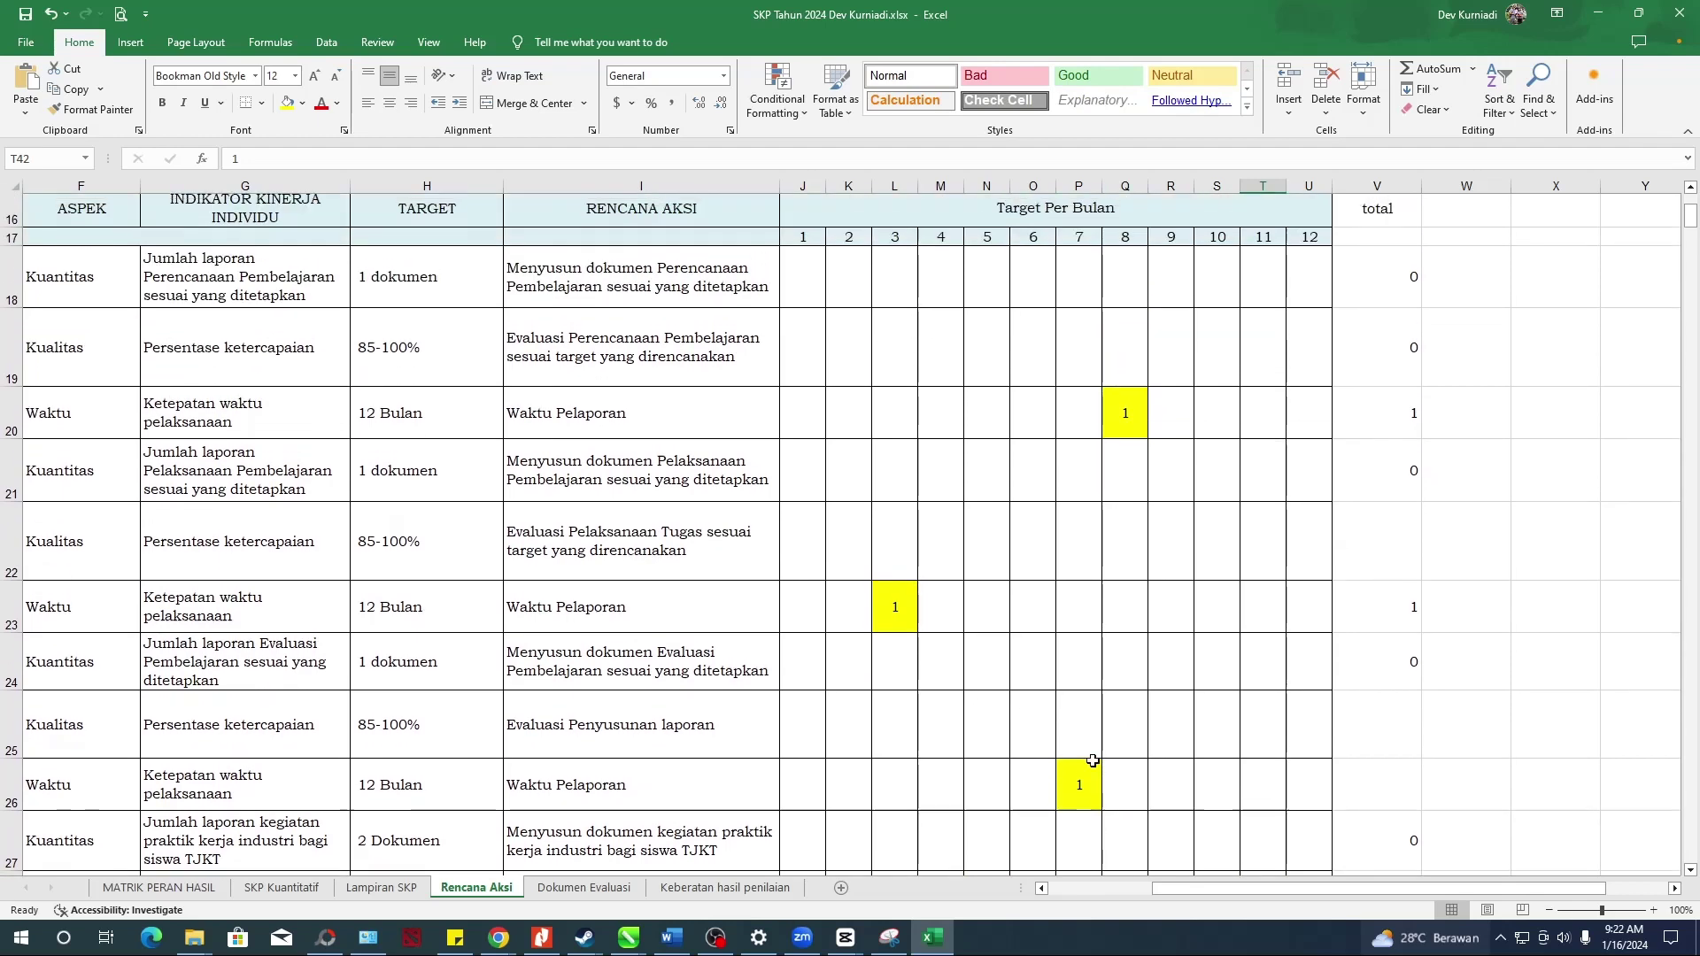
mouse_move(1175, 889)
left_mouse_down()
mouse_move(1118, 897)
mouse_move(1169, 888)
left_mouse_up()
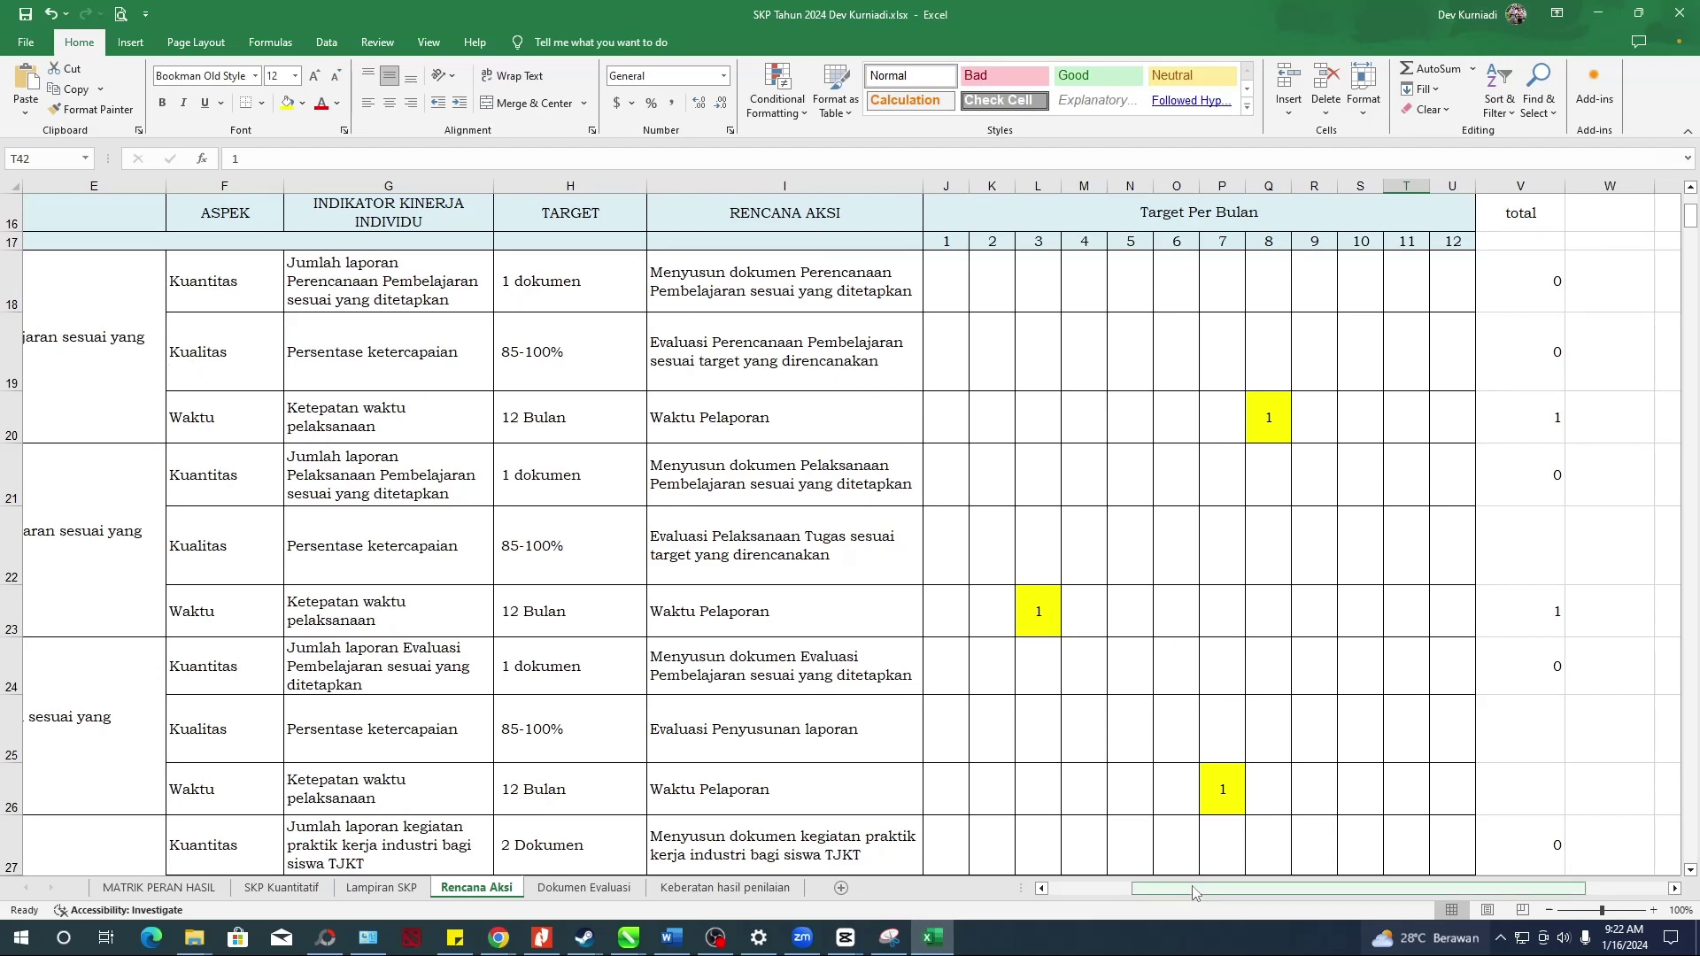
scroll(1150, 886, "left", 2)
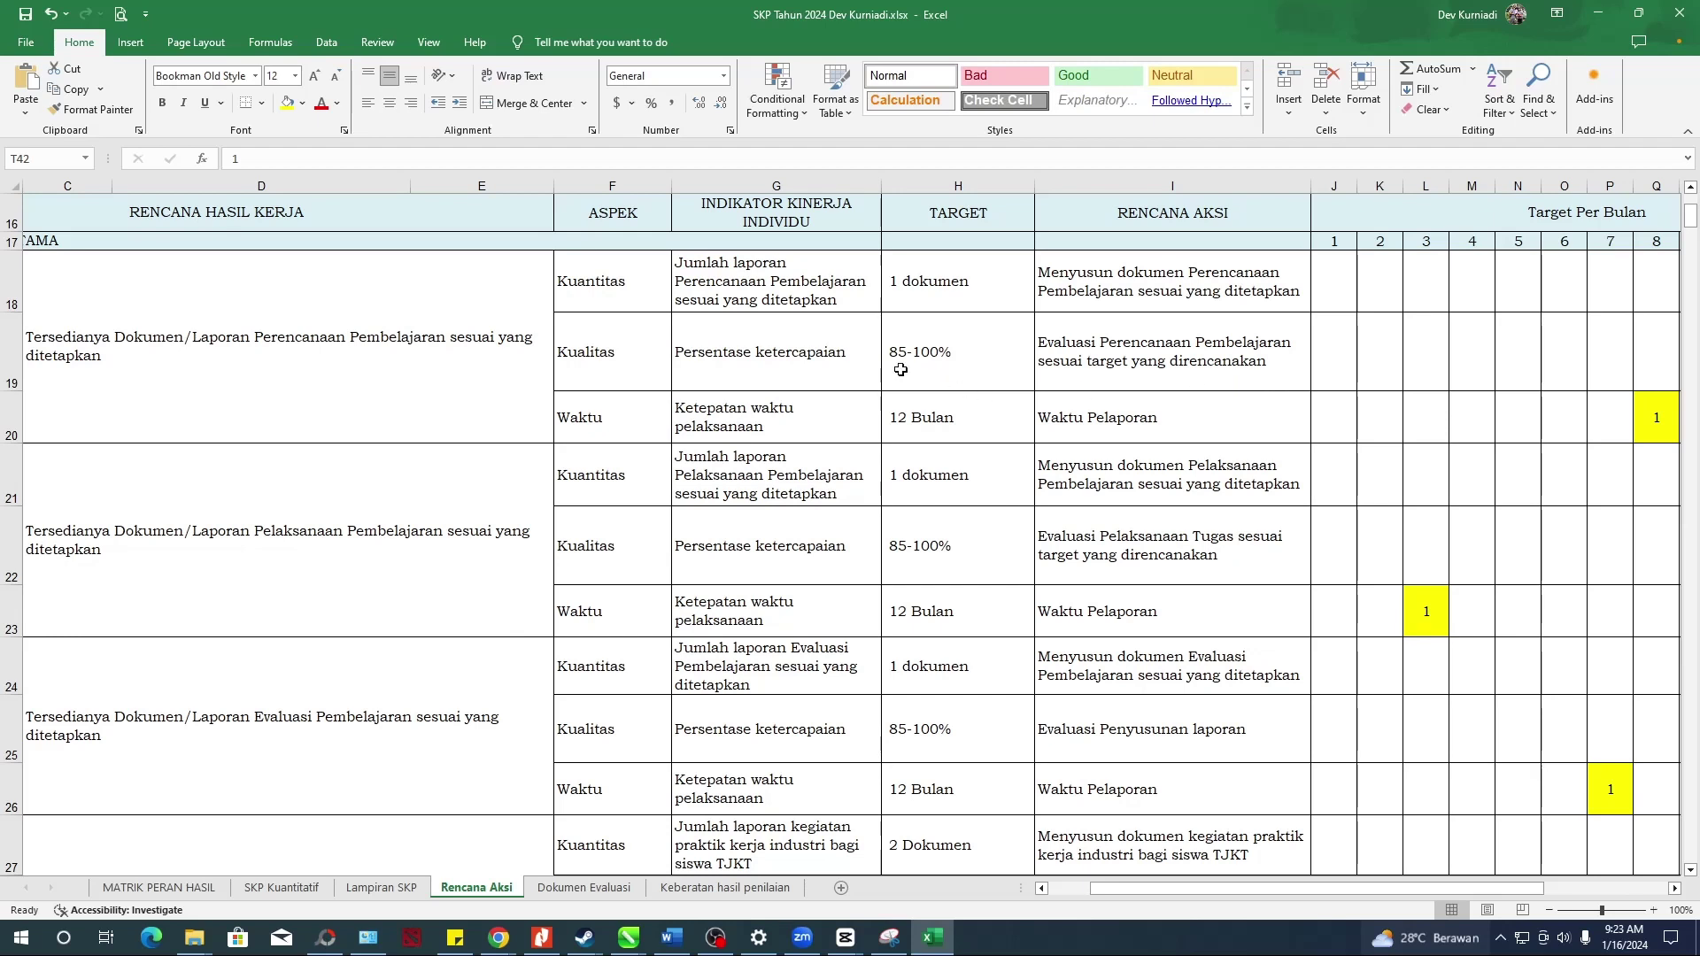
scroll(354, 515, "down", 1)
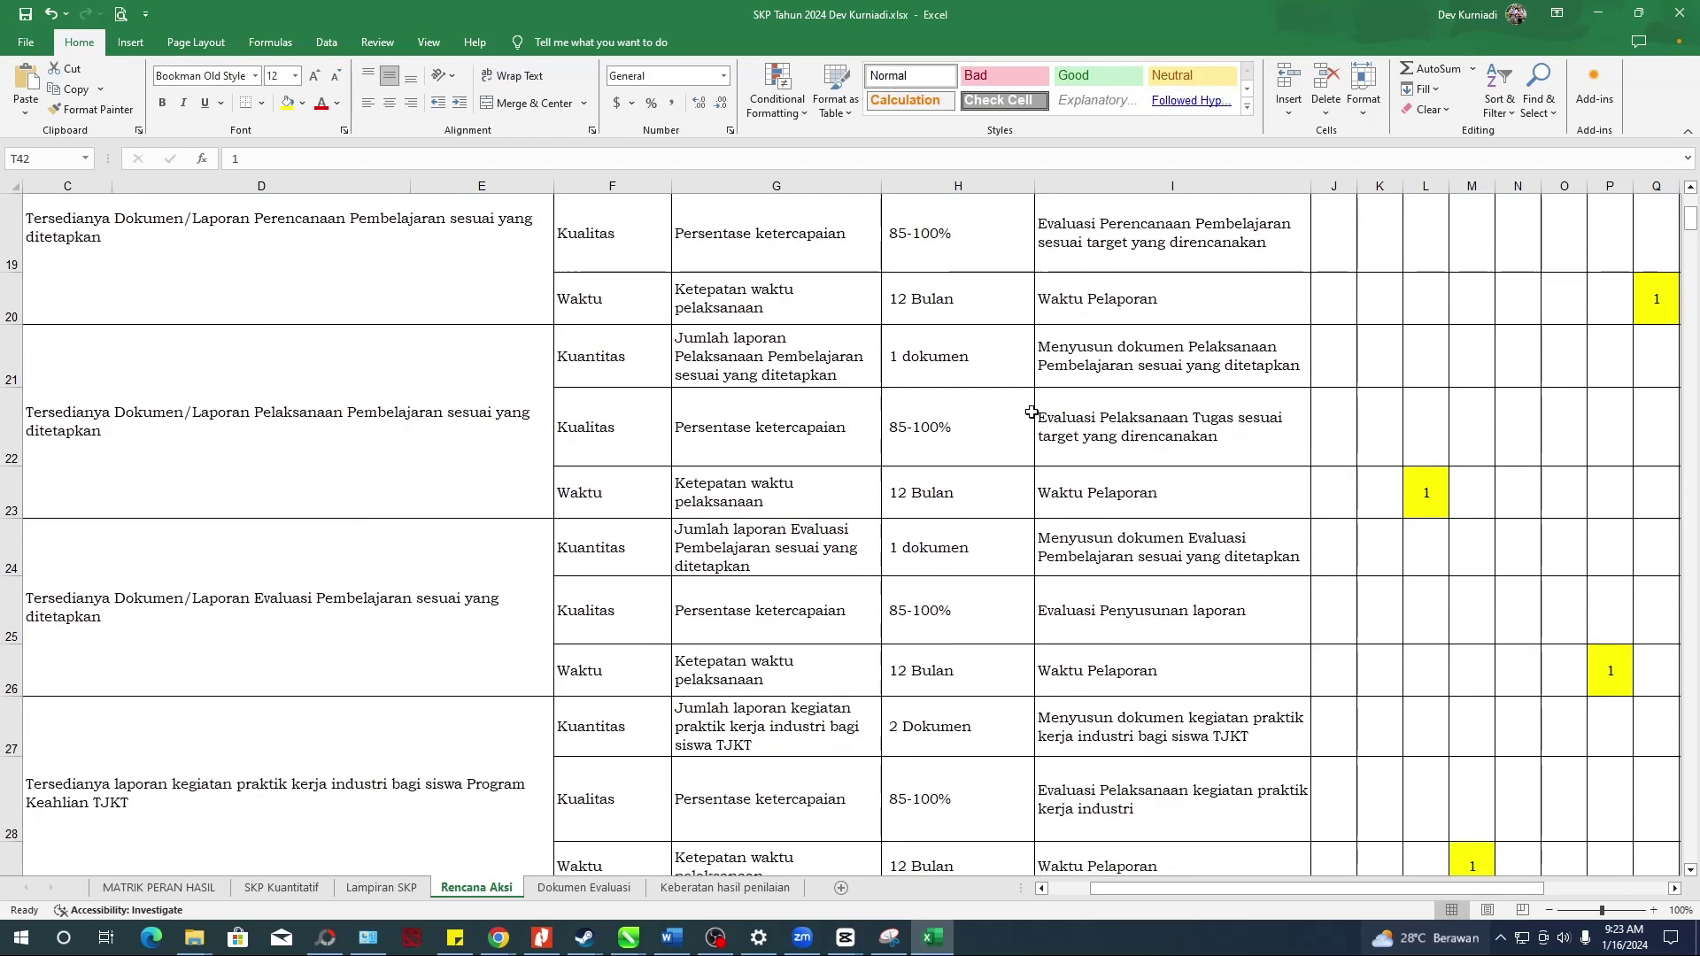
left_click_drag(1323, 891, 1365, 890)
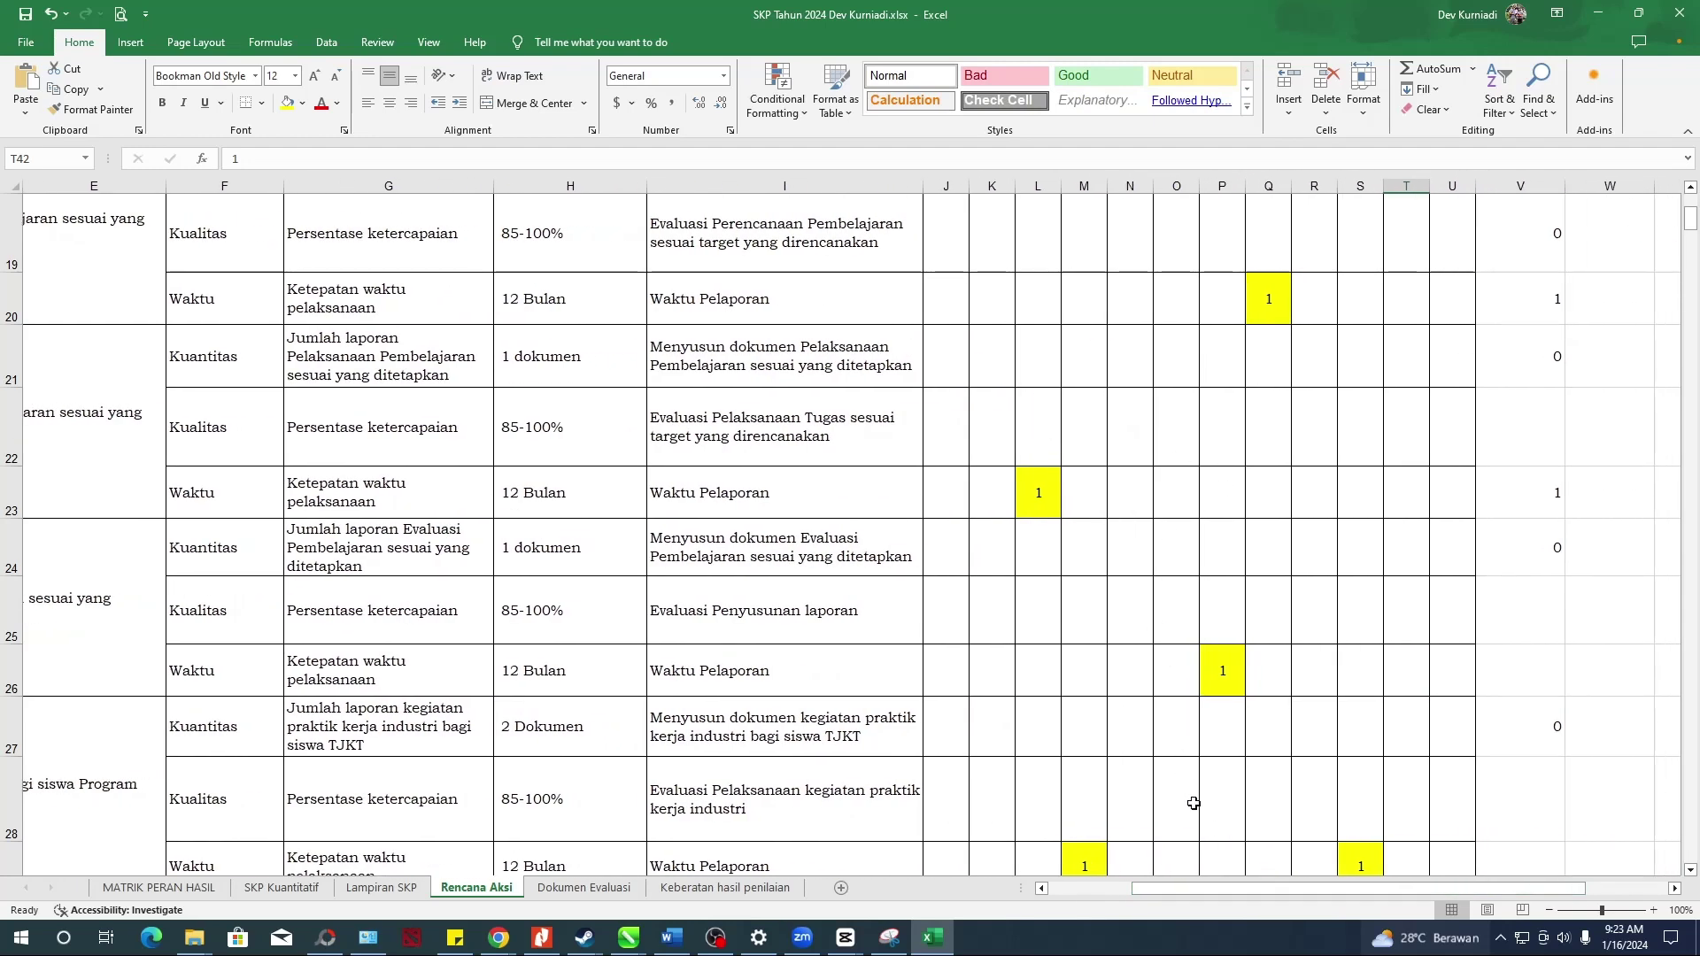
scroll(1194, 803, "left", 2)
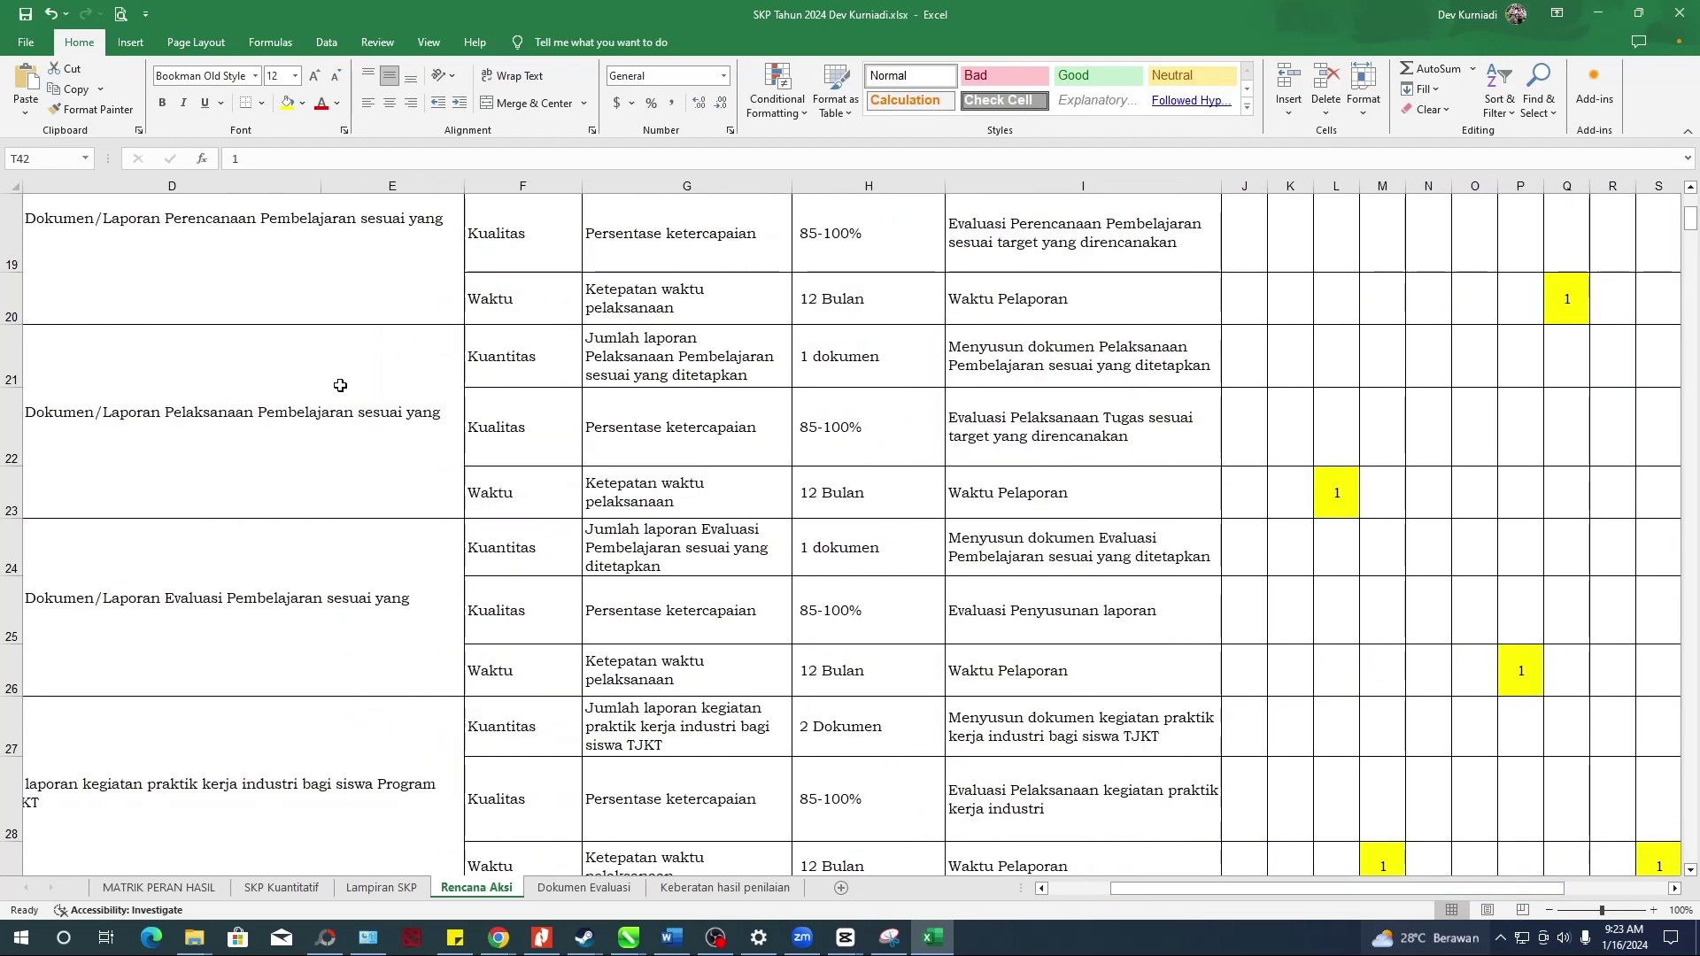
scroll(1382, 420, "up", 2)
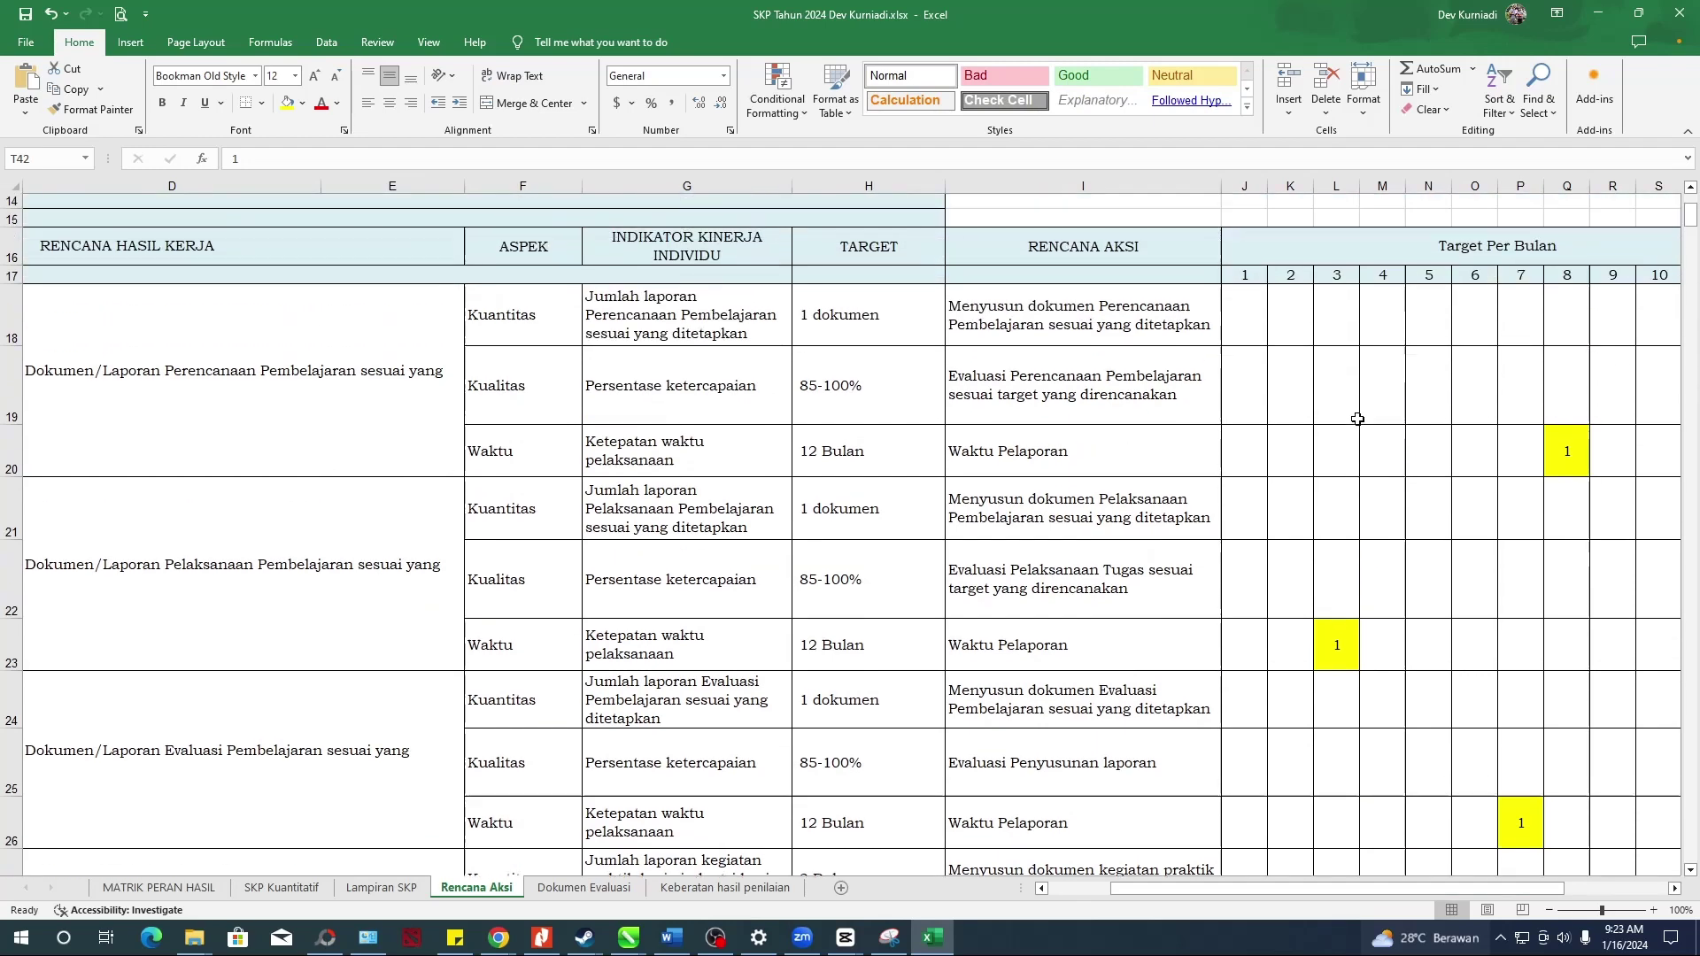
scroll(1247, 889, "right", 2)
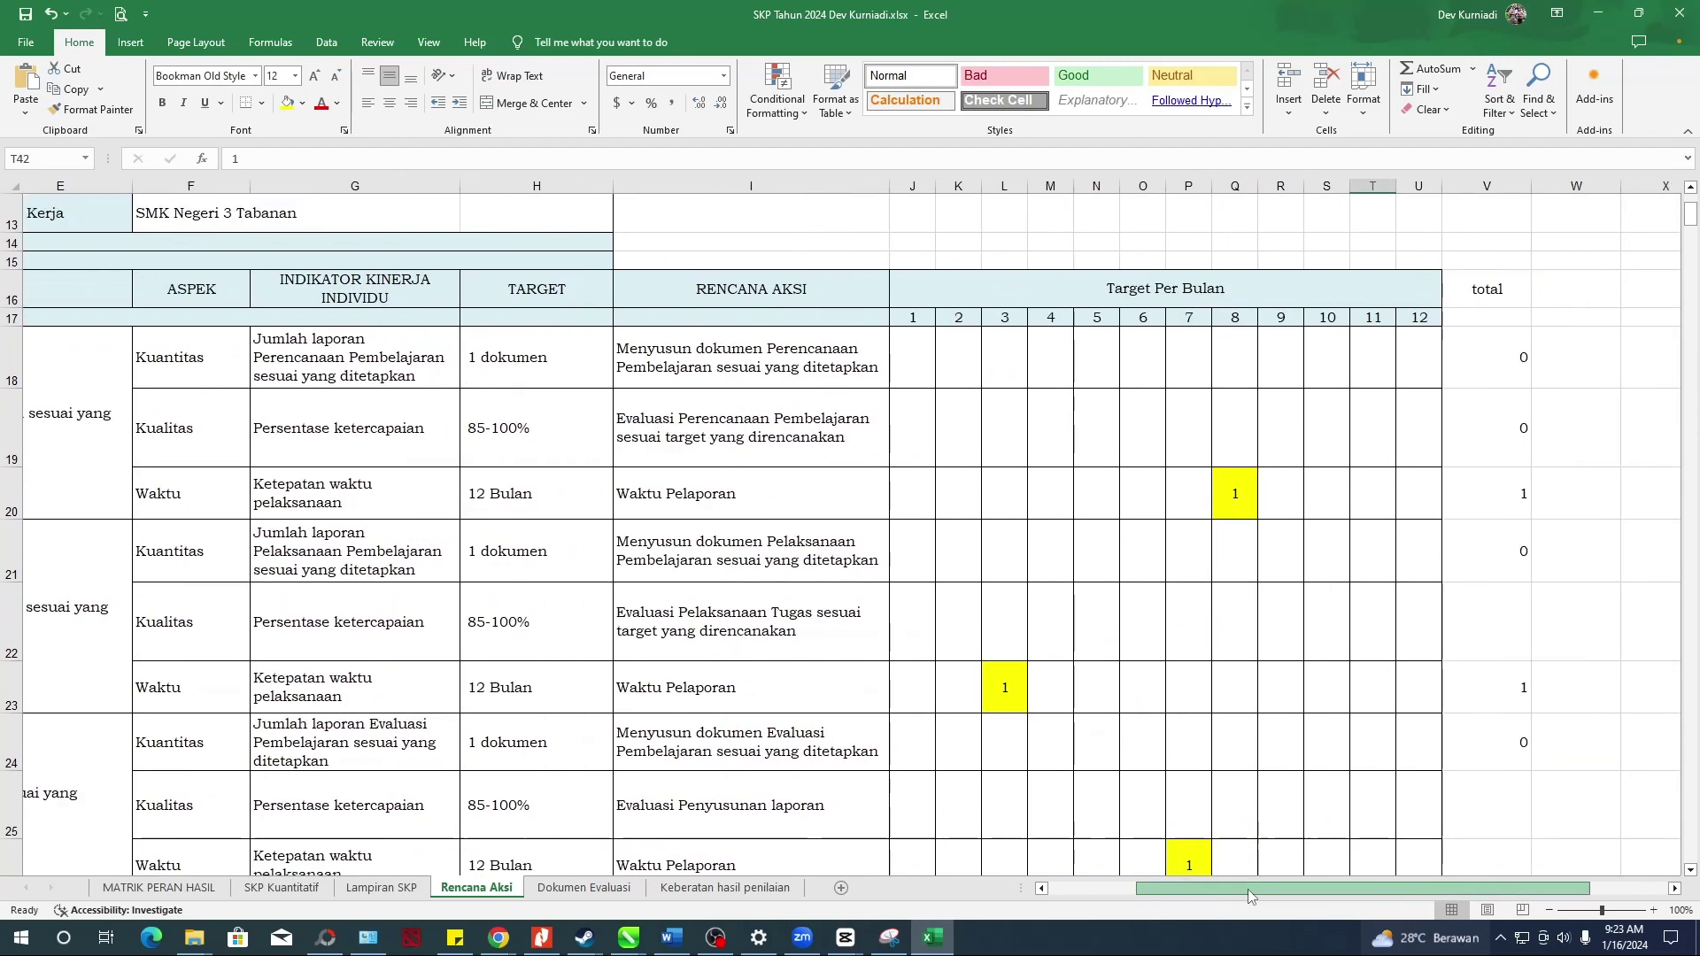
left_click(1269, 503)
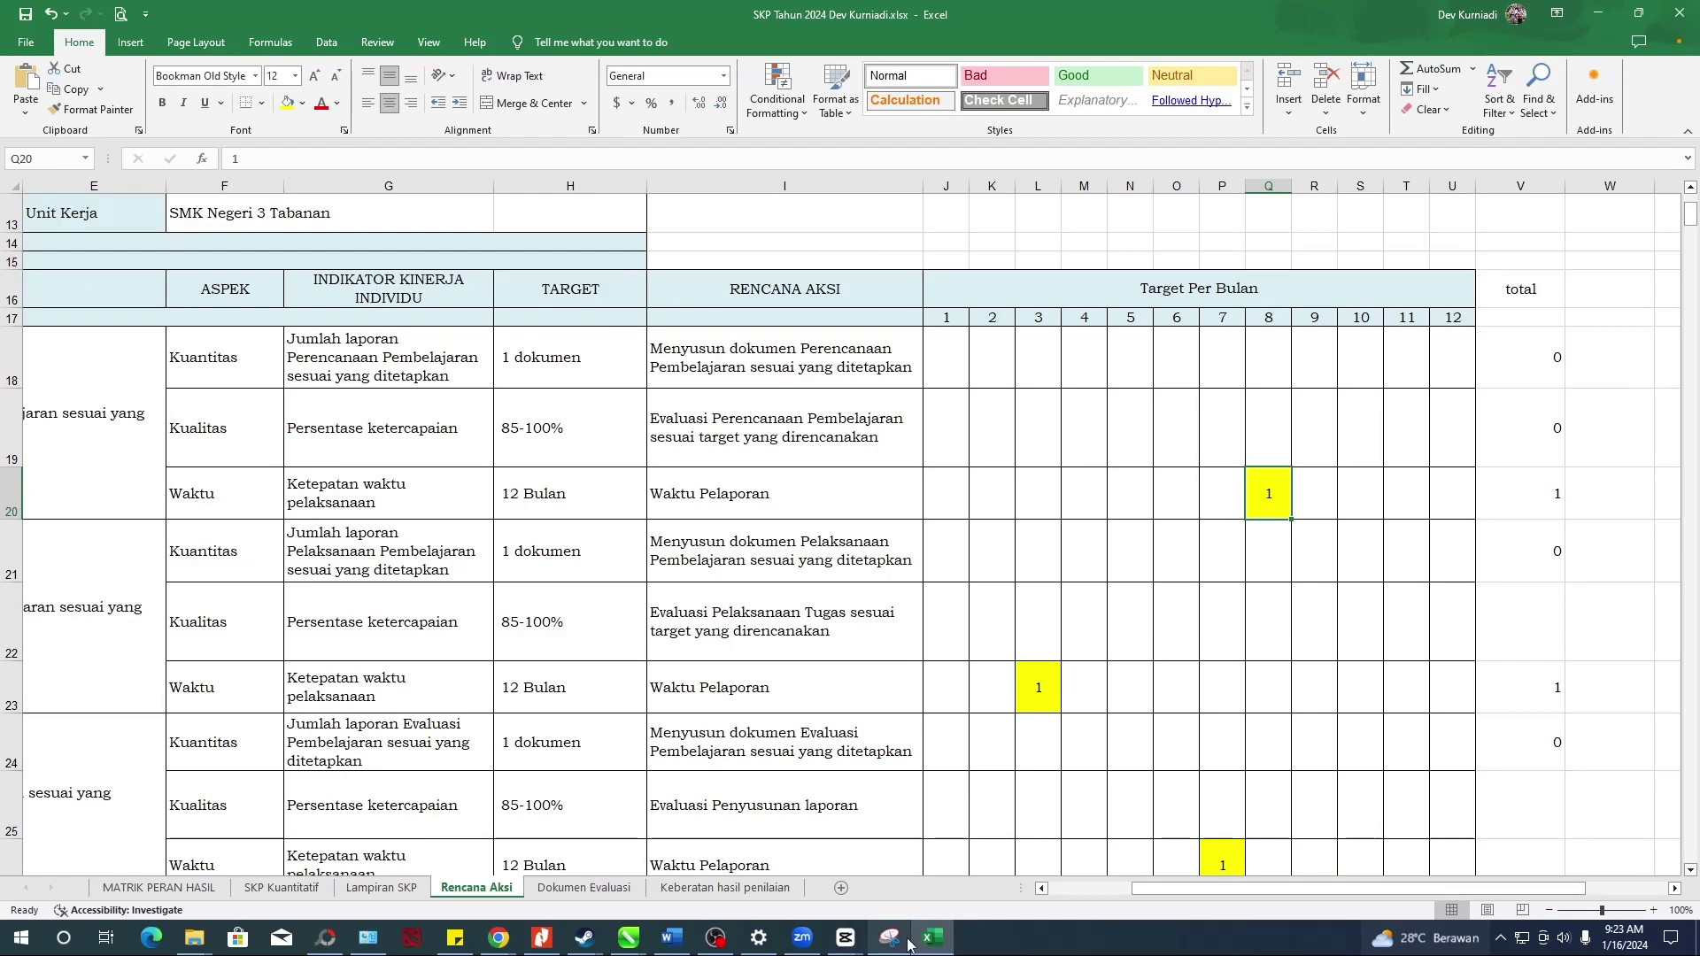
- Return to SIKEPO in Chrome and set the action plan's monthly target to 1 for Agustus and 0 for every other month
mouse_move(930, 946)
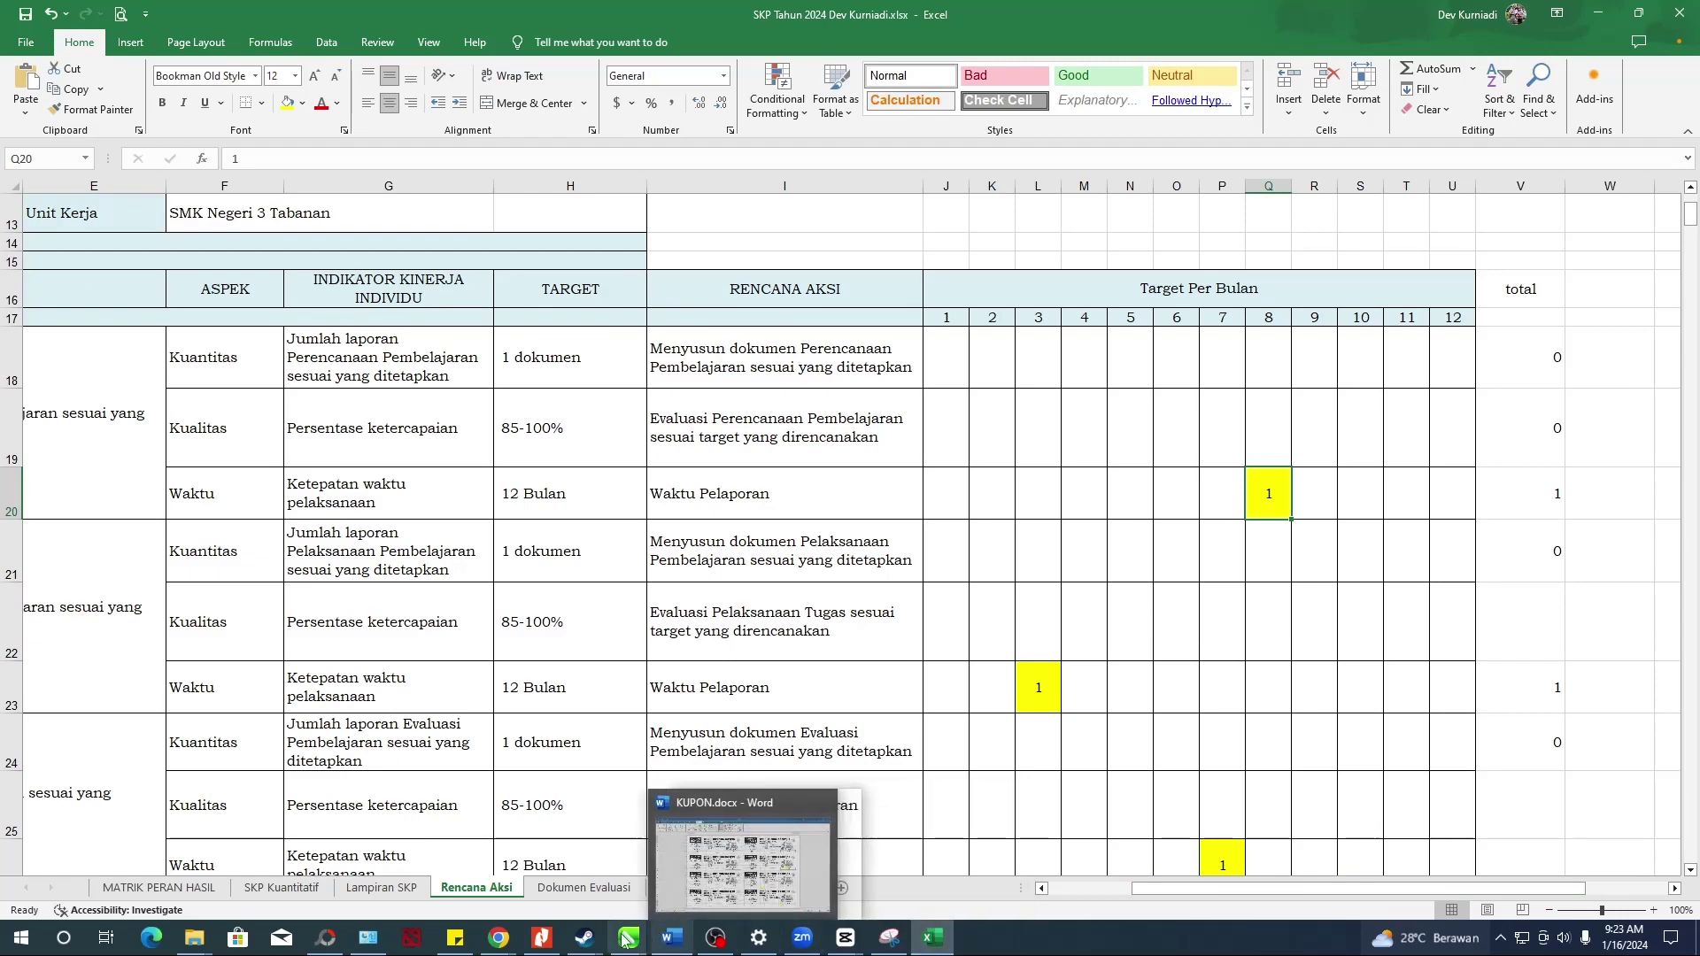
left_click(498, 939)
left_click(445, 843)
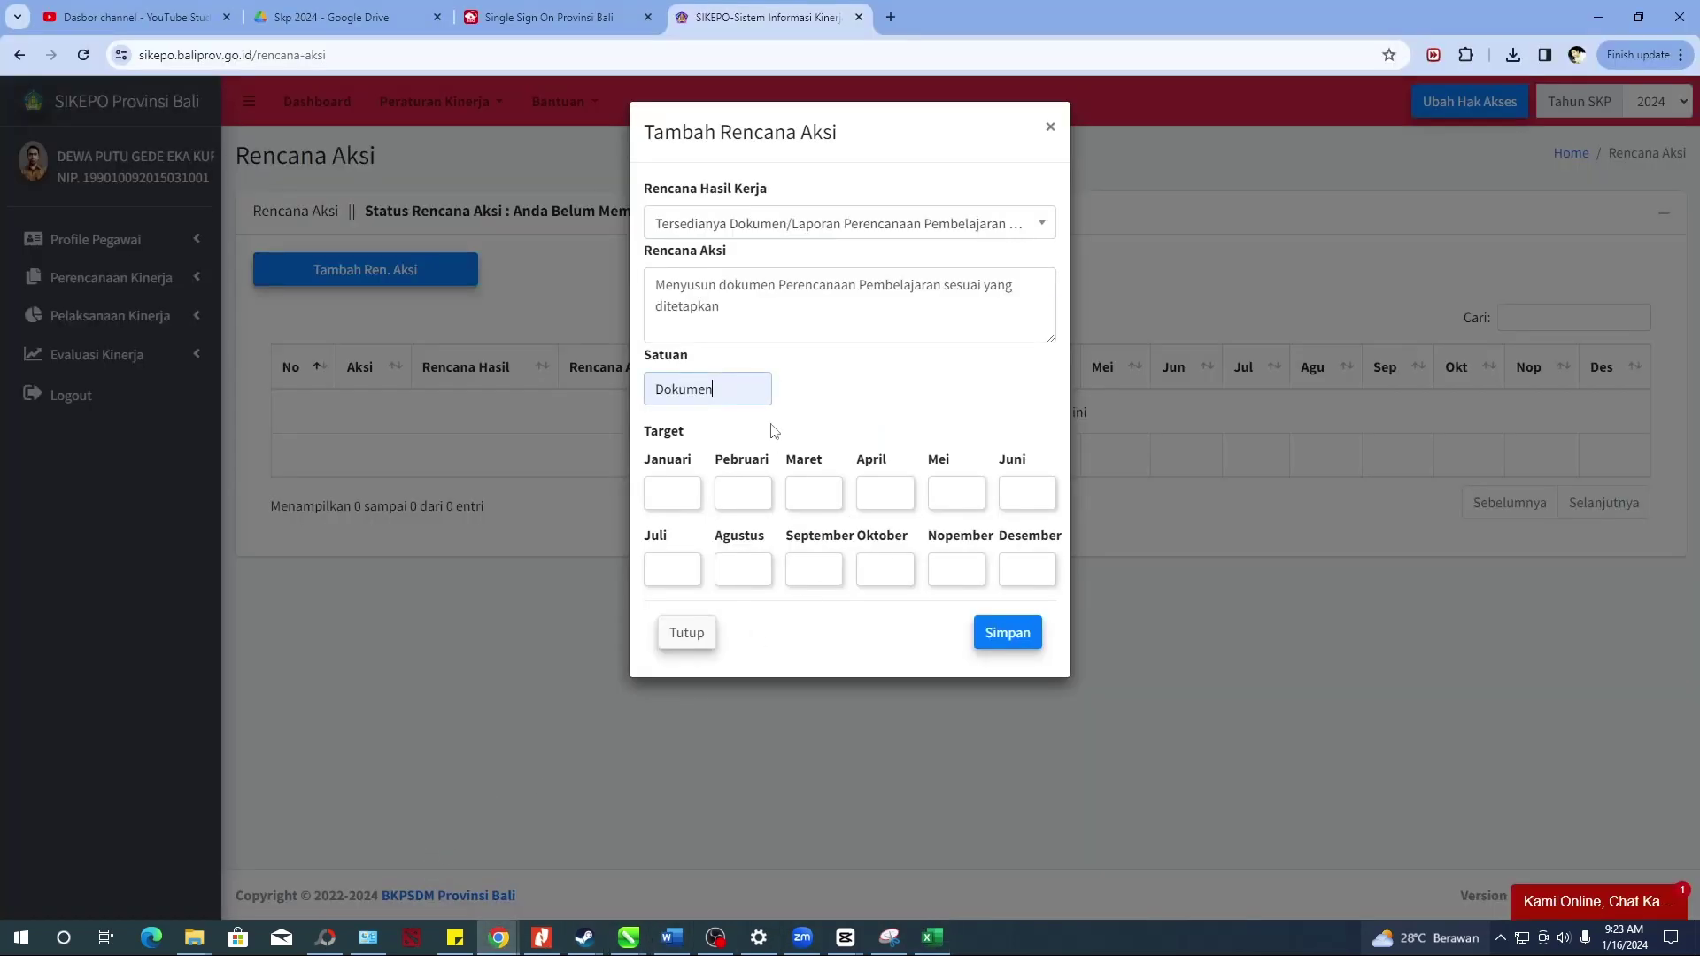
left_click(755, 565)
left_click(683, 497)
left_click(754, 497)
left_click(824, 498)
left_click(897, 498)
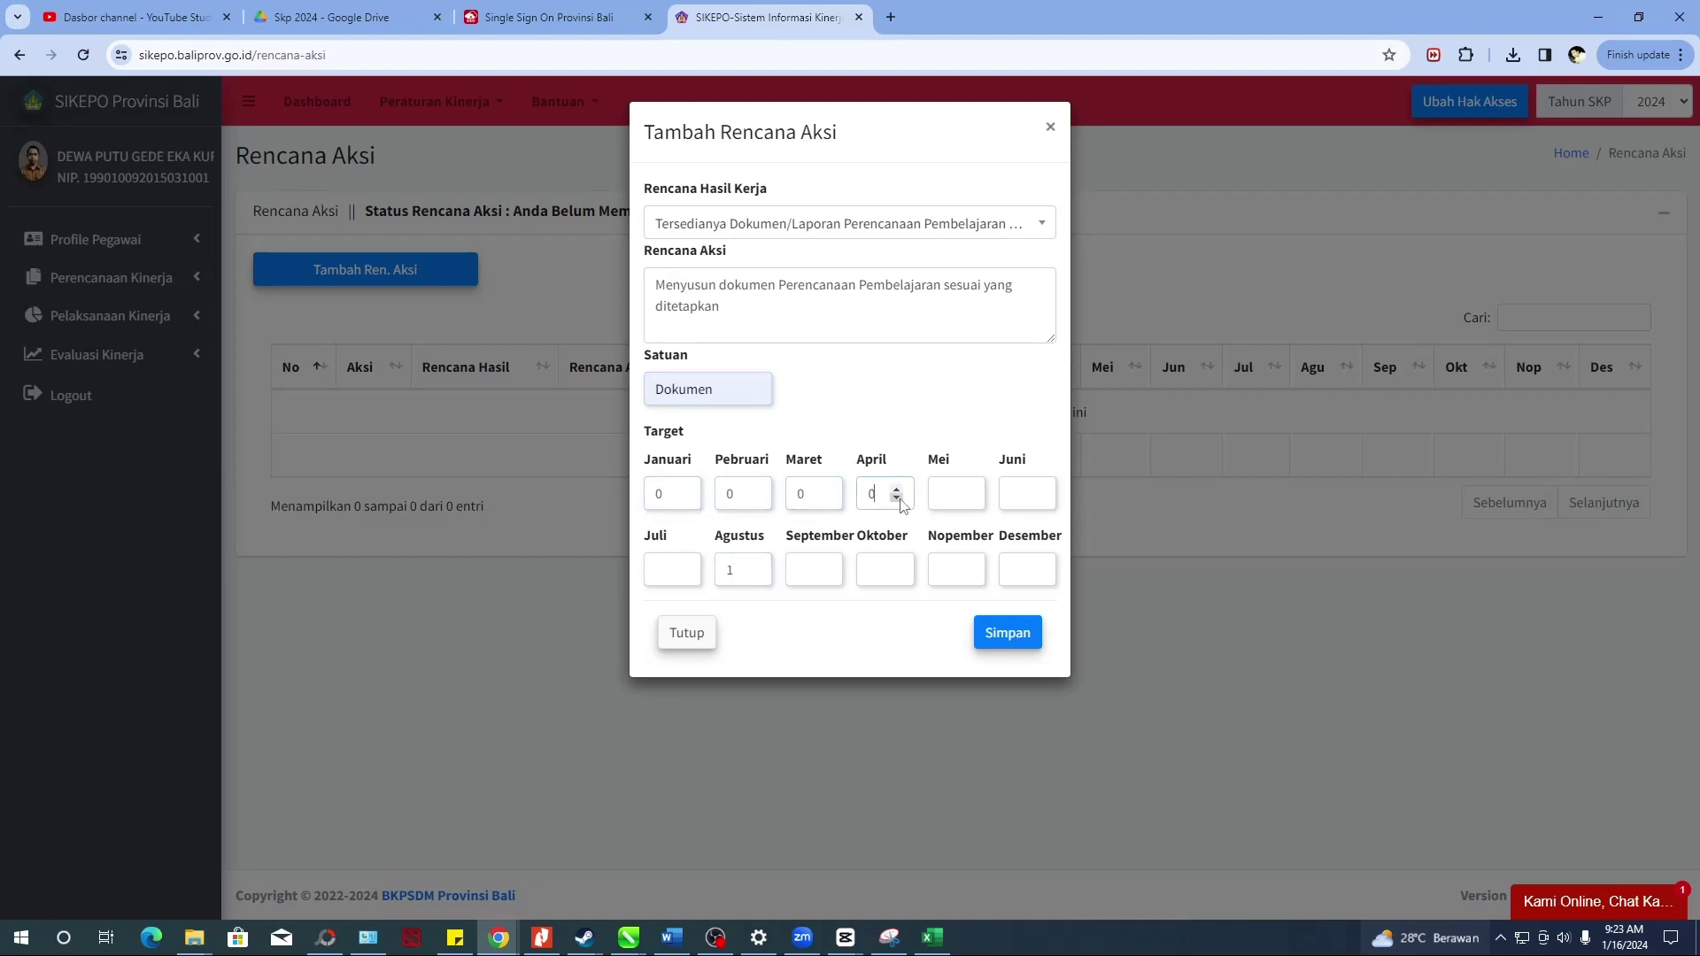
left_click(968, 498)
left_click(1039, 497)
left_click(684, 573)
left_click(825, 577)
left_click(897, 574)
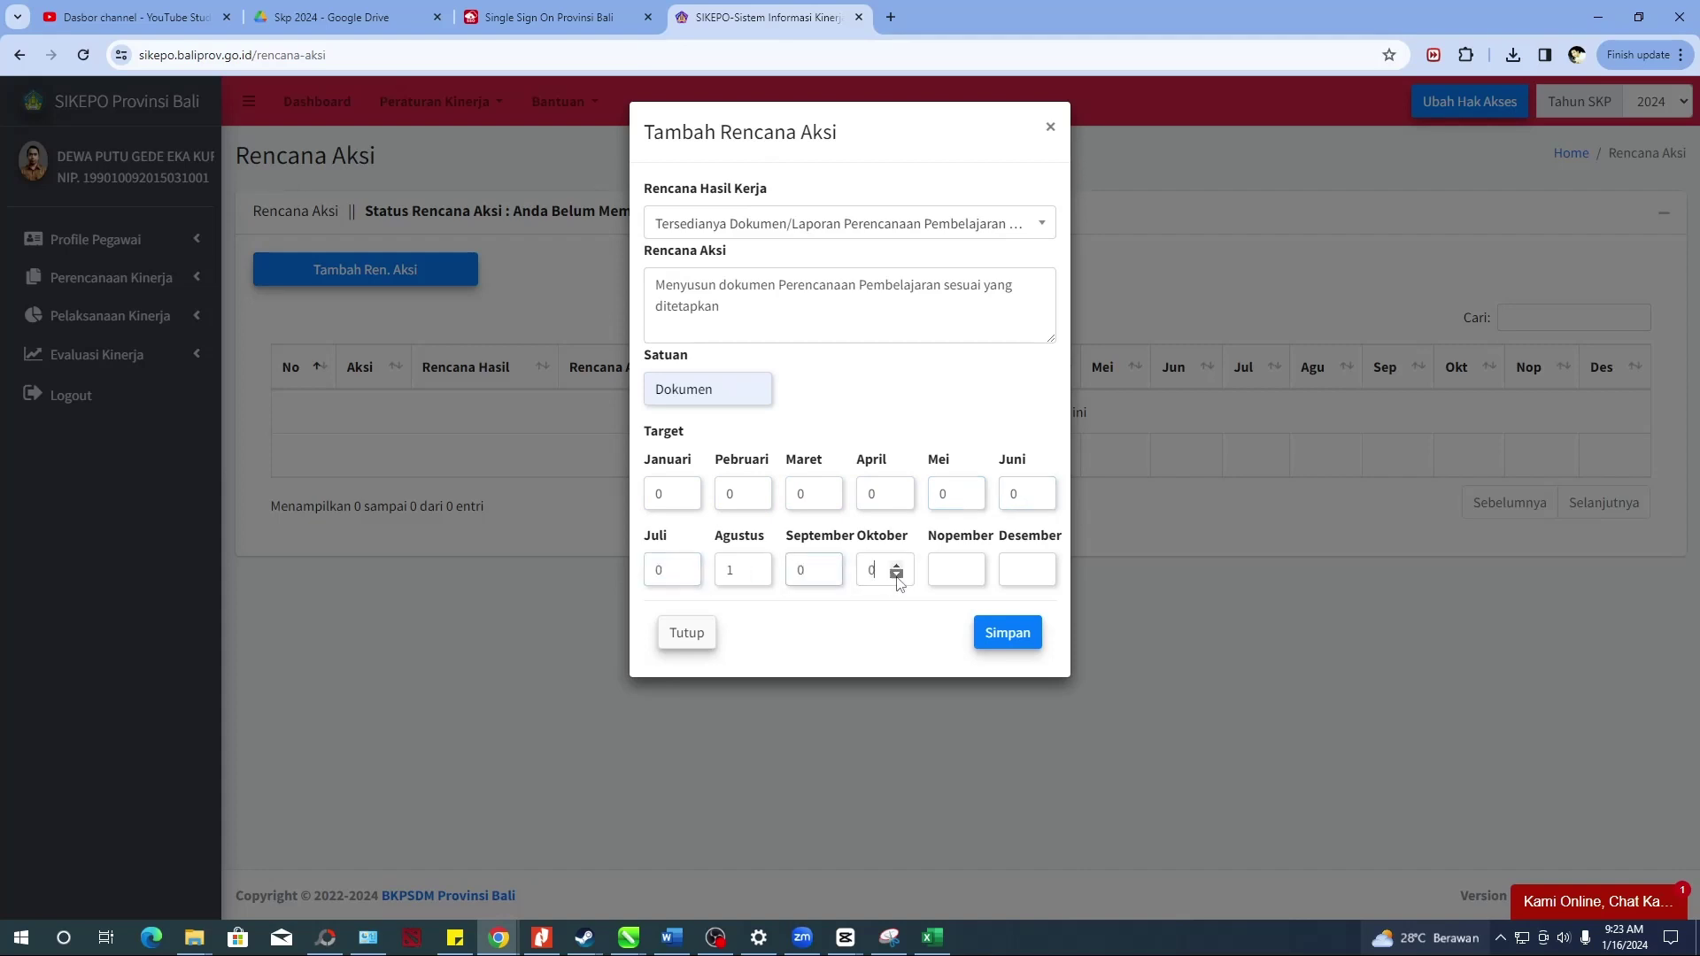
left_click(968, 573)
left_click(1040, 578)
- Save the new action plan, close the confirmation message and check the Agustus total in the Rencana Aksi table
left_click(1022, 635)
left_click(854, 613)
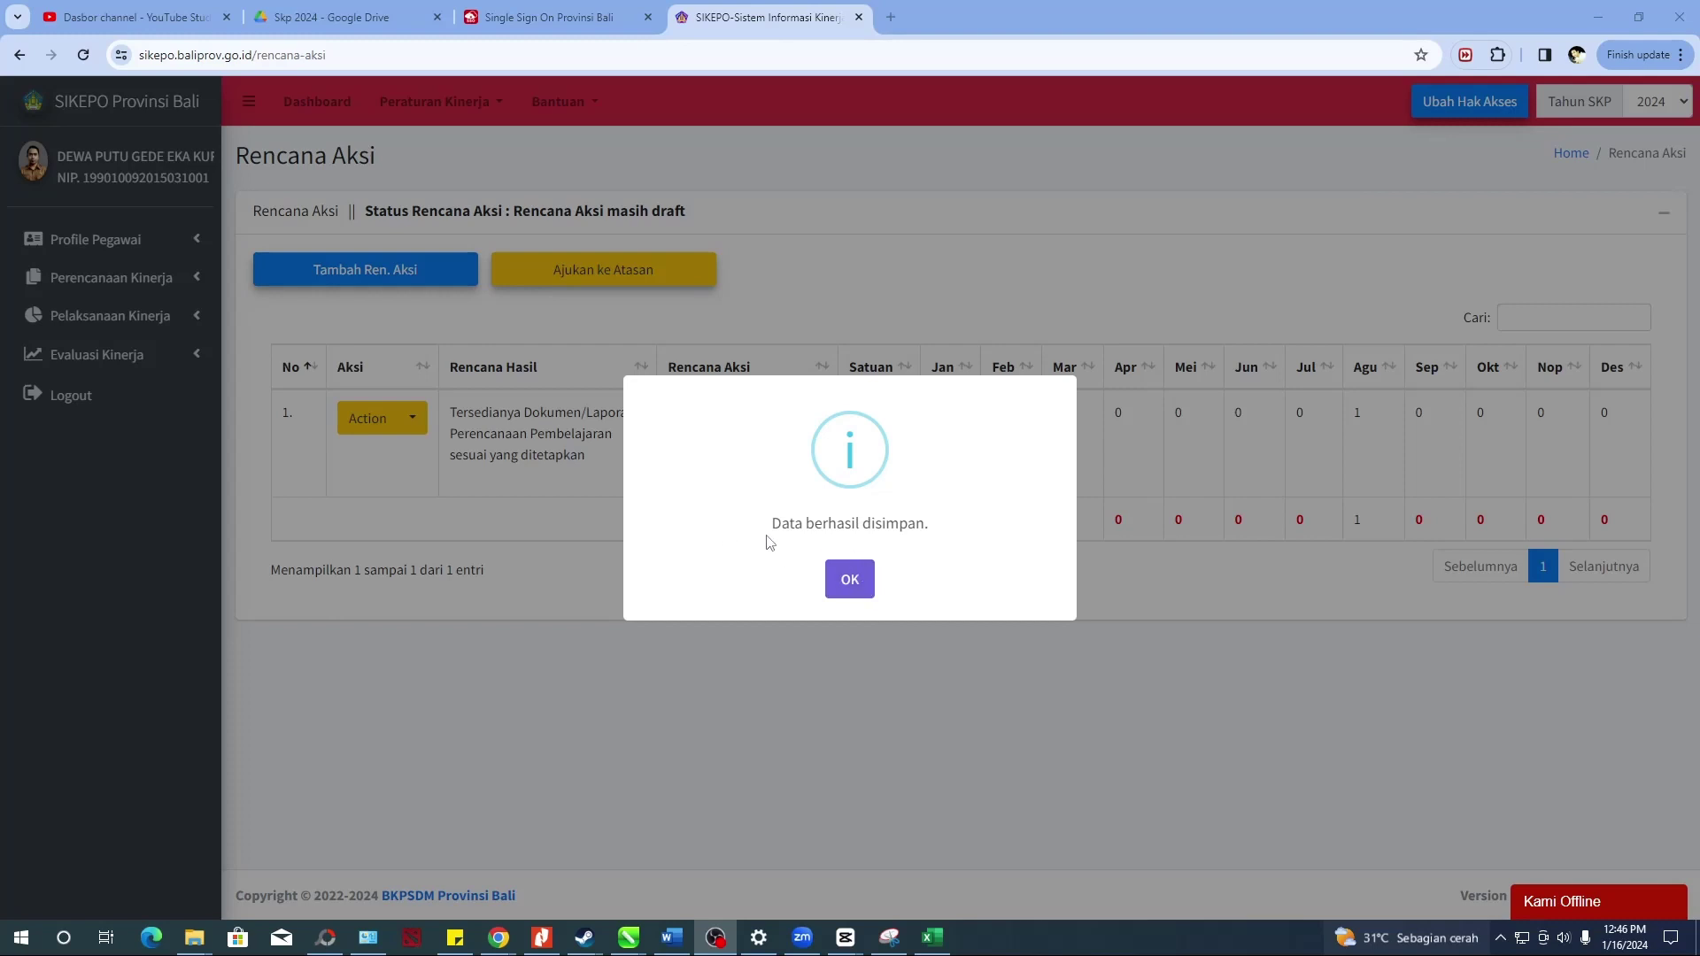
left_click(837, 583)
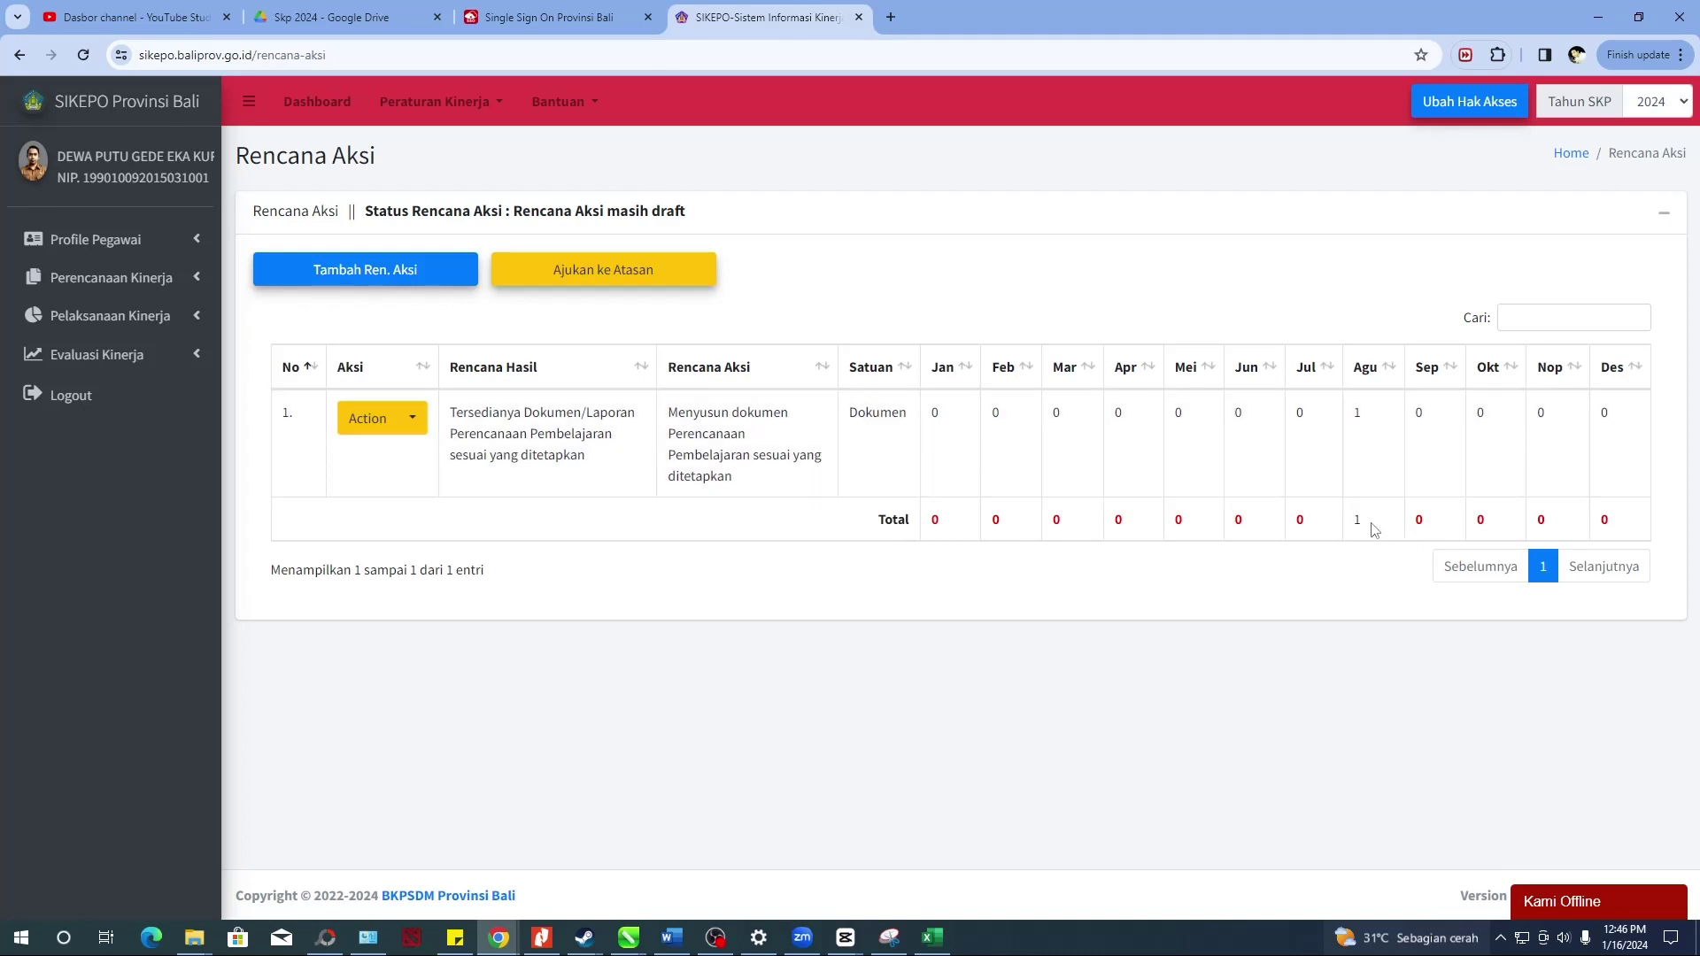
double_click(1356, 520)
left_click(1162, 623)
- Find the second entry in the Excel workbook and start a SIKEPO action plan for "Tersedianya Dokumen/Laporan Pelaksanaan Pembelajaran sesuai yang ditetapkan"
left_click(931, 937)
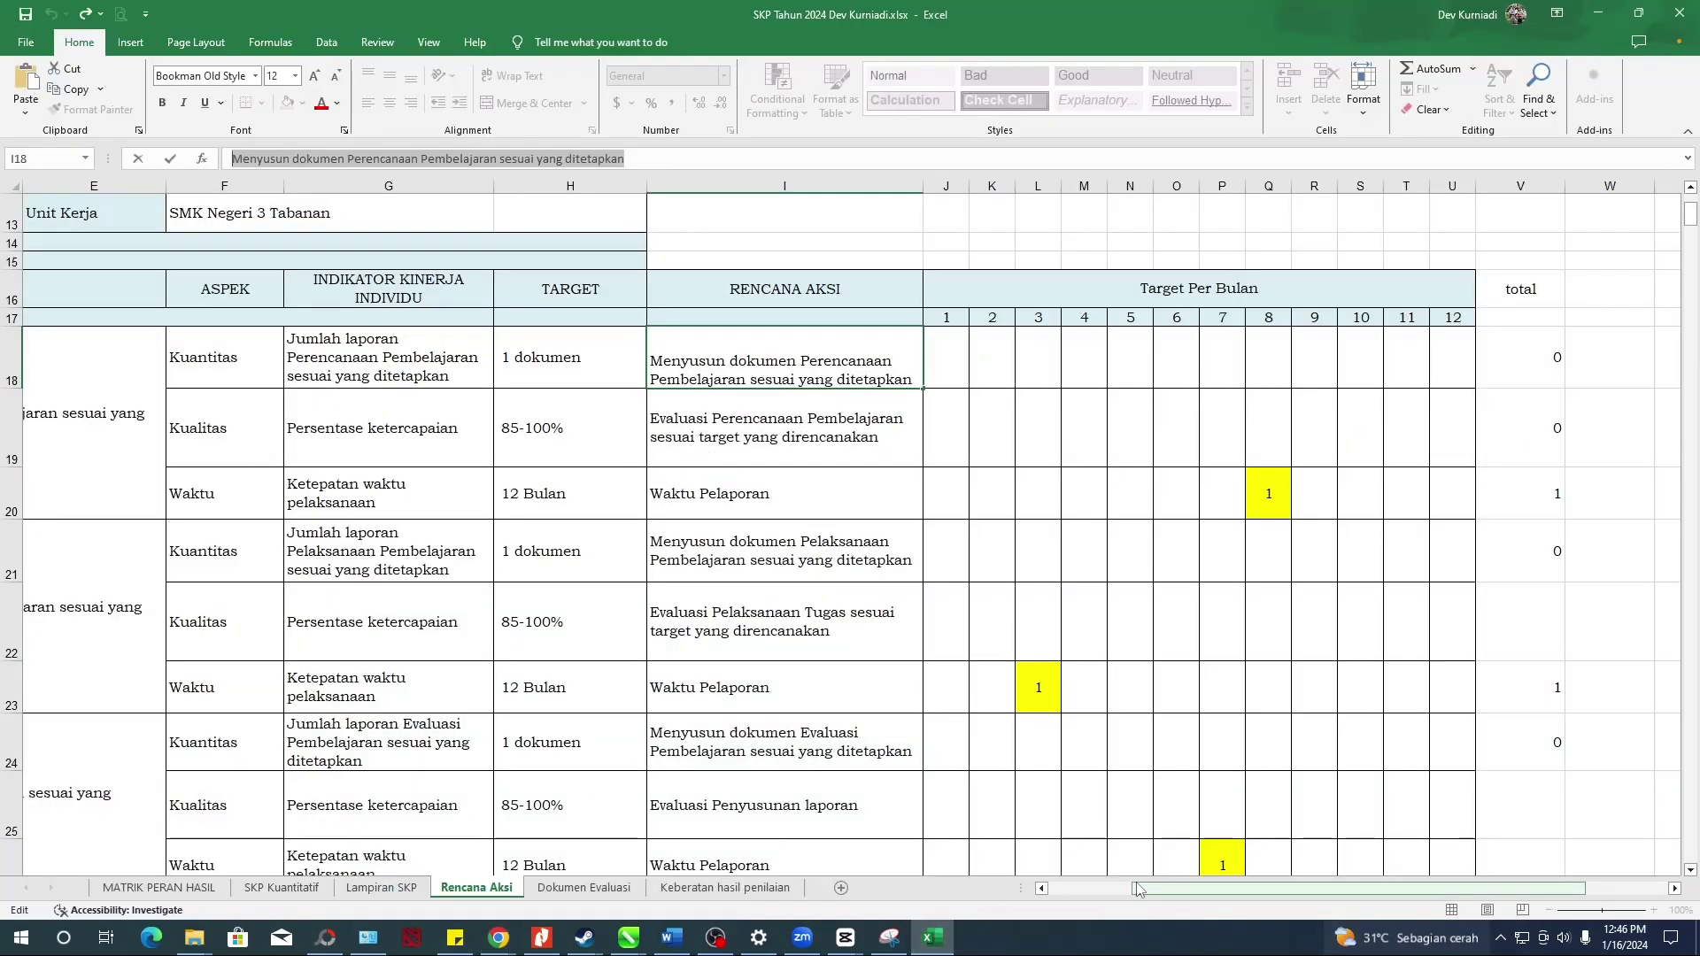
left_click_drag(1139, 889, 1114, 891)
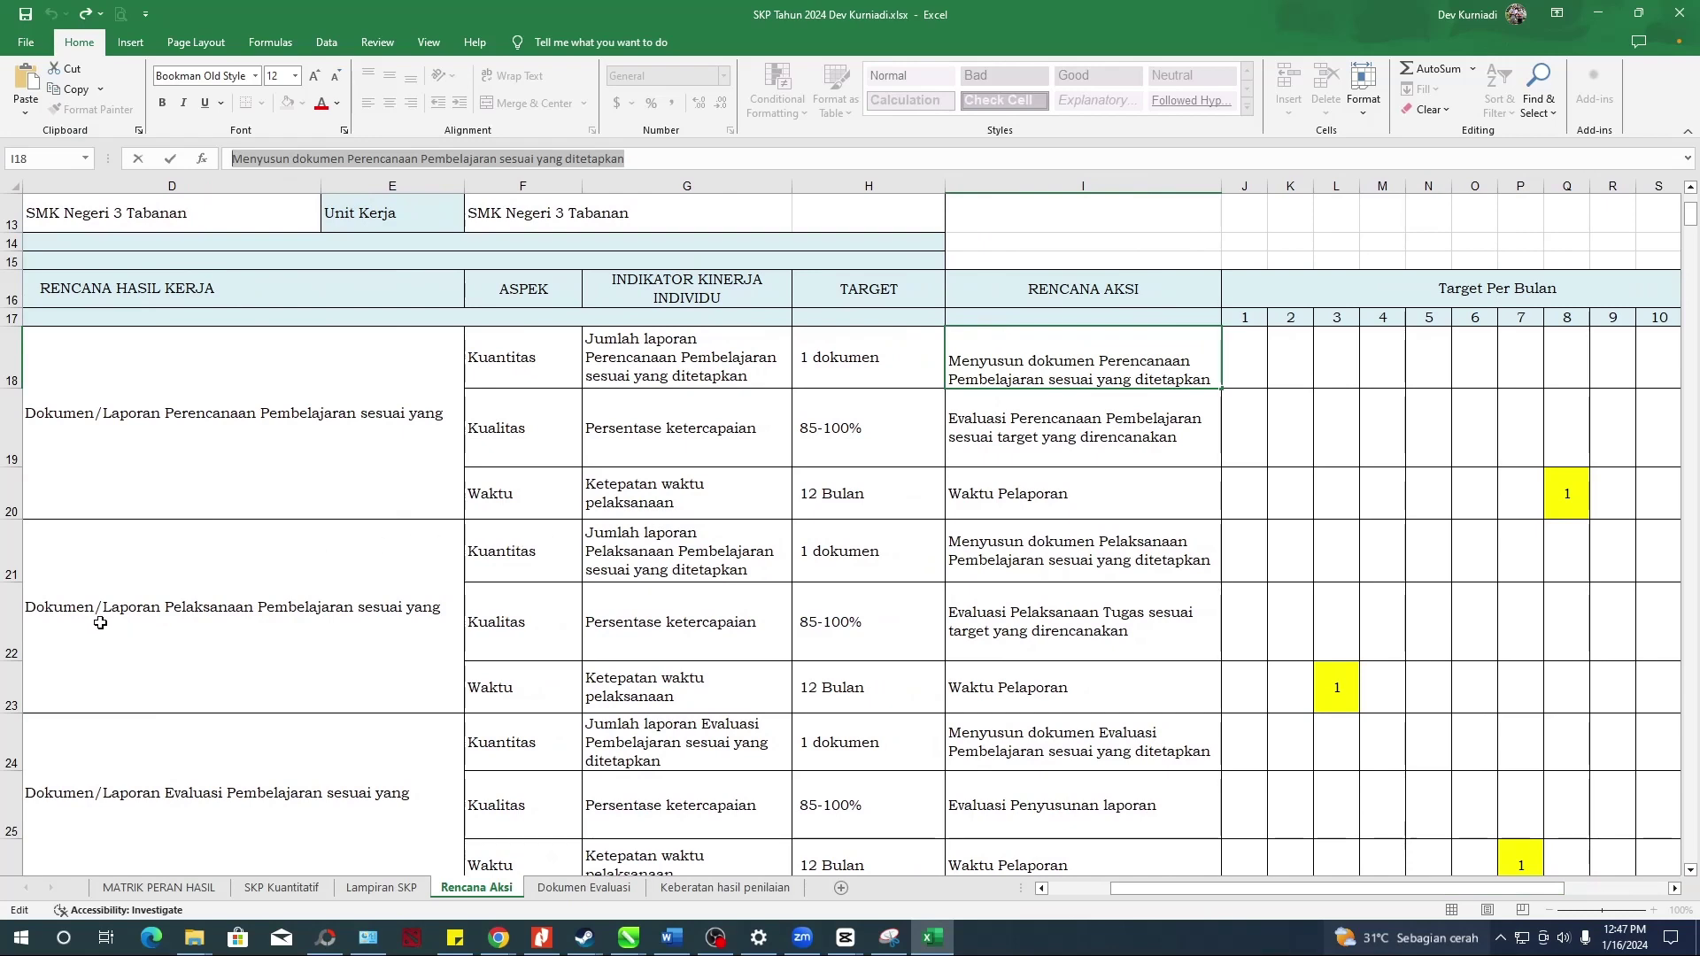
left_click_drag(1125, 889, 1063, 891)
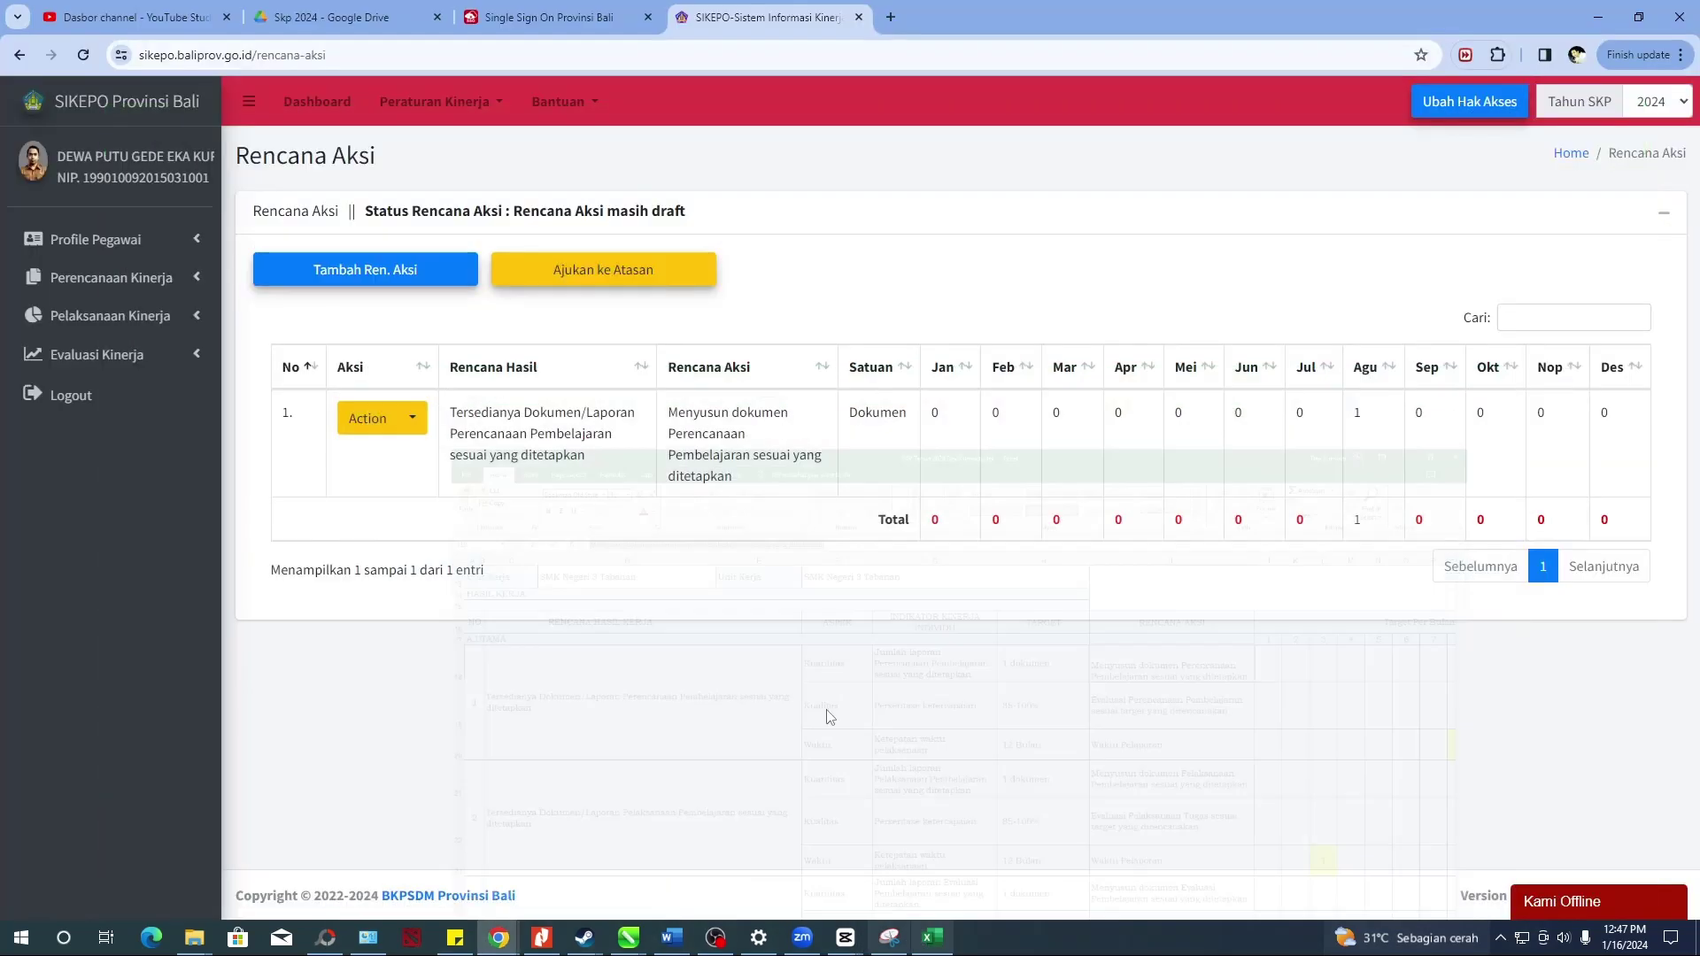
key("alt+Tab")
left_click(394, 270)
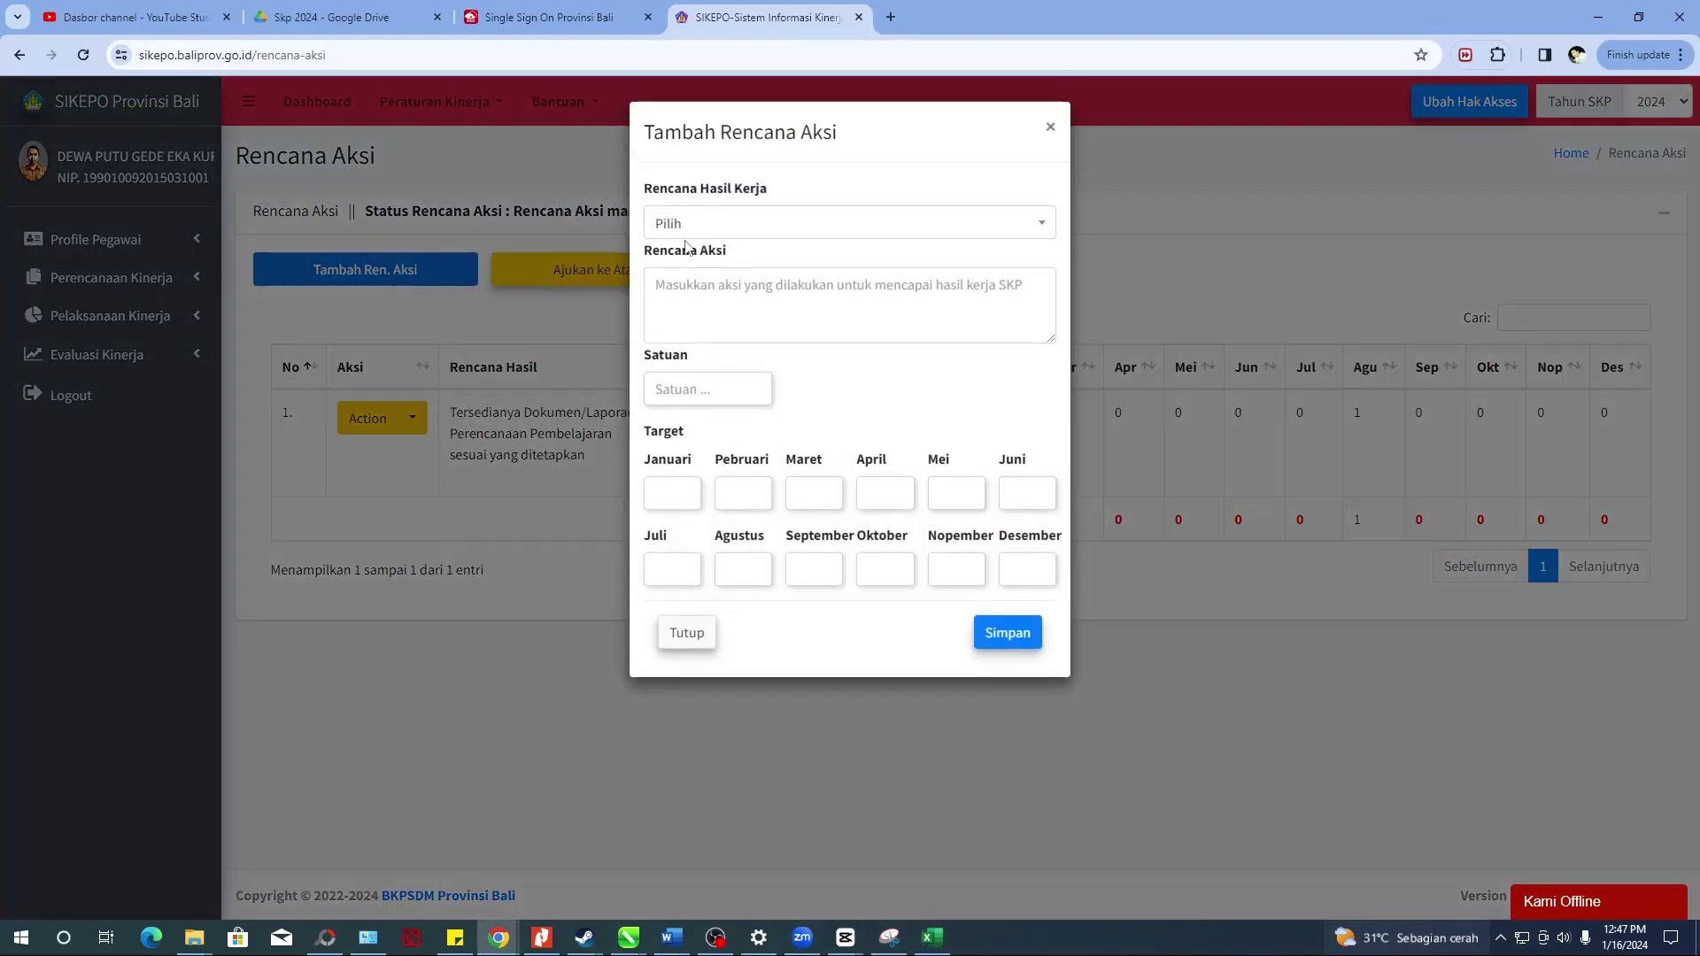
left_click(692, 228)
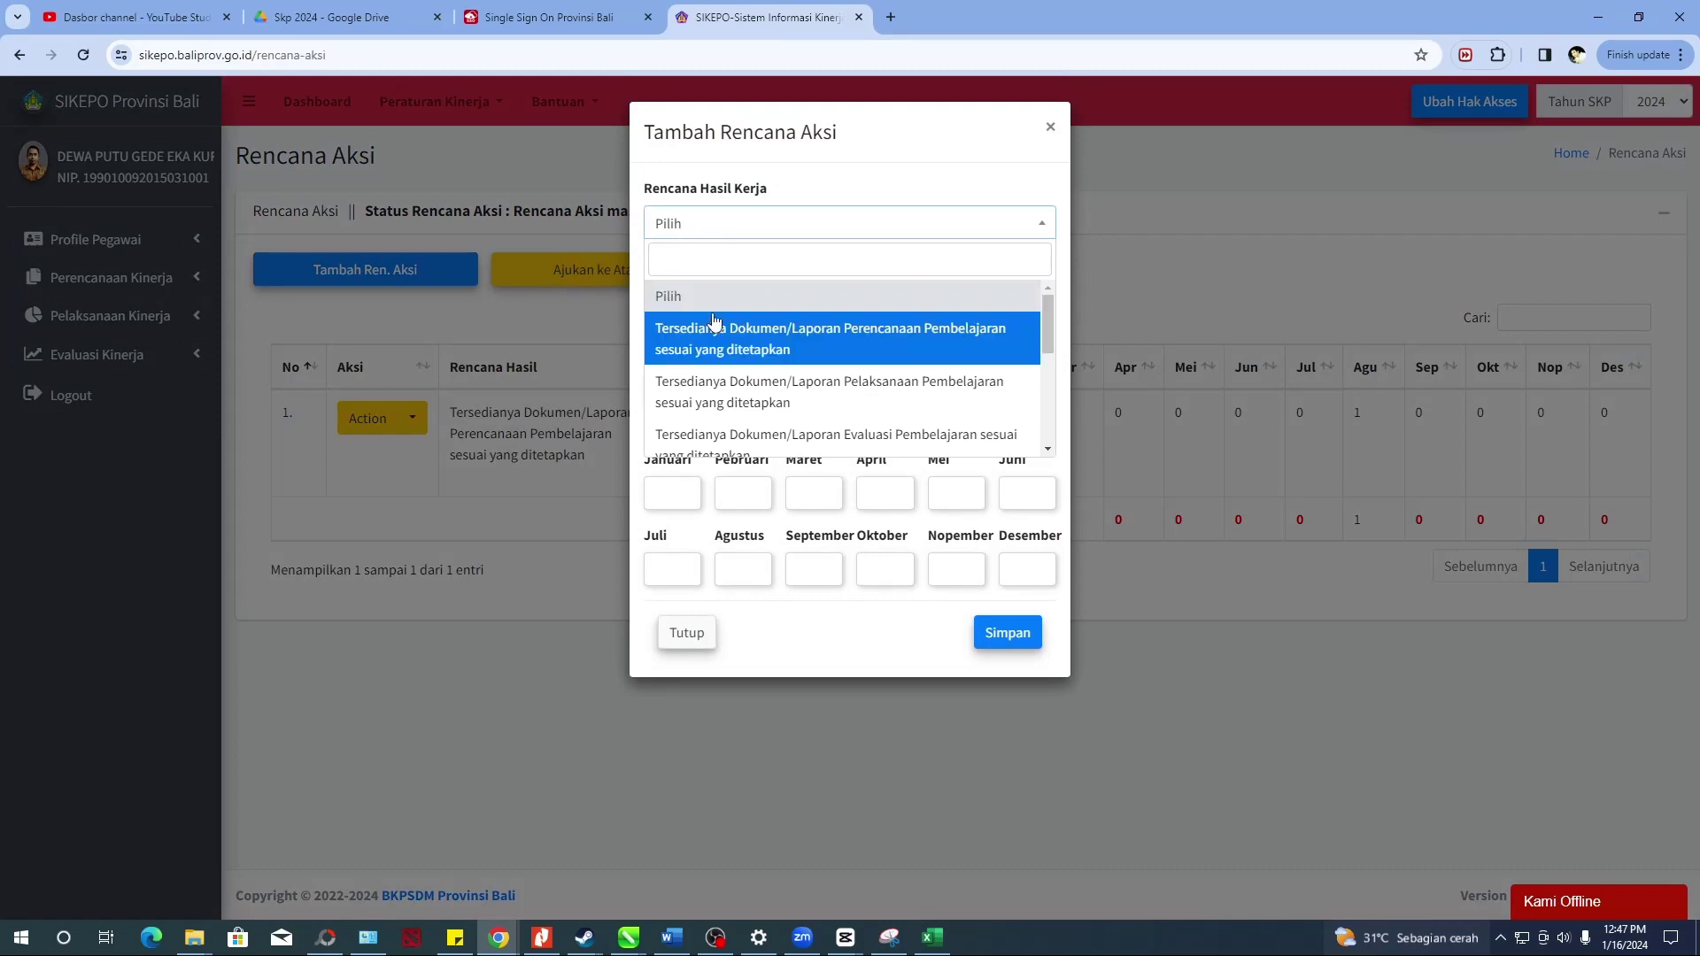
left_click(875, 398)
- Copy "Menyusun dokumen Pelaksanaan Pembelajaran sesuai yang ditetapkan" from cell I21 in Excel into SIKEPO's Rencana Aksi field and set Satuan to Dokumen
left_click(933, 937)
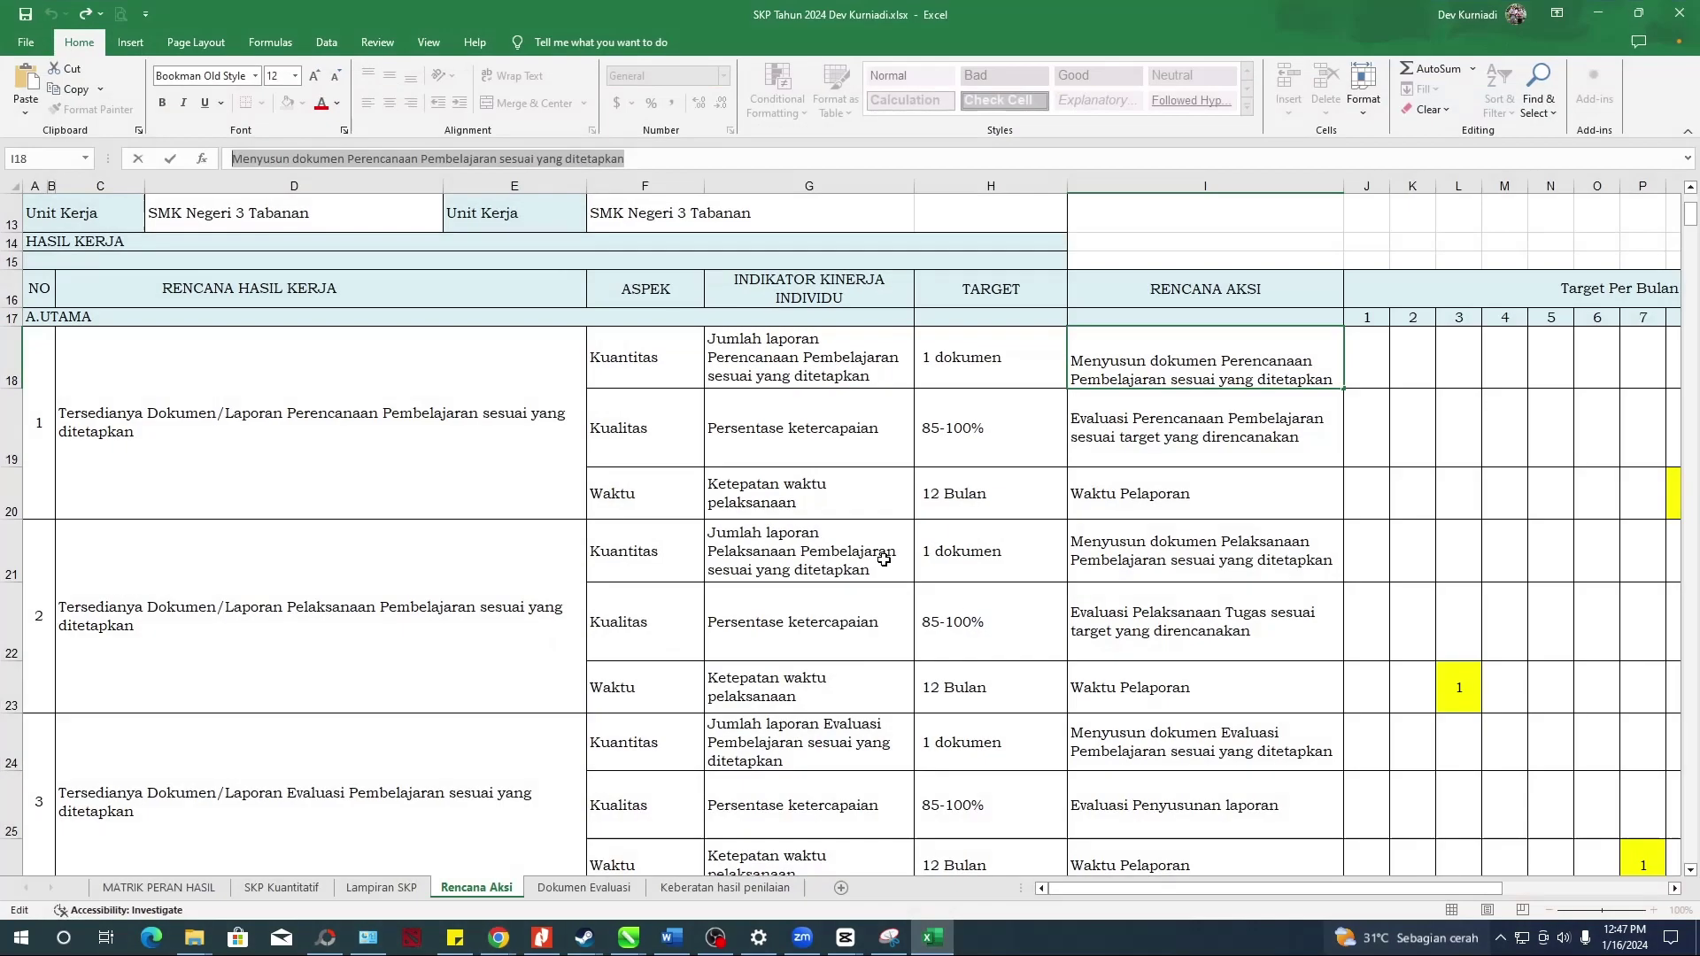
left_click(1148, 558)
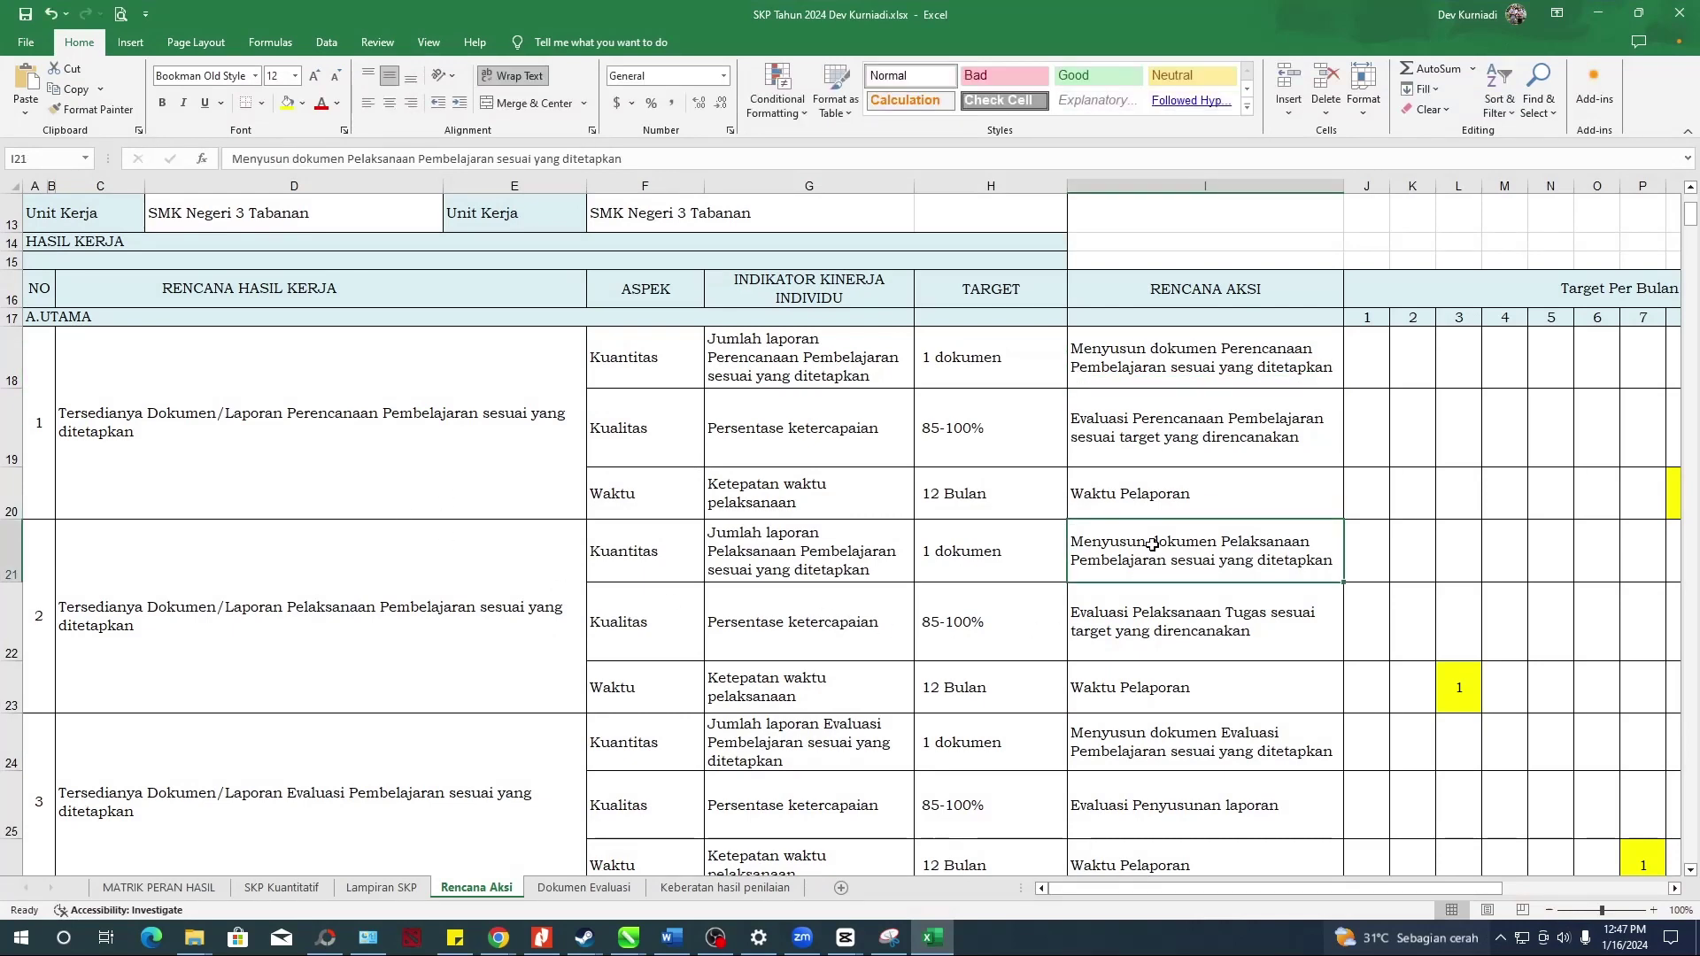
left_click_drag(649, 160, 232, 157)
right_click(254, 154)
left_click(276, 184)
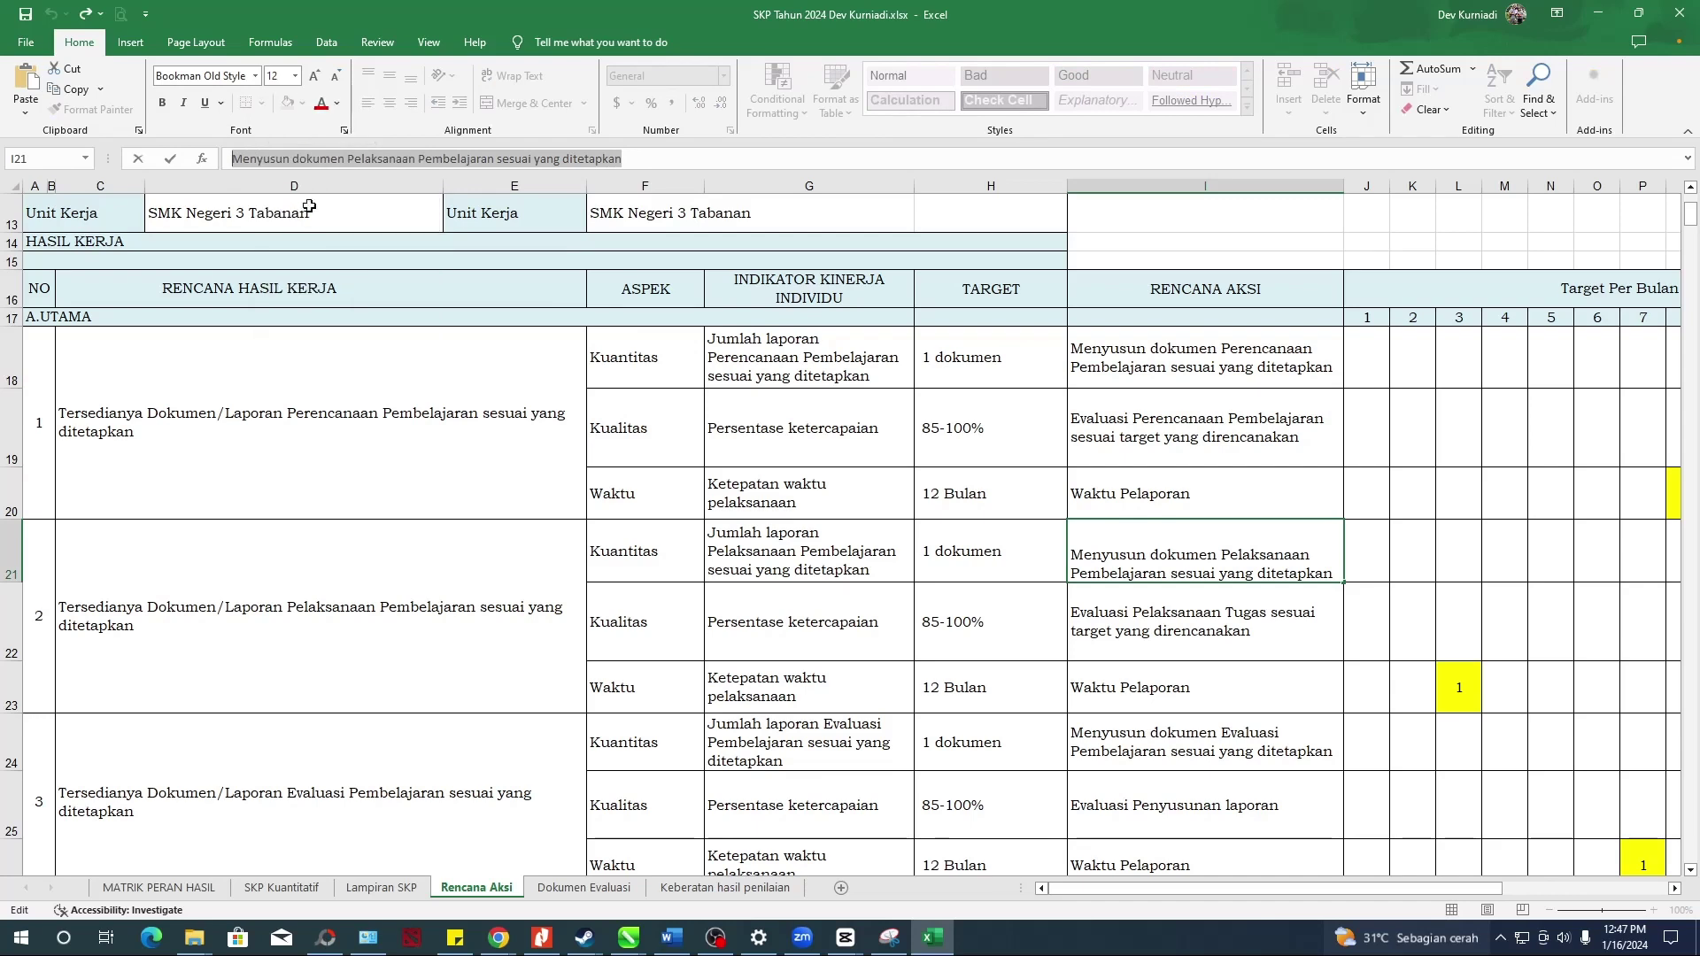
left_click(933, 937)
left_click(738, 327)
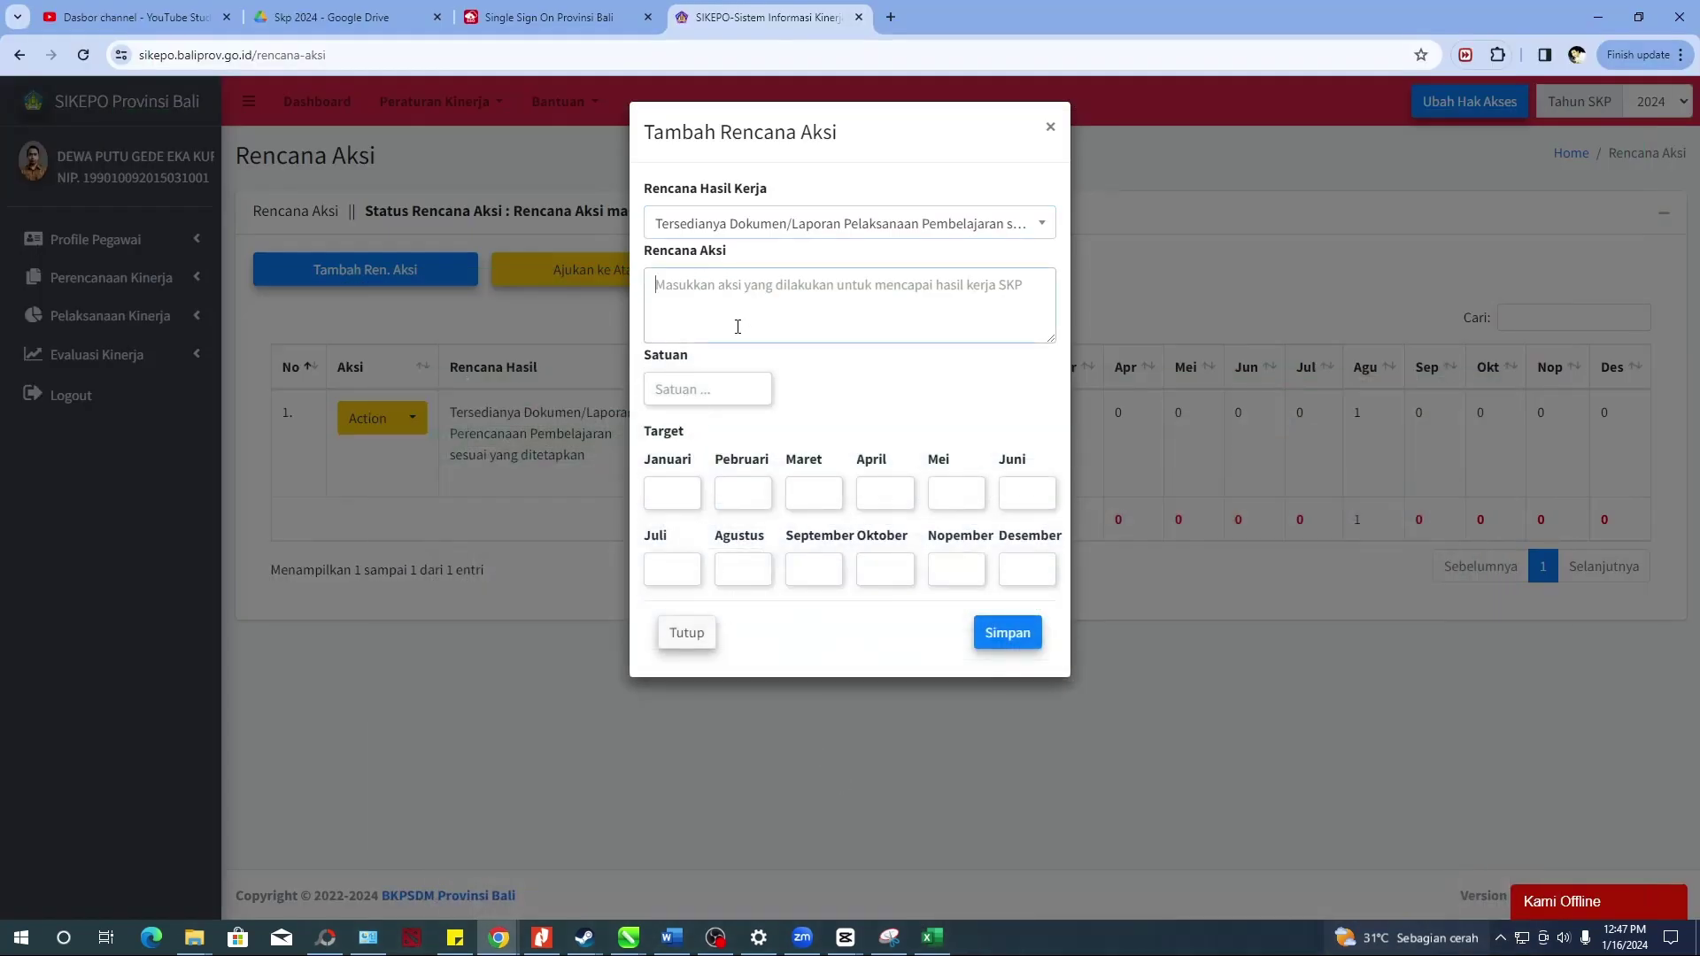
key("ctrl+v")
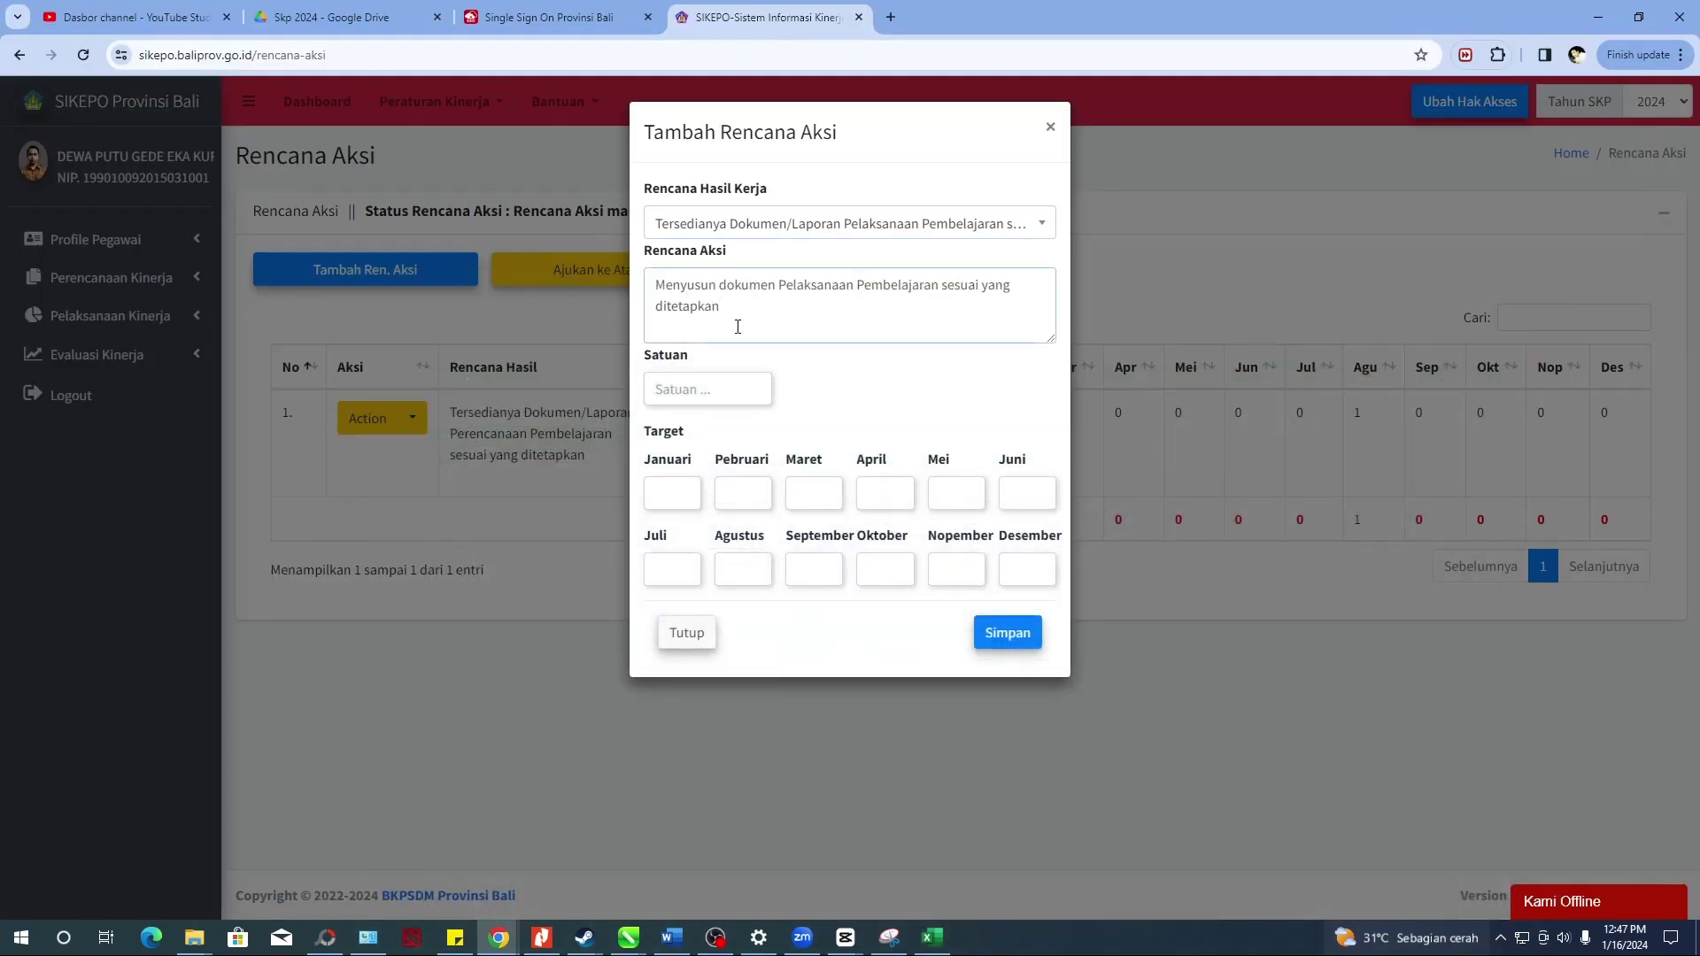
left_click(730, 379)
left_click(743, 529)
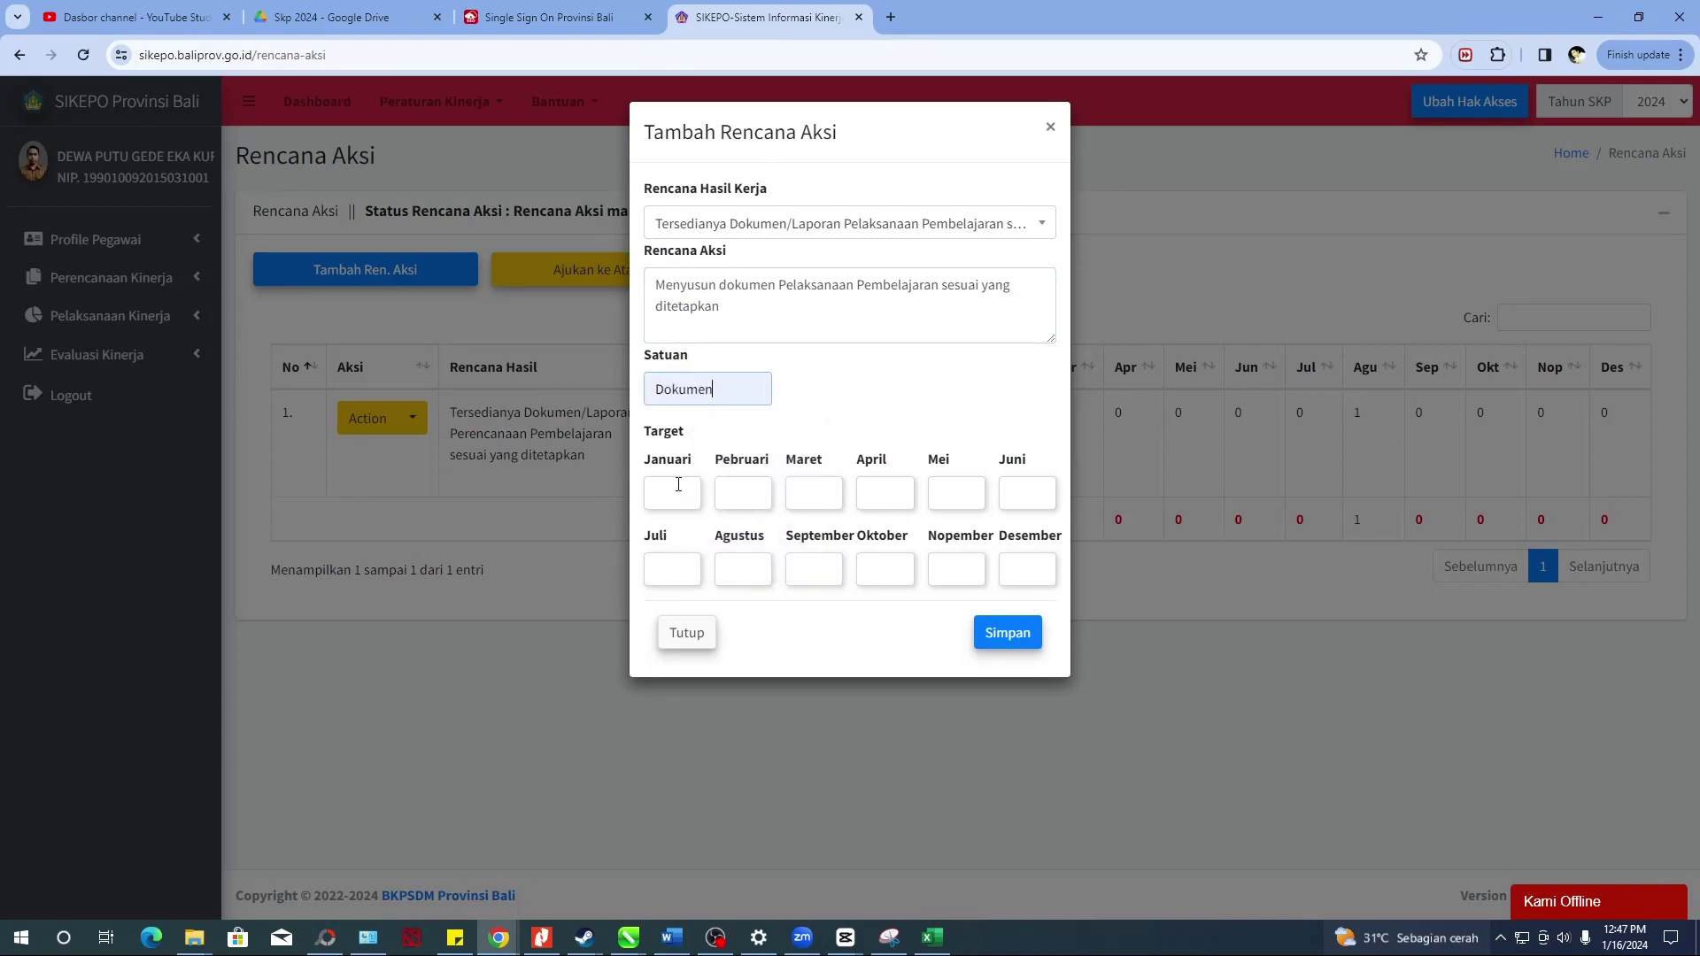
- Switch to the Excel workbook and locate the second entry's target month under Target Per Bulan in row 23
left_click(932, 937)
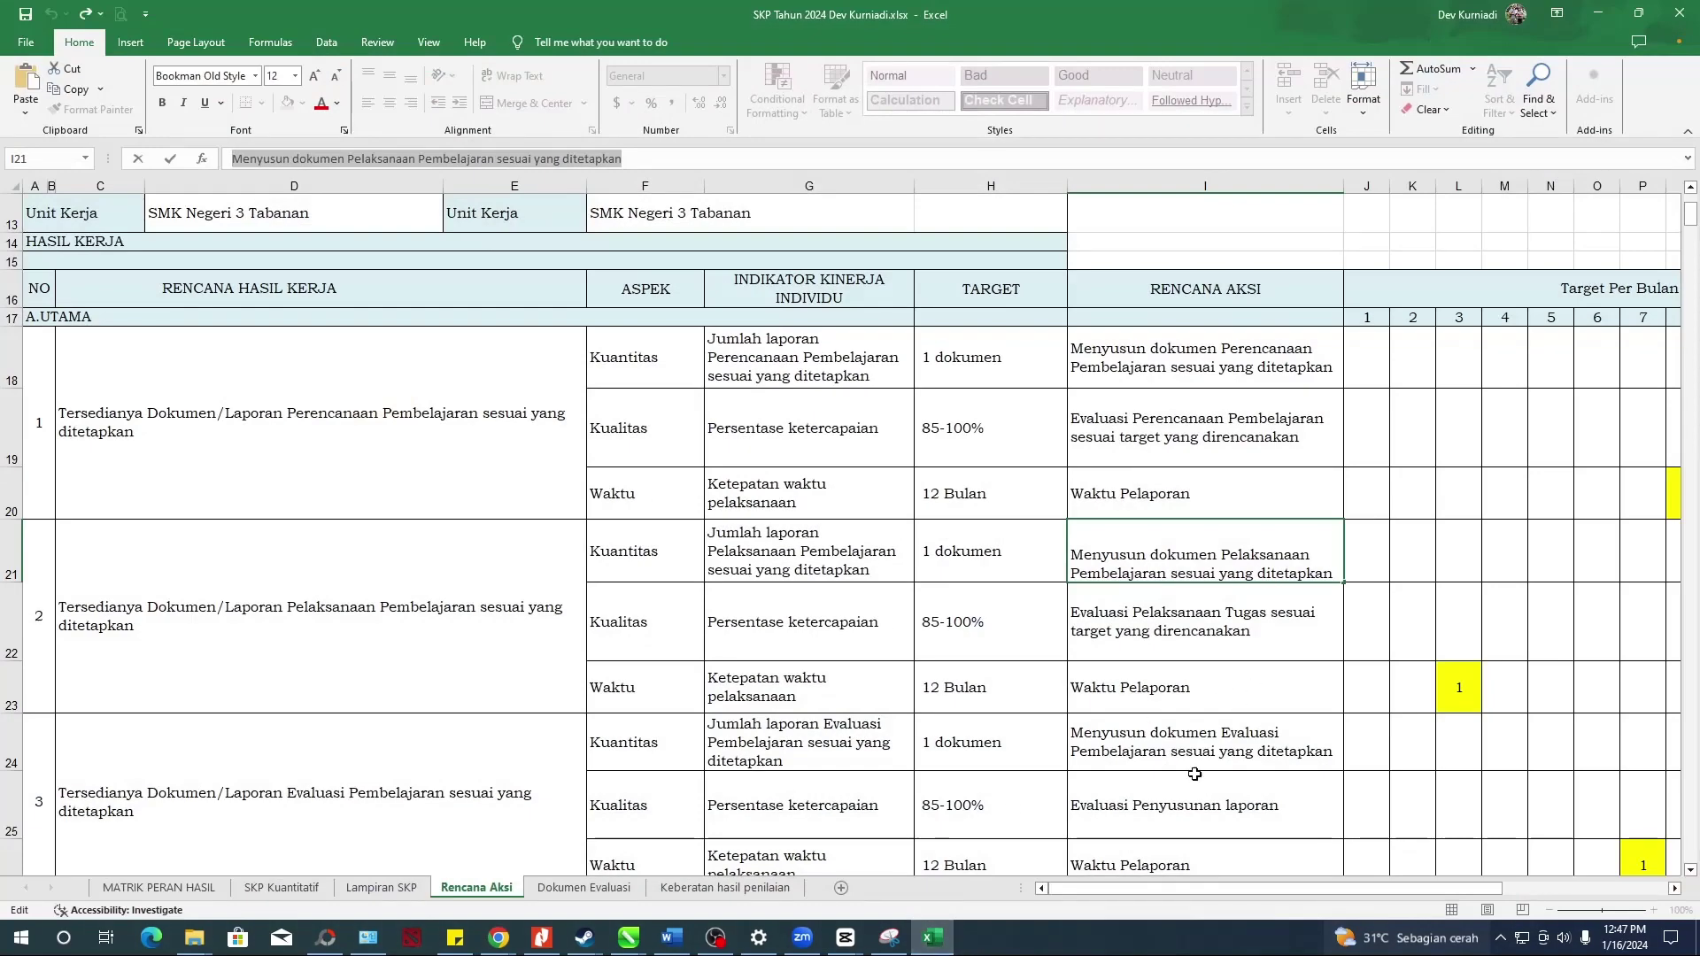
left_click_drag(1181, 890, 1297, 888)
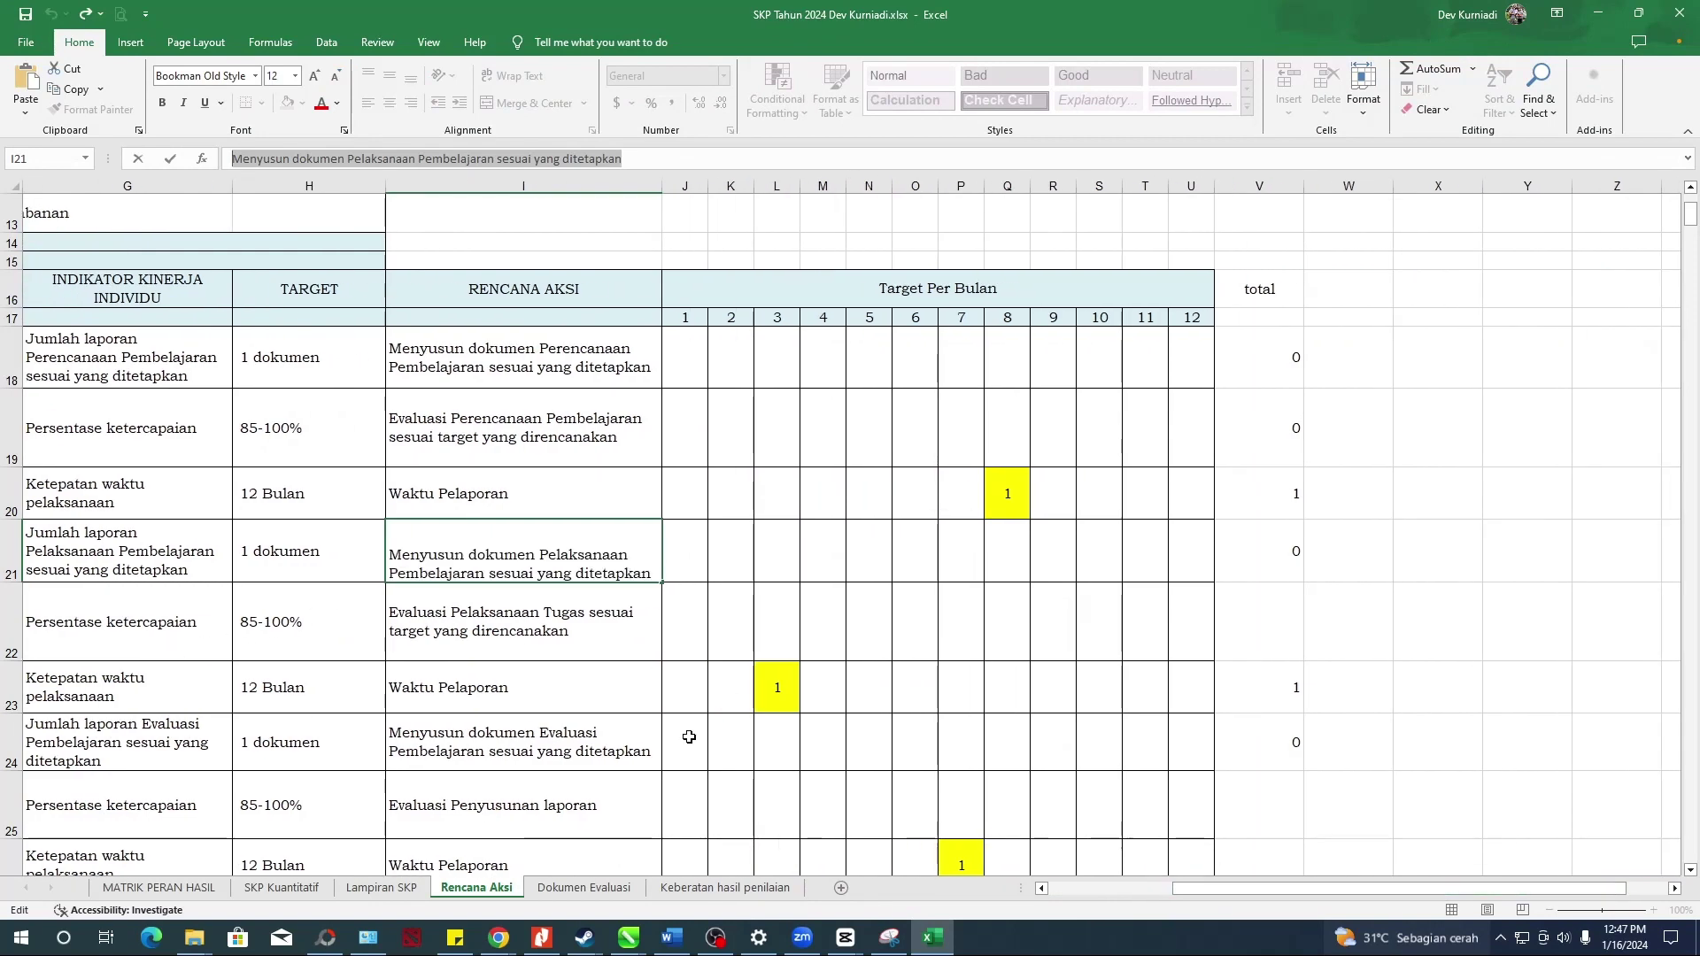
left_click(775, 693)
left_click_drag(1178, 902, 1093, 896)
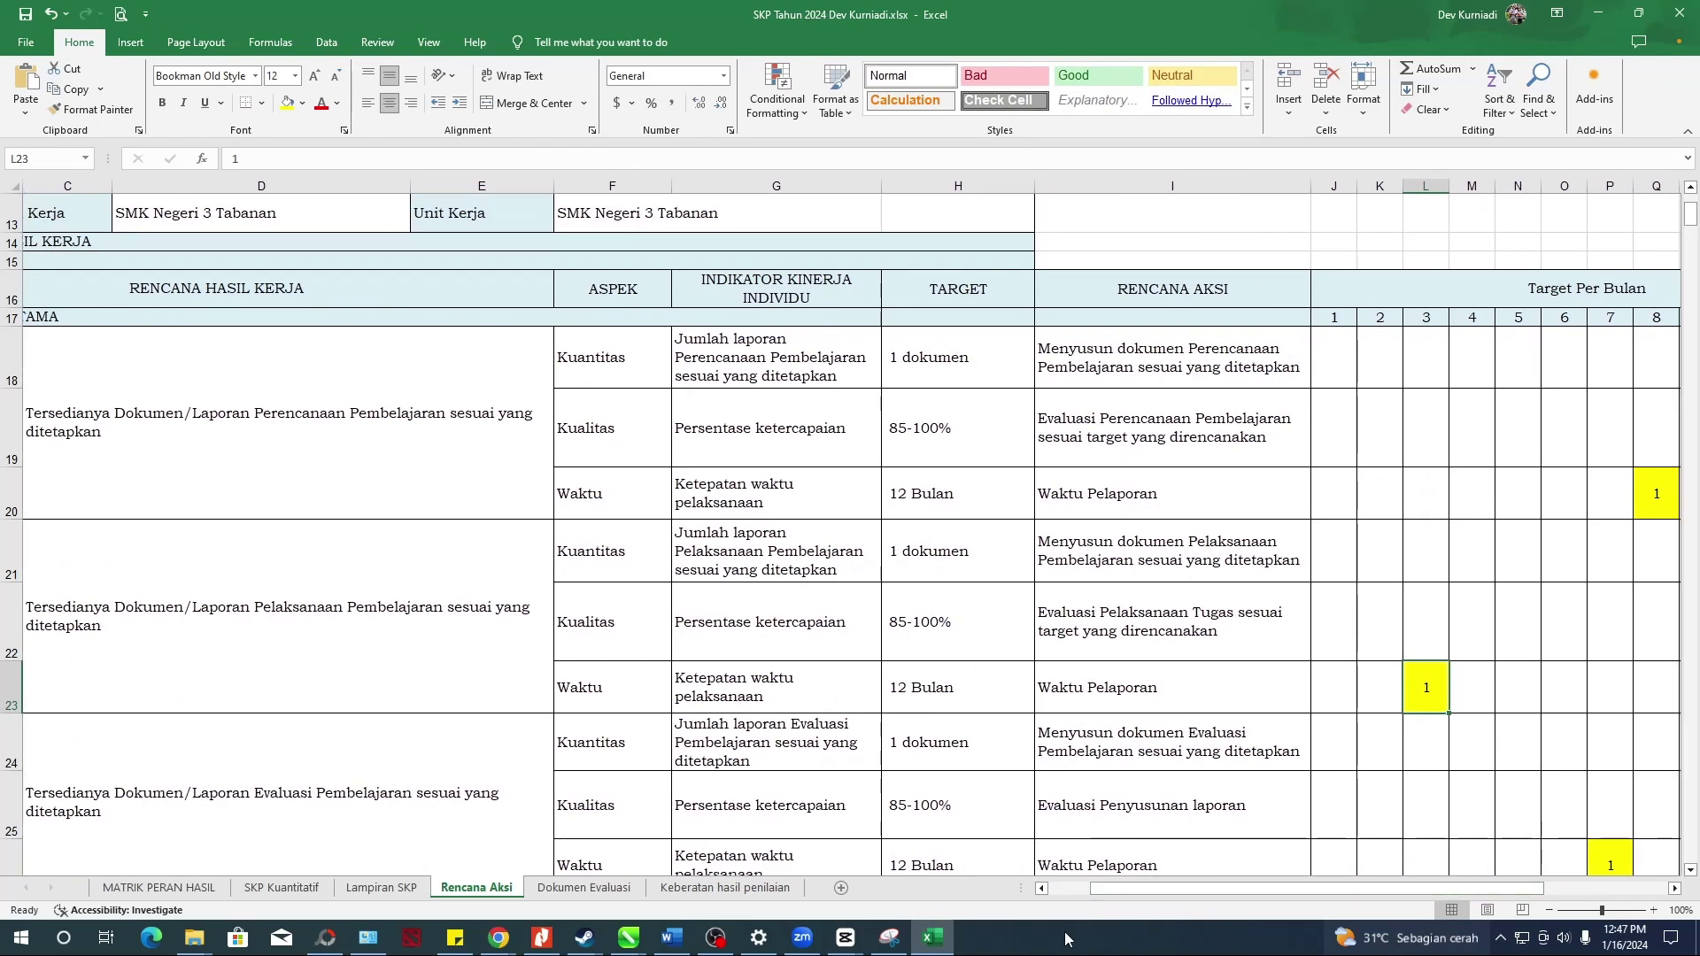
- Return to SIKEPO in Chrome and set the action plan's monthly target to 1 for Maret and 0 for every other month
left_click(933, 938)
left_click(683, 498)
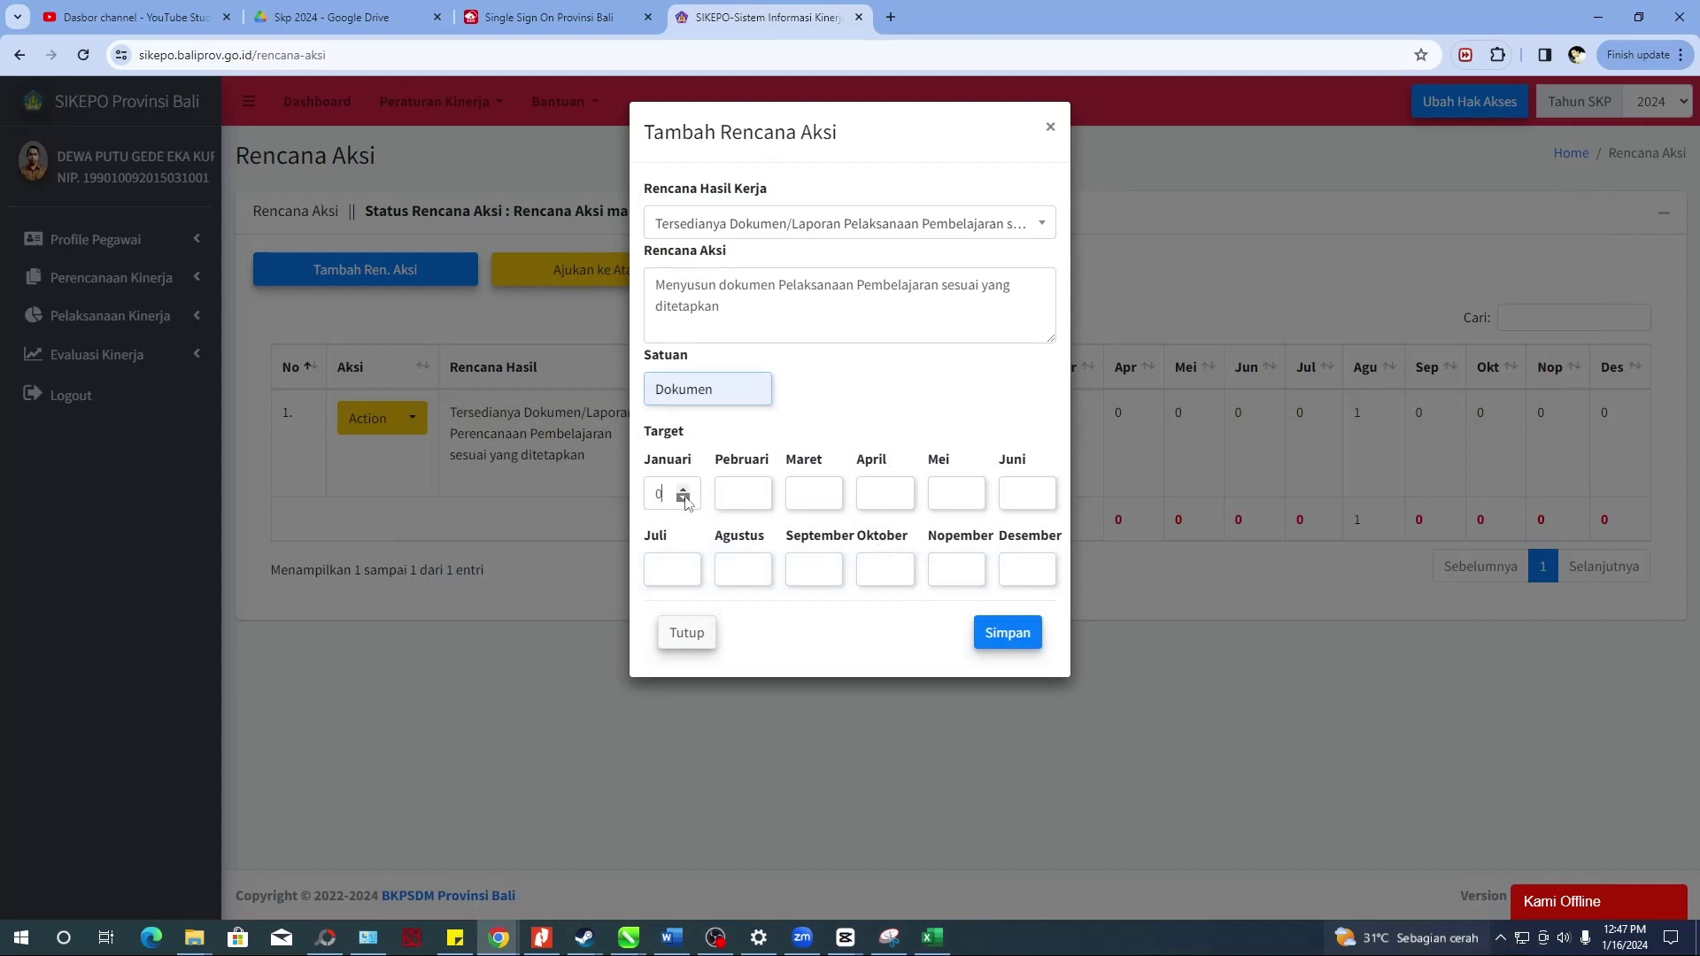
left_click(754, 498)
left_click(825, 490)
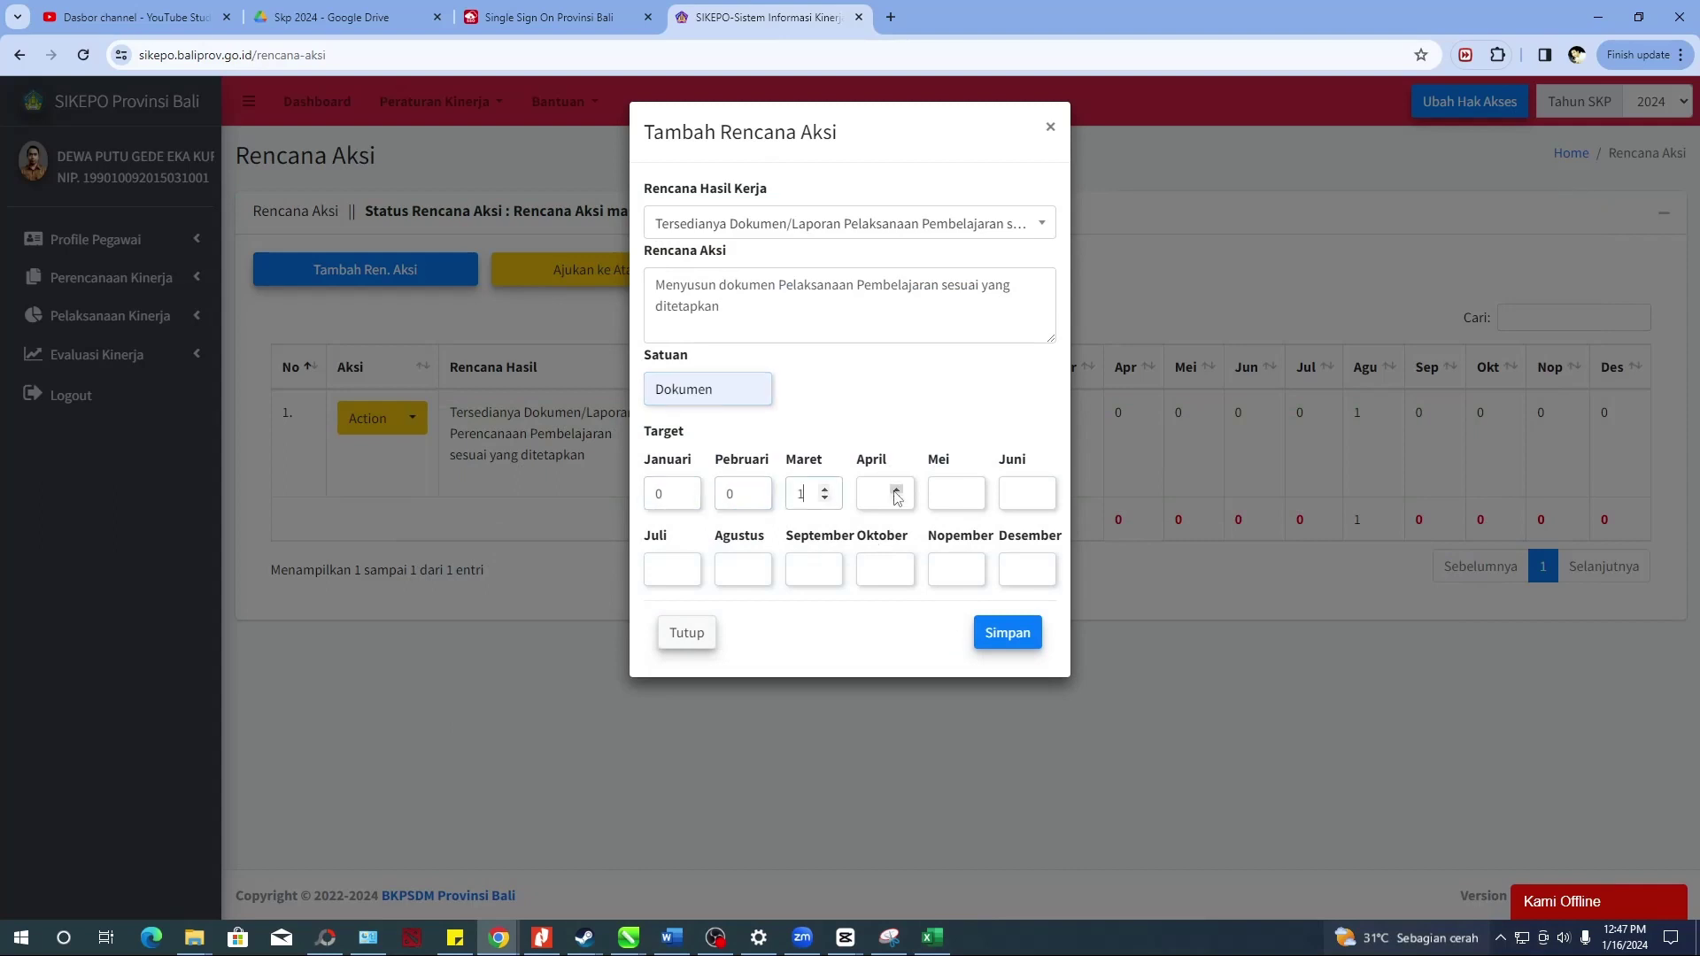
left_click(897, 497)
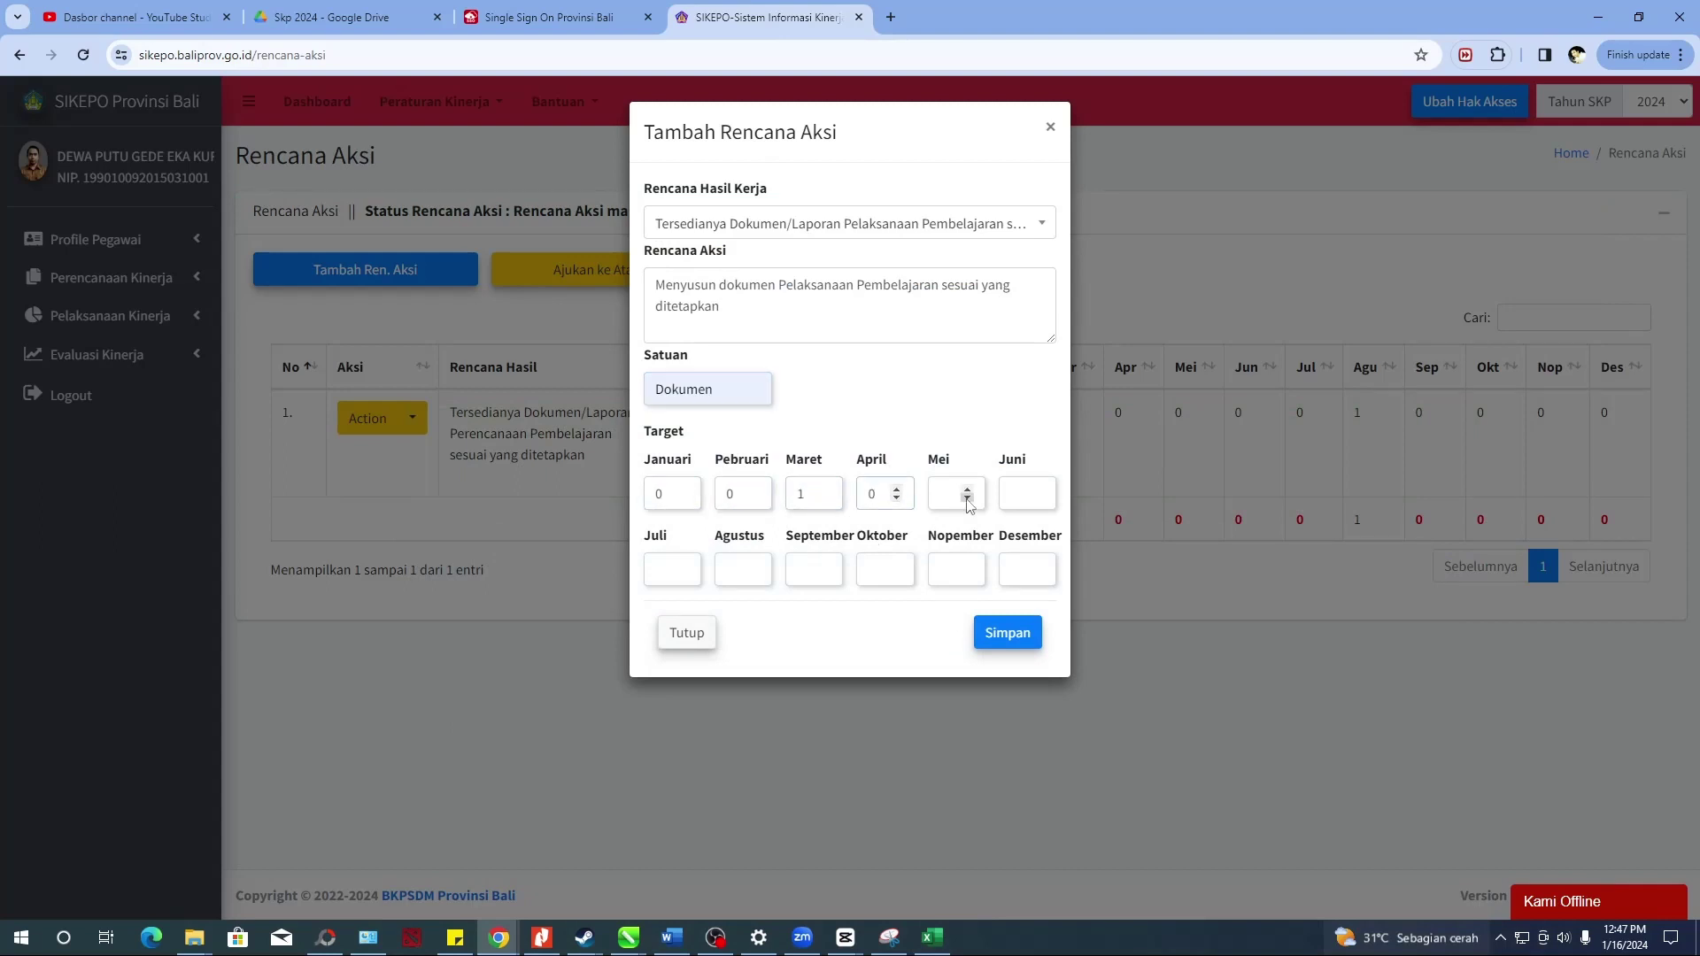
left_click(968, 498)
left_click(1037, 498)
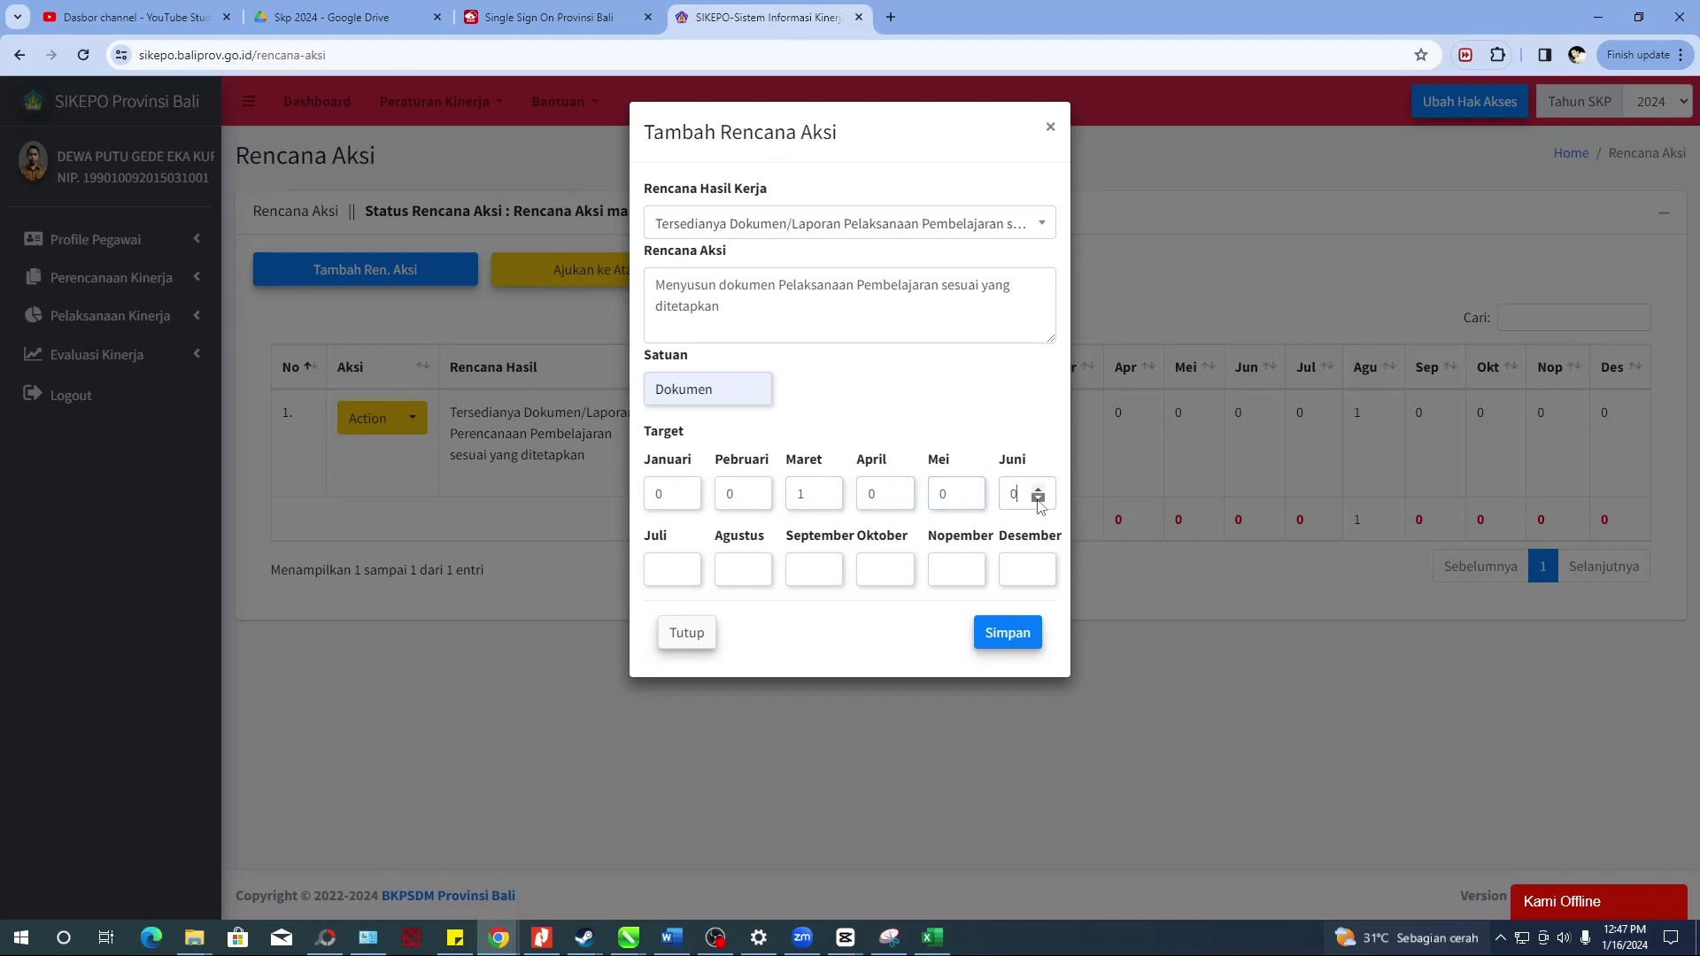
left_click(683, 574)
left_click(754, 574)
left_click(824, 574)
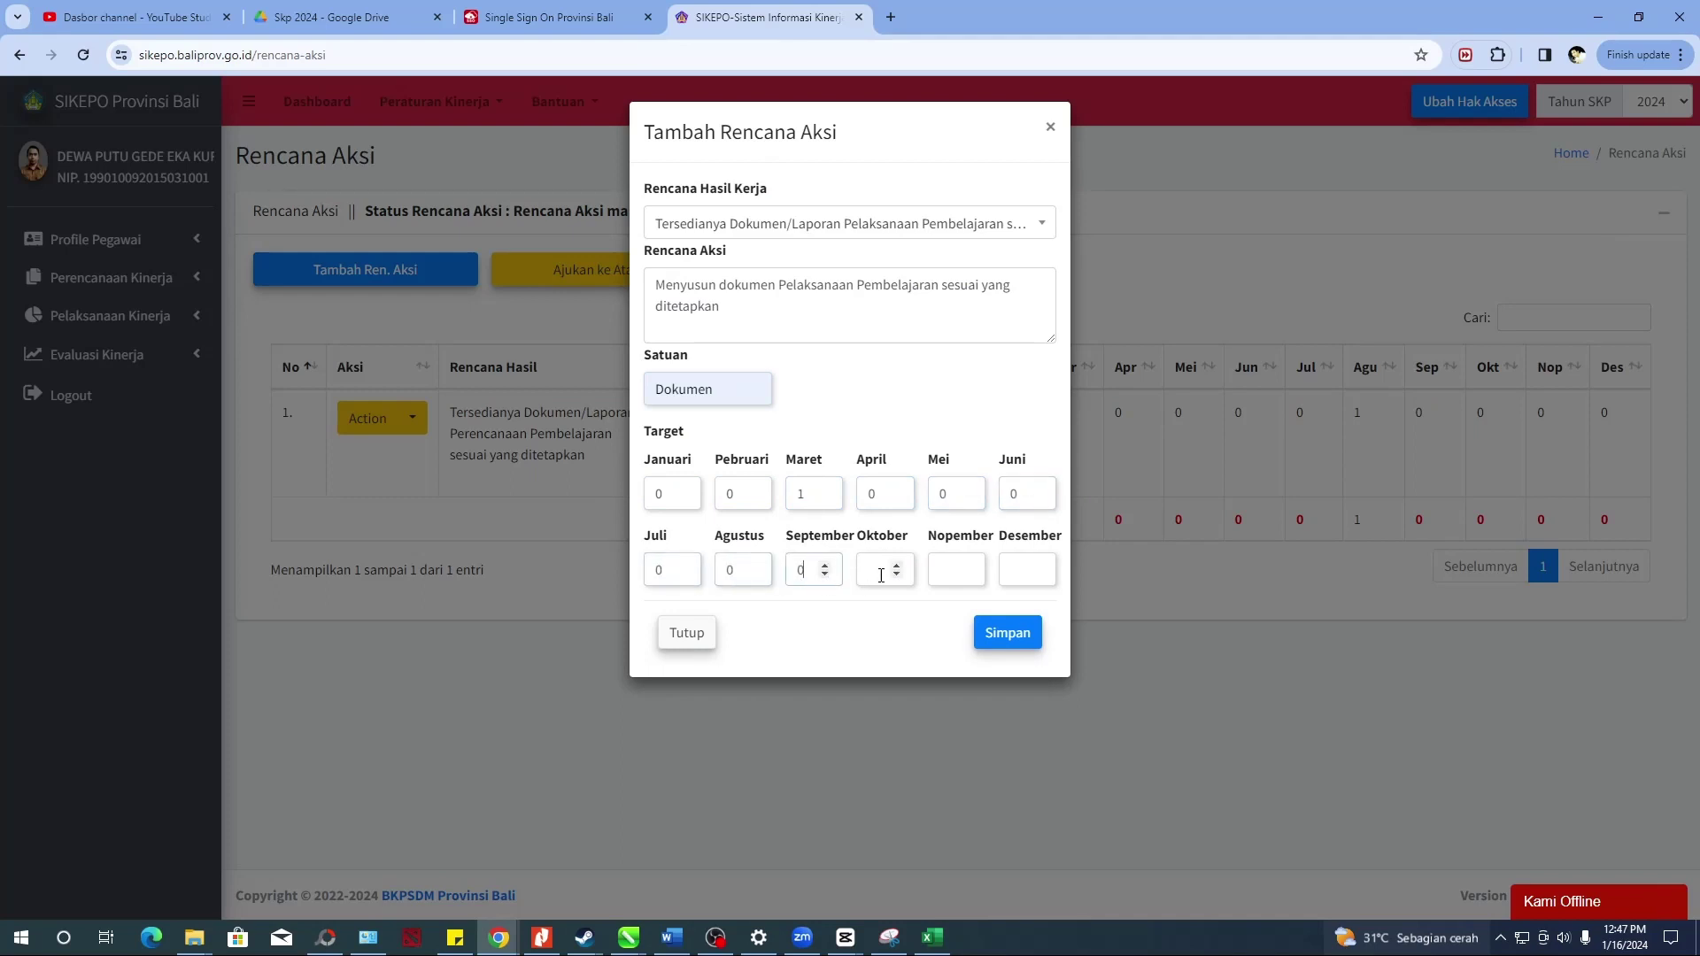
left_click(897, 573)
left_click(968, 574)
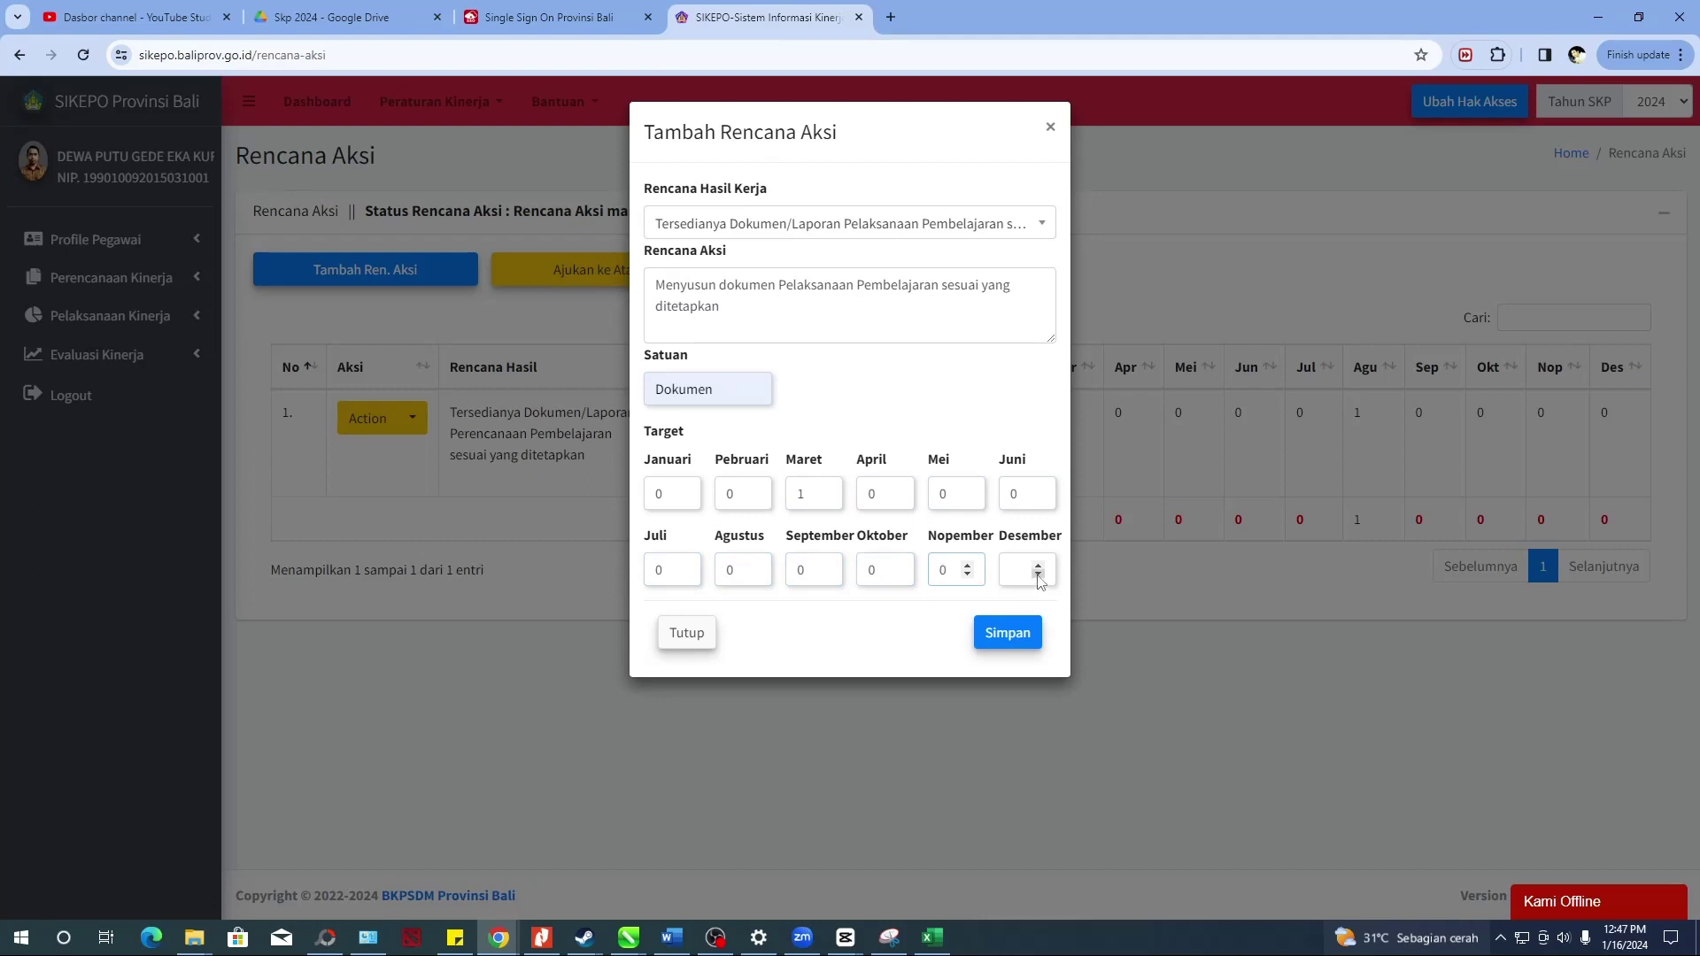
left_click(1038, 574)
- Save the Pelaksanaan Pembelajaran action plan, close the success message and check the Maret and Agustus totals in the table
left_click(996, 639)
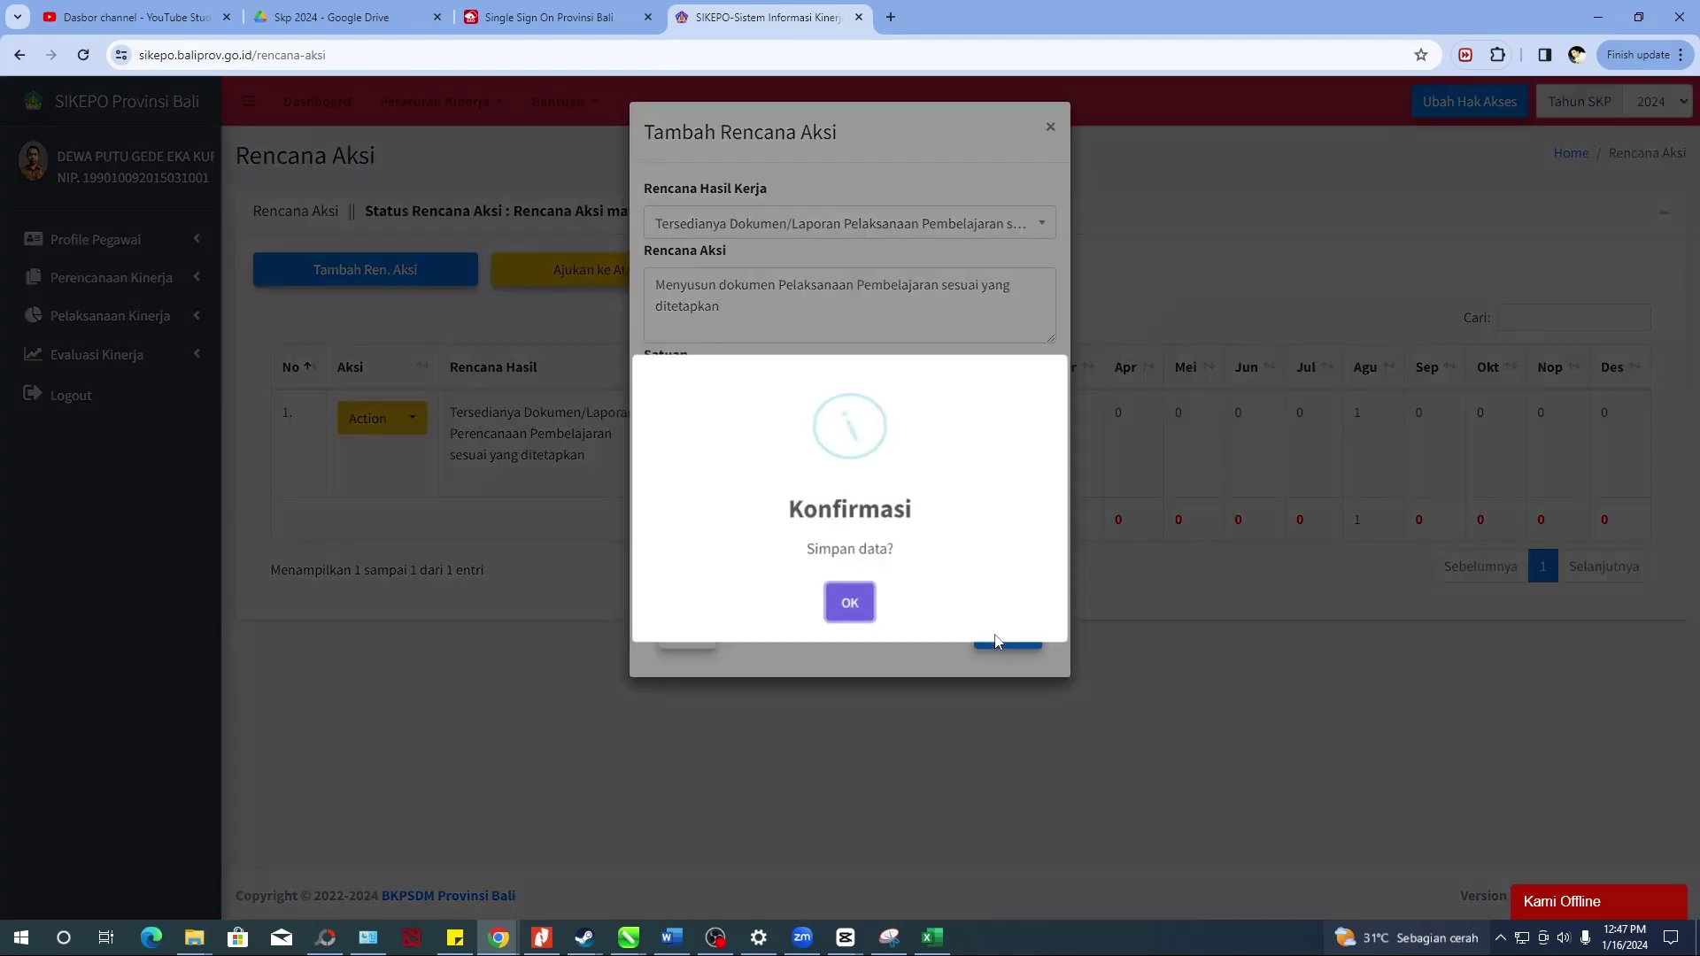
left_click(850, 602)
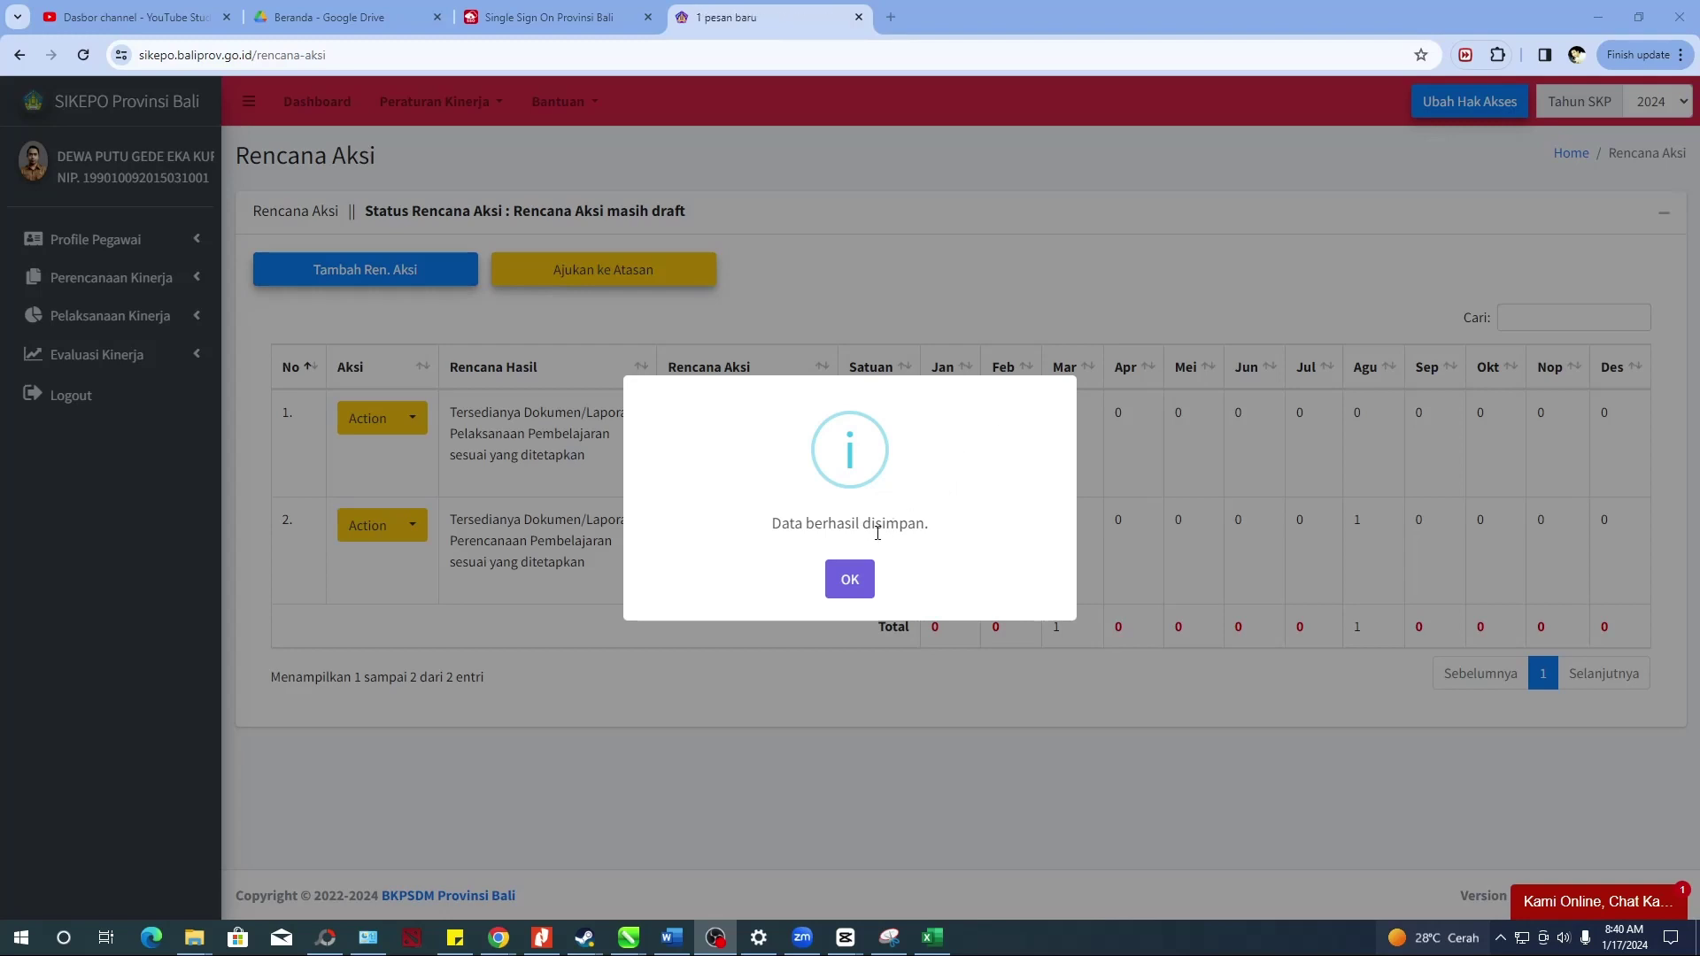
left_click(850, 584)
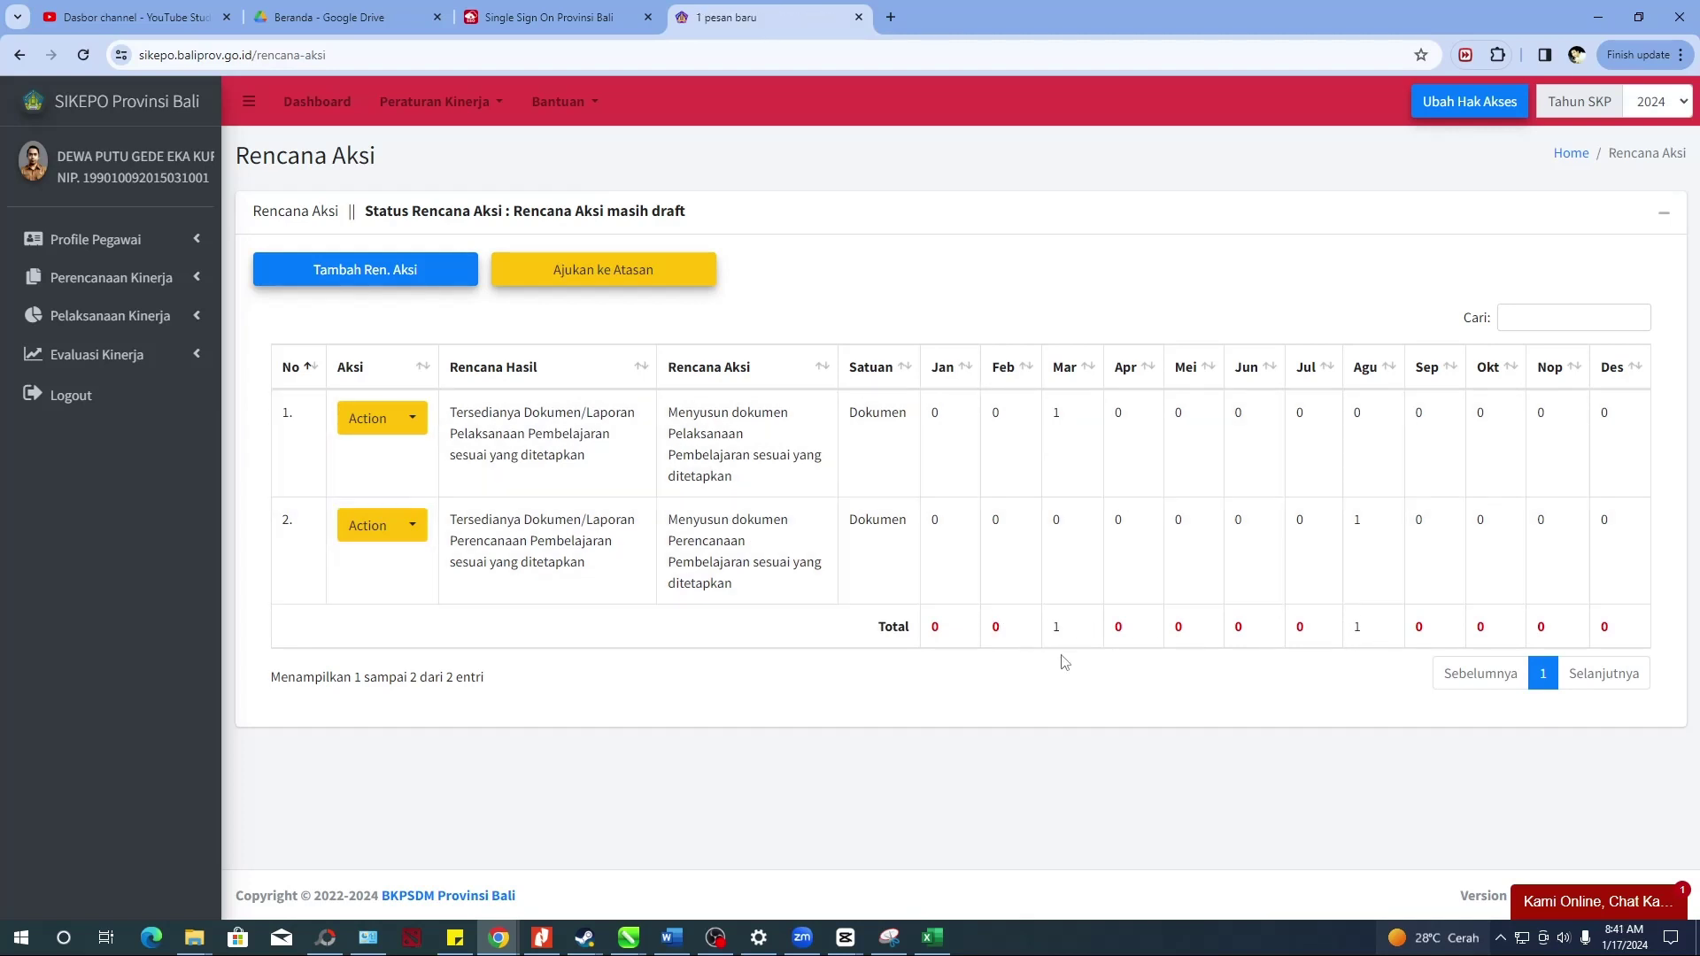
double_click(1358, 627)
double_click(1057, 627)
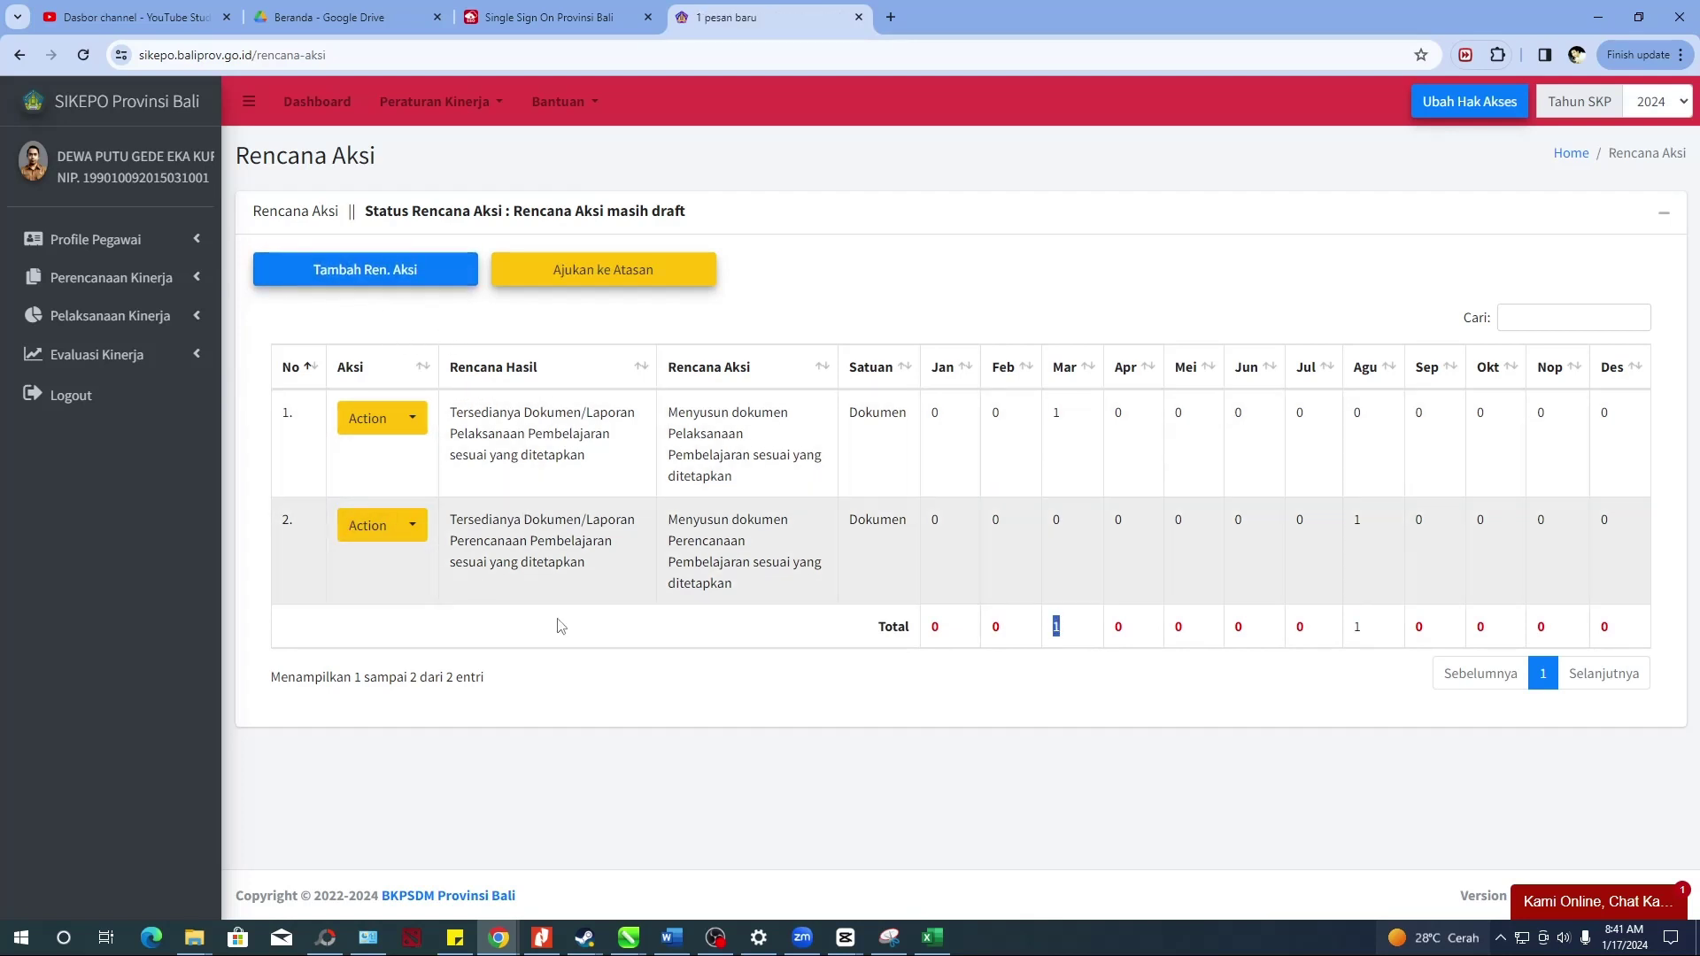
- Compare the Rencana Hasil Kerja entries in the Excel workbook with the Rencana Aksi table in SIKEPO
left_click(933, 937)
scroll(280, 457, "down", 1)
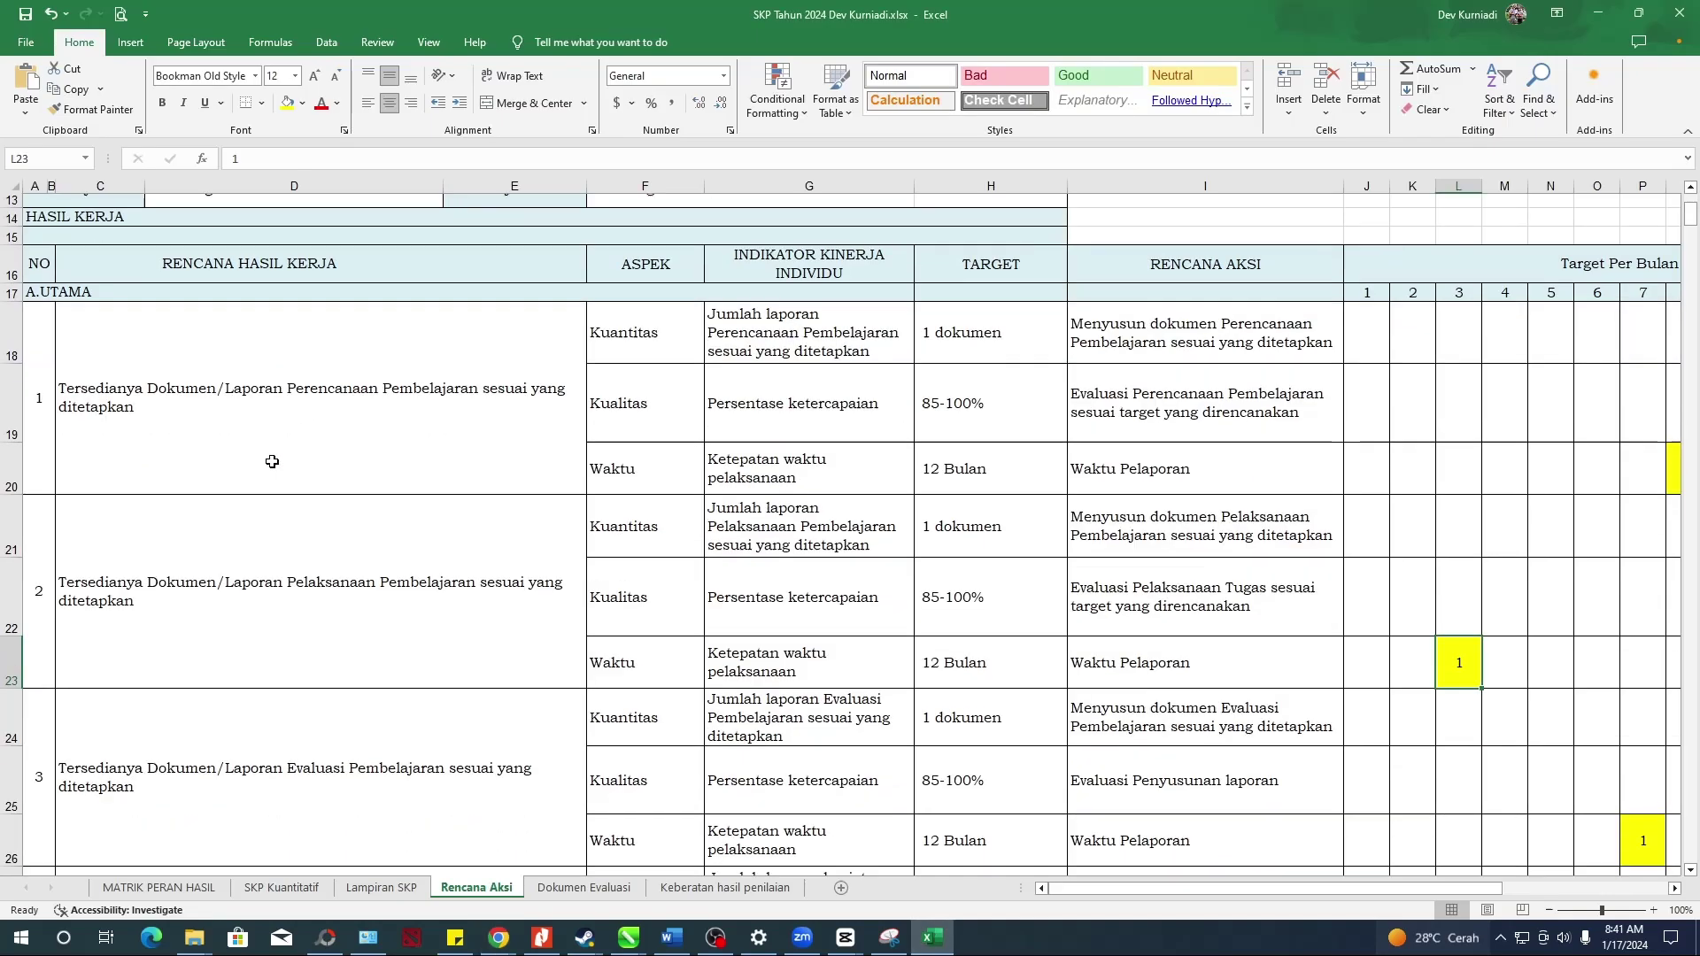
left_click(932, 939)
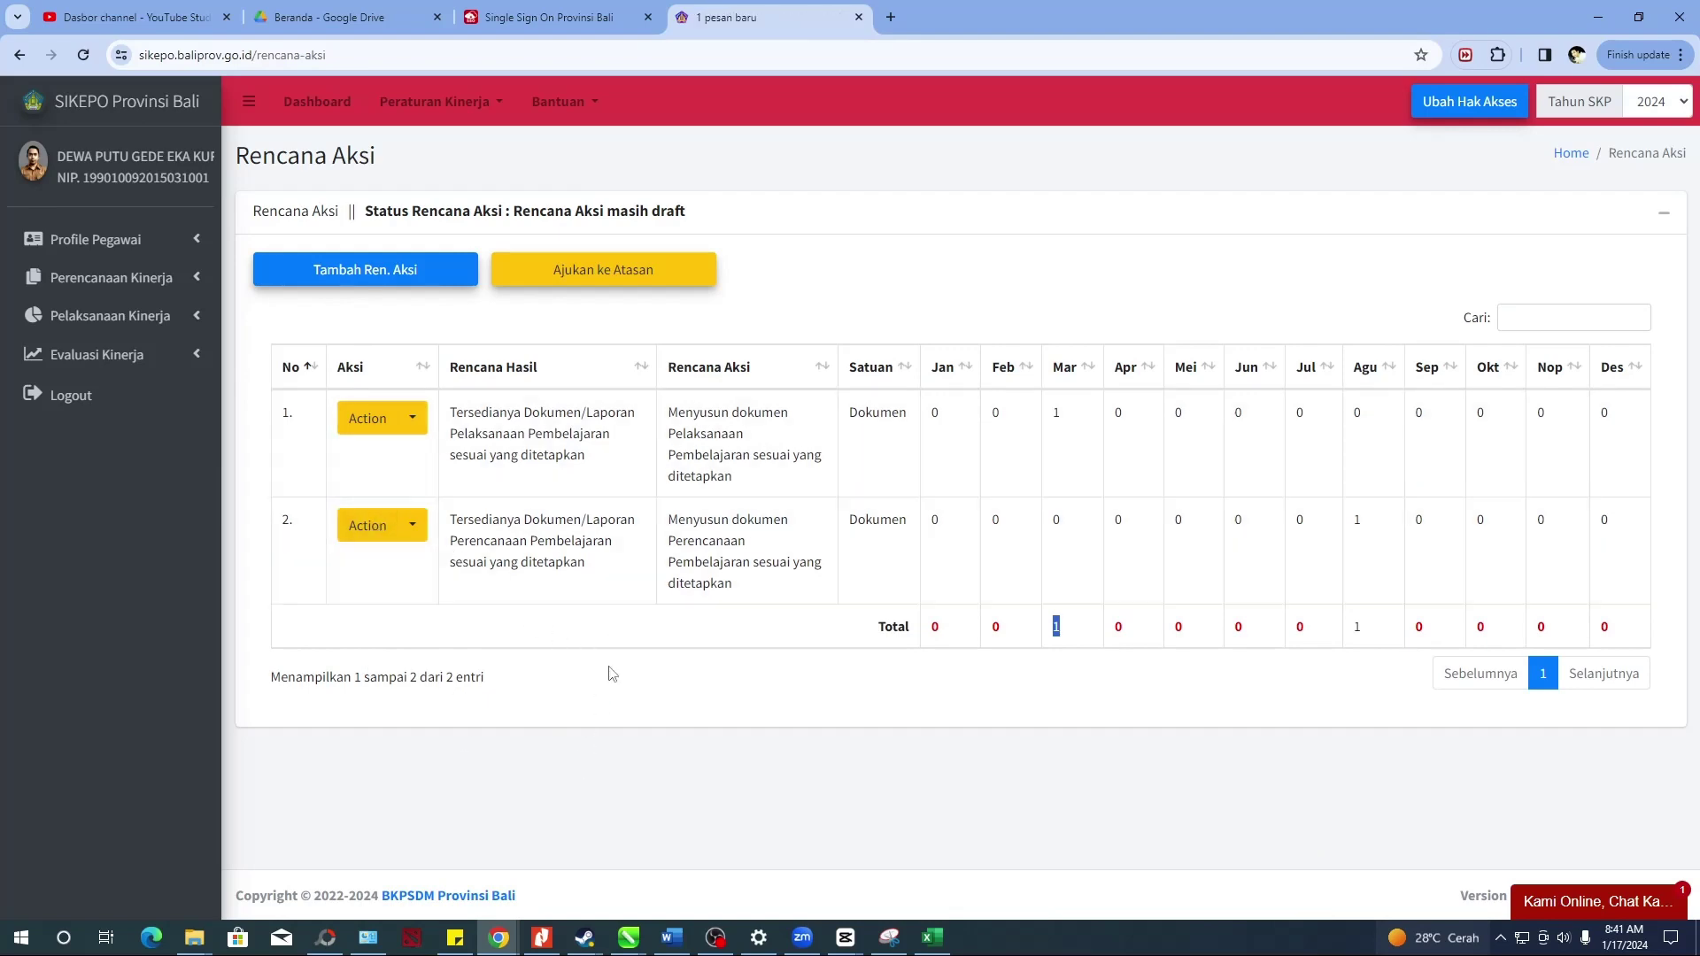
mouse_move(941, 937)
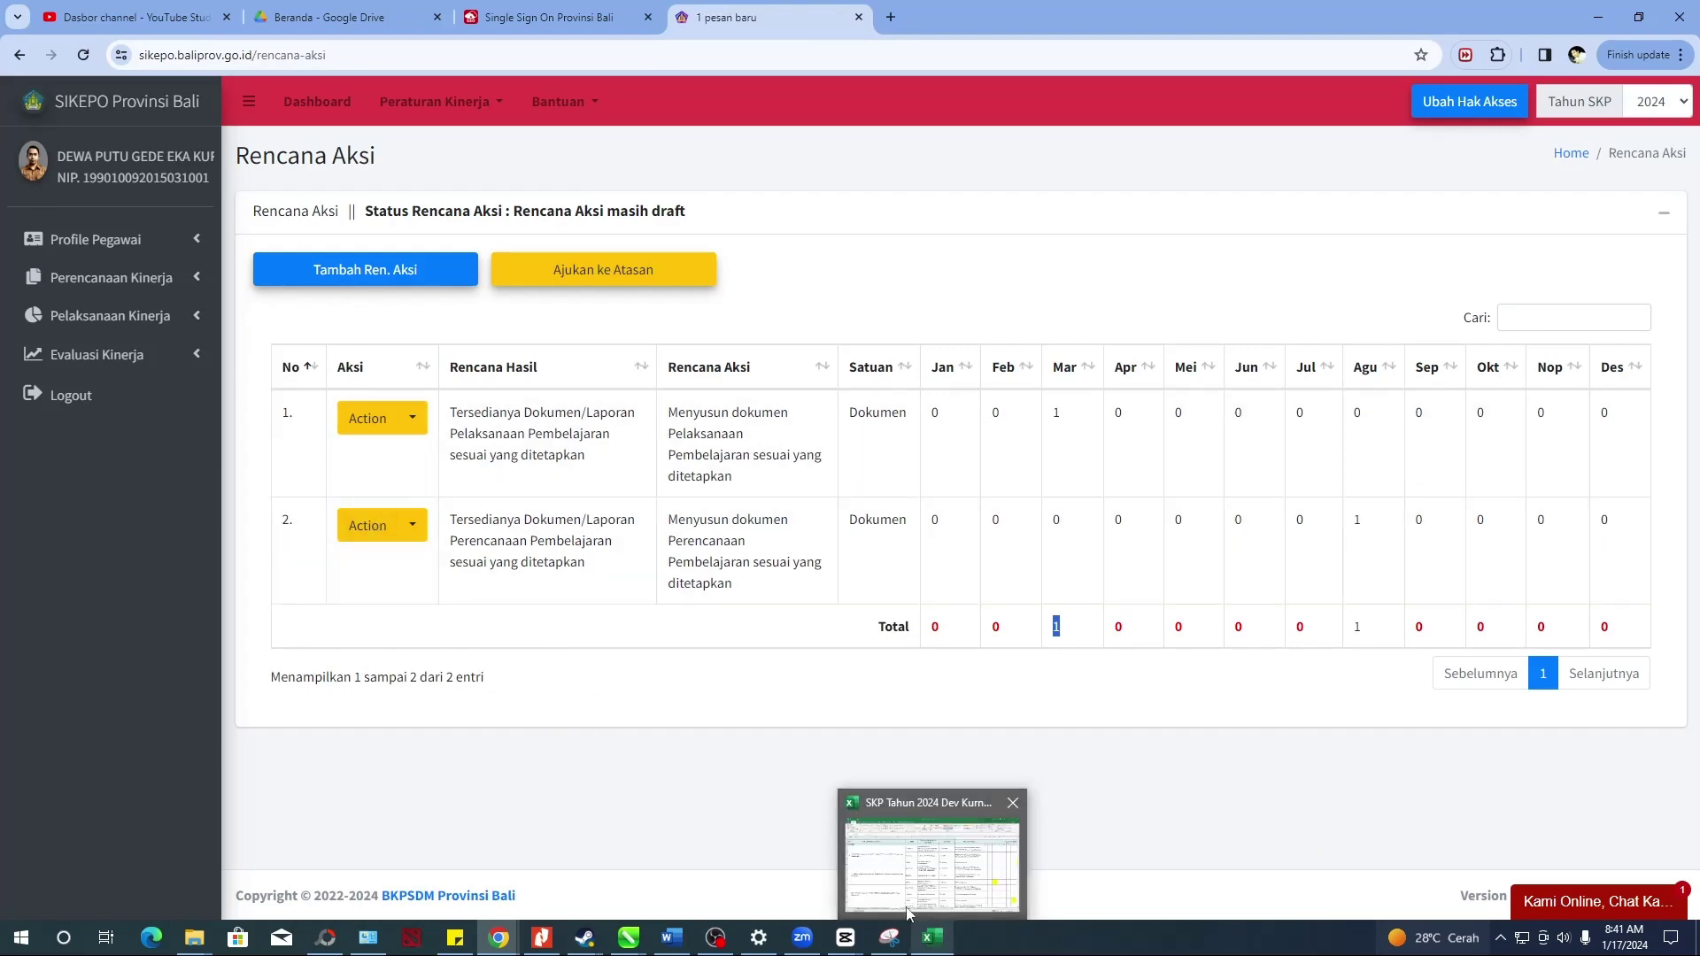
left_click(907, 896)
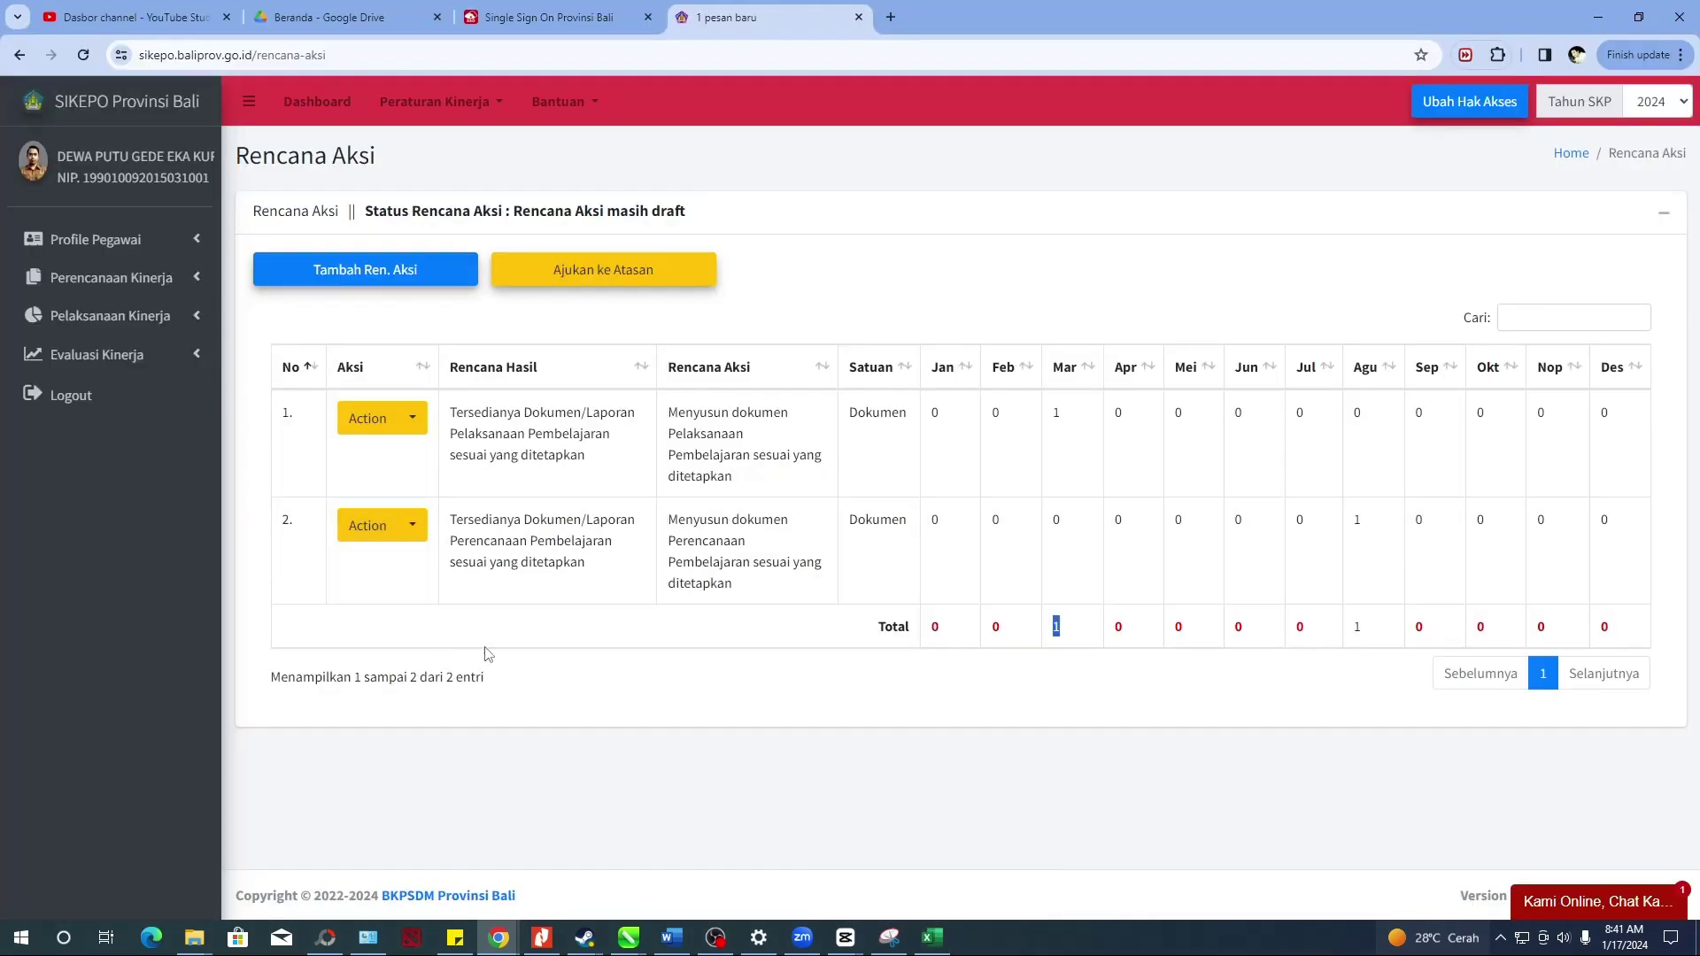
left_click(604, 695)
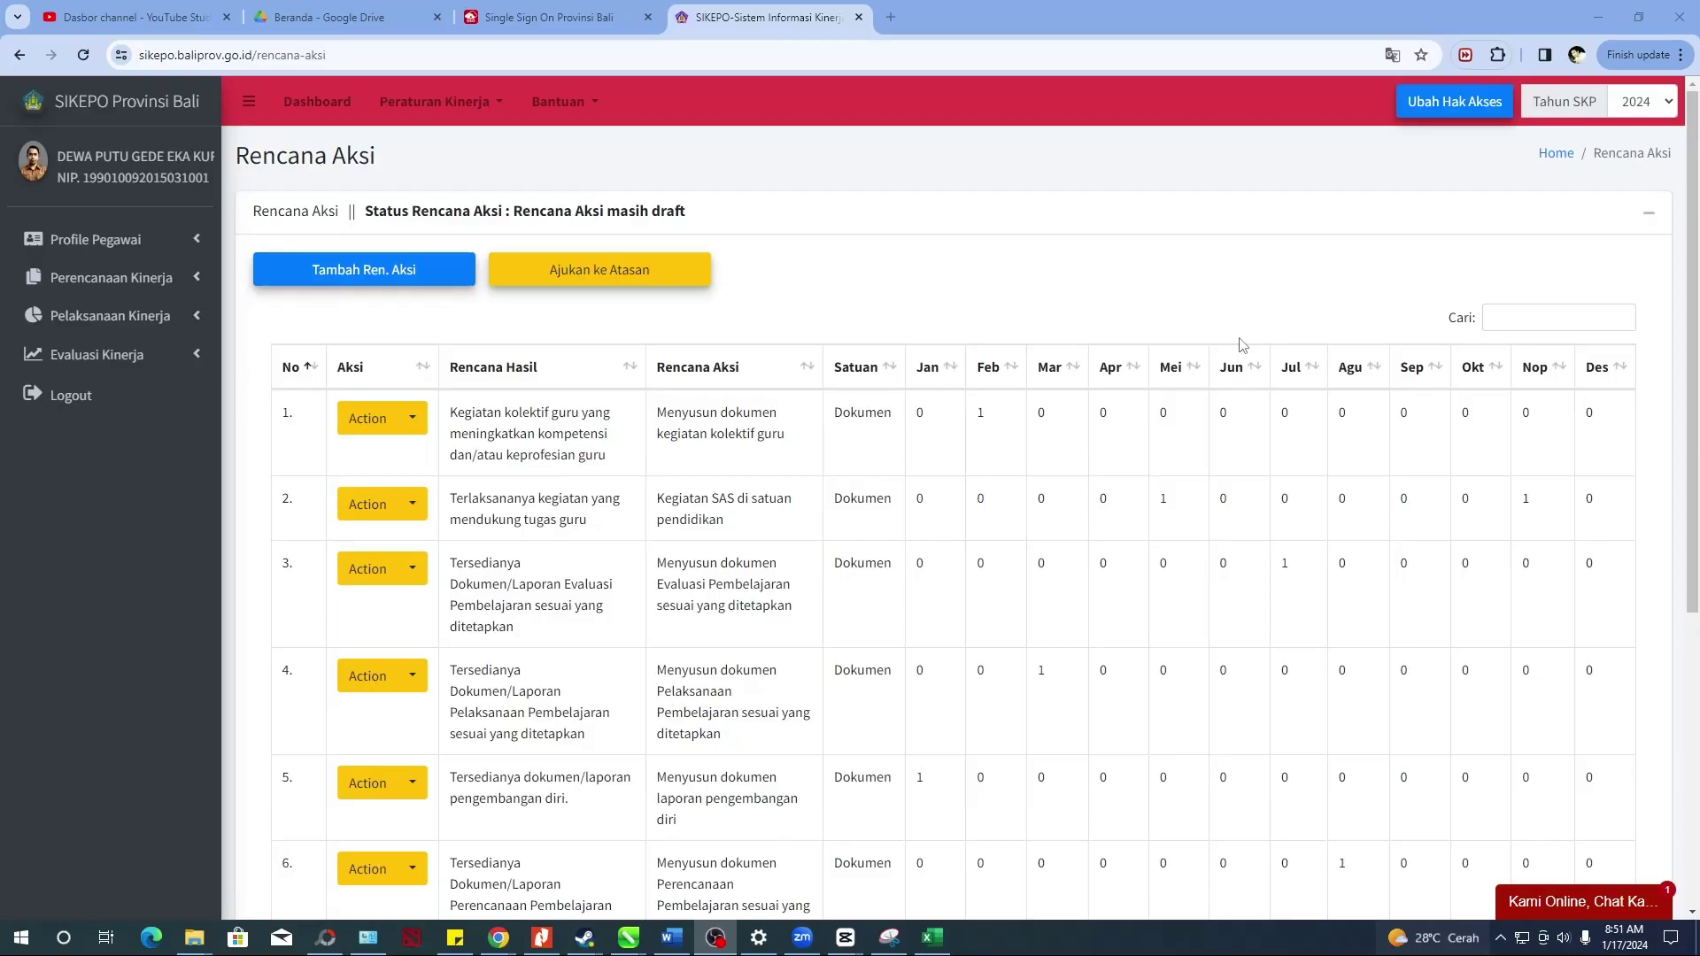
- Examine all entries in the SIKEPO Rencana Aksi table, including their units, monthly targets and the Total row
scroll(1033, 448, "down", 3)
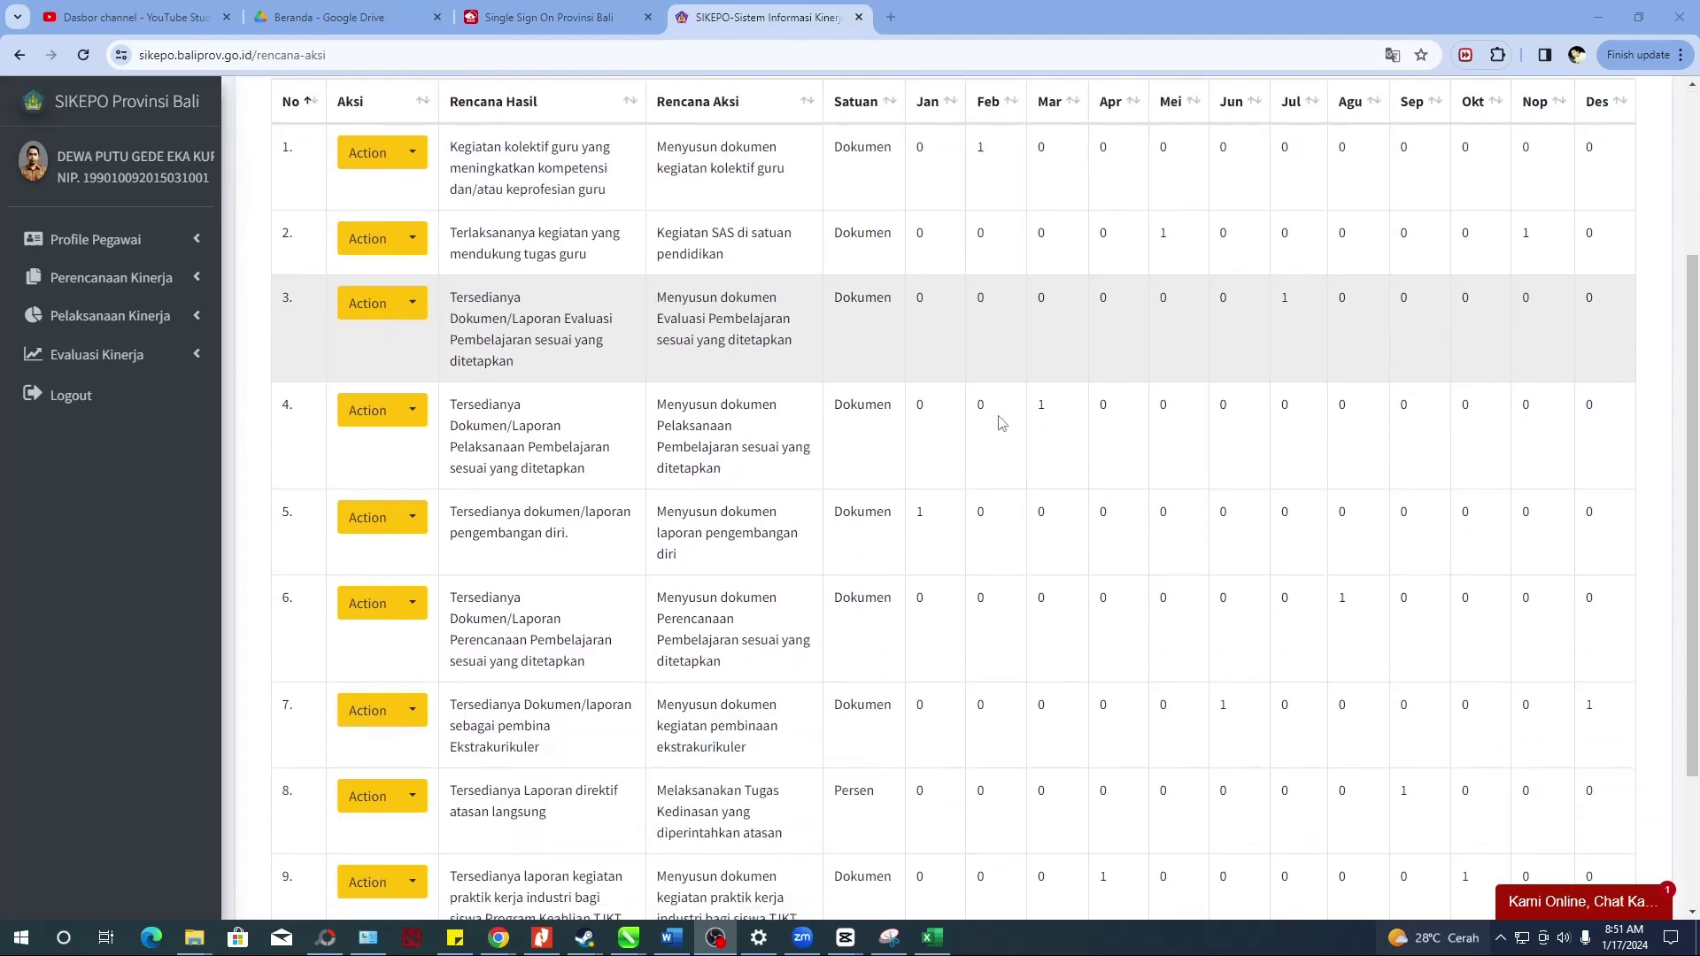
scroll(805, 421, "up", 3)
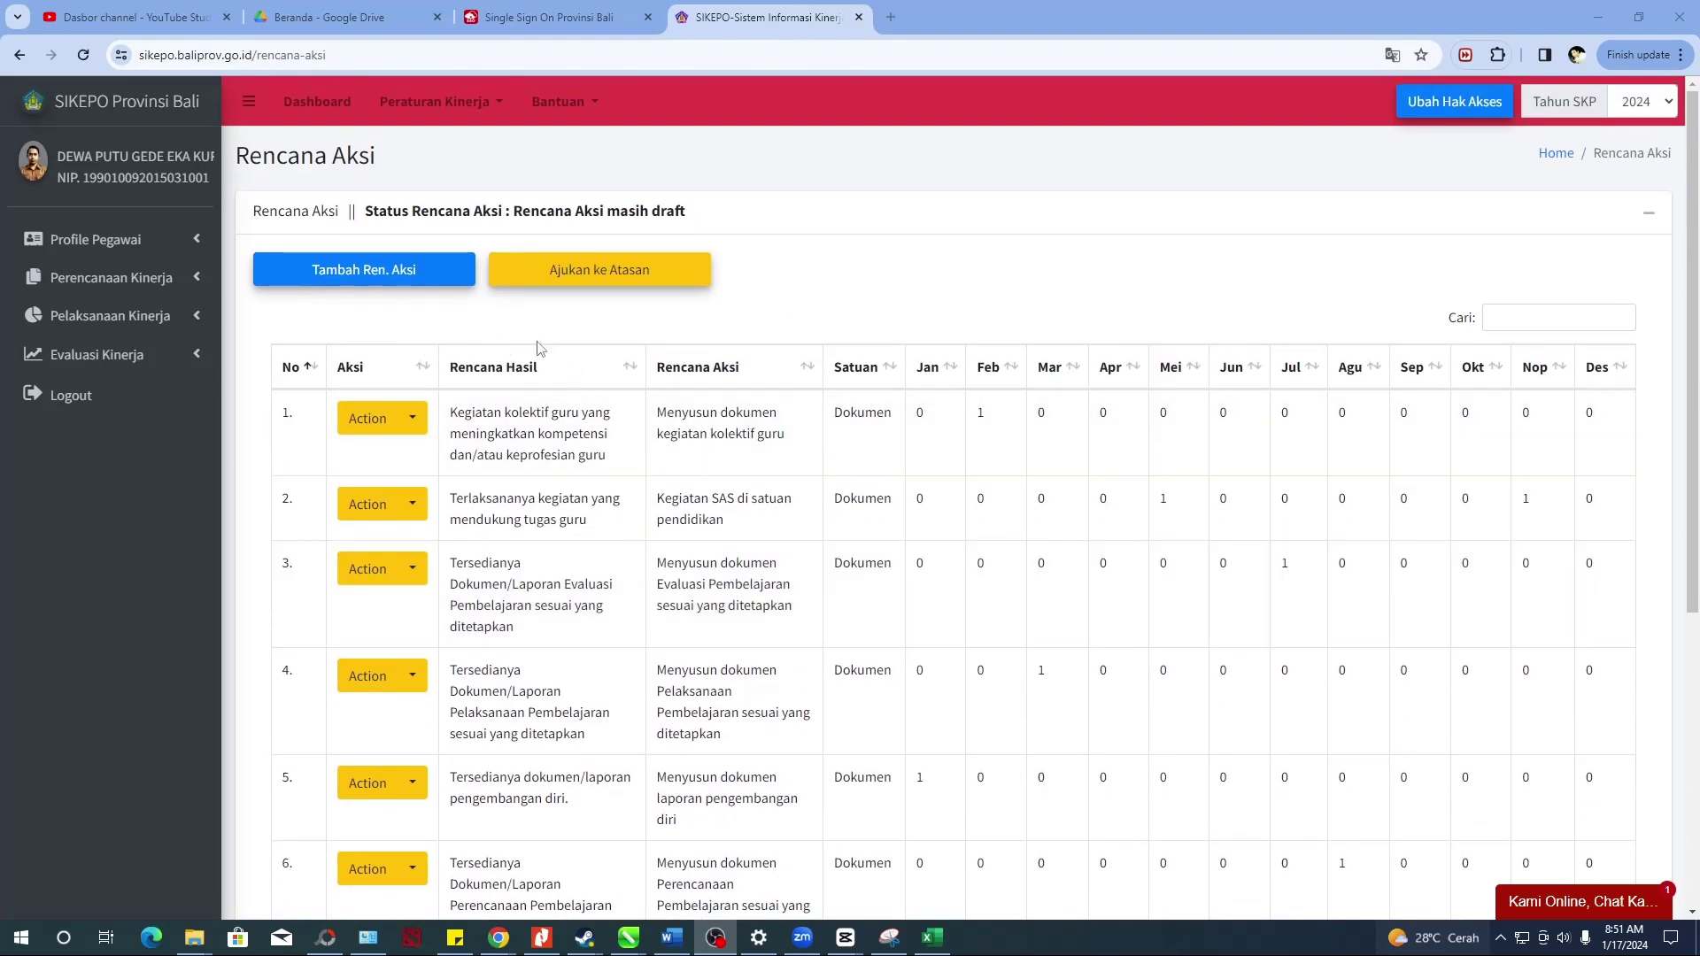
scroll(956, 399, "down", 6)
scroll(867, 428, "up", 5)
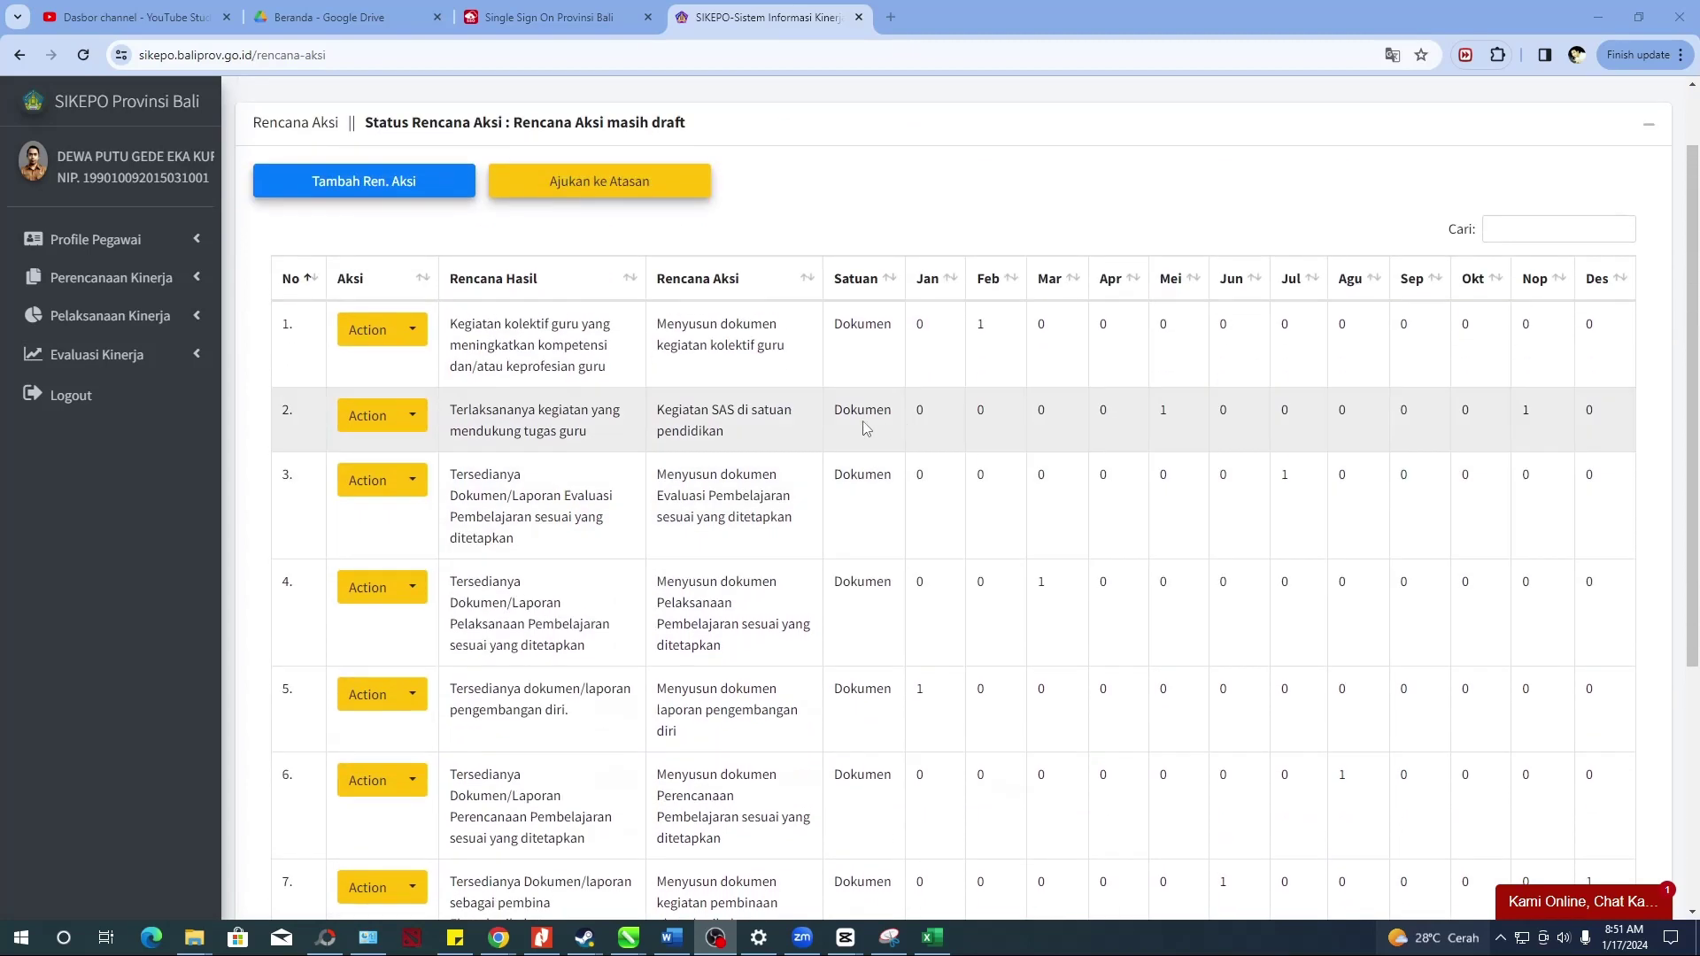
scroll(1016, 512, "down", 4)
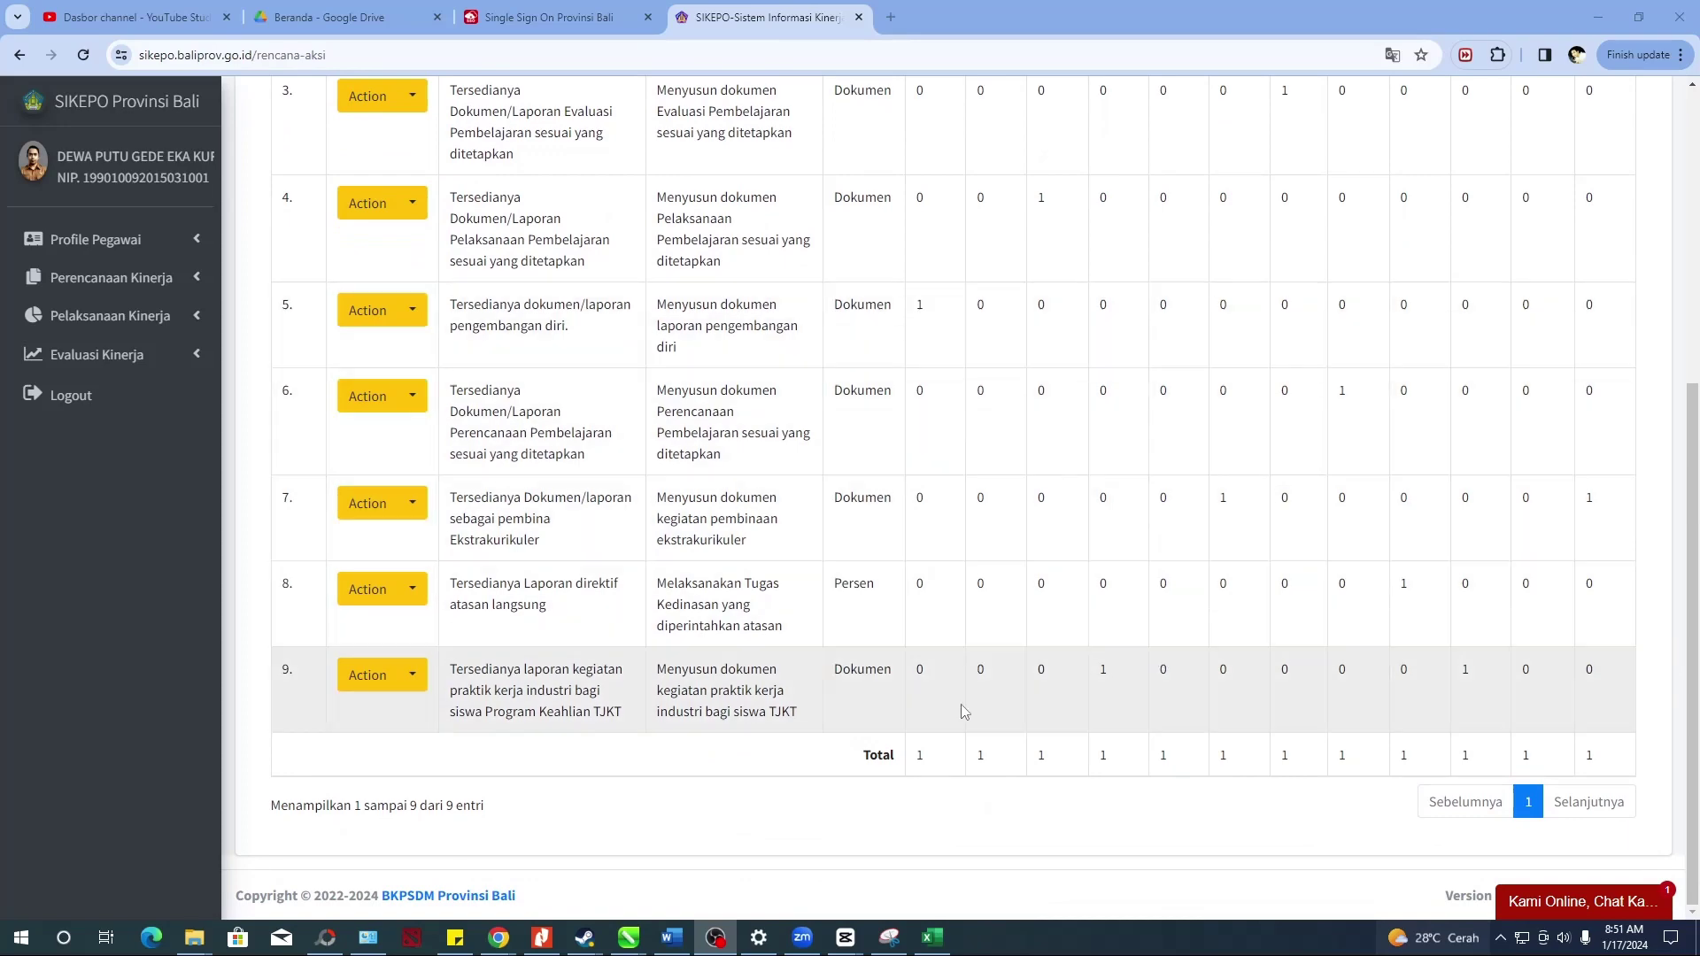
scroll(946, 762, "up", 3)
scroll(921, 304, "up", 2)
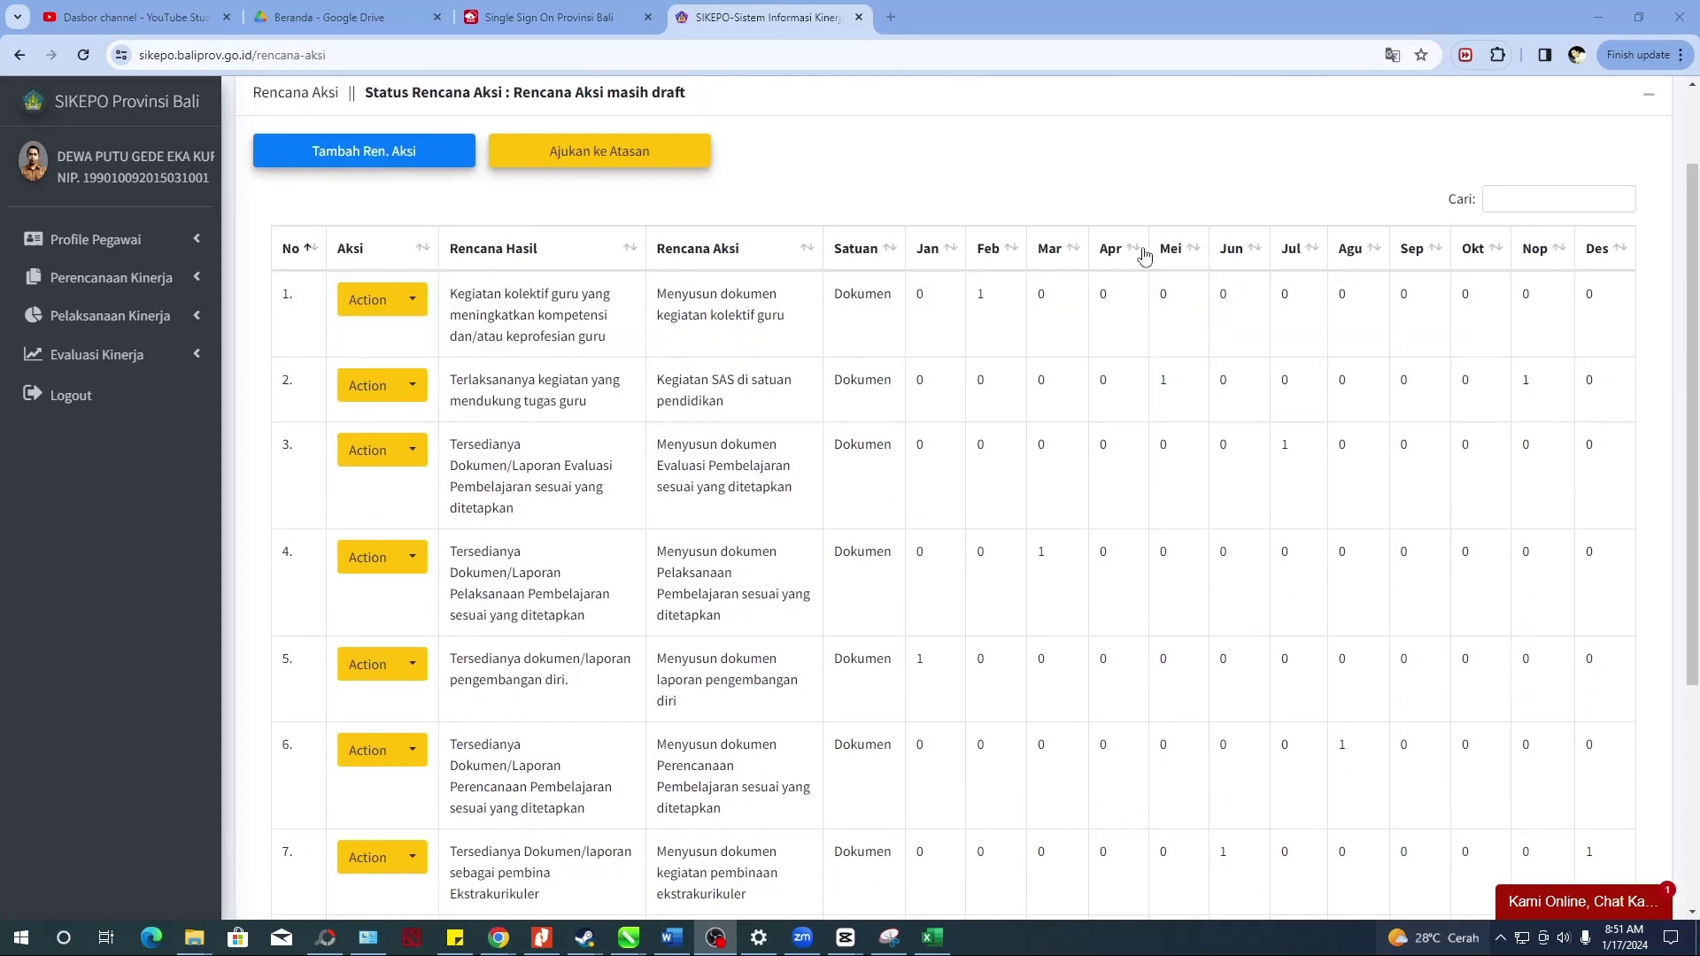
scroll(1102, 498, "down", 5)
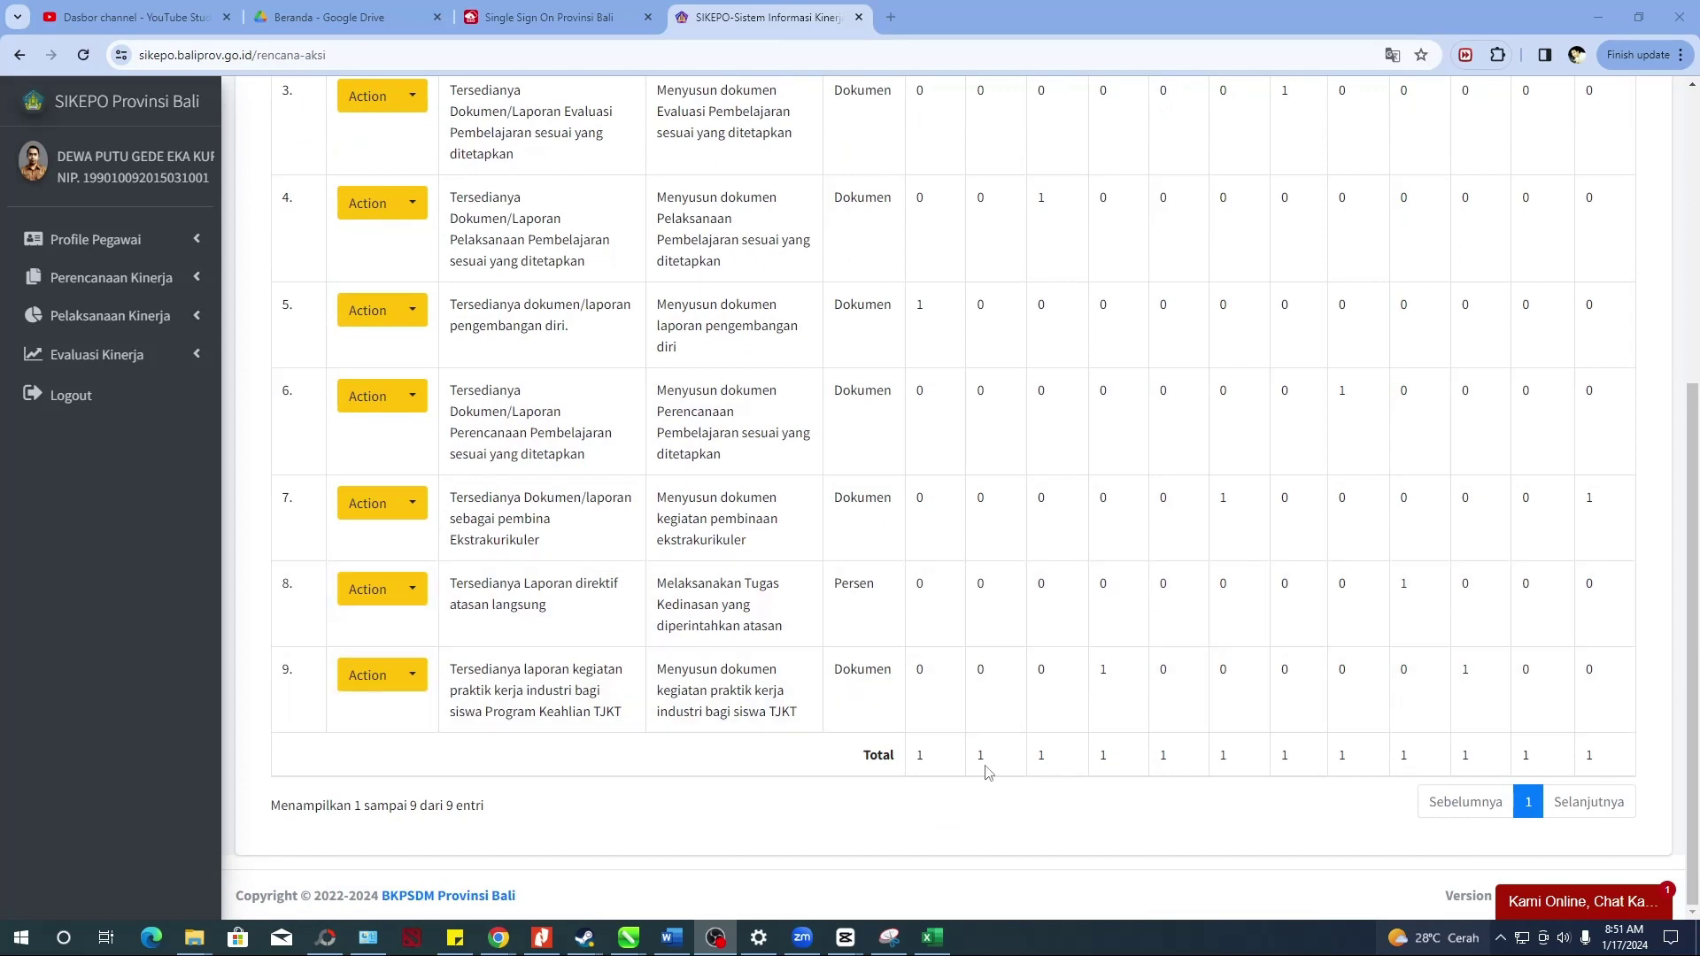
- Review each Rencana Hasil against its Rencana Aksi, unit and monthly targets in the draft table
double_click(935, 766)
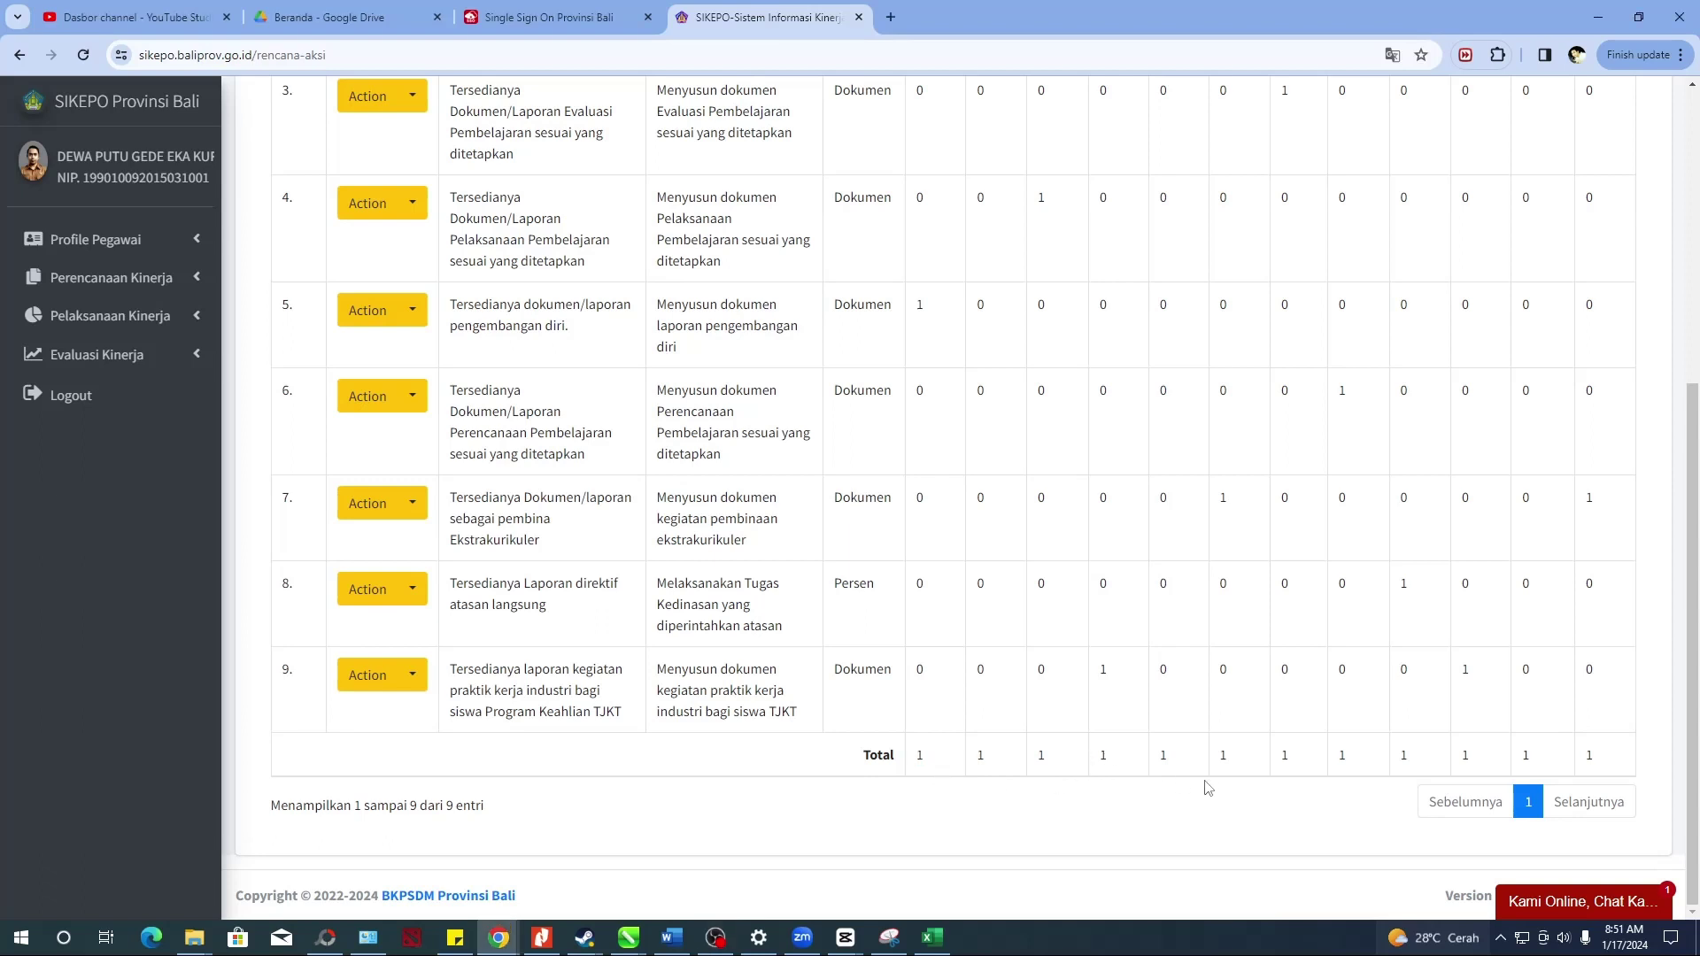
scroll(1052, 743, "up", 4)
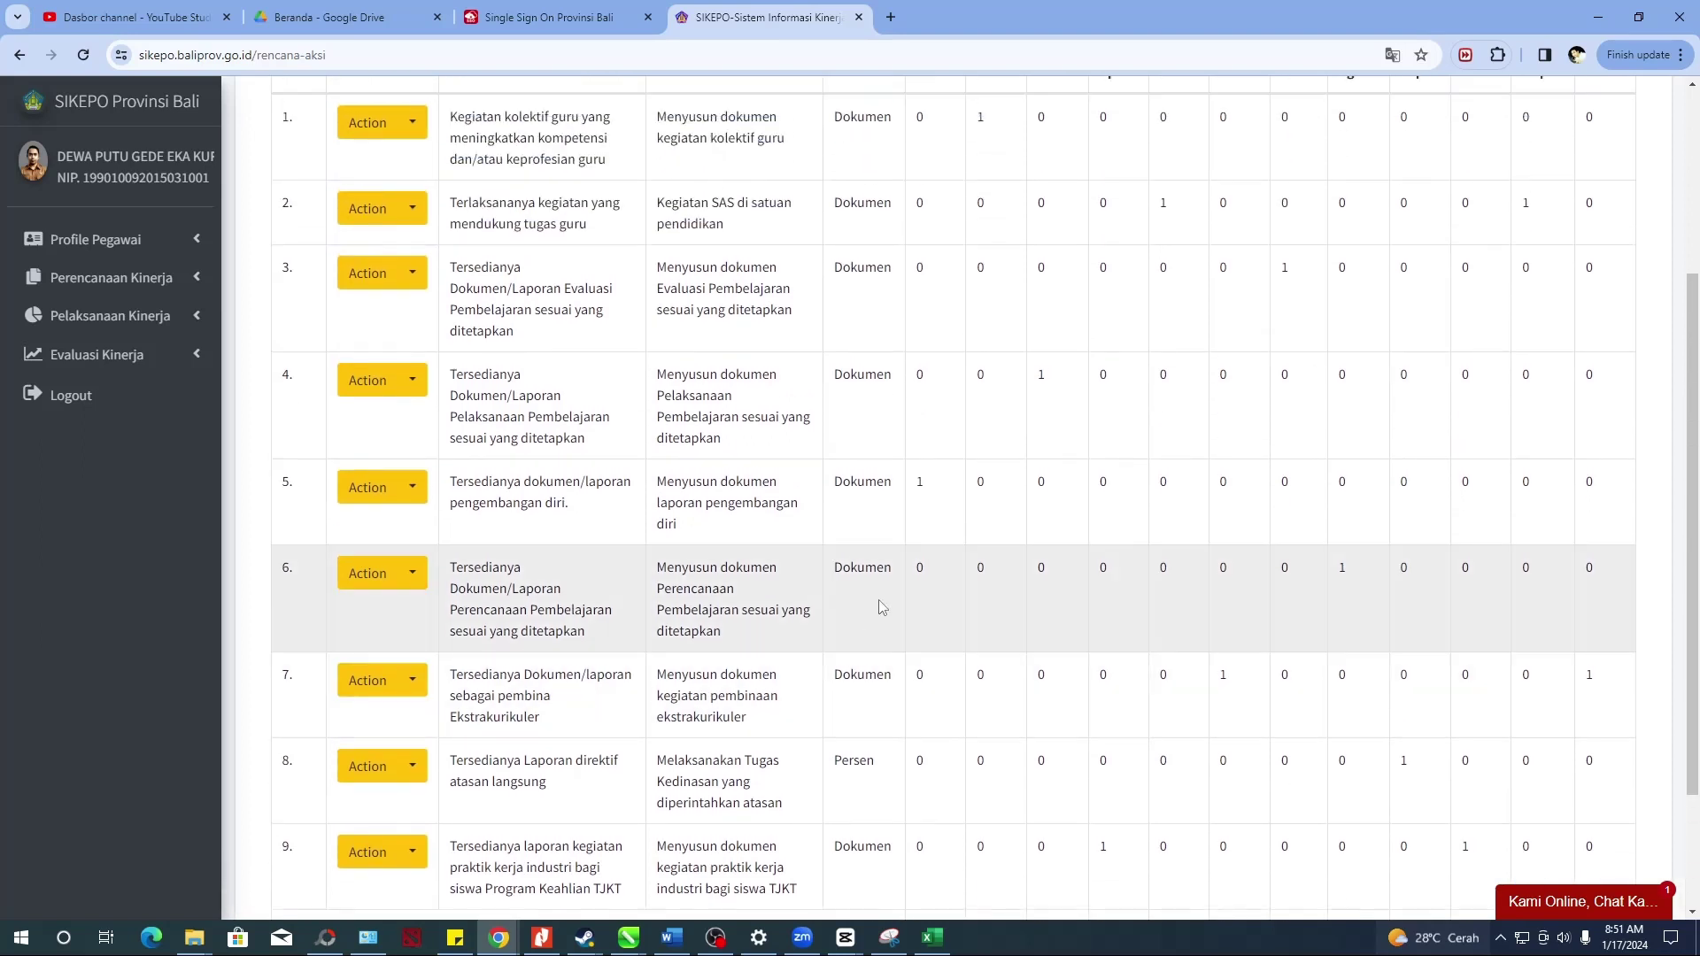
scroll(592, 270, "up", 2)
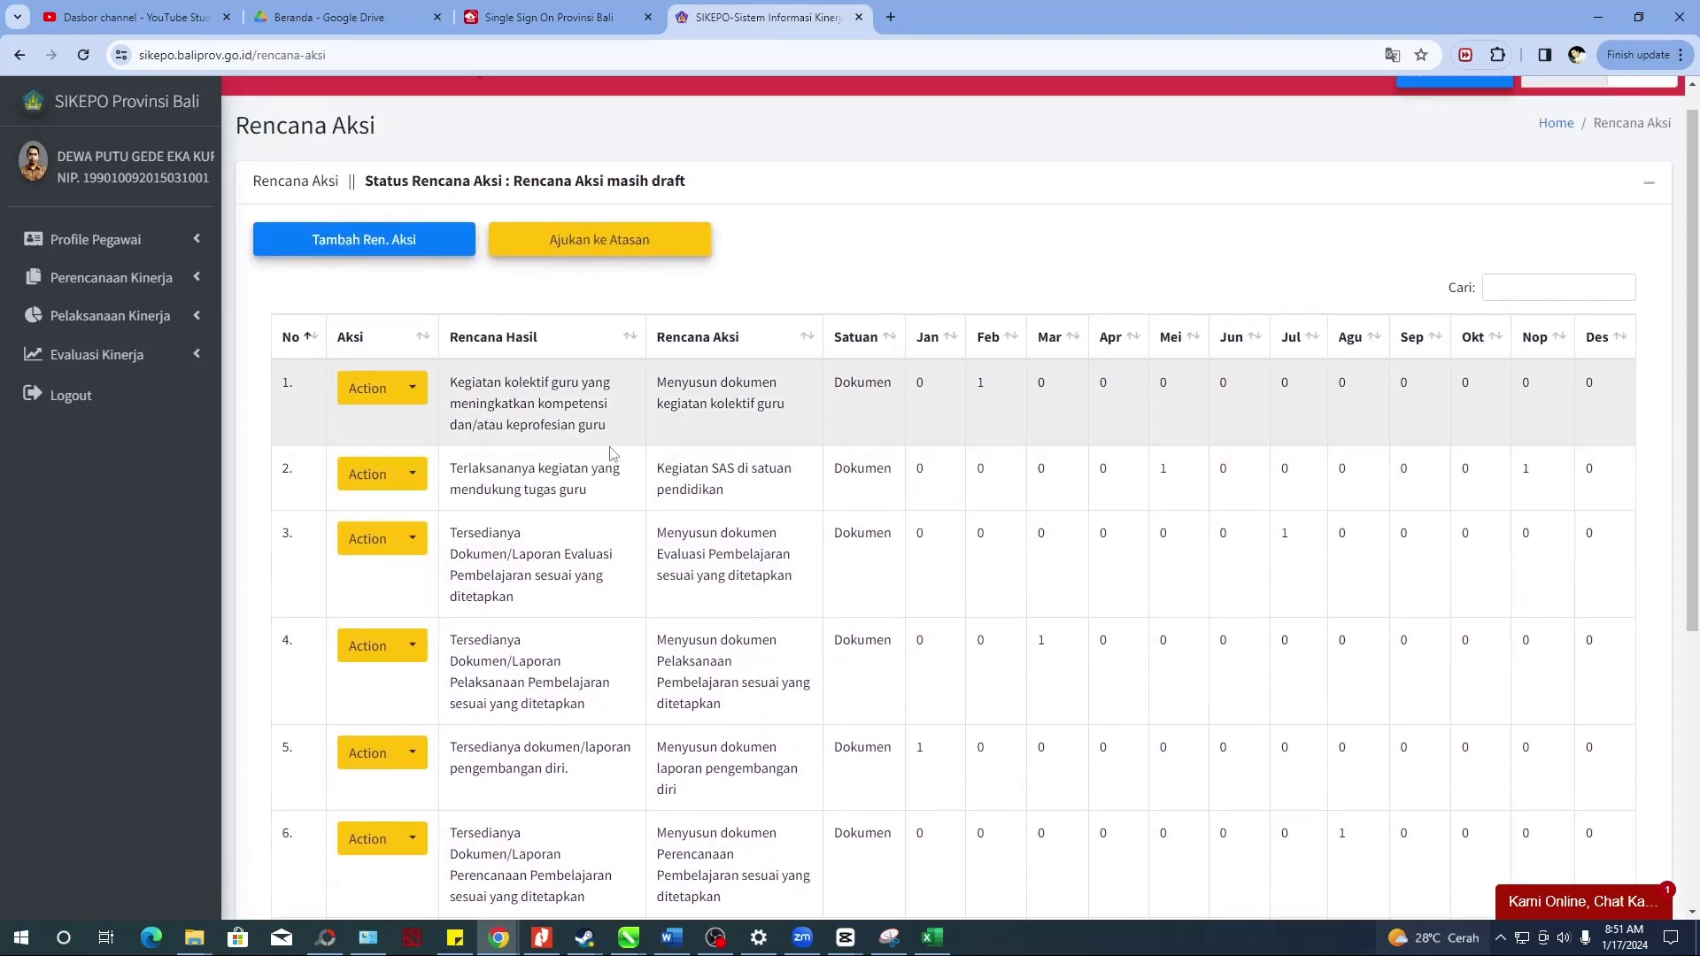
scroll(563, 466, "down", 1)
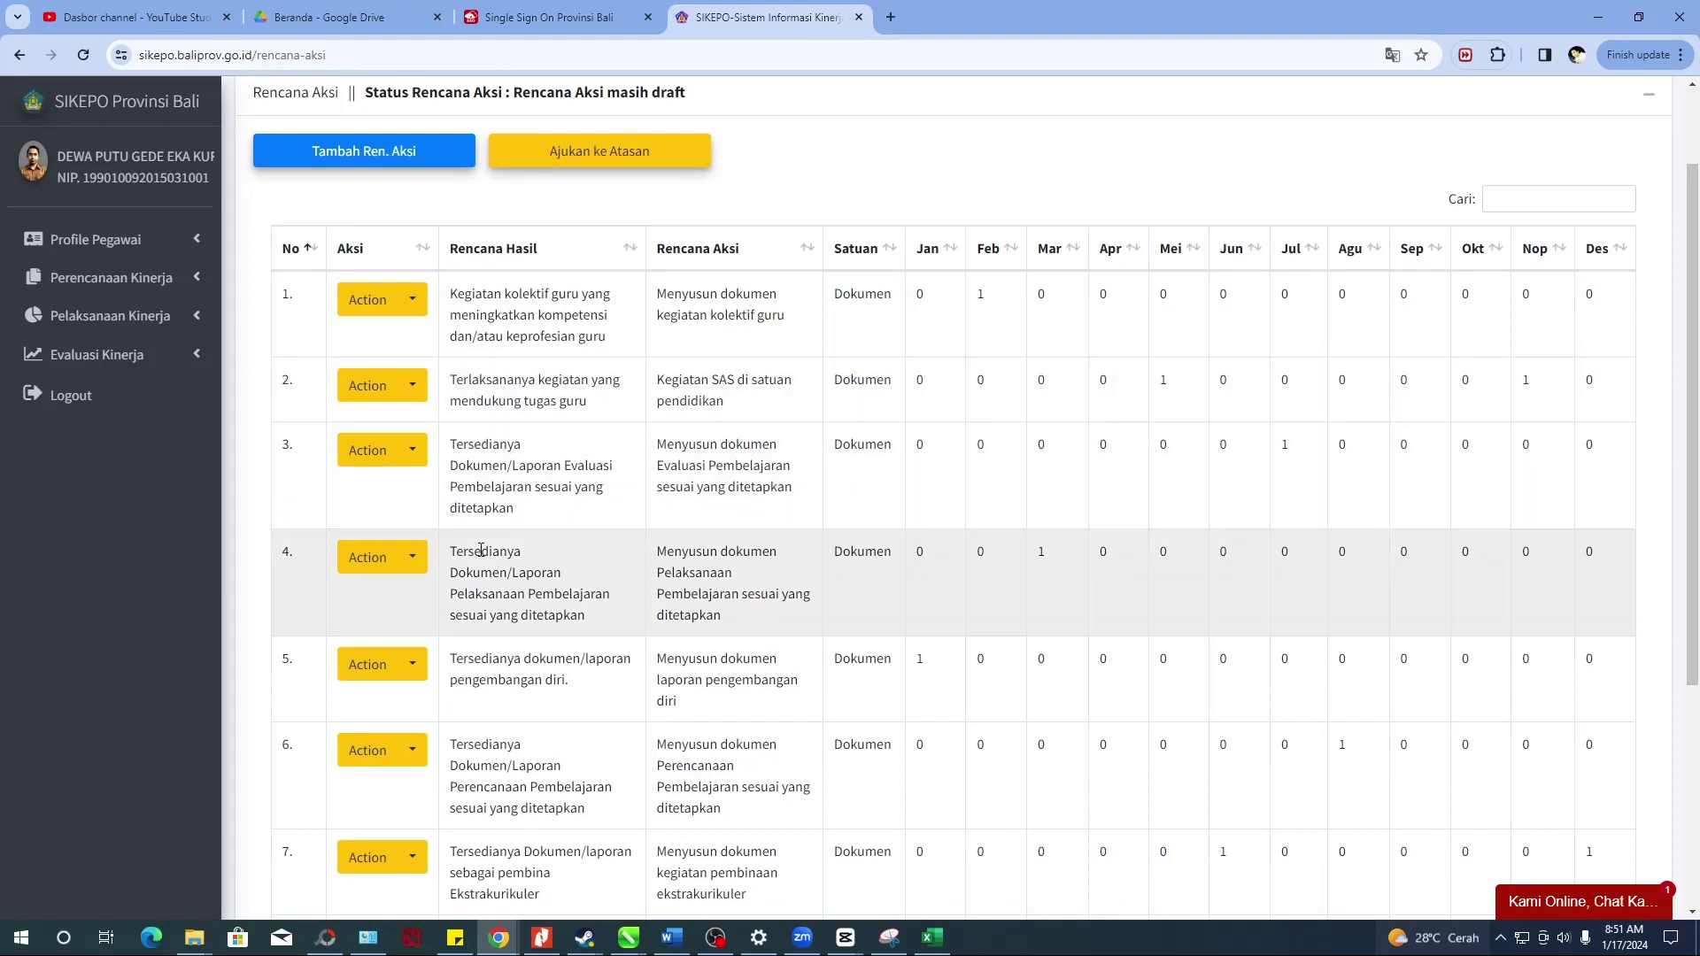
scroll(532, 496, "down", 2)
scroll(531, 507, "up", 1)
scroll(532, 507, "up", 1)
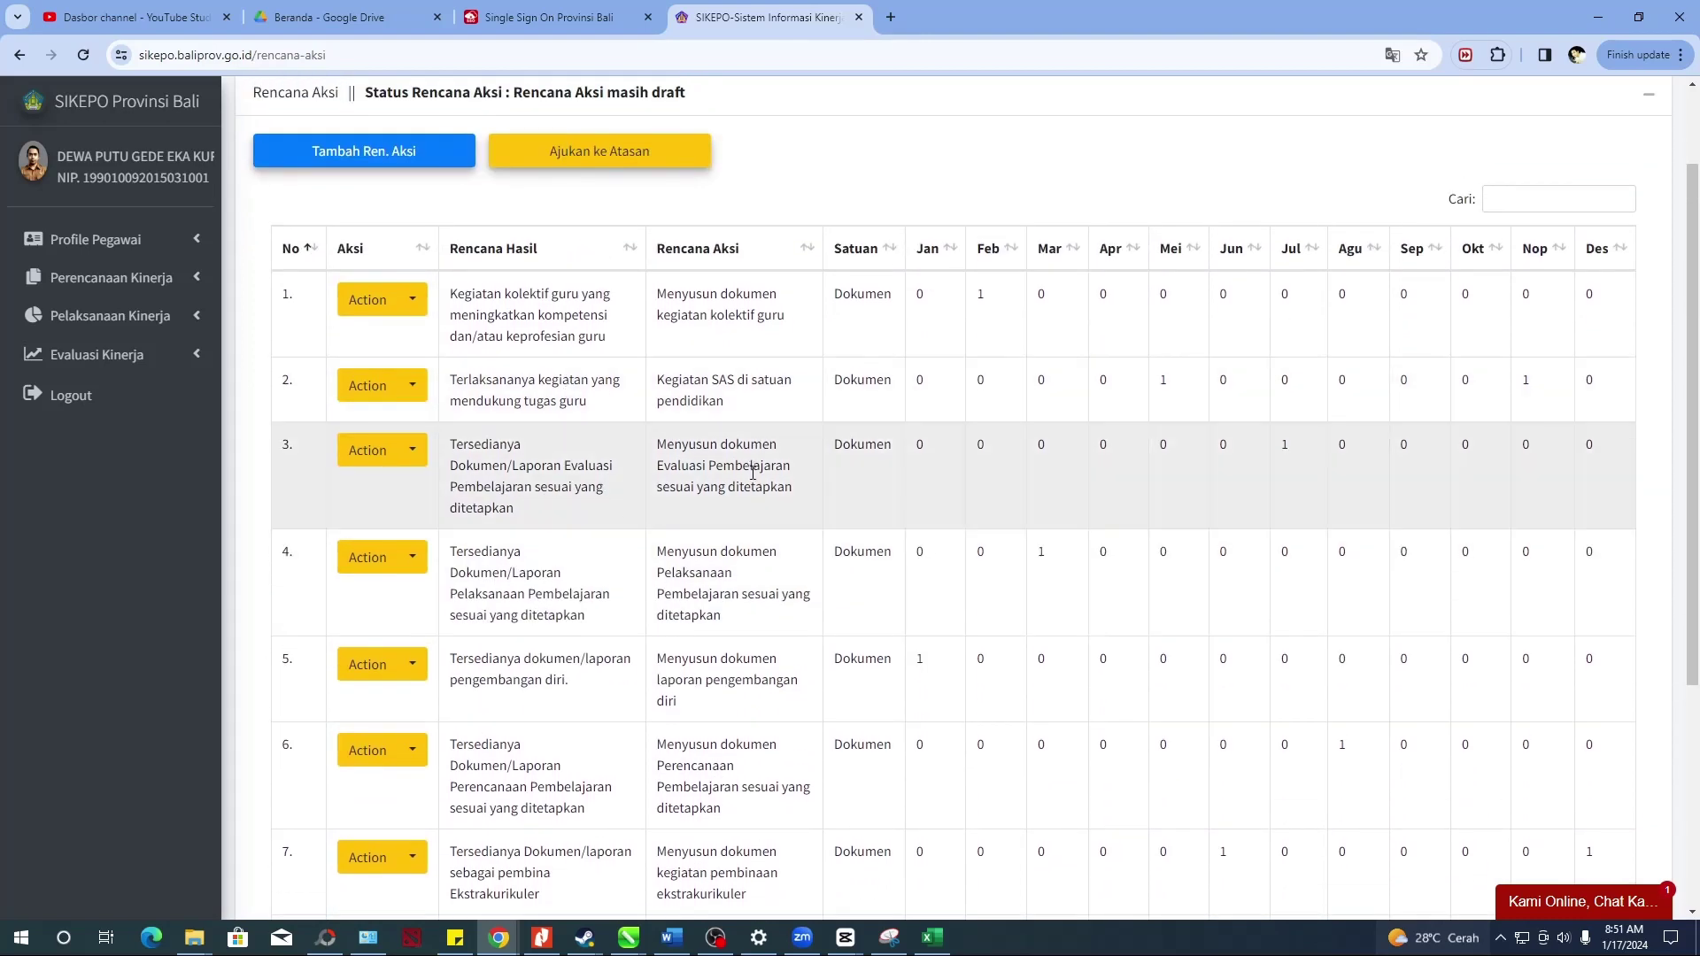
scroll(1176, 678, "down", 3)
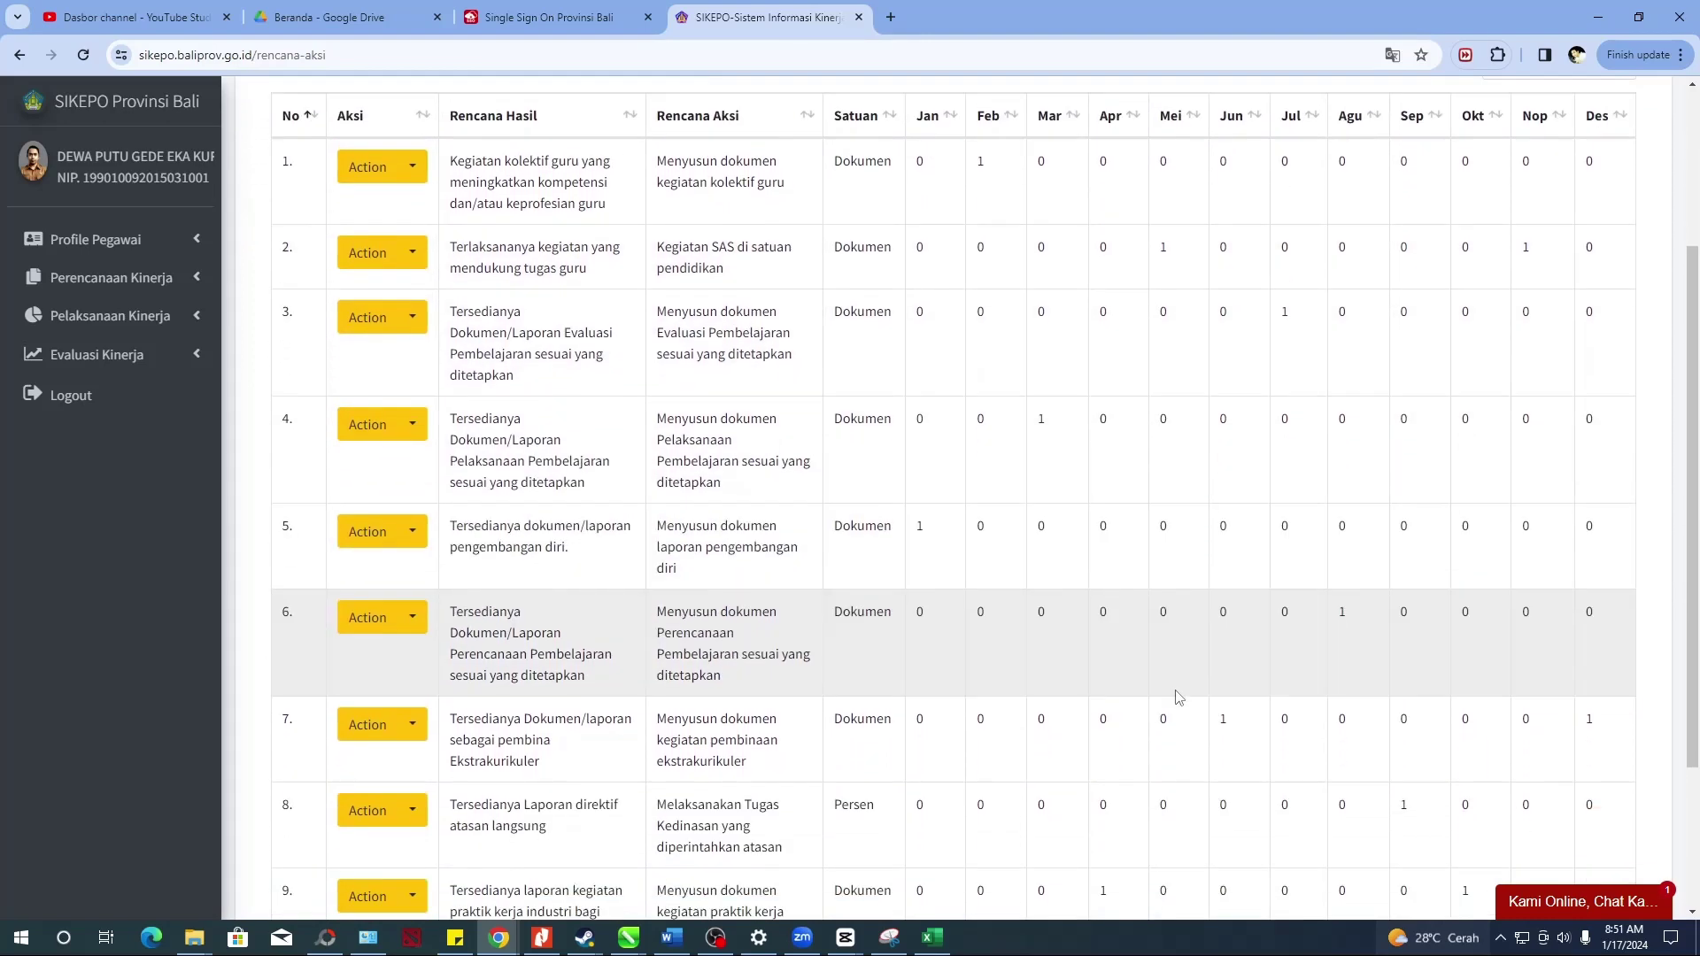
scroll(1284, 749, "down", 1)
scroll(1107, 691, "up", 4)
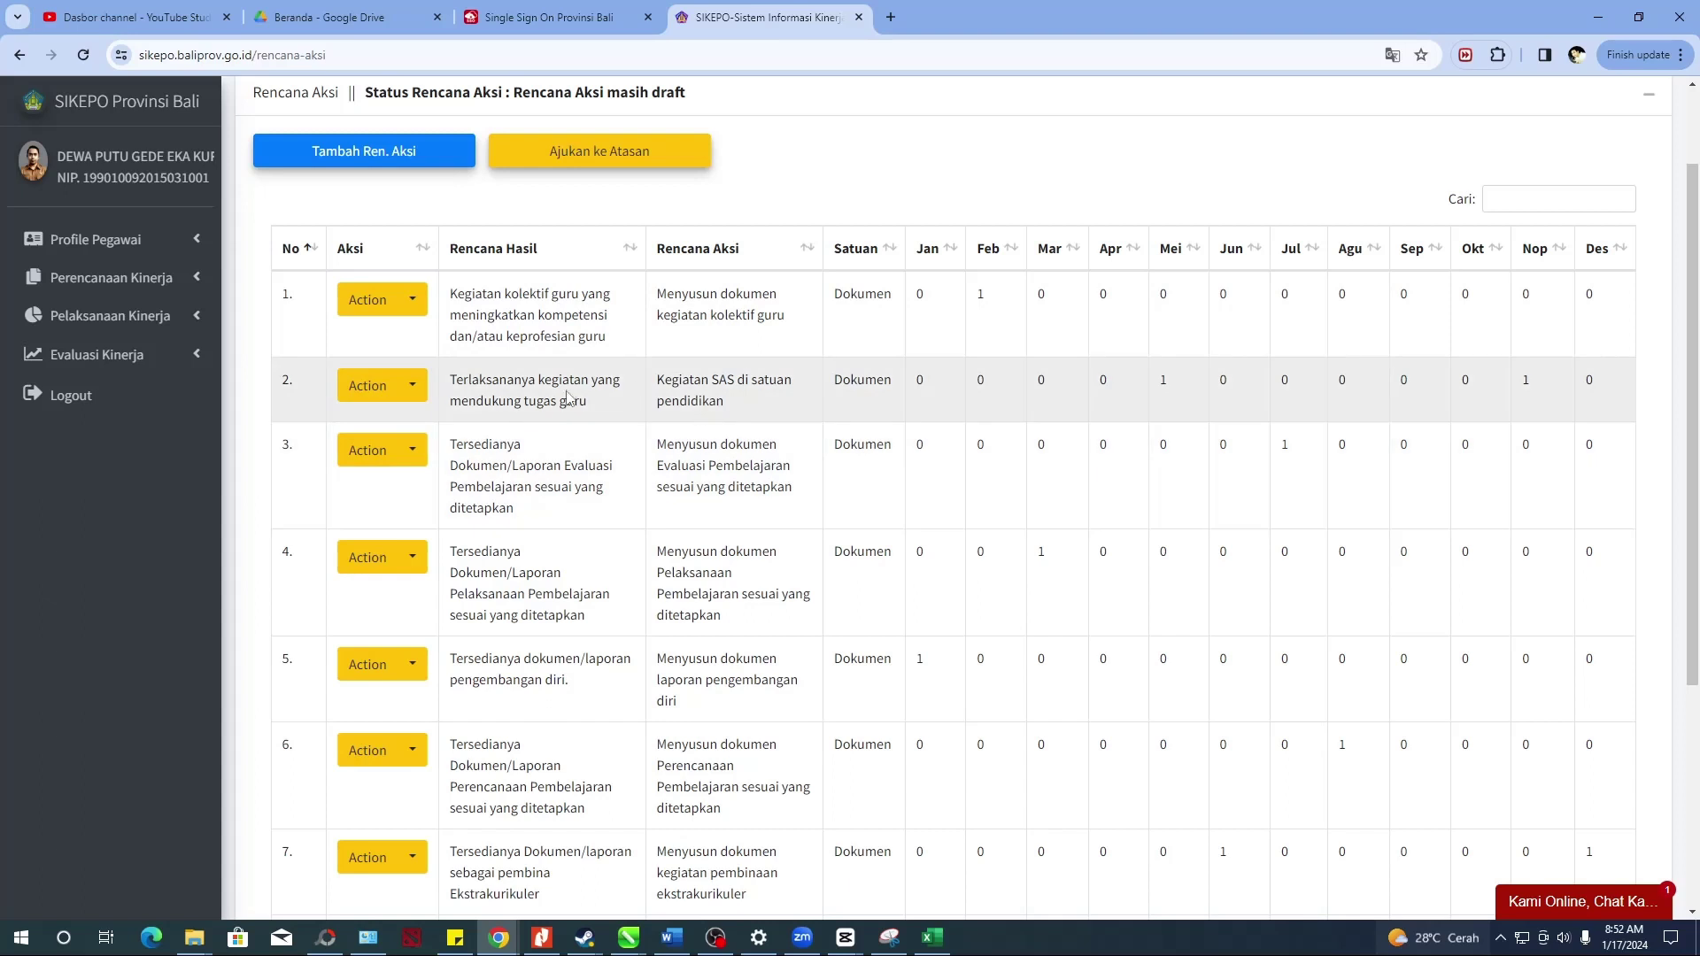
scroll(646, 425, "up", 1)
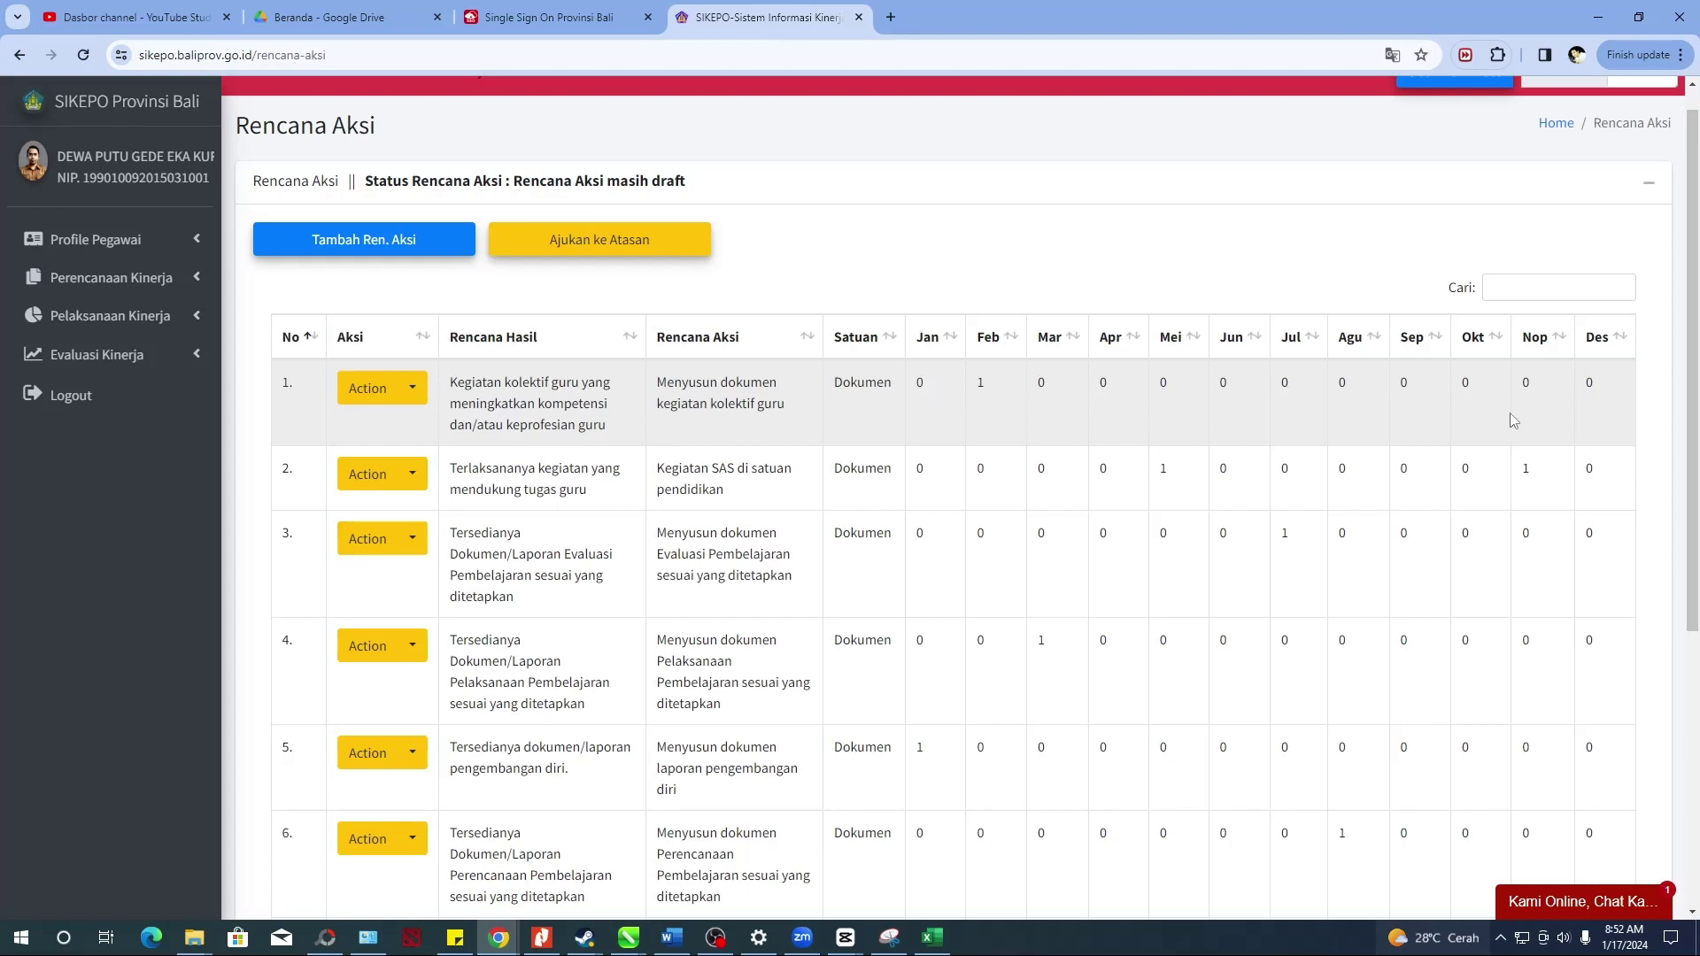
scroll(1513, 420, "down", 2)
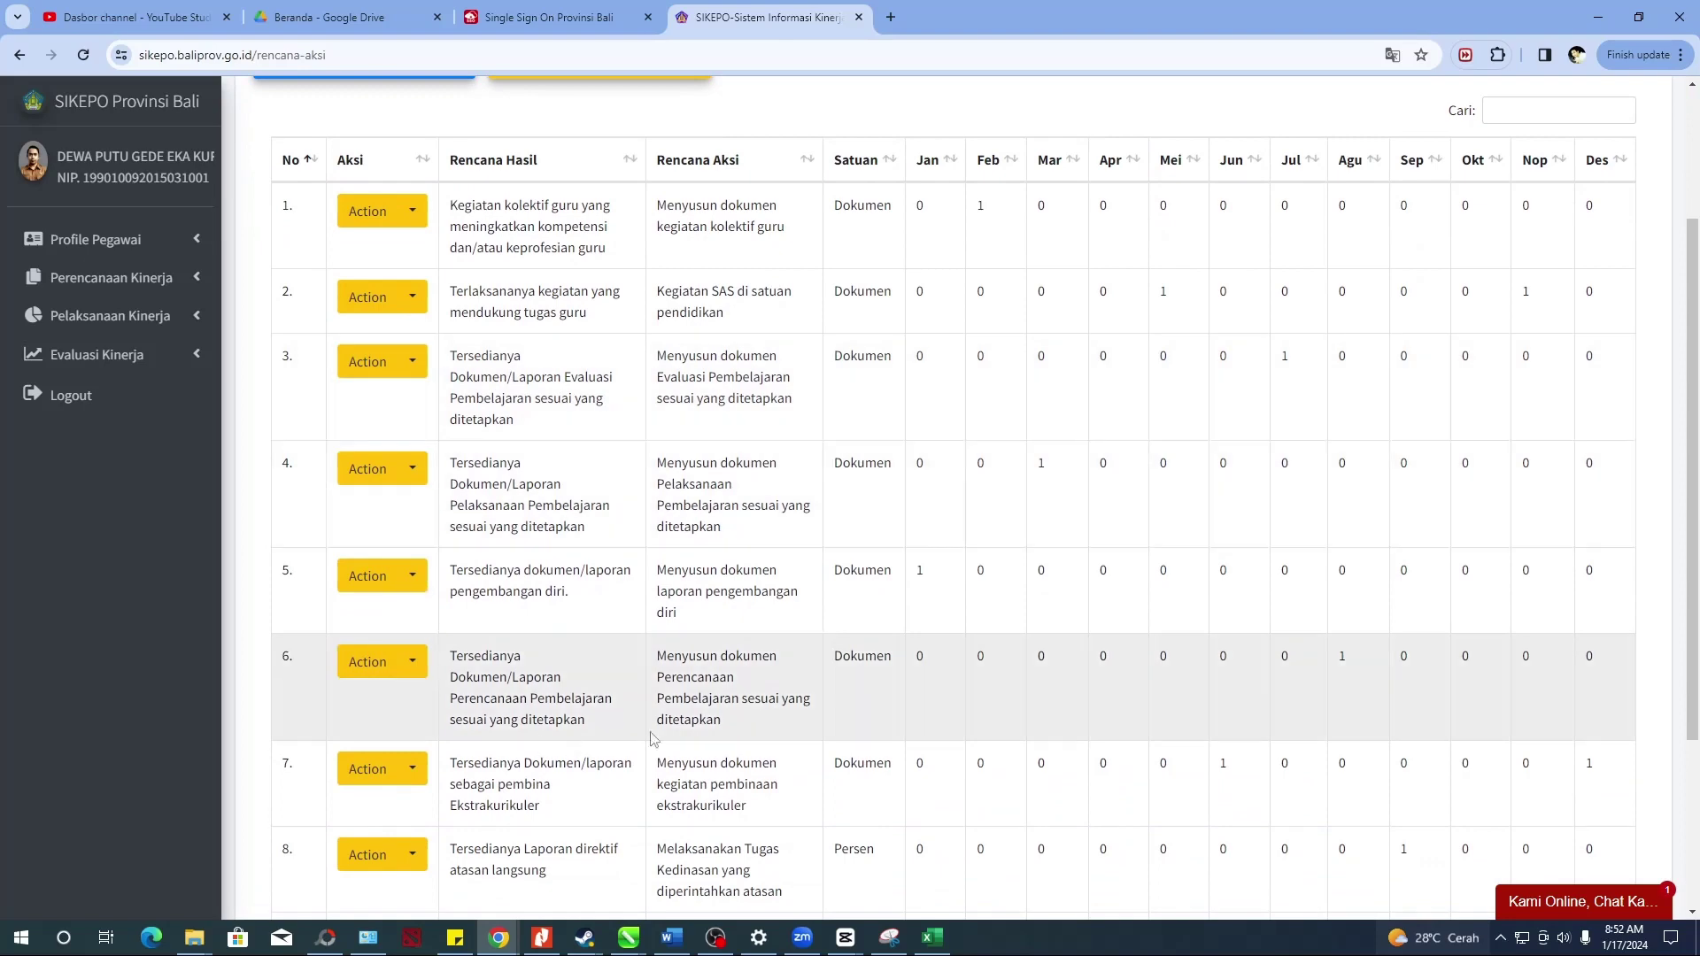
scroll(912, 673, "down", 3)
scroll(972, 689, "up", 5)
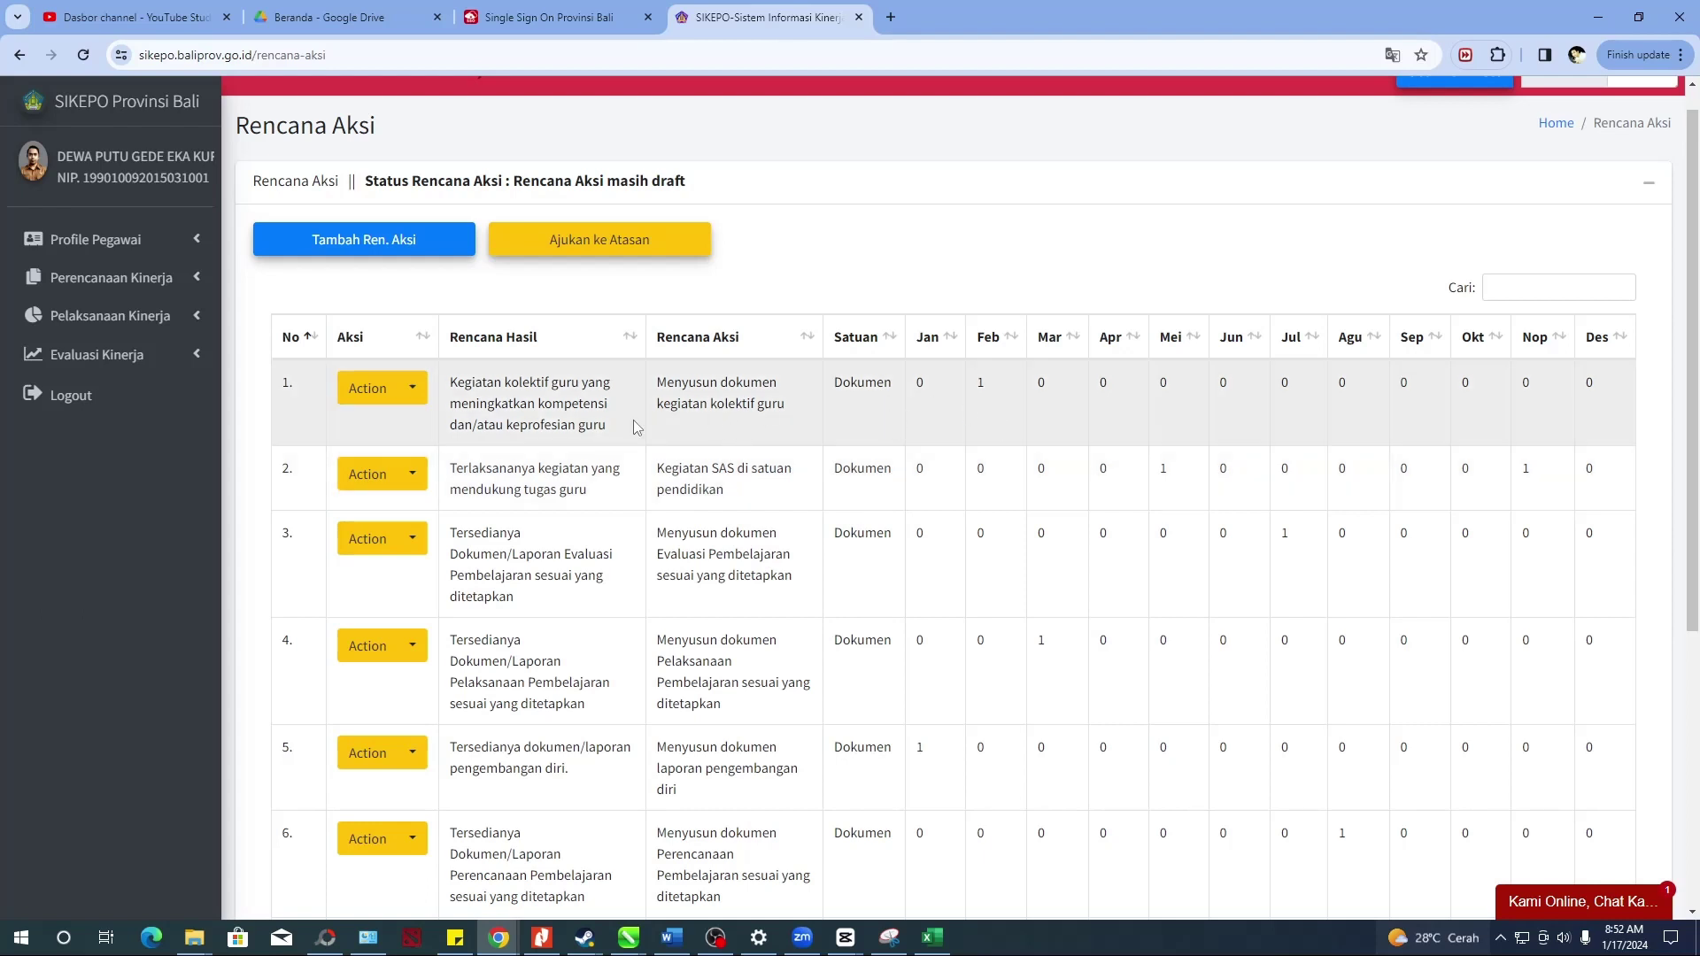
scroll(1157, 449, "down", 3)
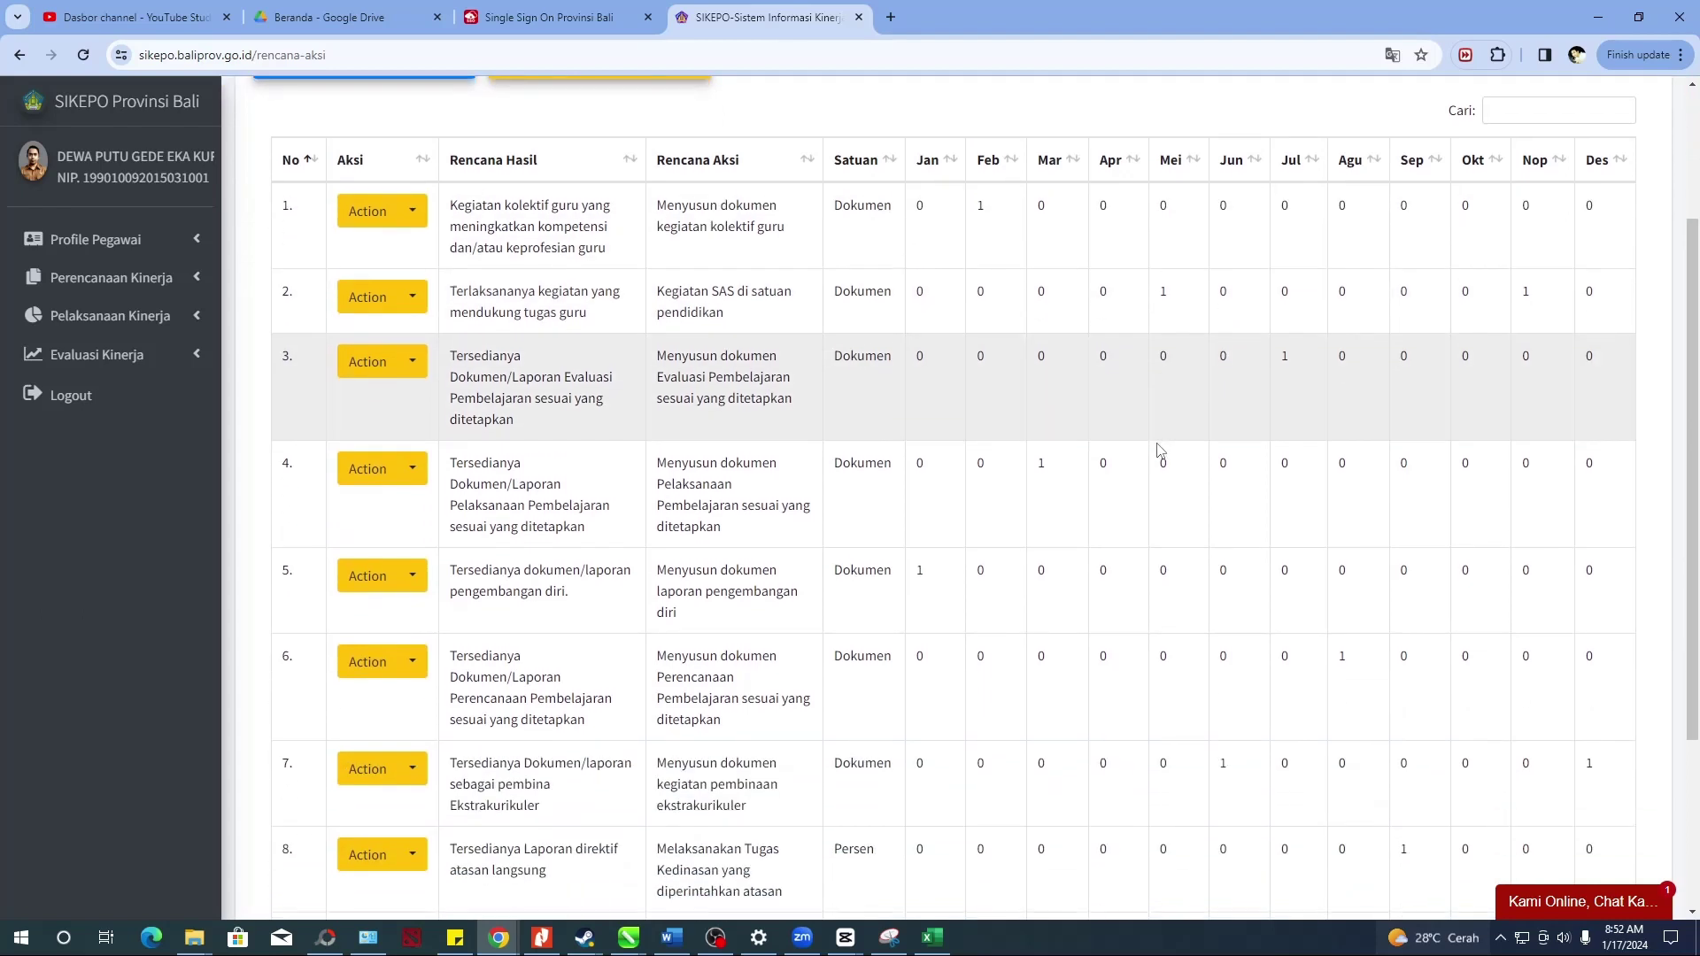
scroll(999, 620, "down", 2)
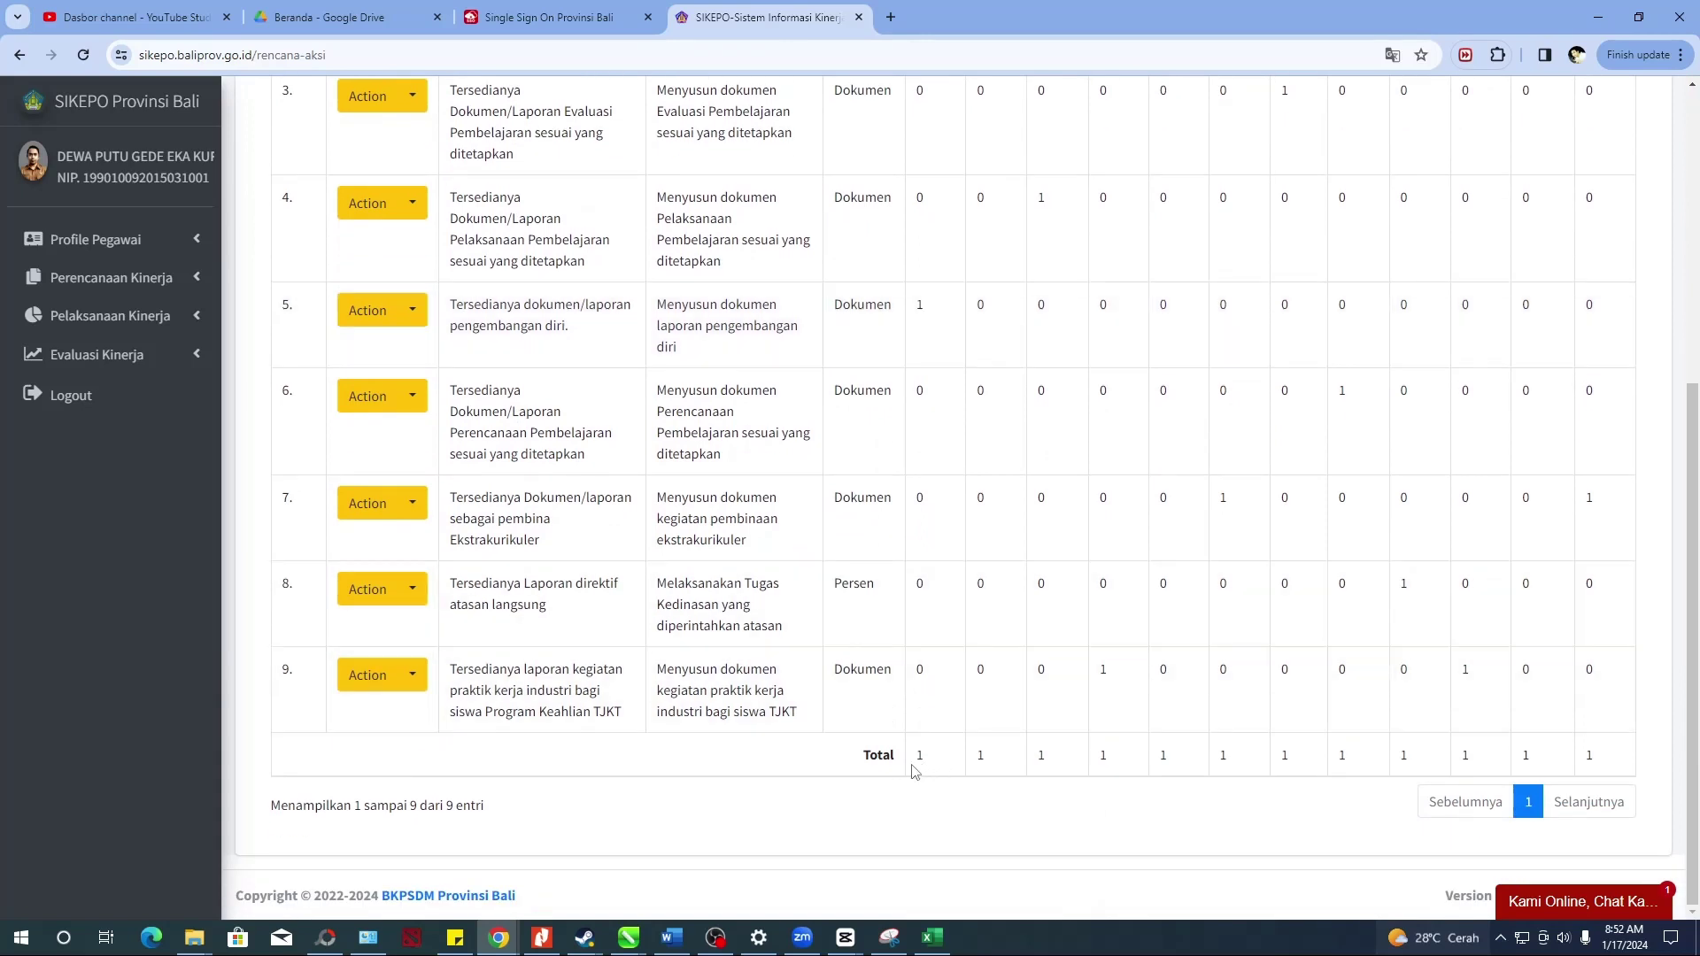
- Check the Total row month by month against the targets entered in the action plan rows above it
double_click(917, 762)
double_click(979, 759)
double_click(1044, 760)
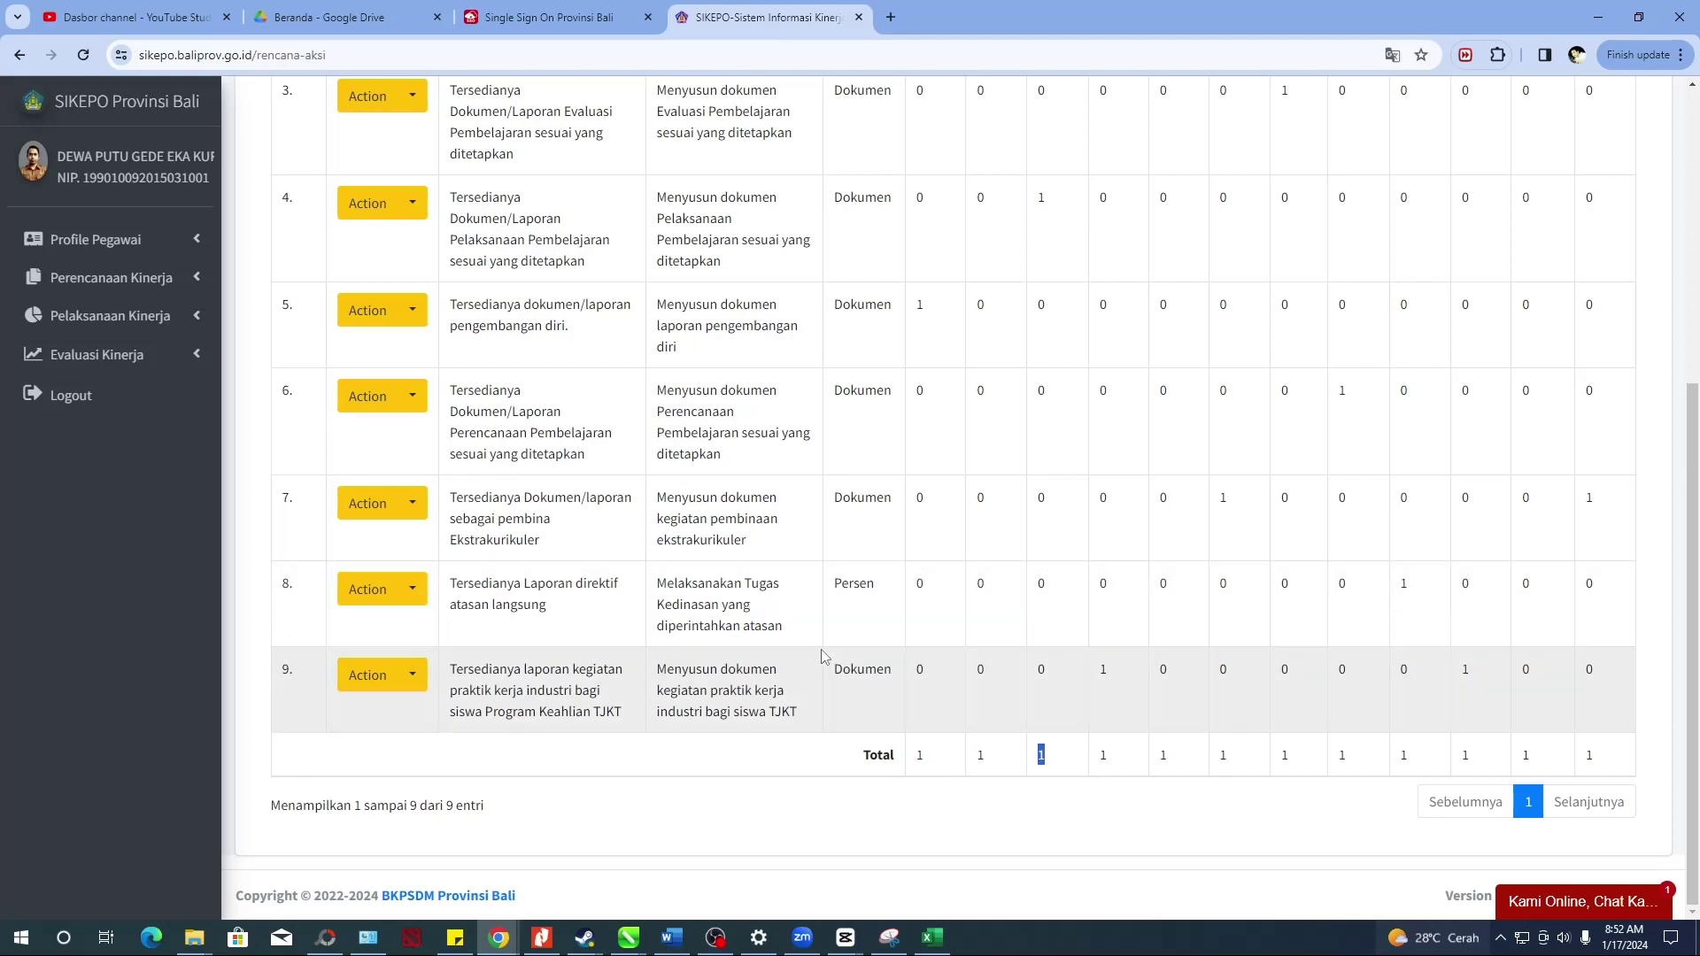
scroll(819, 647, "up", 4)
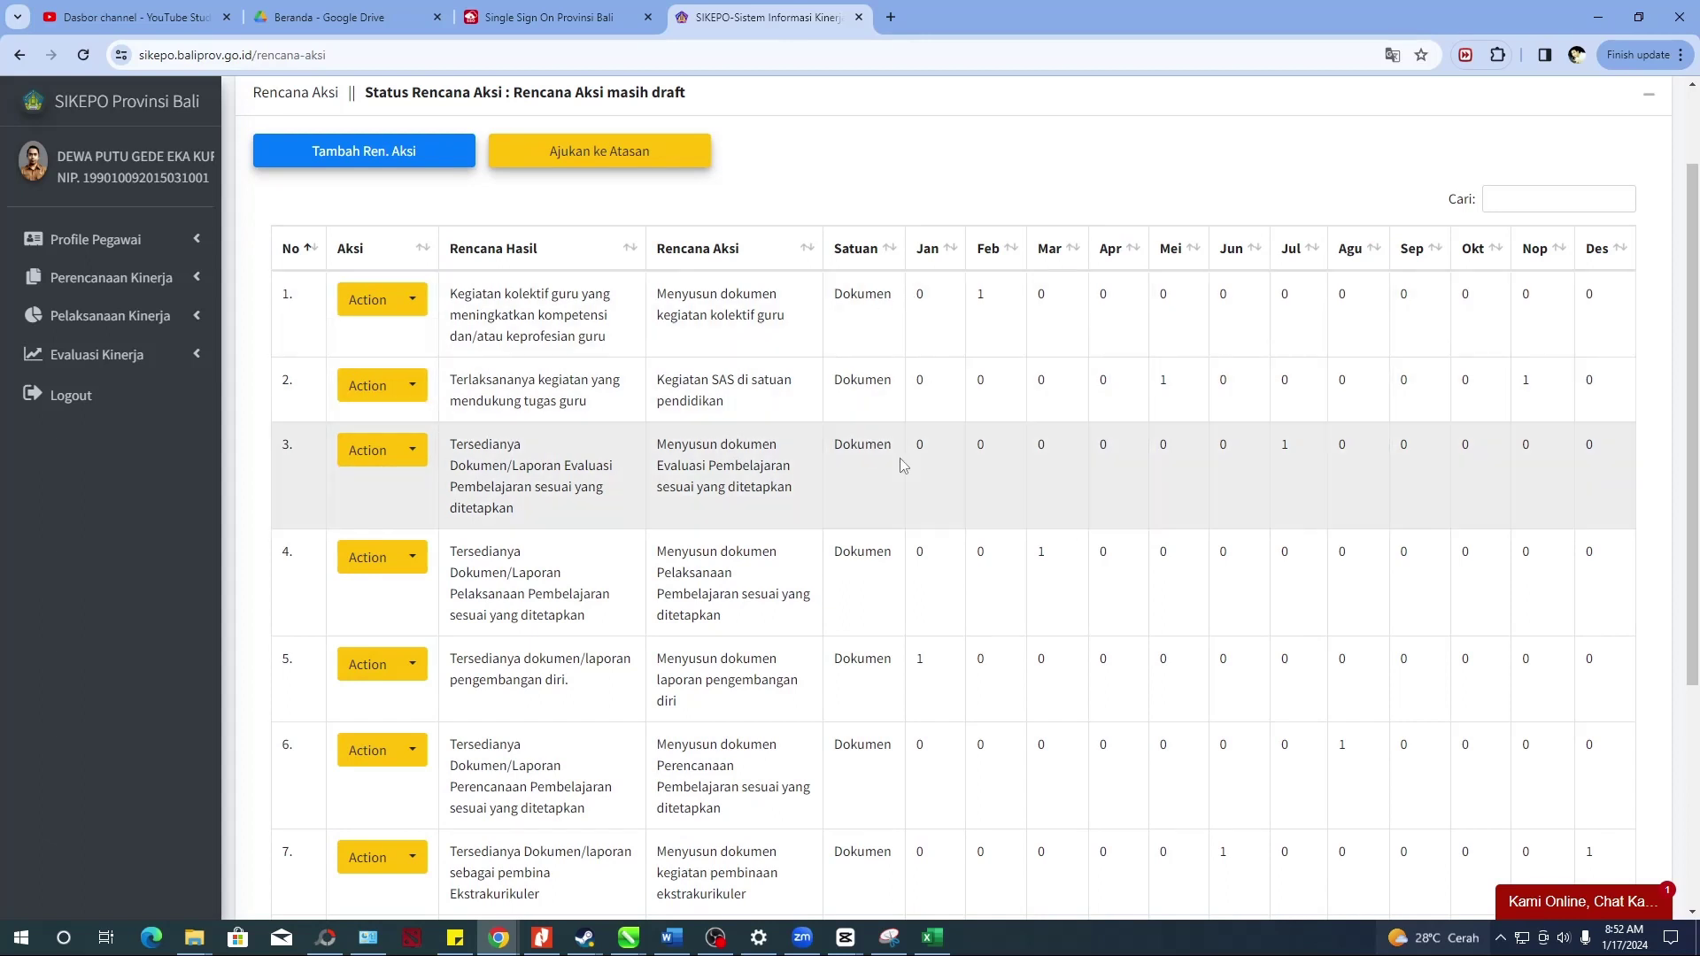
scroll(1038, 505, "down", 4)
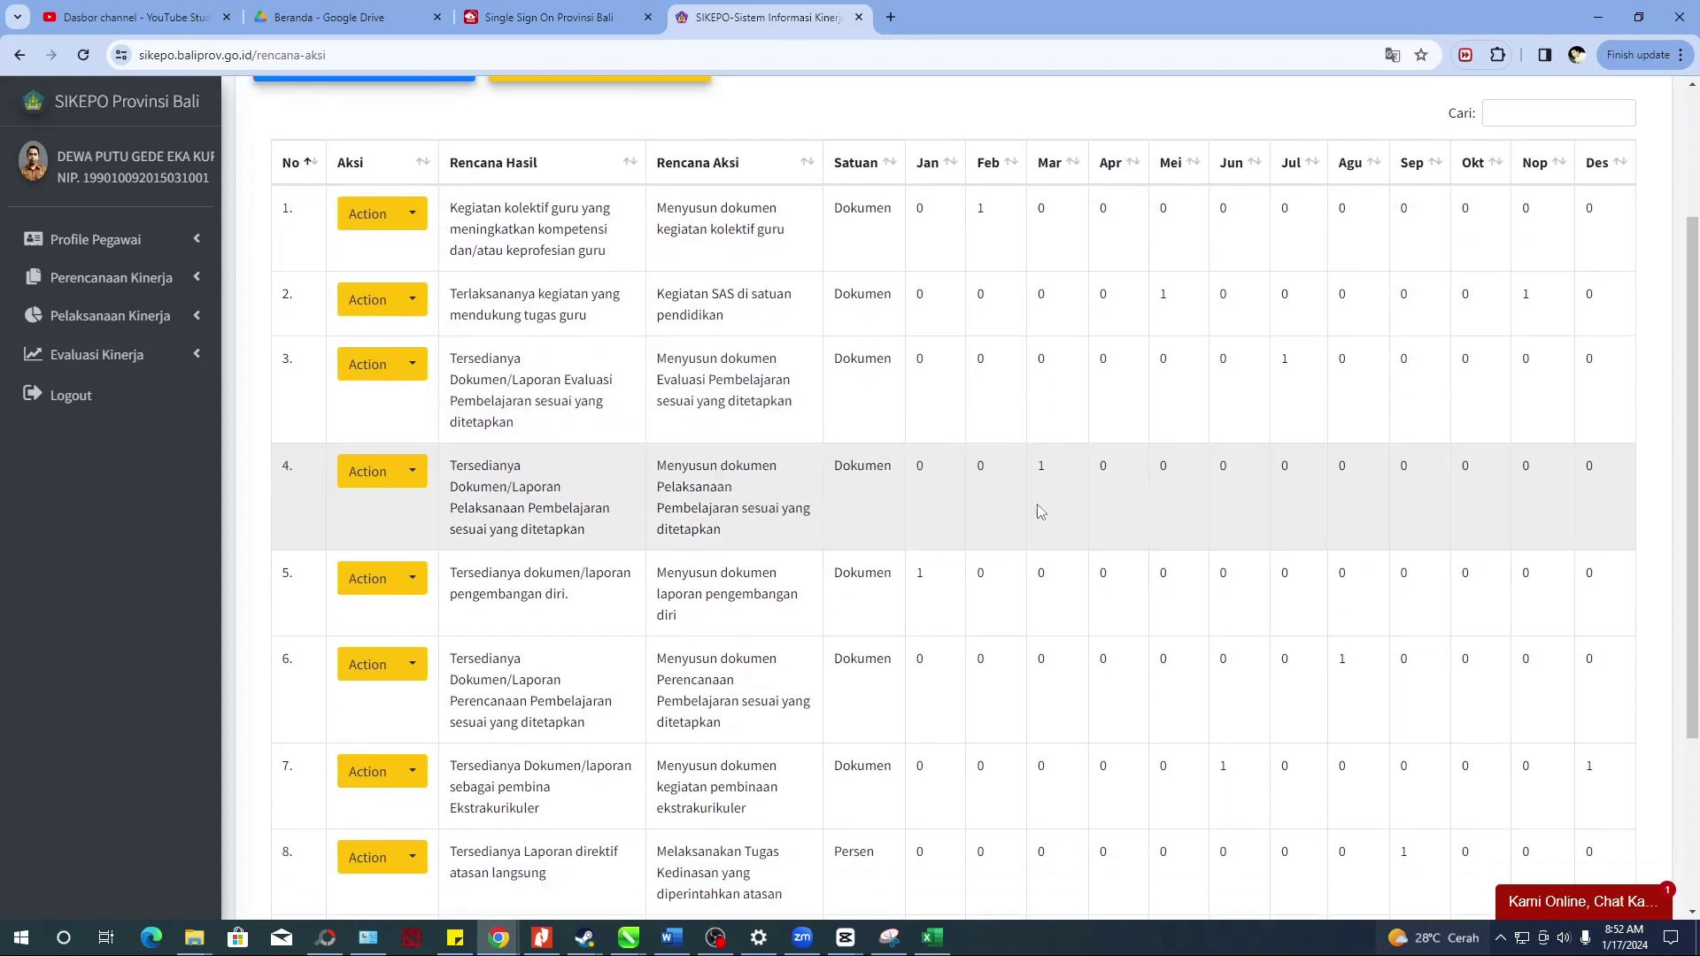
scroll(1041, 487, "up", 2)
scroll(1043, 491, "up", 2)
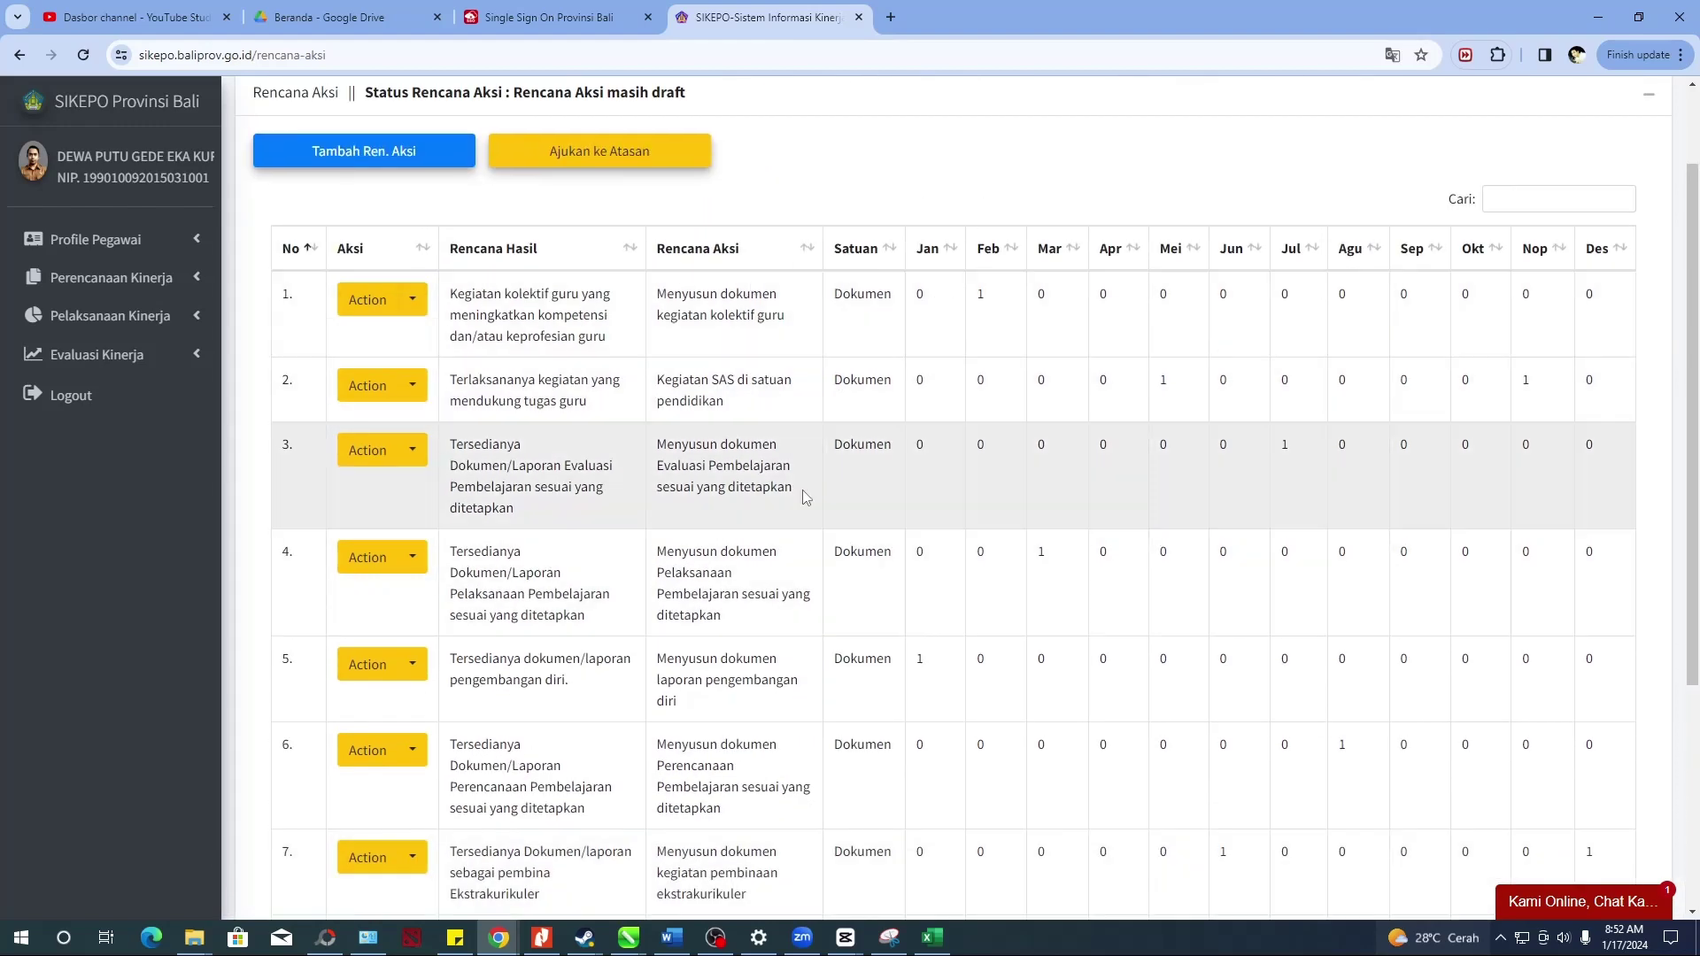
scroll(803, 493, "down", 3)
scroll(810, 576, "down", 1)
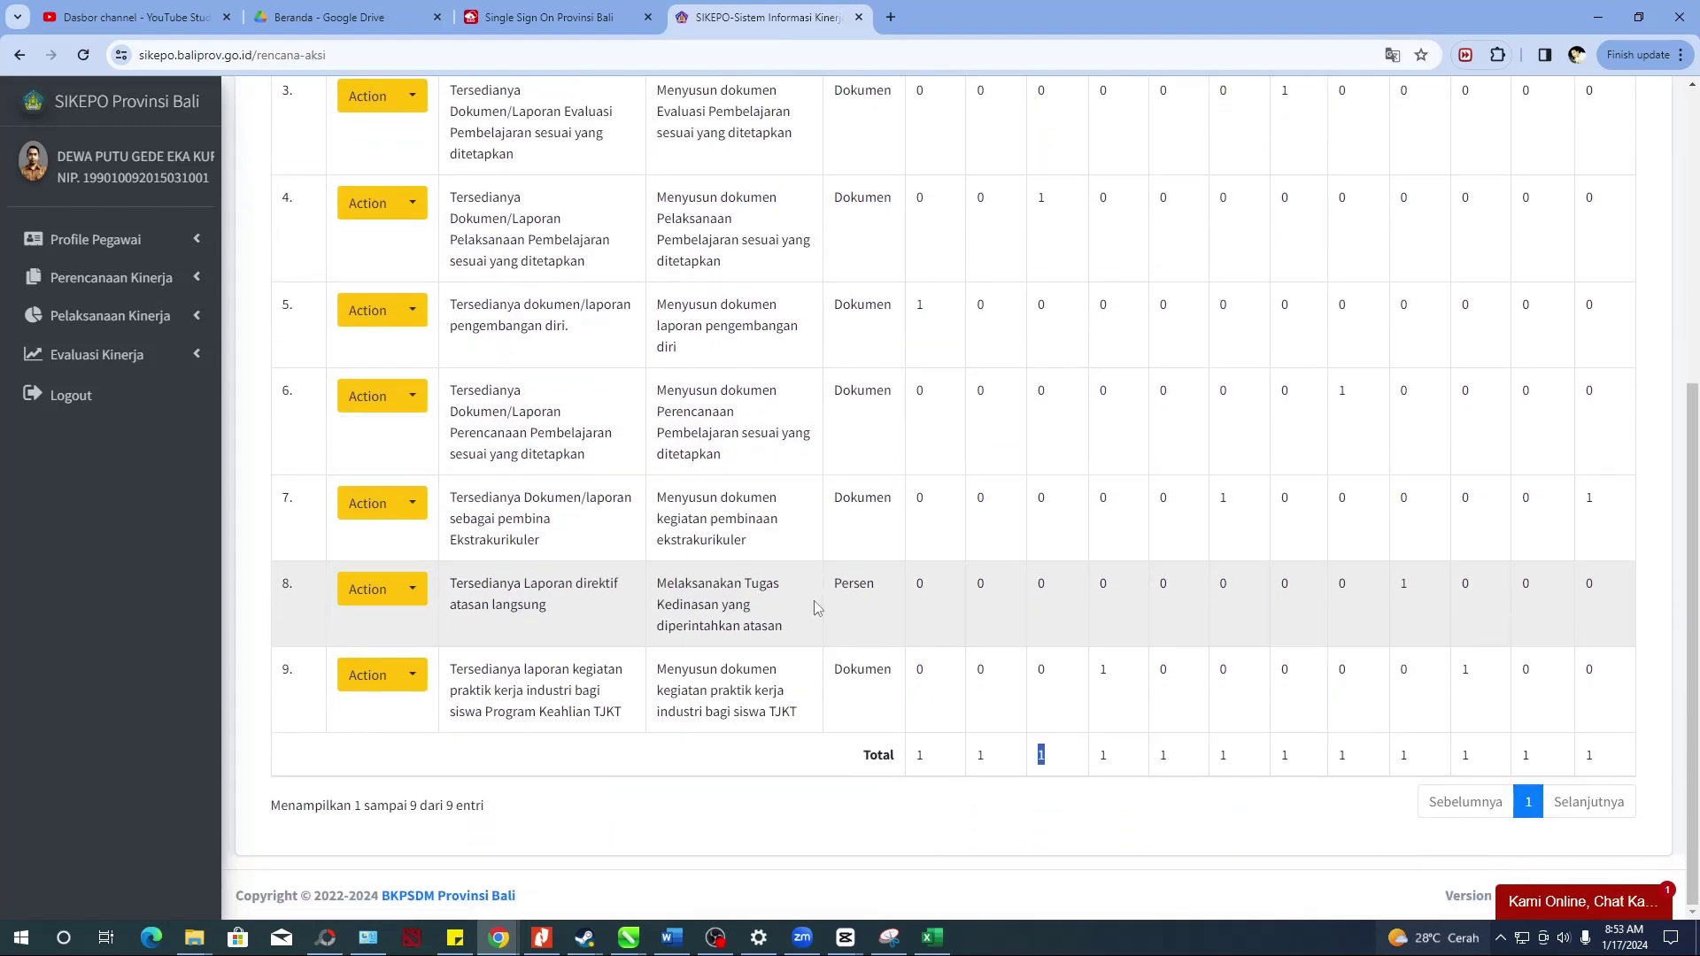
left_click(1019, 775)
double_click(946, 763)
left_click_drag(946, 763, 1049, 764)
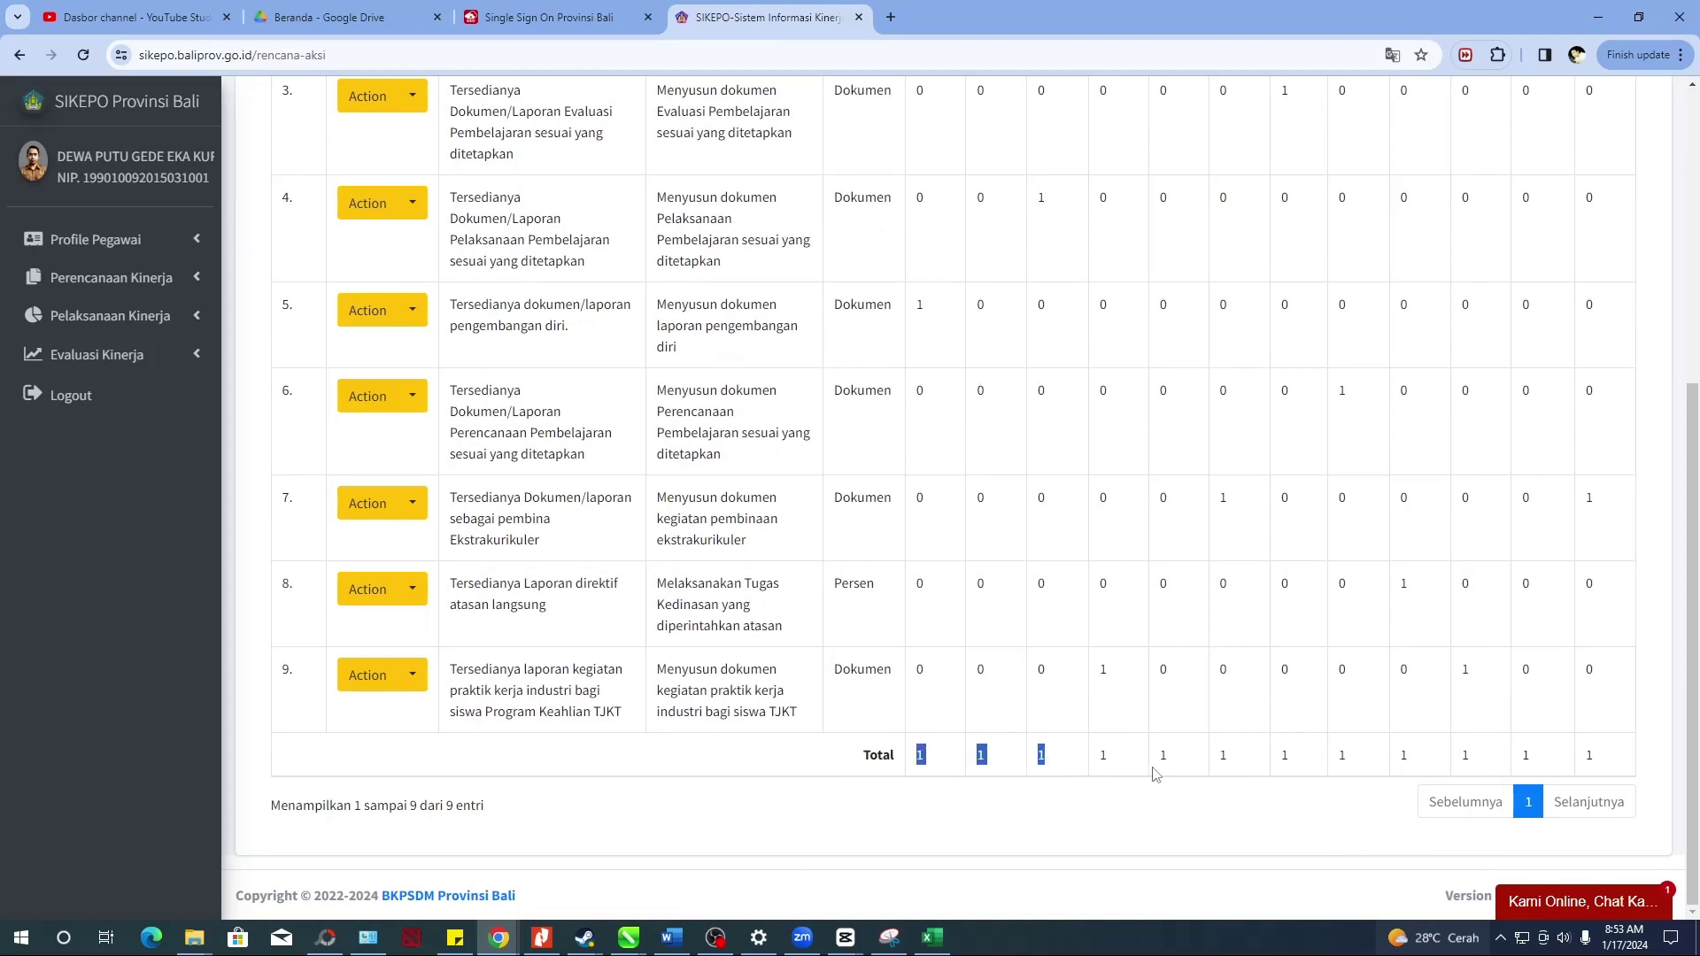
left_click(1185, 770)
double_click(1320, 760)
- Submit the draft Rencana Aksi to the supervisor (Ajukan ke Atasan), confirm the submission and dismiss the success message
scroll(1238, 712, "up", 5)
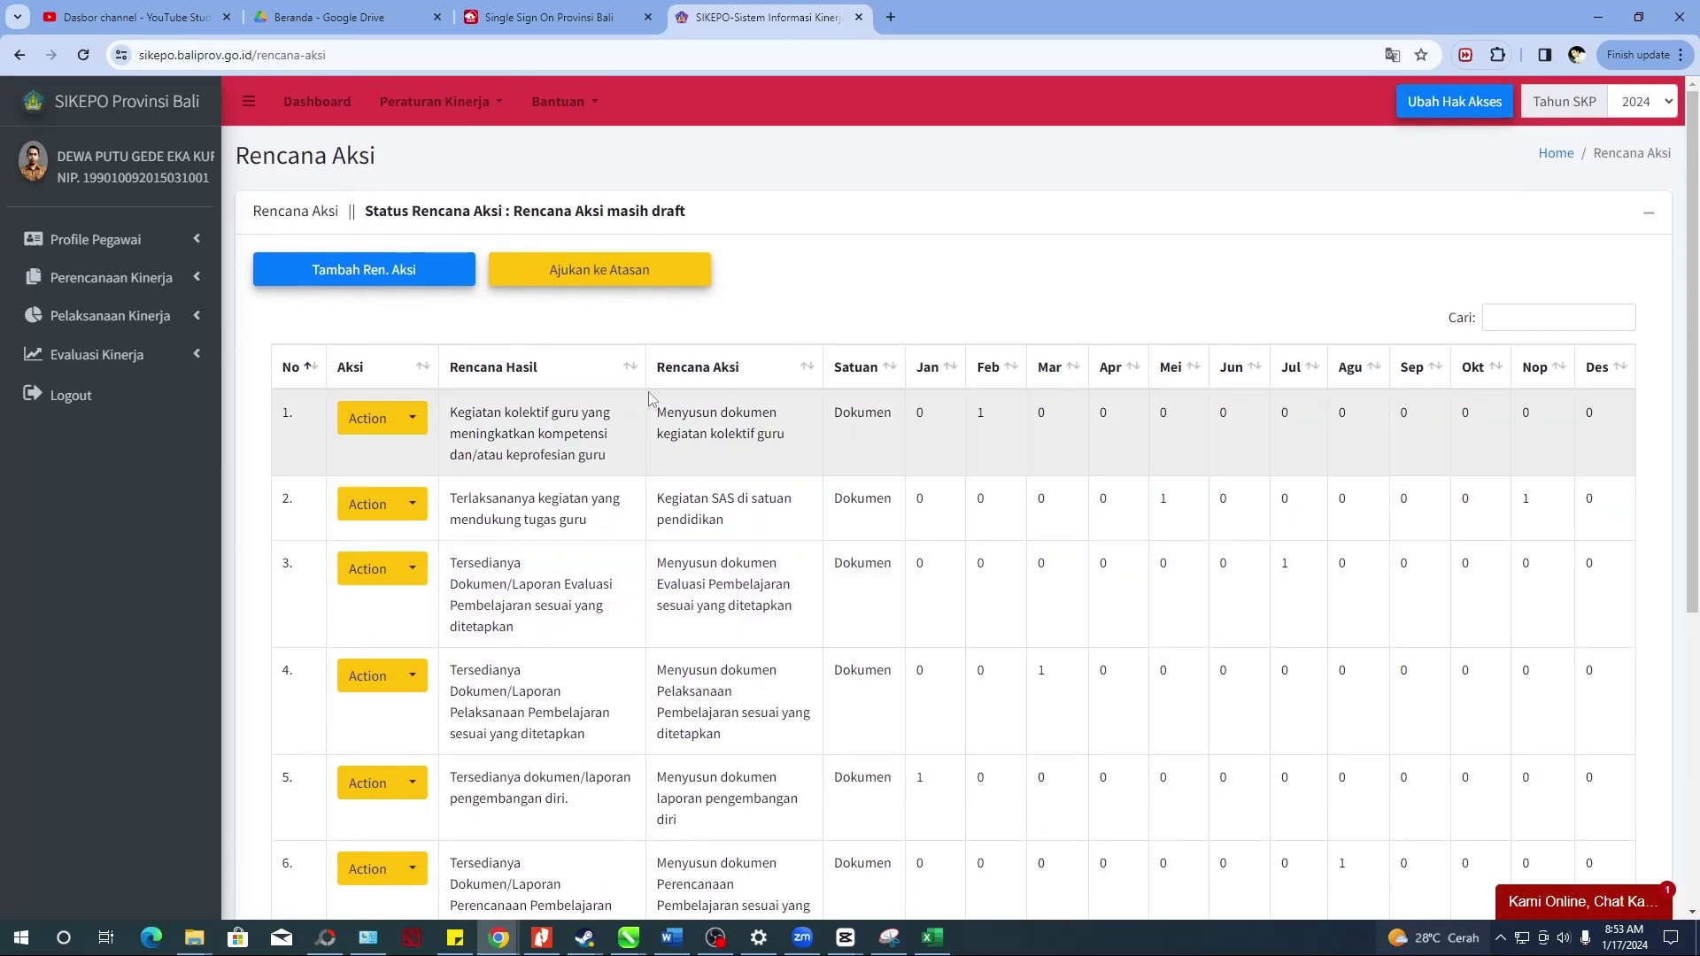
left_click(645, 277)
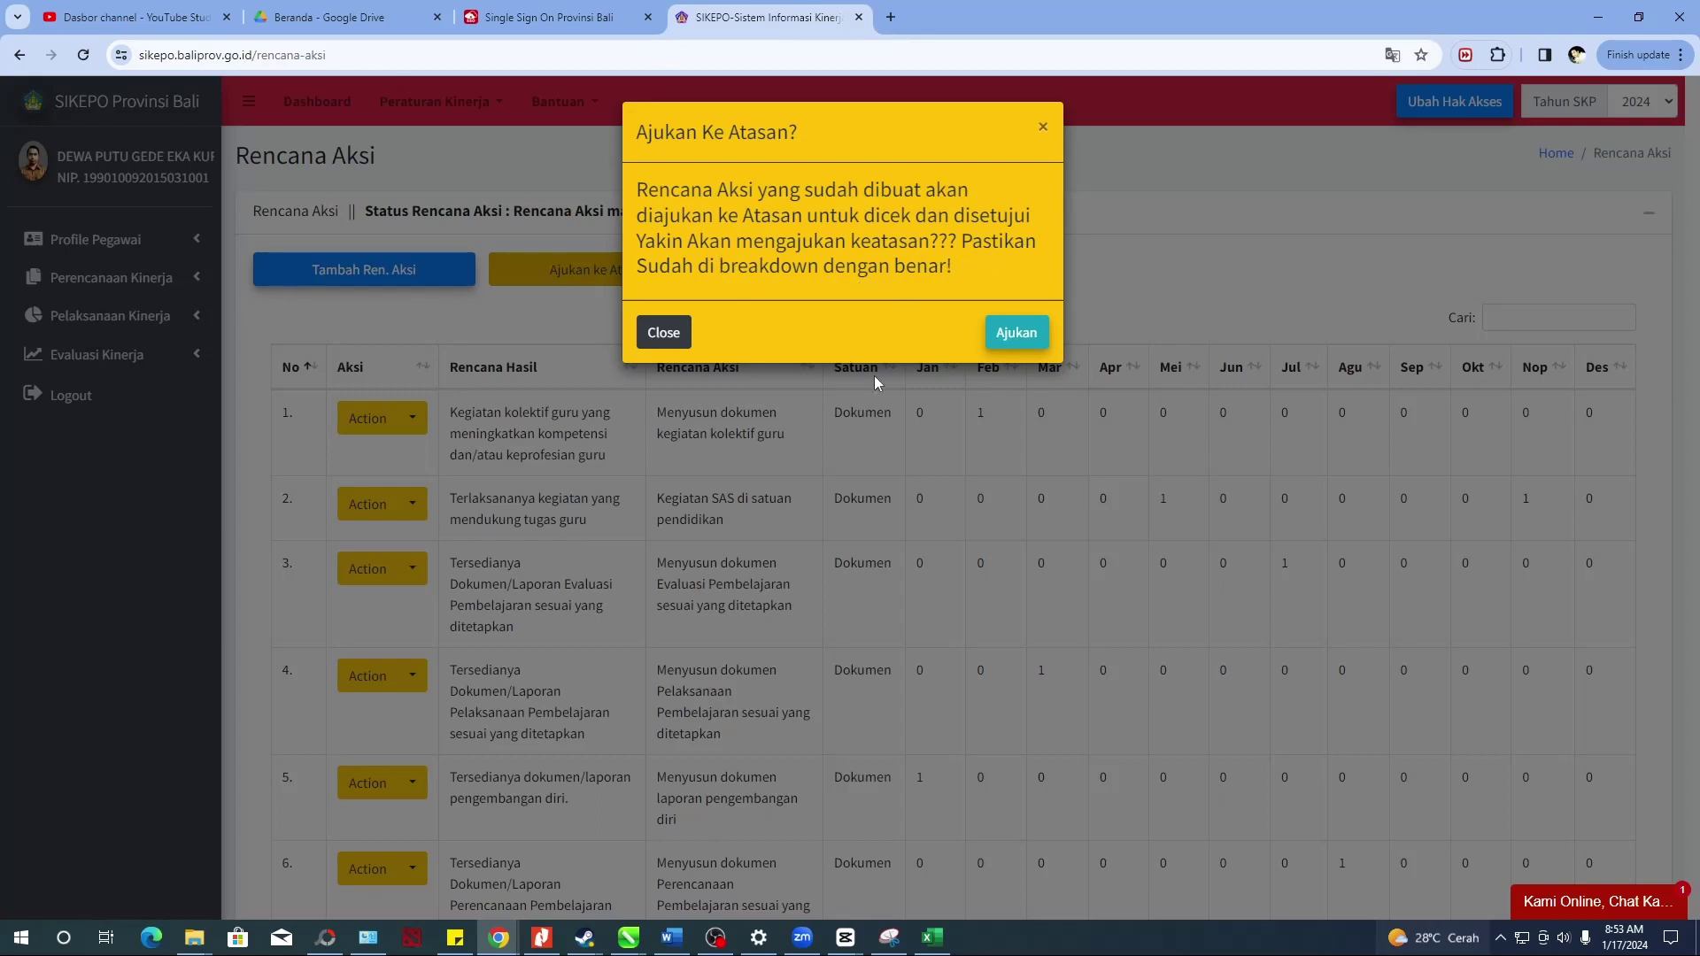
left_click(1016, 333)
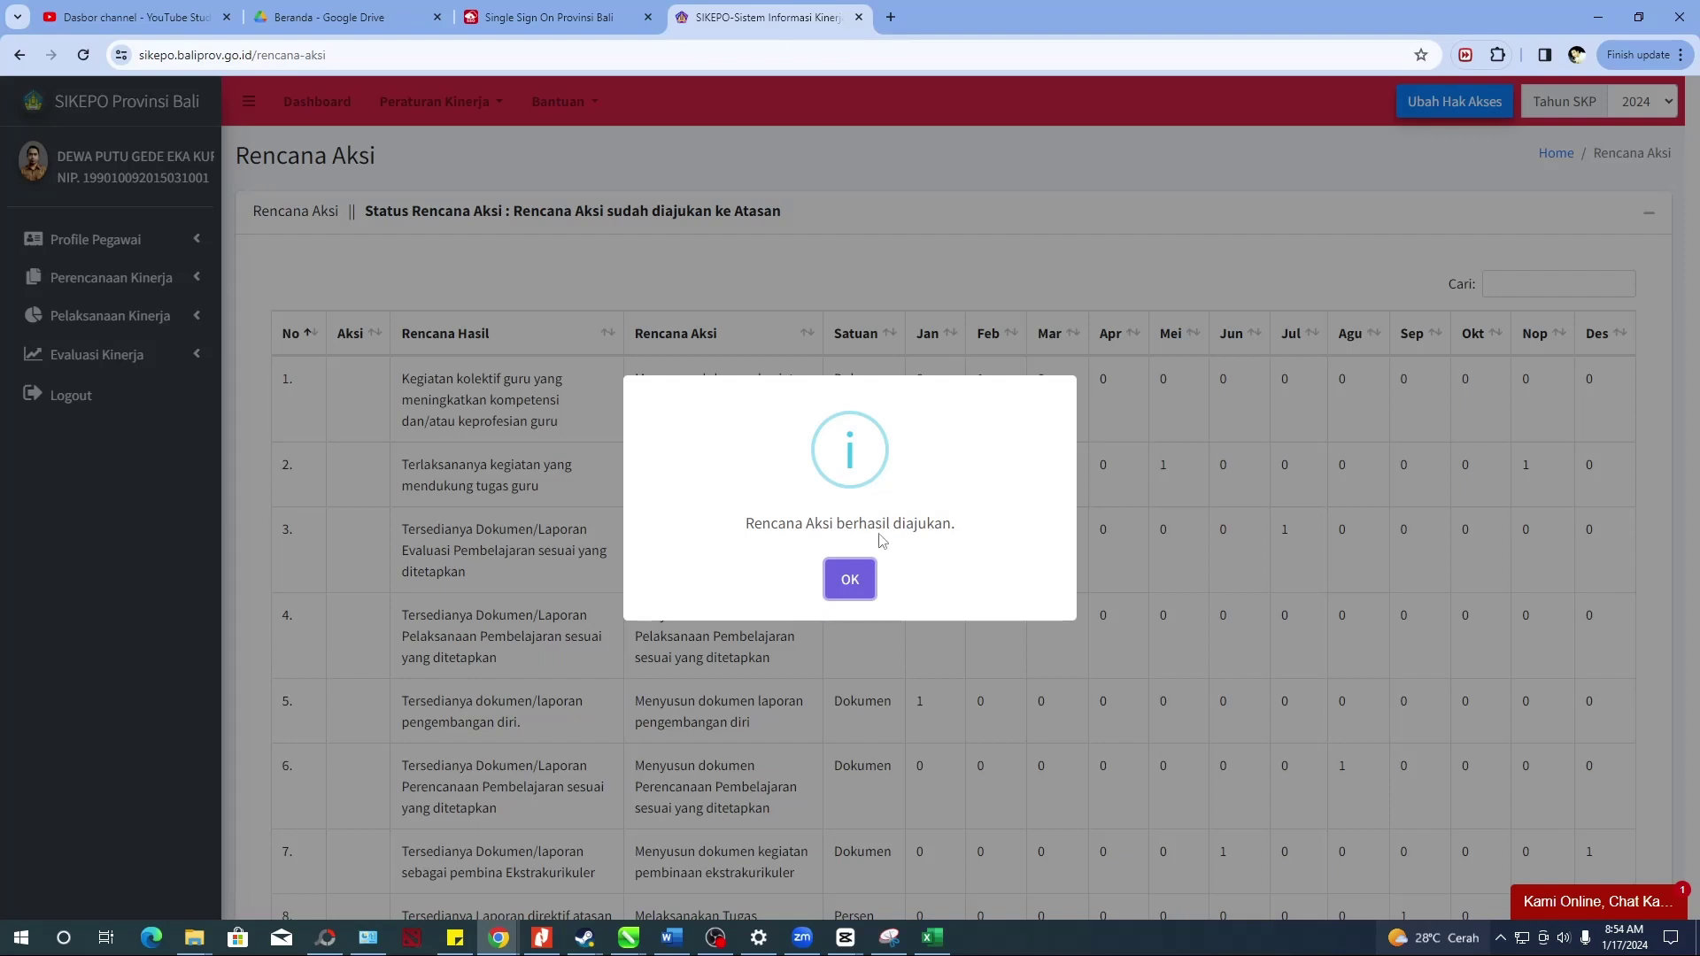
left_click(857, 587)
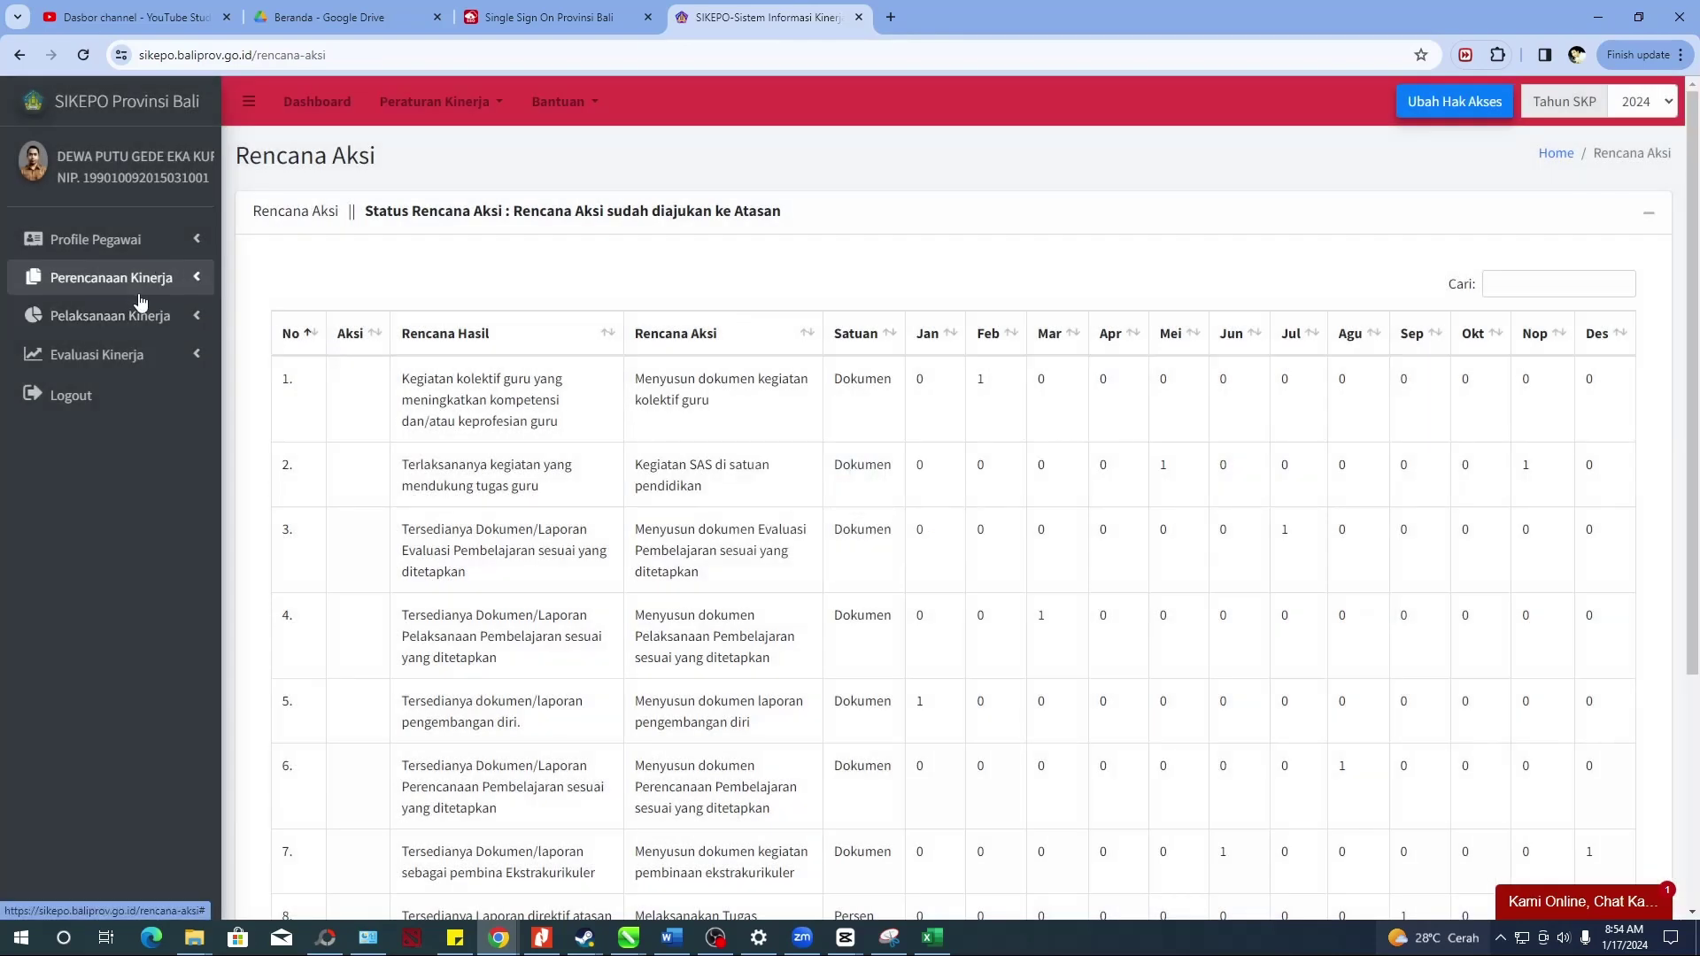
- Open the Capaian Rencana Aksi page to view the monthly recap and achievements, and list the Pelaksanaan Kinerja pages again
left_click(115, 313)
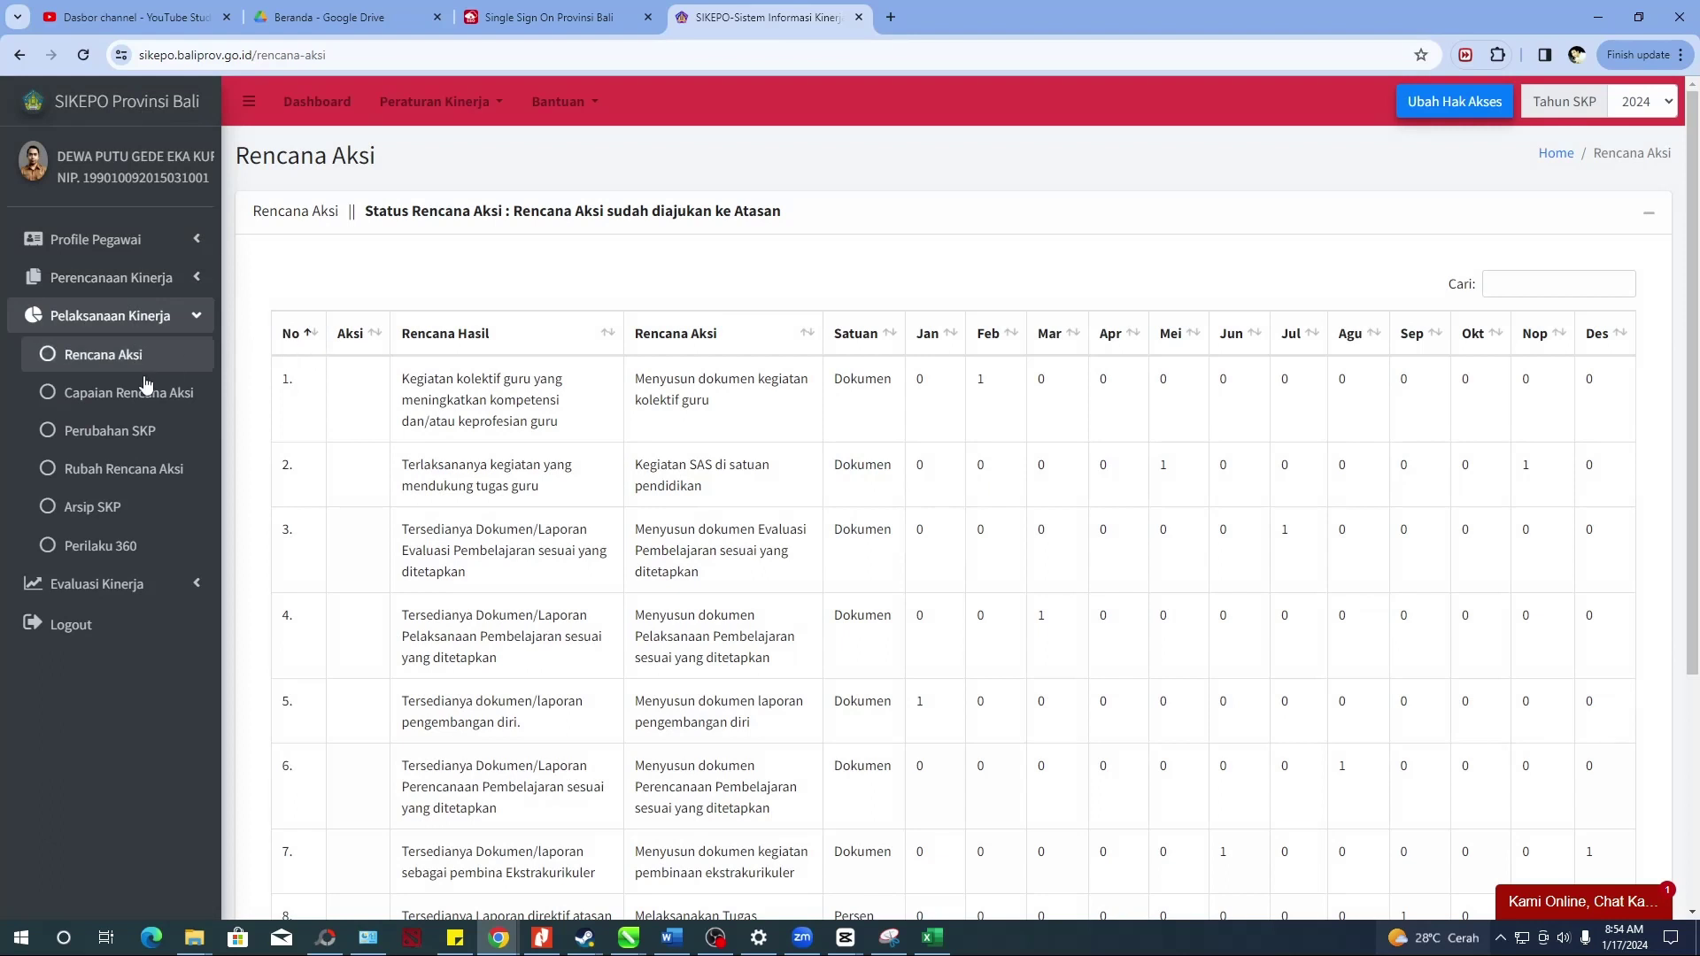
left_click(127, 403)
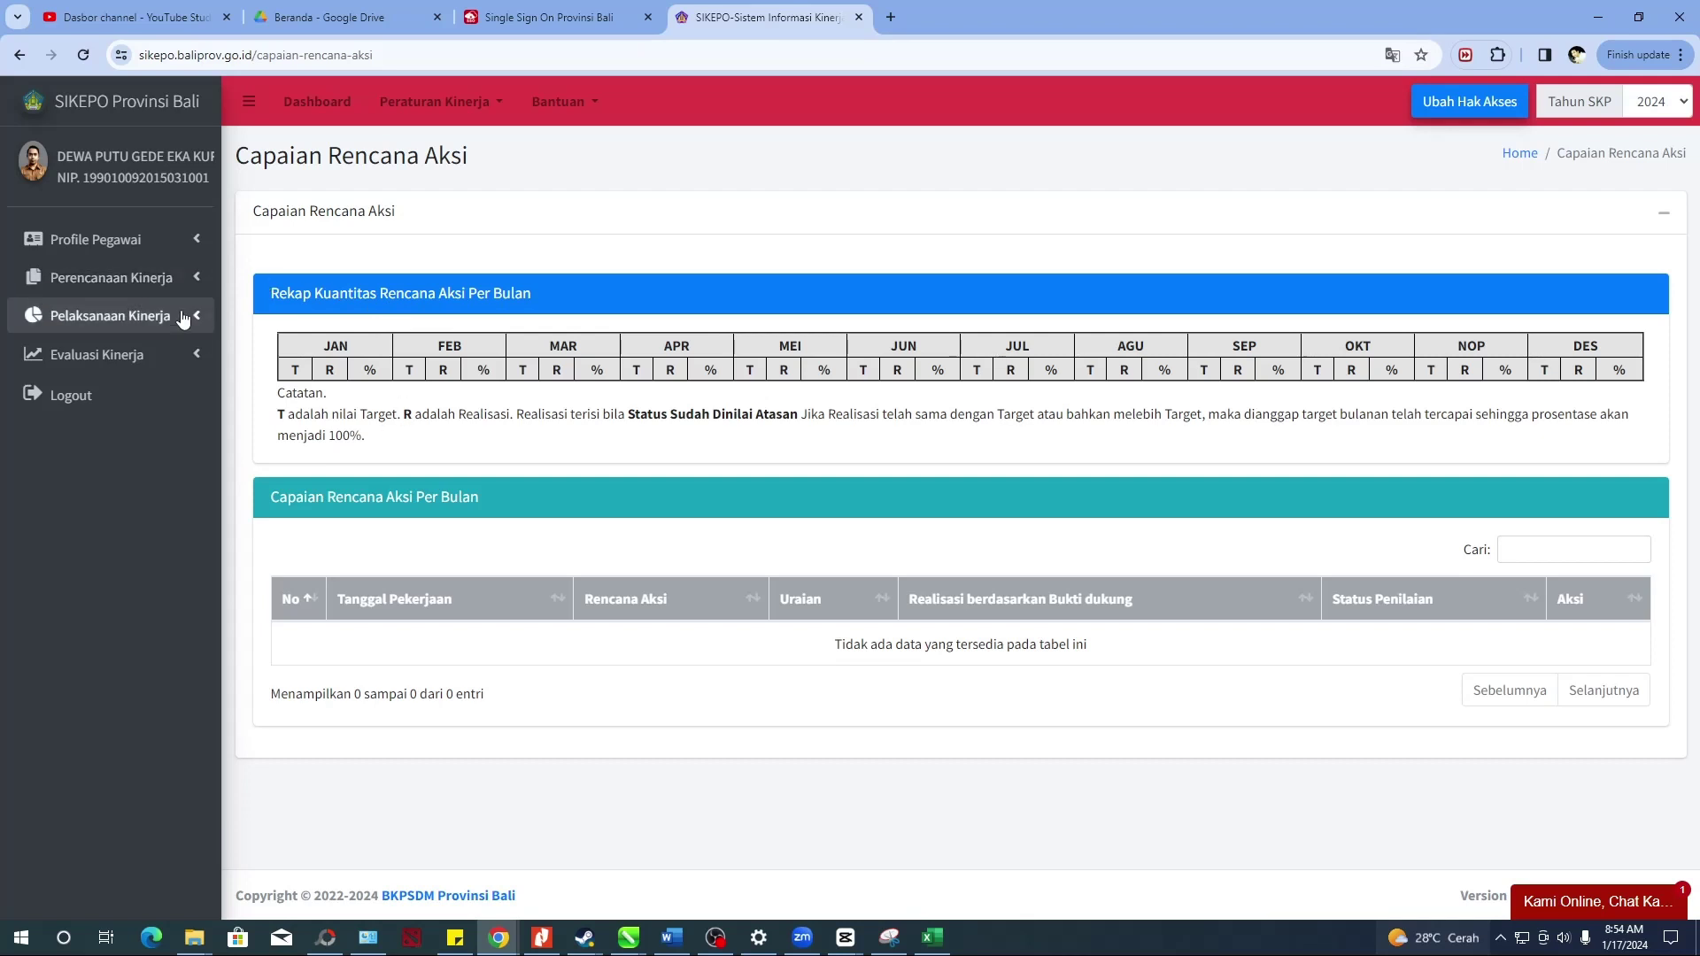
left_click(114, 325)
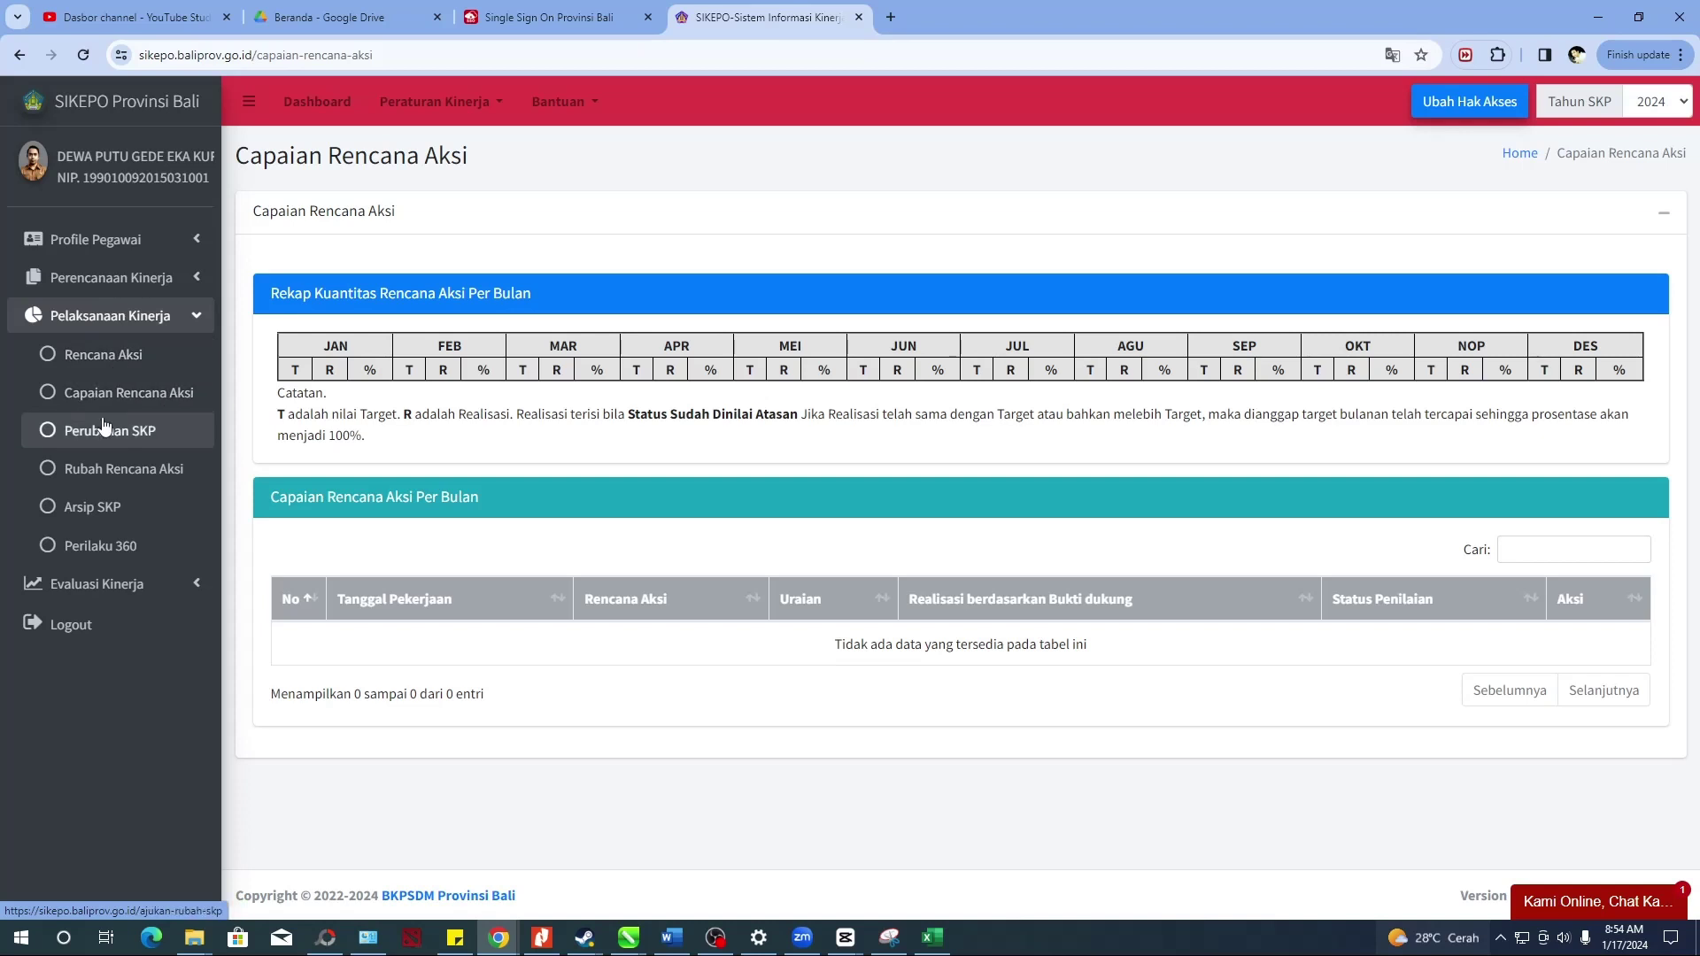